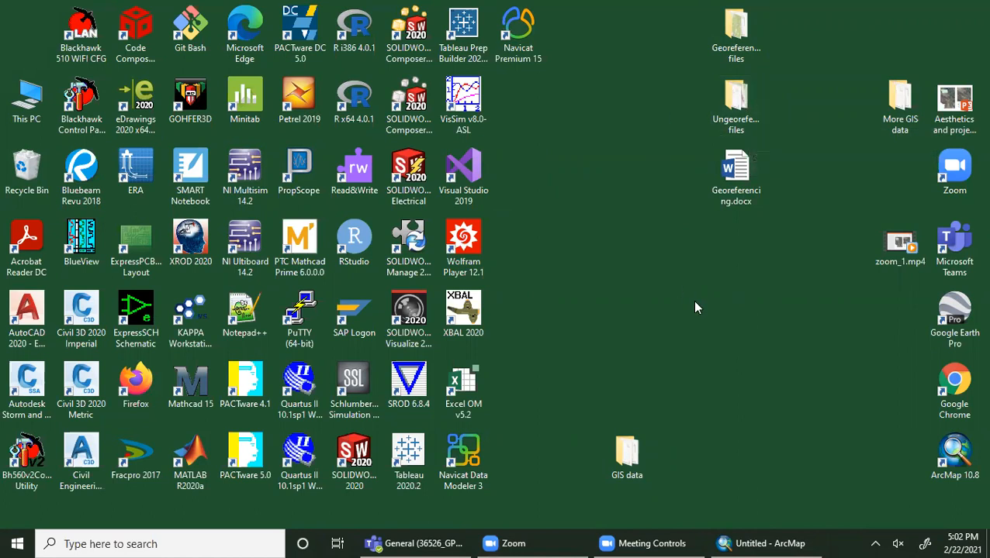
In ArcMap, add Silver_Bow_County.shp from the Desktop's Georeferenced files folder to the map and connect to the first arcgis on gis.apfo.usda.gov (user) server.
left_click(752, 540)
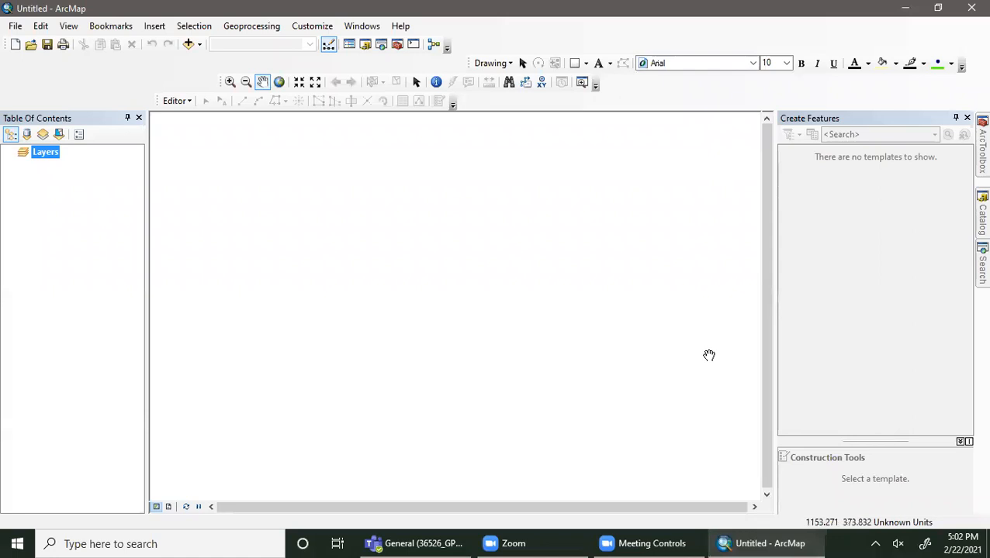
left_click(979, 154)
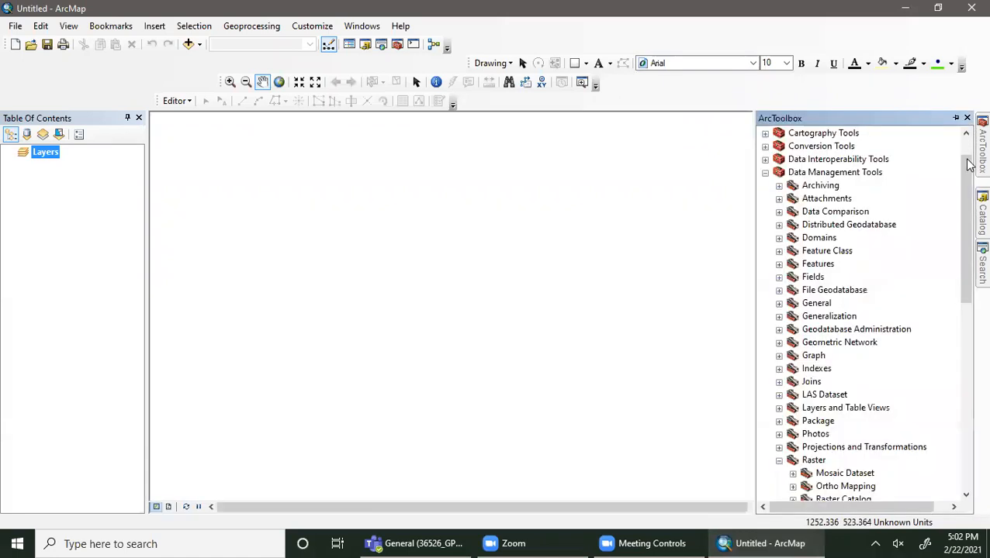
scroll(838, 303, "up", 1)
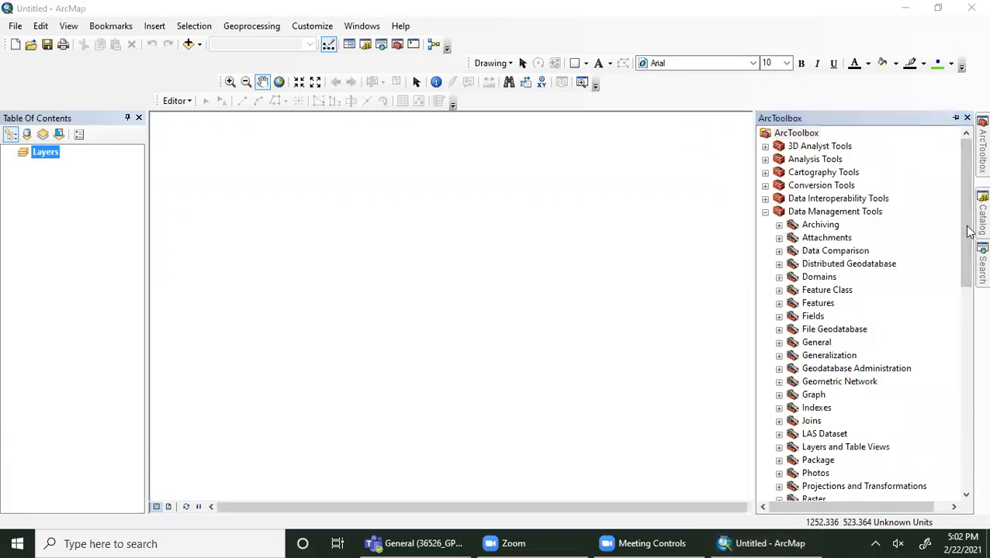
left_click(980, 225)
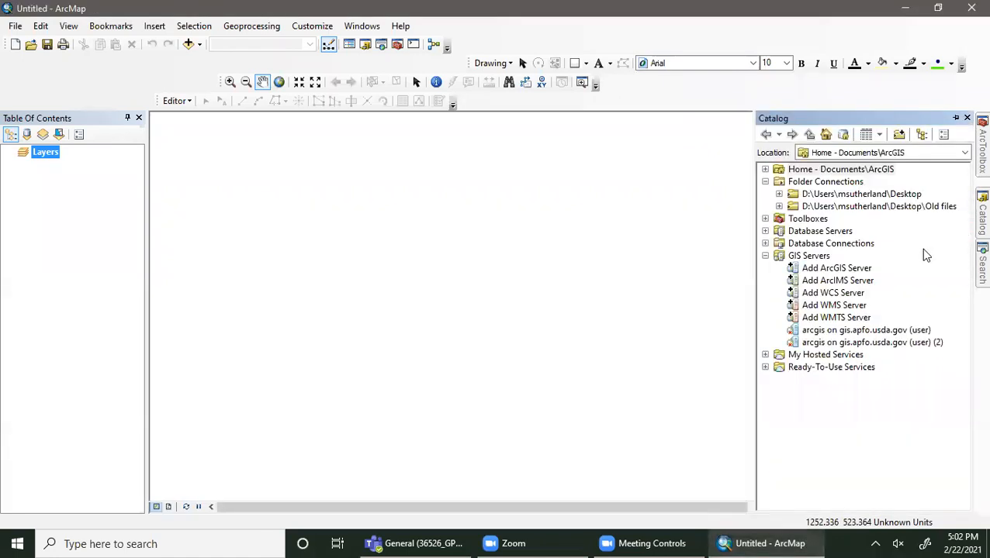
left_click(779, 194)
left_click(792, 207)
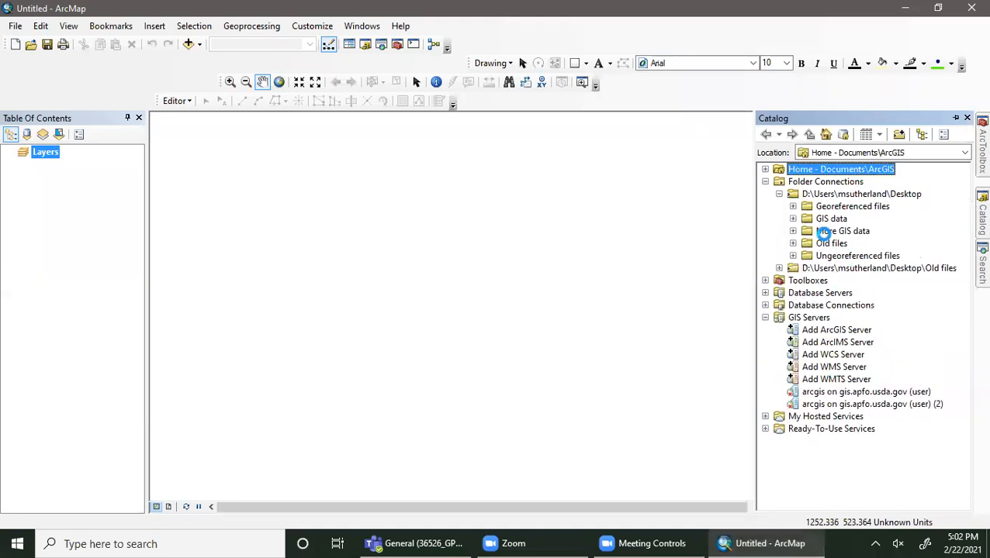
mouse_move(862, 273)
left_mouse_down()
mouse_move(878, 276)
mouse_move(121, 159)
mouse_move(28, 180)
left_mouse_up()
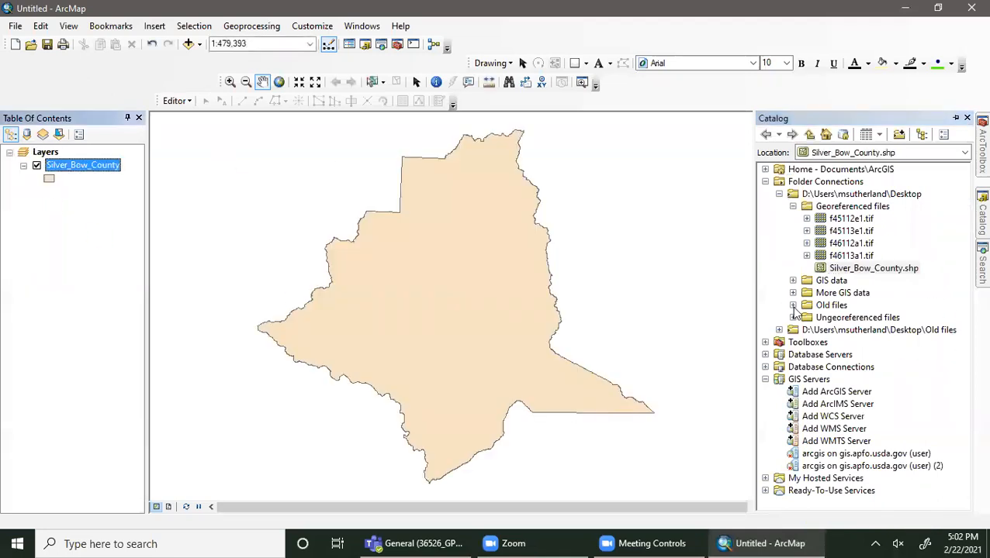
left_click(830, 455)
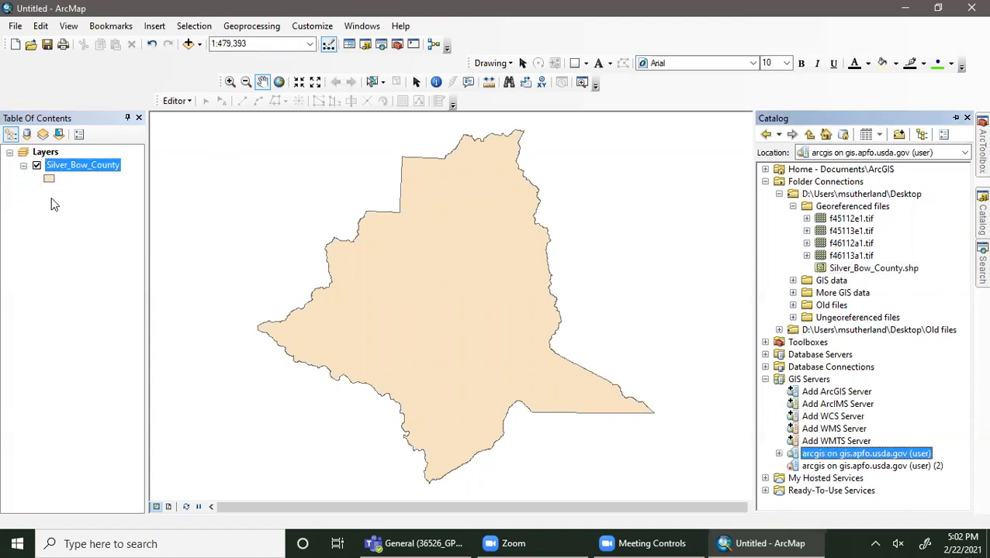
Give the Silver_Bow_County layer the Hollow symbol and adjust its outline width.
left_click(49, 179)
left_click(349, 221)
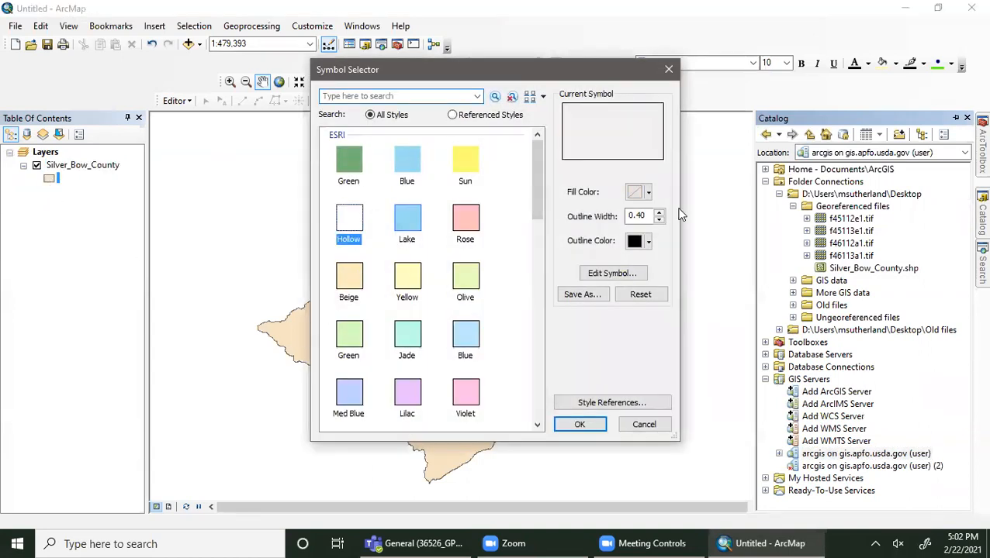
double_click(650, 216)
left_click(578, 425)
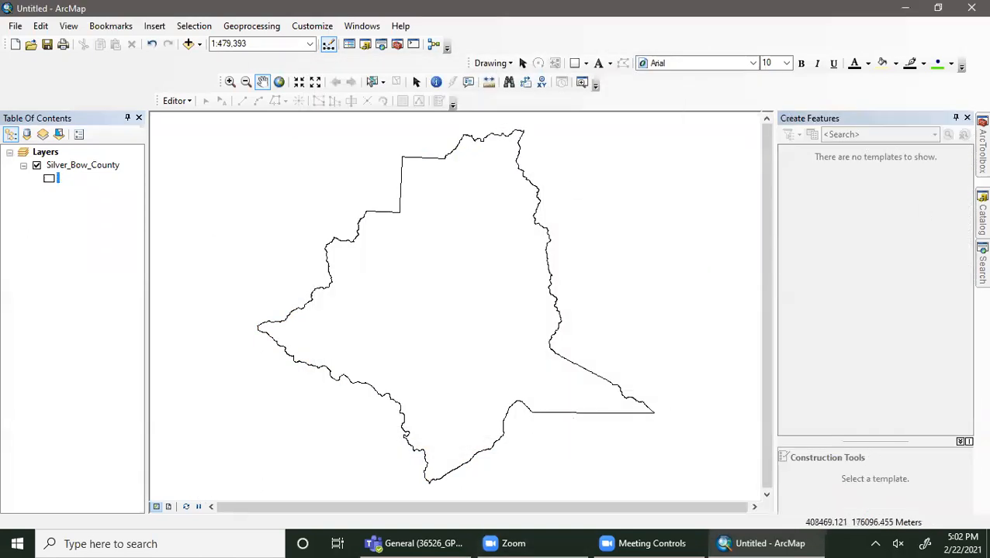
Add the USDA_CONUS_PRIME image service from the server's NAIP folder to the map, dismissing the coordinate system warning.
left_click(979, 149)
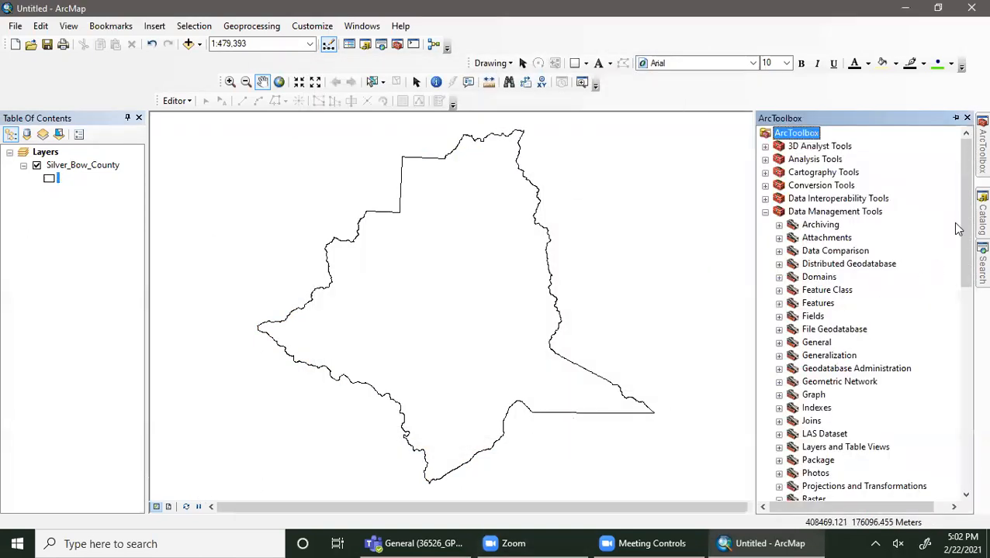
left_click(979, 218)
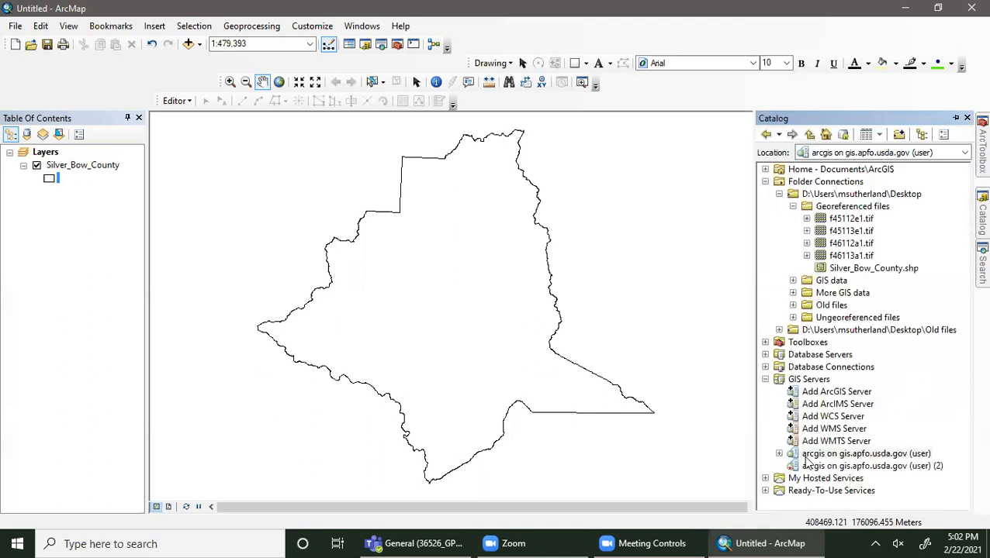
left_click(778, 454)
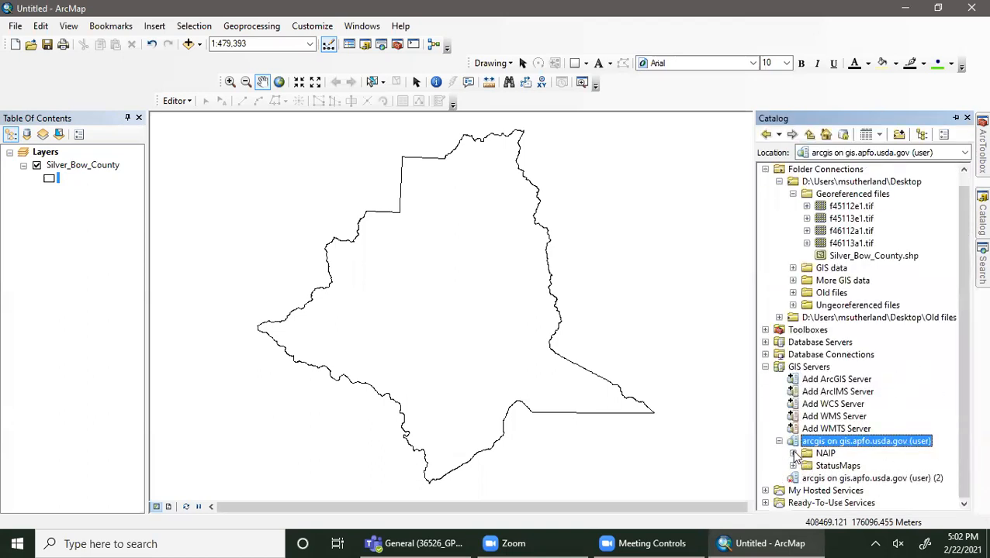
left_click(793, 454)
left_click(871, 478)
left_click_drag(884, 484, 107, 231)
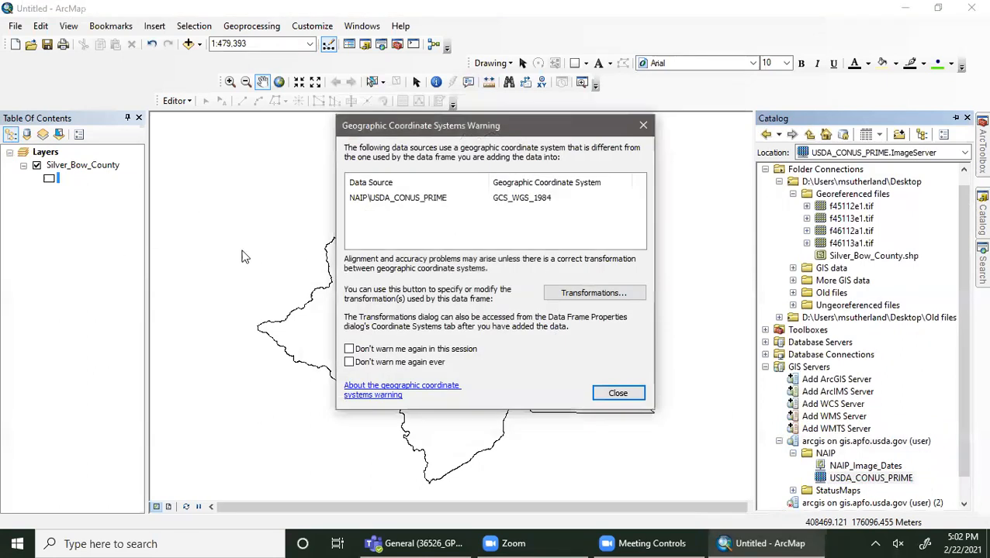
left_click(618, 394)
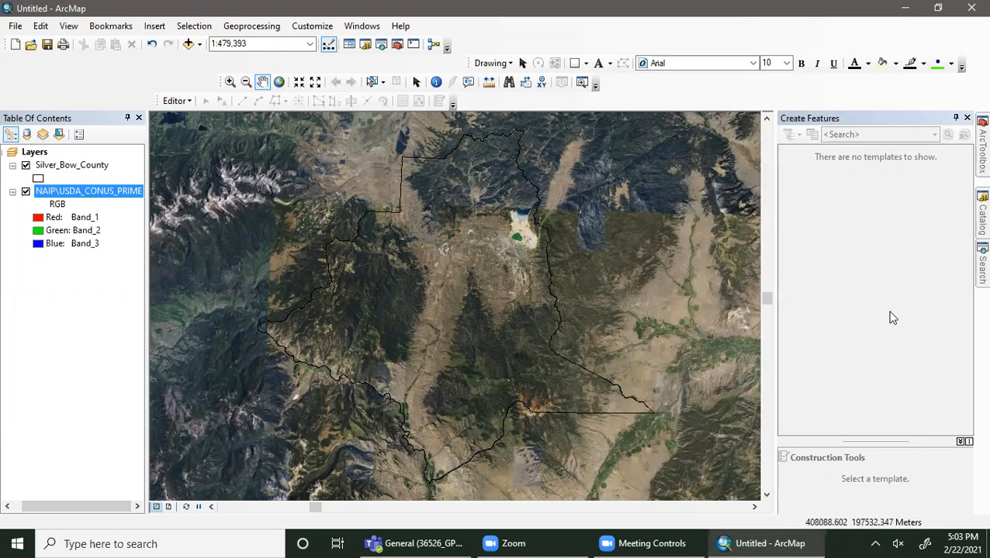
Add Google Earth Silver Bow County.tif from the Ungeoreferenced files folder to the map and dismiss the spatial reference warning.
left_click(980, 221)
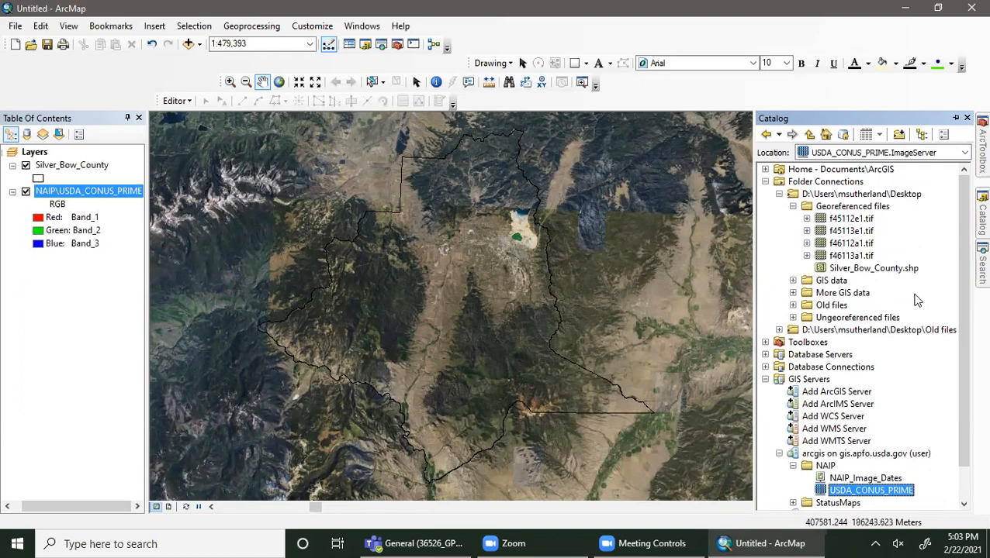
left_click(793, 318)
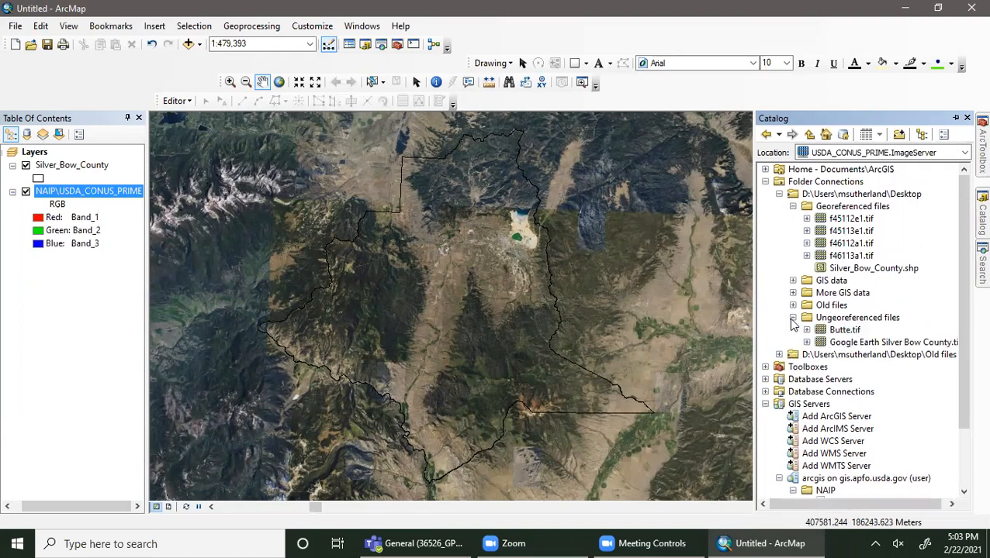
left_click(838, 333)
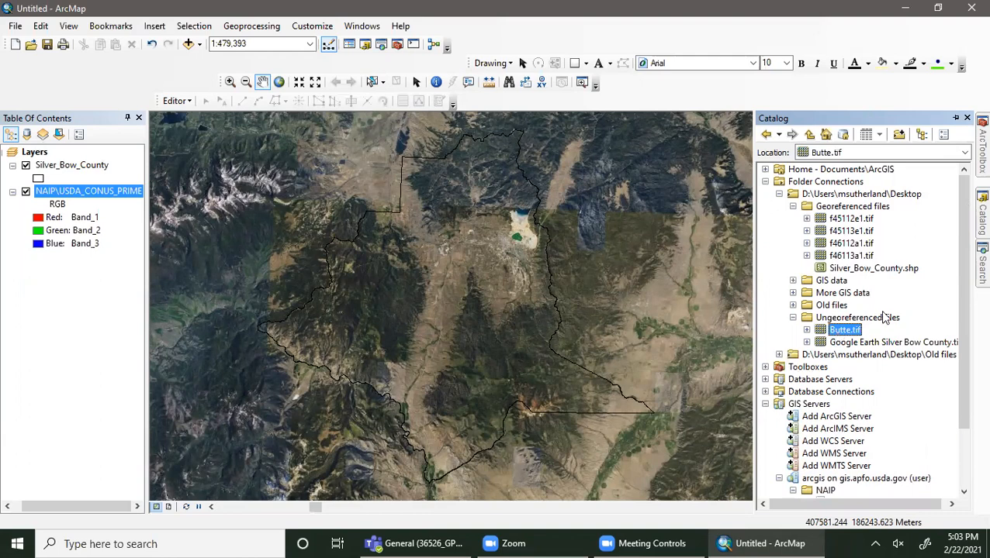
left_click(891, 344)
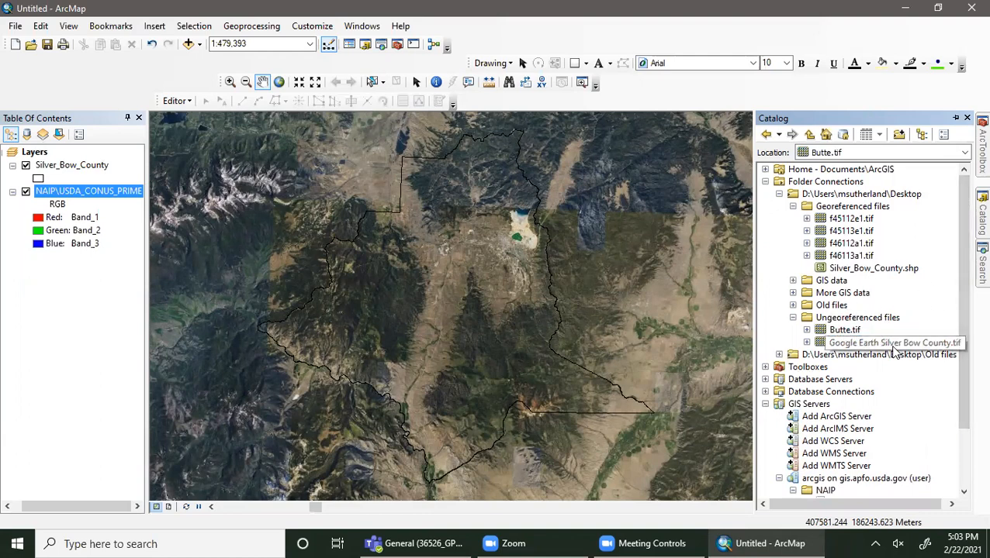
left_click_drag(899, 344, 69, 272)
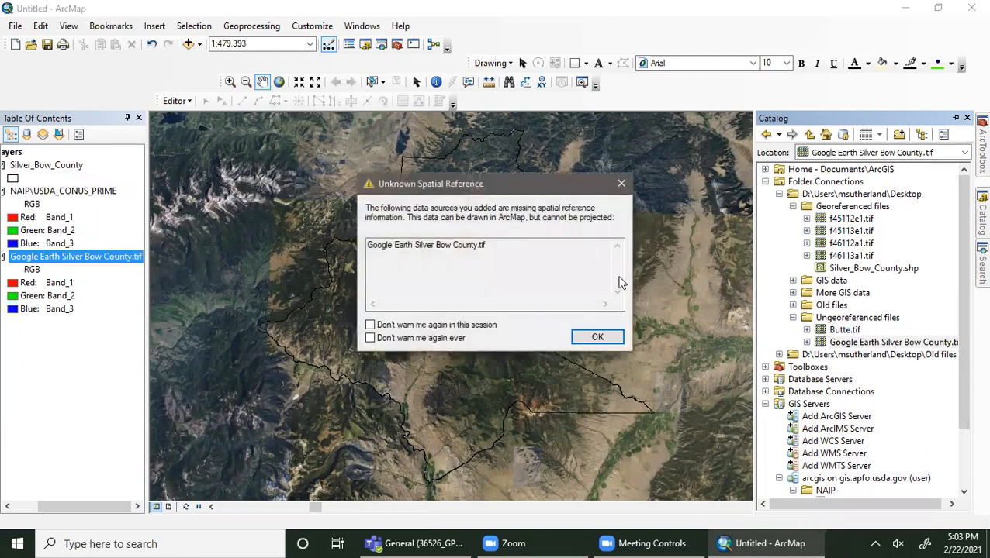
left_click(596, 342)
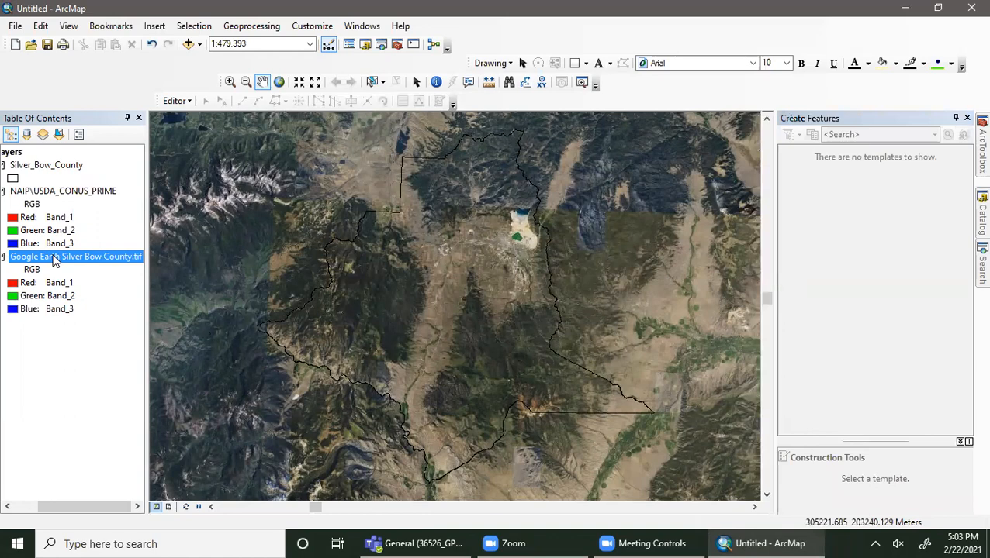
Examine the extent and spatial reference in the source properties of the Google Earth Silver Bow County.tif layer.
right_click(78, 258)
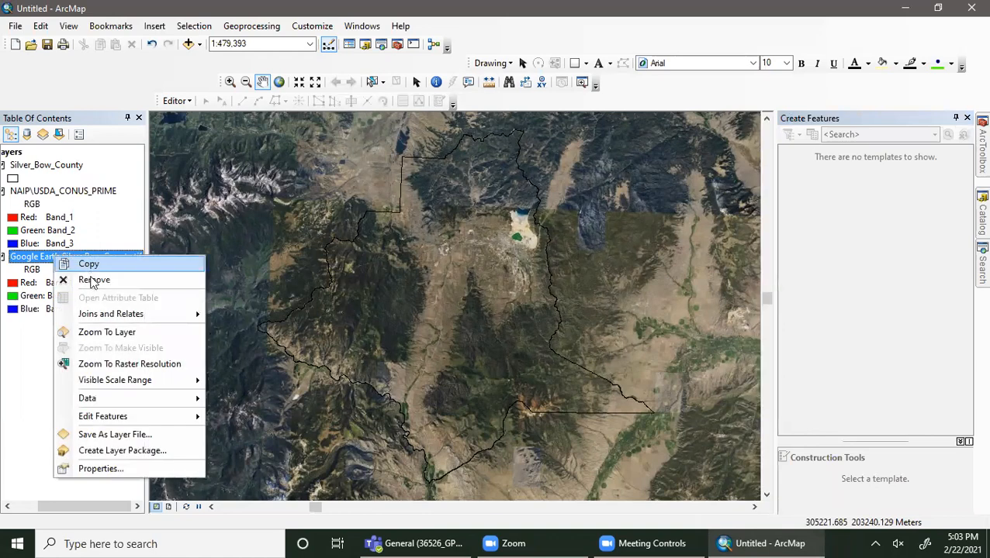
left_click(104, 468)
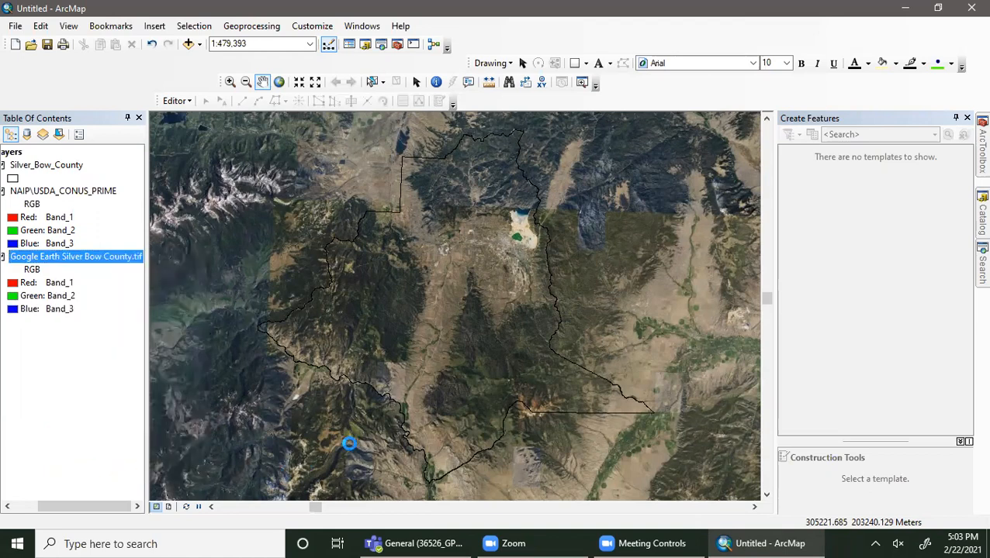
scroll(489, 223, "down", 1)
scroll(489, 223, "up", 1)
scroll(497, 224, "down", 2)
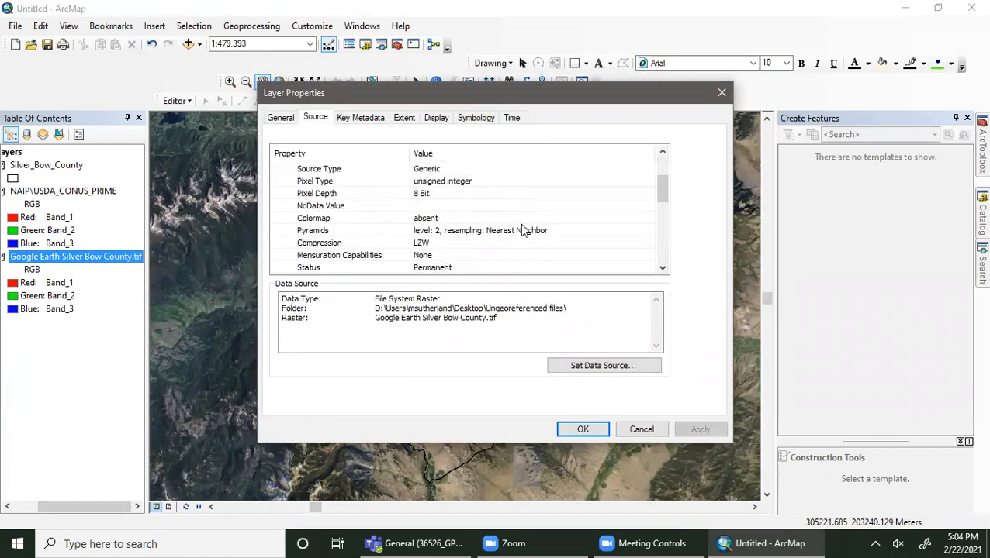
scroll(521, 228, "down", 2)
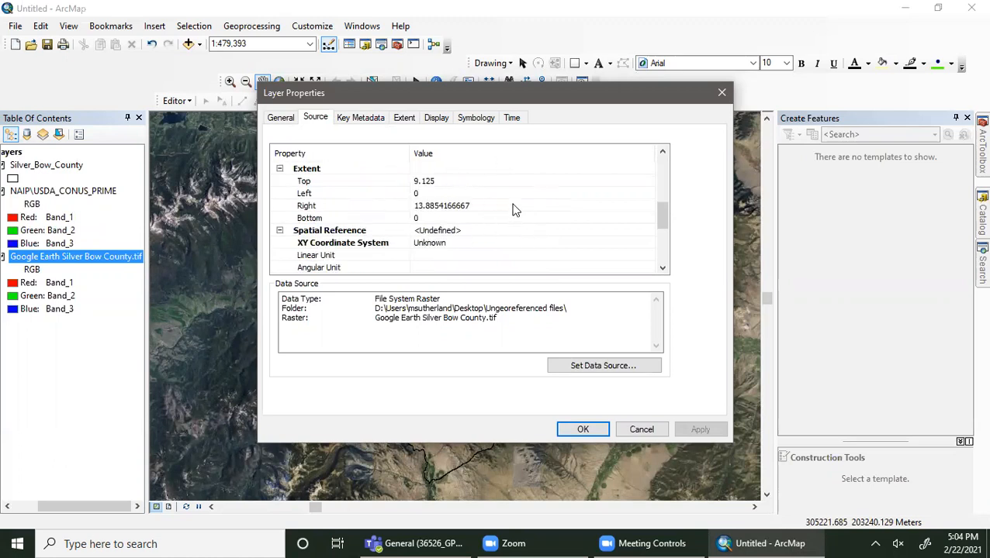
left_click(722, 95)
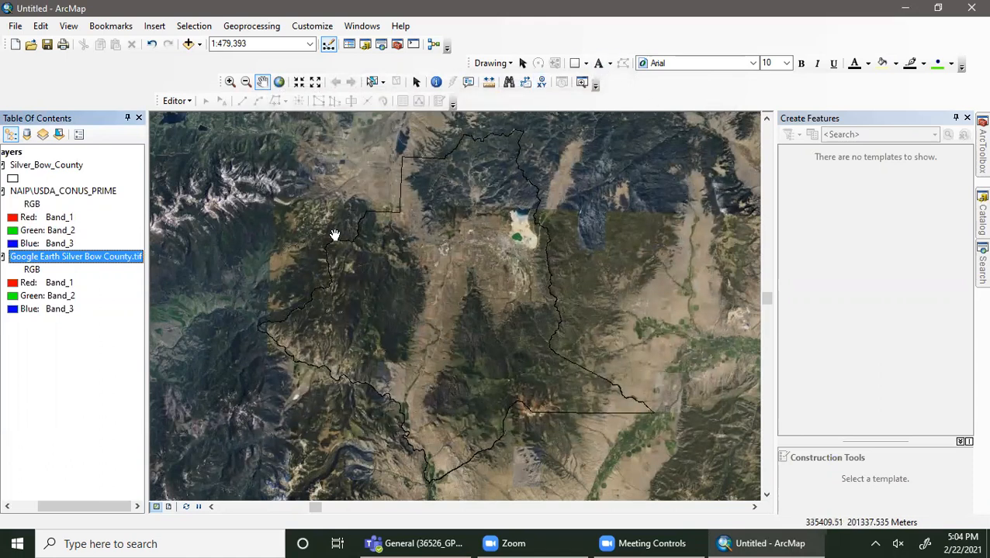
View the map at its full extent and return to the extent of the Silver_Bow_County layer.
left_click(278, 82)
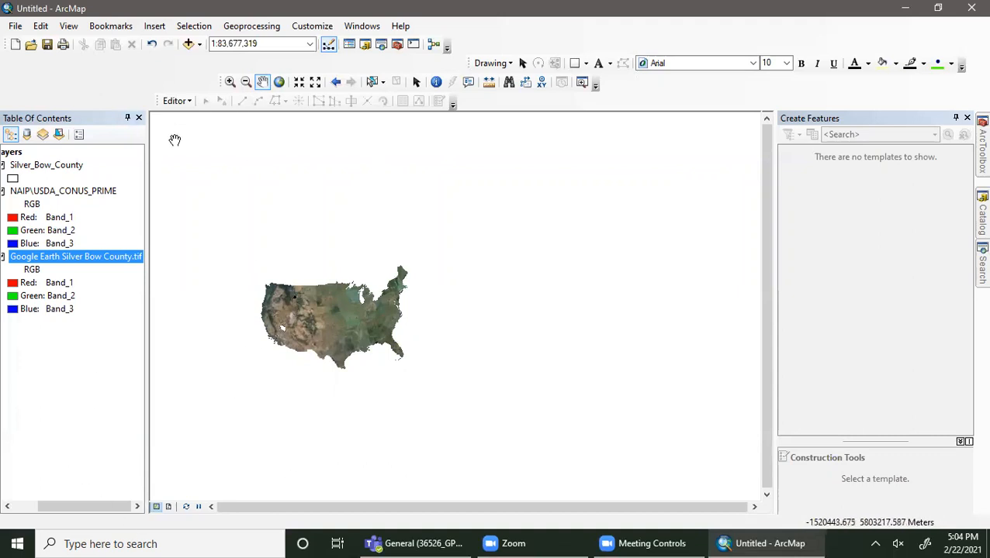
left_click(80, 160, "ctrl")
right_click(80, 160)
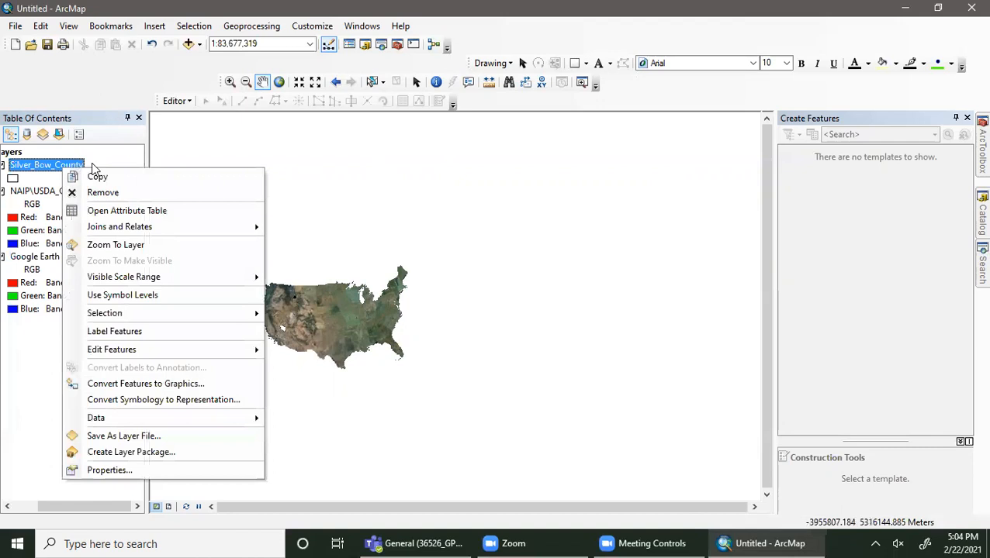
left_click(124, 243)
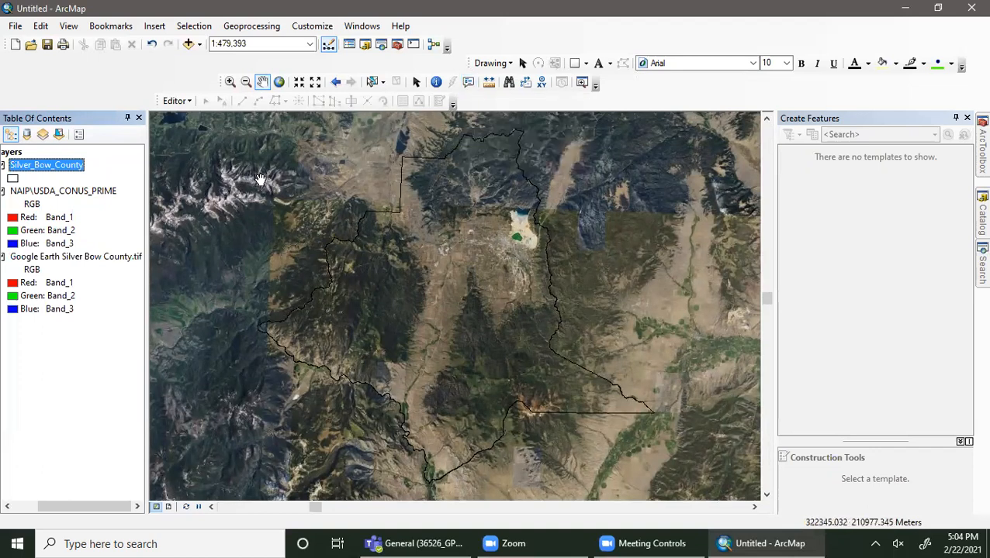
Show the Georeferencing toolbar and place it floating over the upper part of the map.
left_click(313, 29)
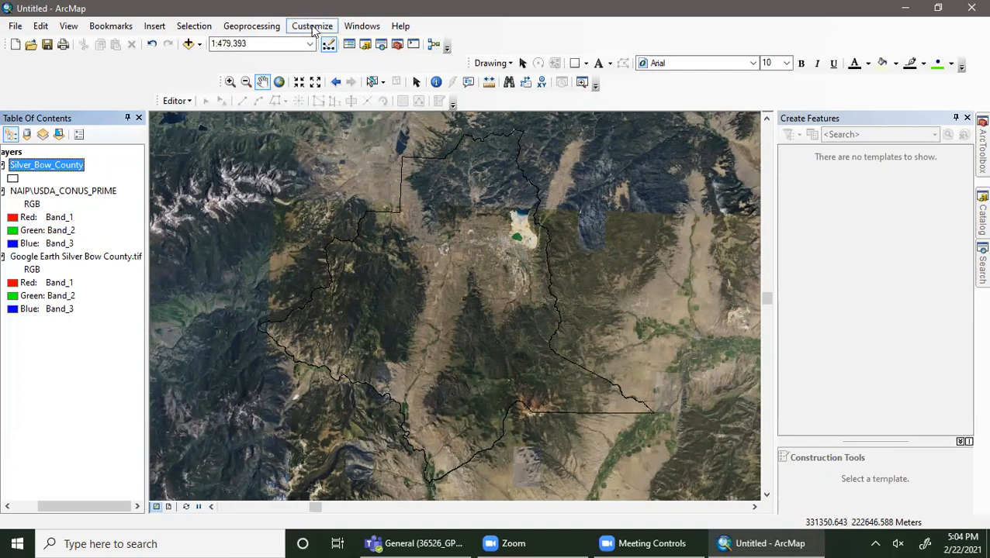
mouse_move(315, 45)
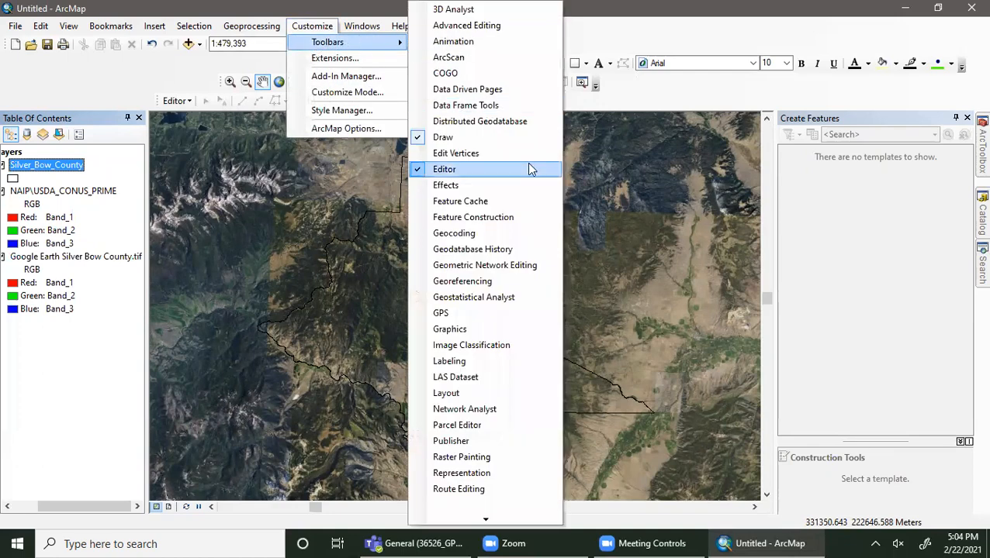
left_click(484, 282)
mouse_move(257, 127)
left_mouse_down()
mouse_move(137, 104)
mouse_move(45, 66)
mouse_move(9, 94)
mouse_move(25, 133)
mouse_move(276, 147)
mouse_move(326, 115)
mouse_move(320, 147)
mouse_move(245, 147)
left_mouse_up()
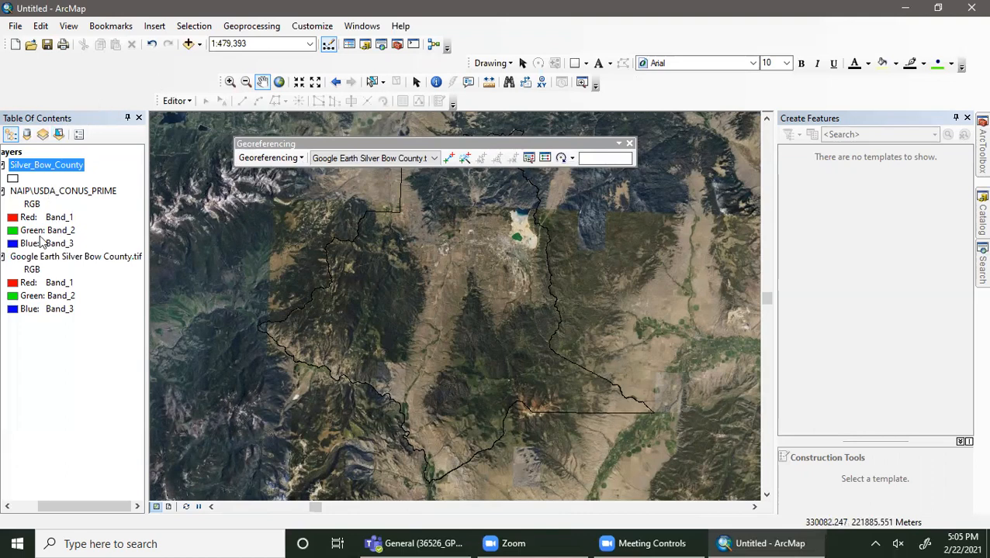
Zoom the map to the extent of the Google Earth Silver Bow County.tif layer.
left_click_drag(122, 507, 98, 506)
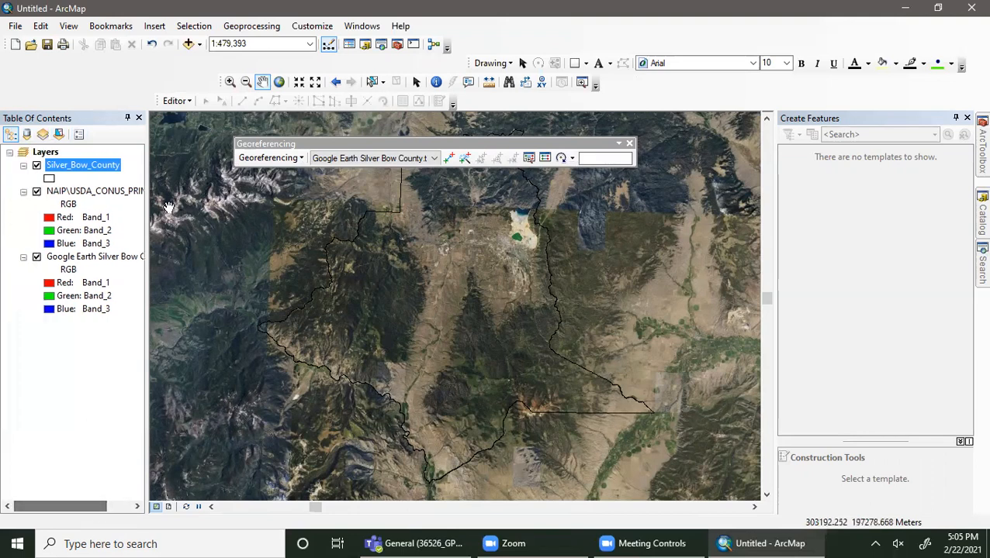
right_click(121, 259)
left_click(173, 330)
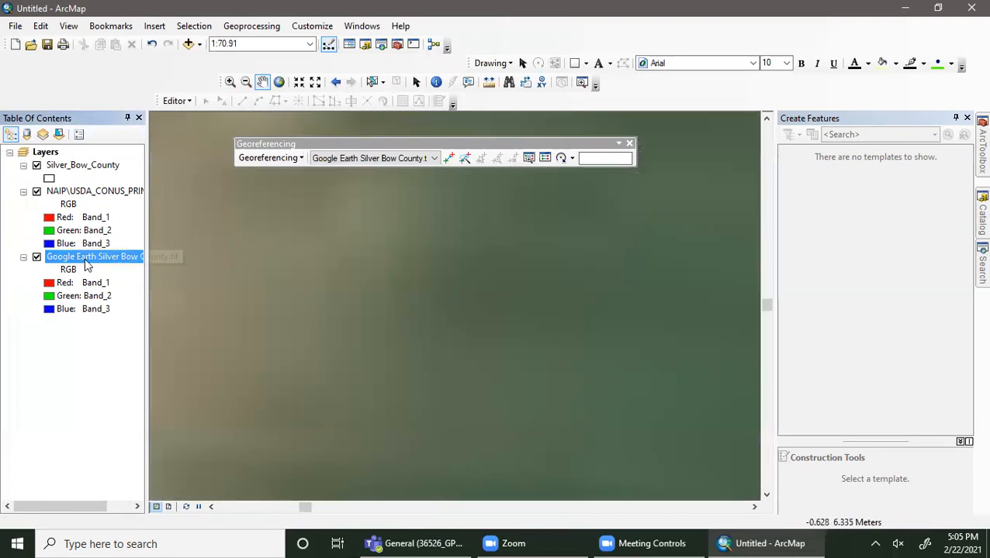
right_click(87, 260)
left_click(129, 335)
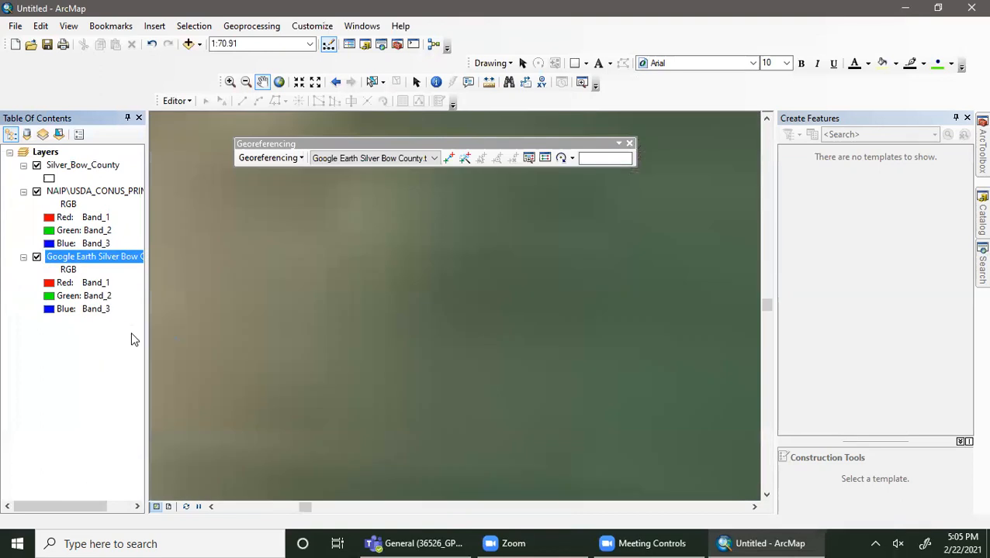
Close the floating Georeferencing toolbar.
left_click(629, 145)
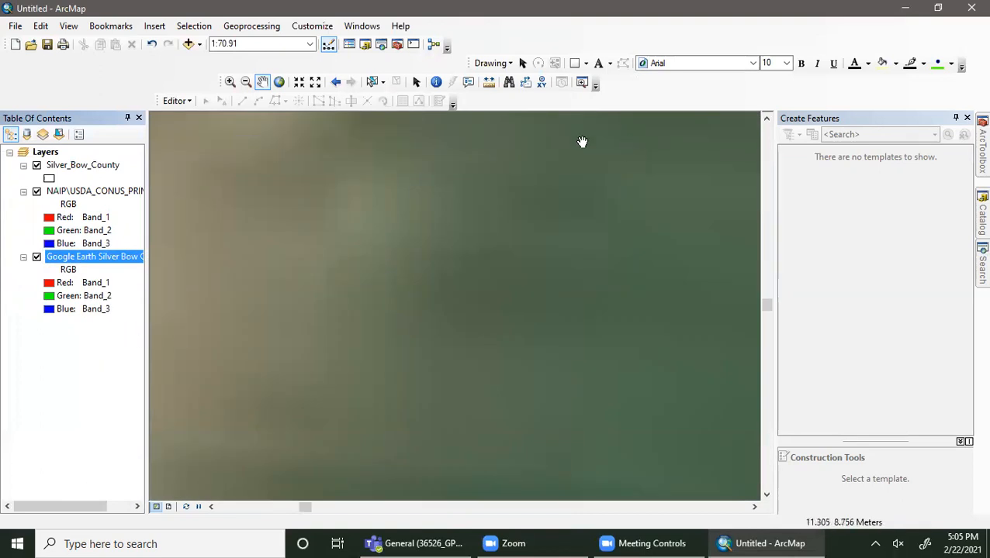
Show the Georeferencing toolbar again.
right_click(118, 264)
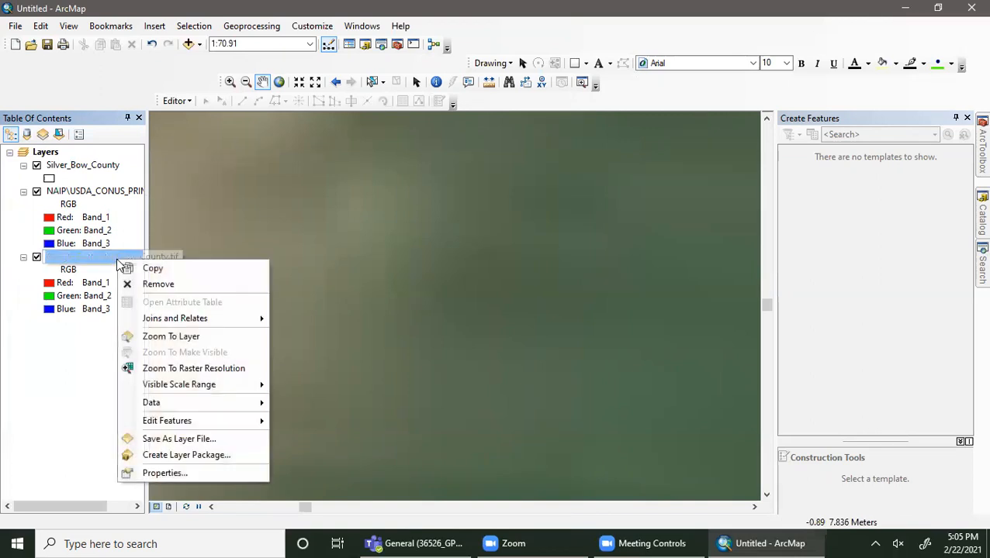
left_click(729, 85)
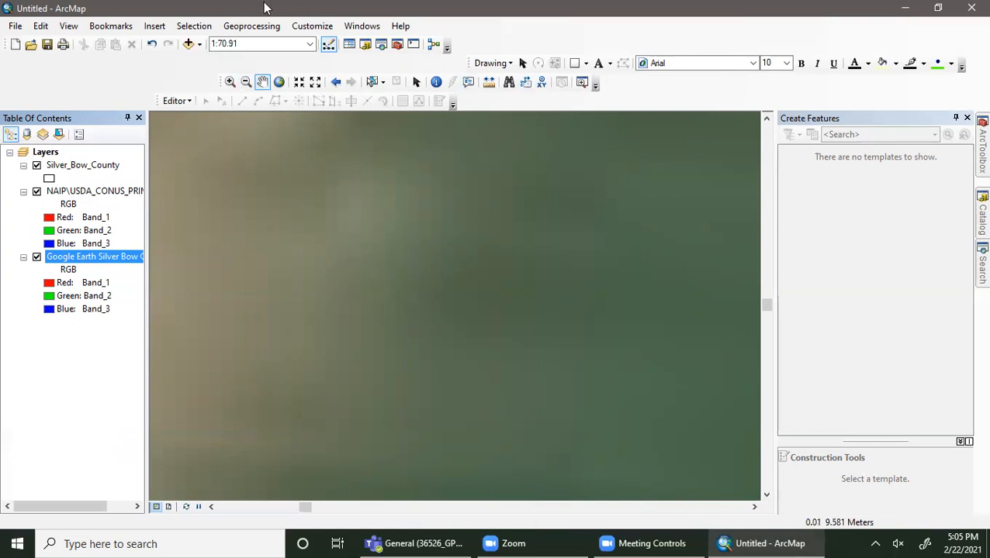
left_click(315, 29)
mouse_move(318, 42)
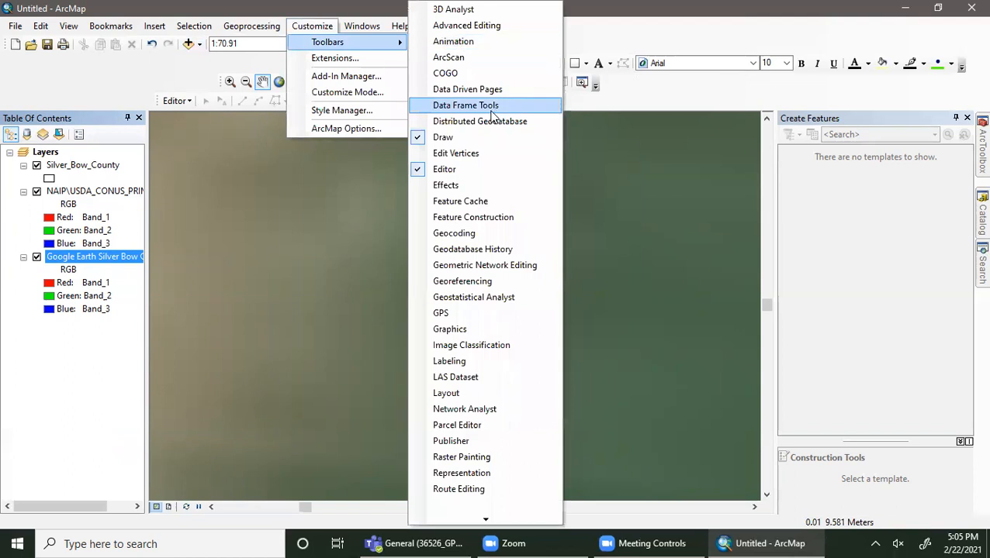
left_click(469, 281)
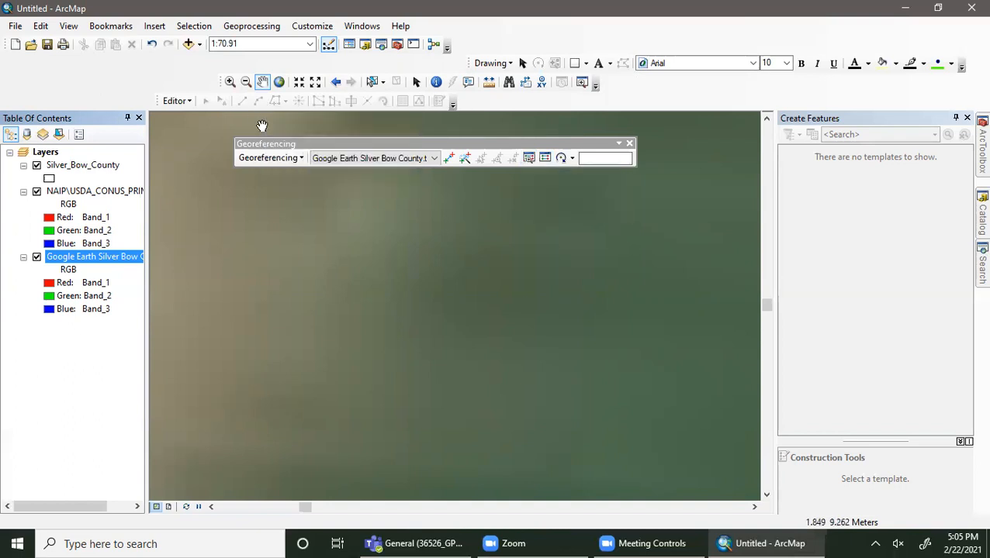
Open the Google Earth image in a separate viewer window, narrow it to sit beside the map, and show the image at full extent.
left_click(528, 158)
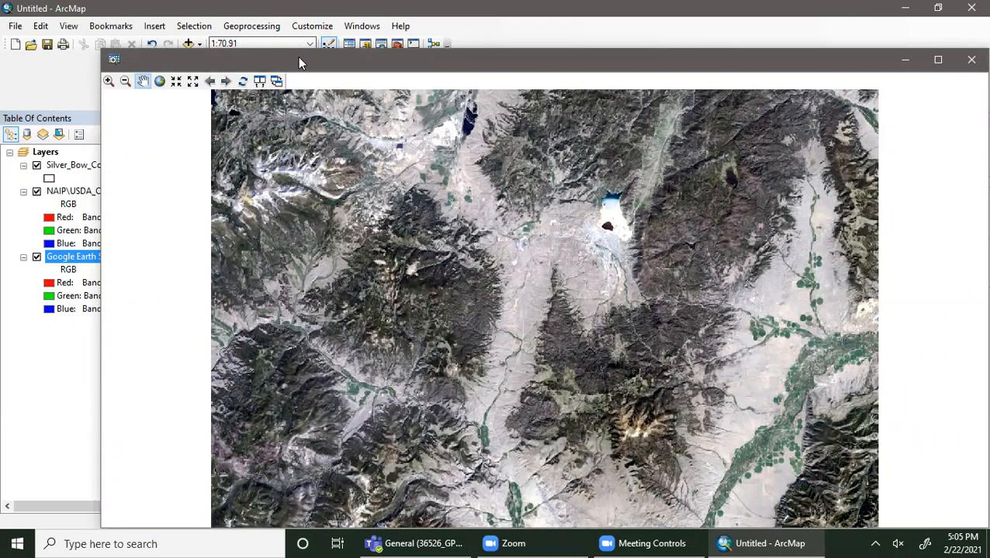
left_click_drag(298, 57, 246, 36)
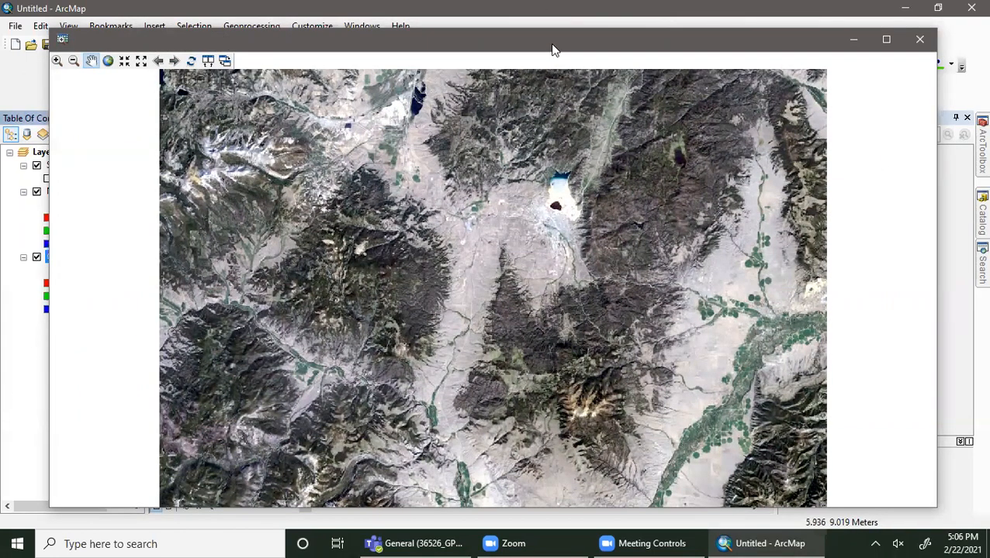
left_click_drag(553, 50, 916, 46)
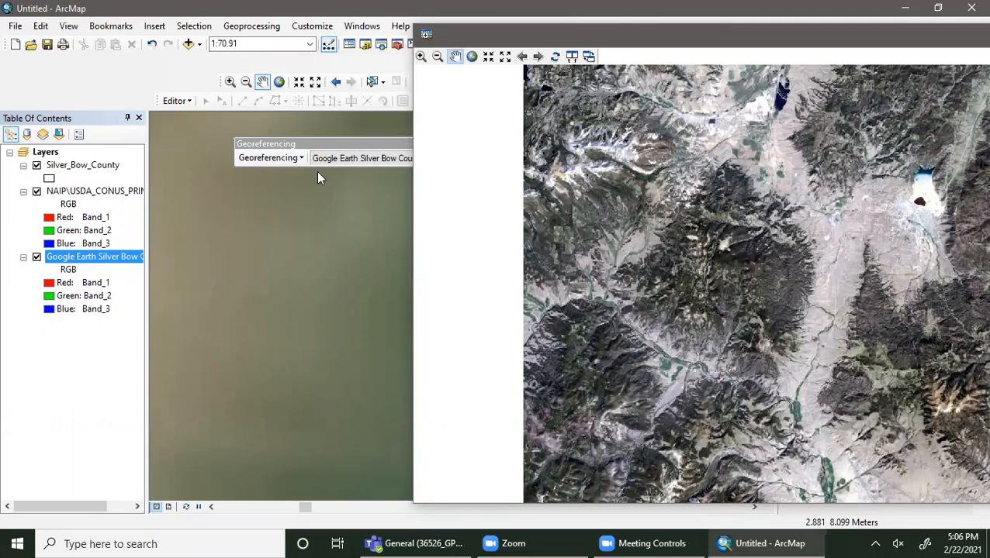
left_click_drag(336, 145, 283, 149)
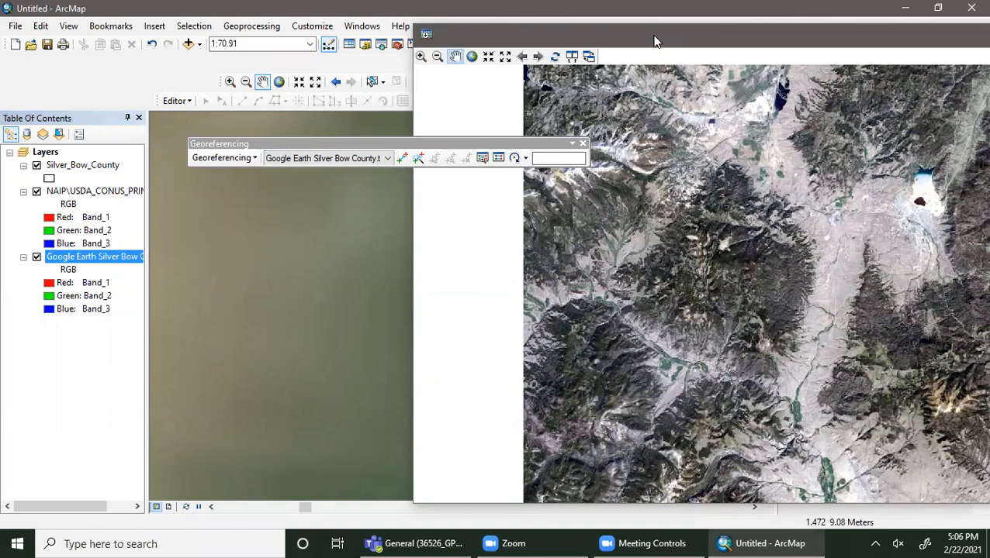
left_click_drag(654, 41, 327, 34)
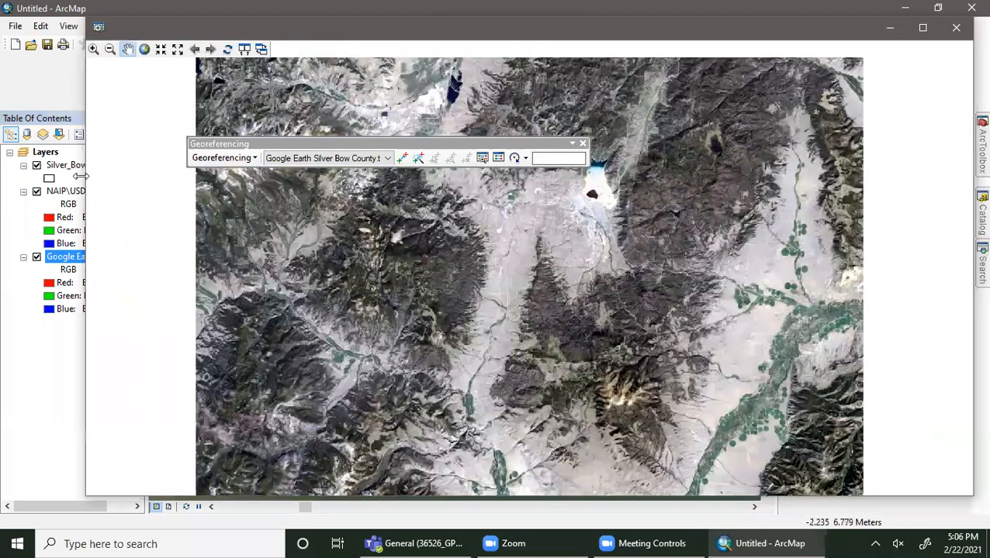
left_click_drag(81, 177, 375, 177)
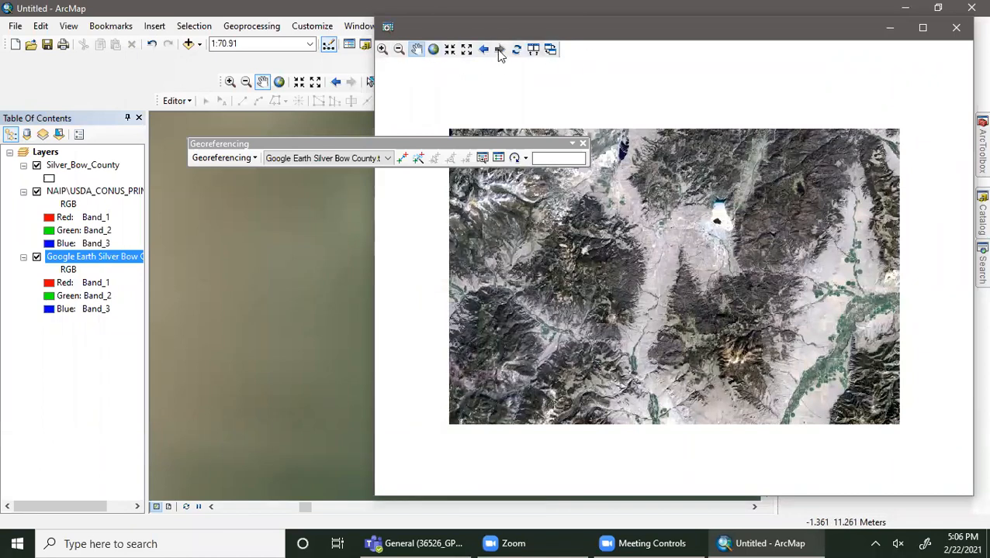
left_click(433, 50)
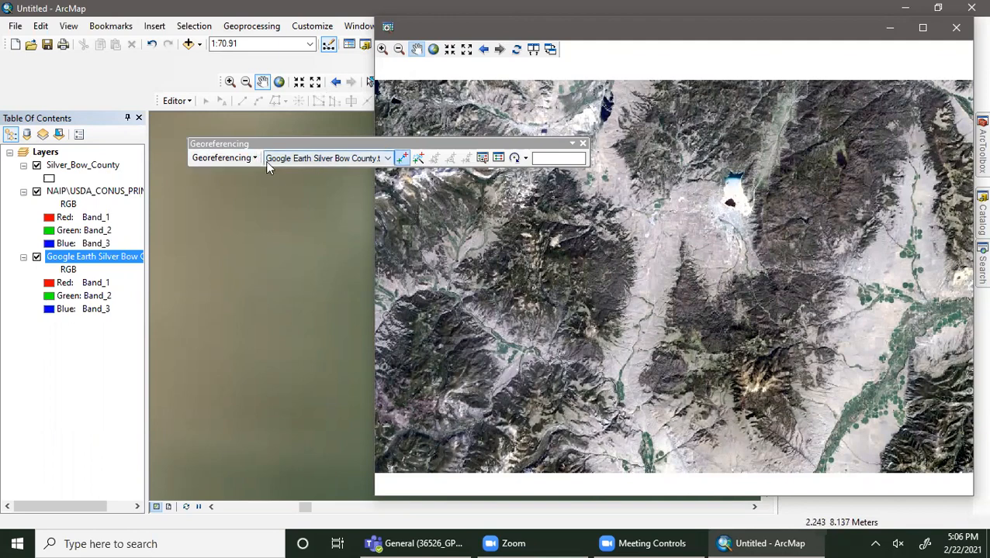
left_click(388, 159)
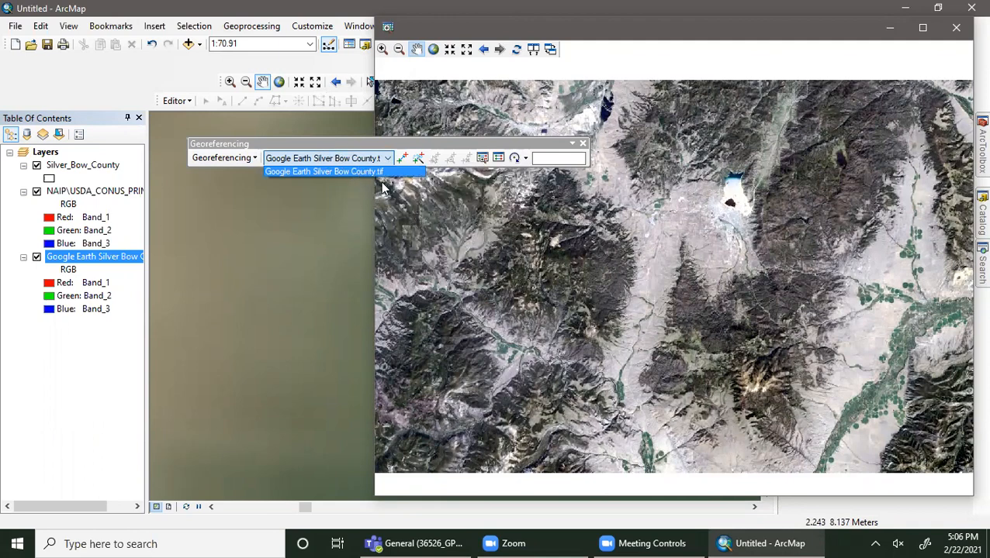
left_click(98, 268)
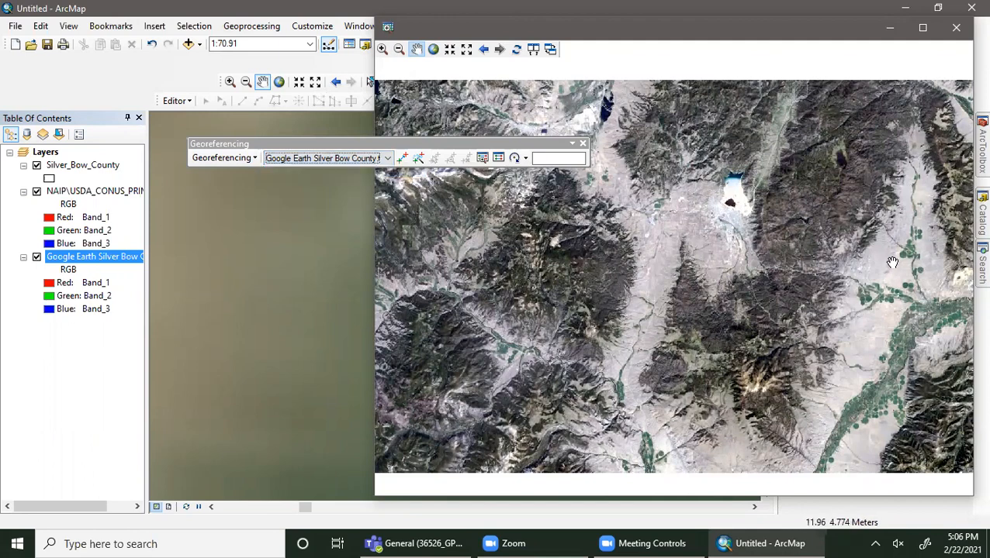
left_click(245, 157)
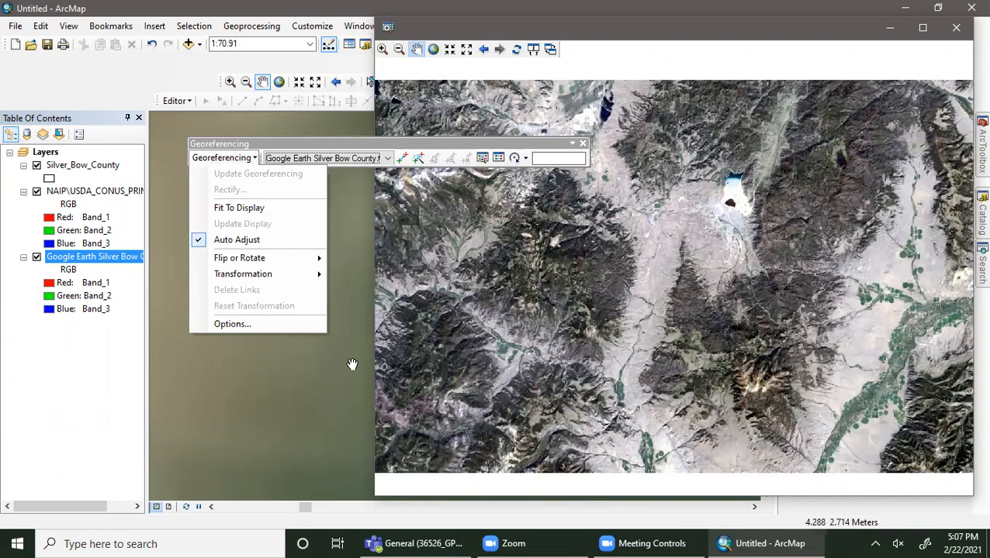
left_click(64, 409)
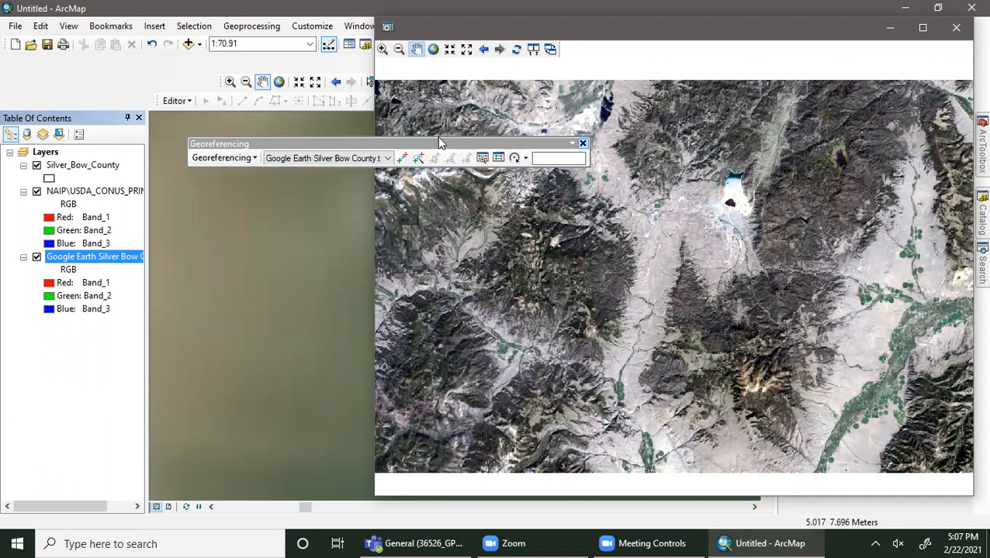
Dock the Georeferencing toolbar with the other toolbars and close the image viewer window.
left_click_drag(429, 144, 161, 70)
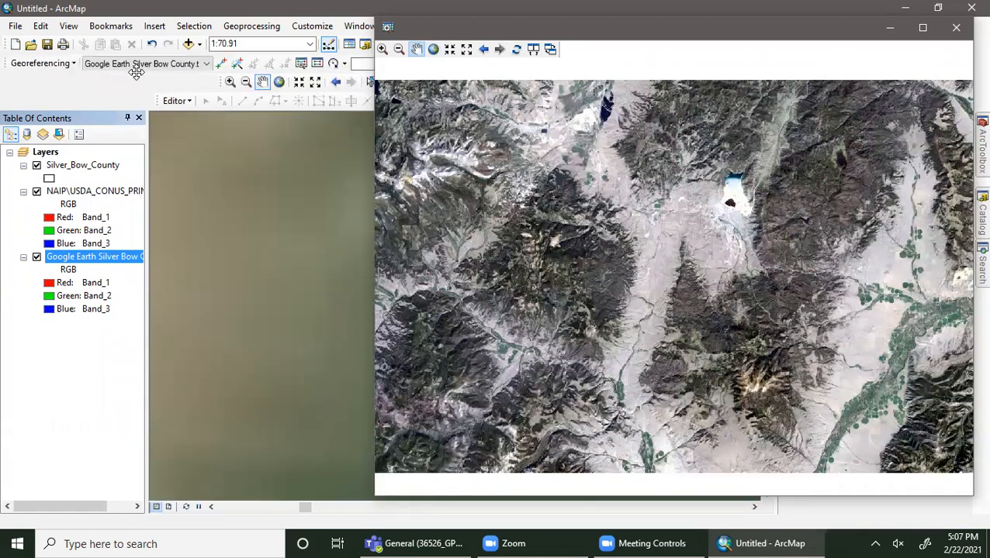
left_click(957, 30)
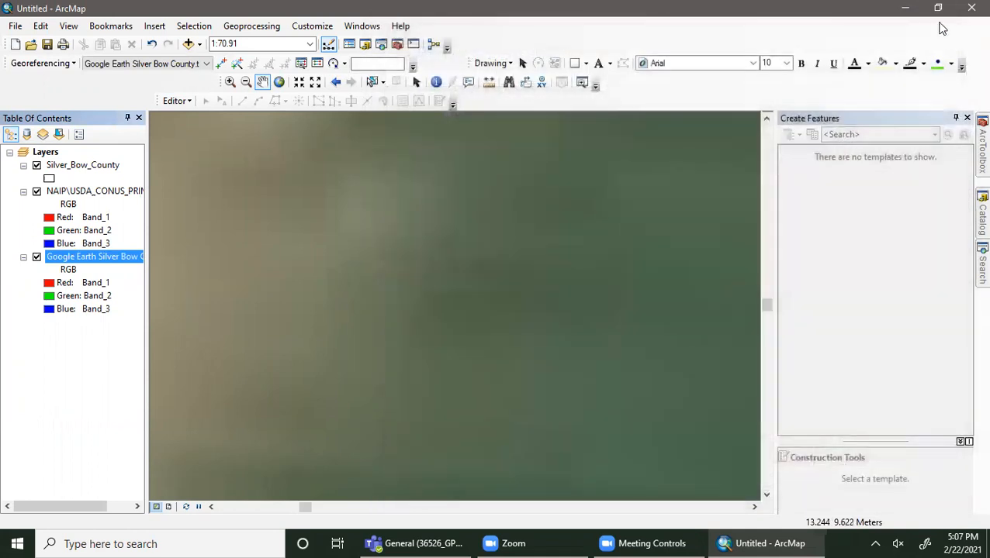
Zoom the map to the Silver_Bow_County layer and fit the Google Earth image to that display extent.
right_click(92, 164)
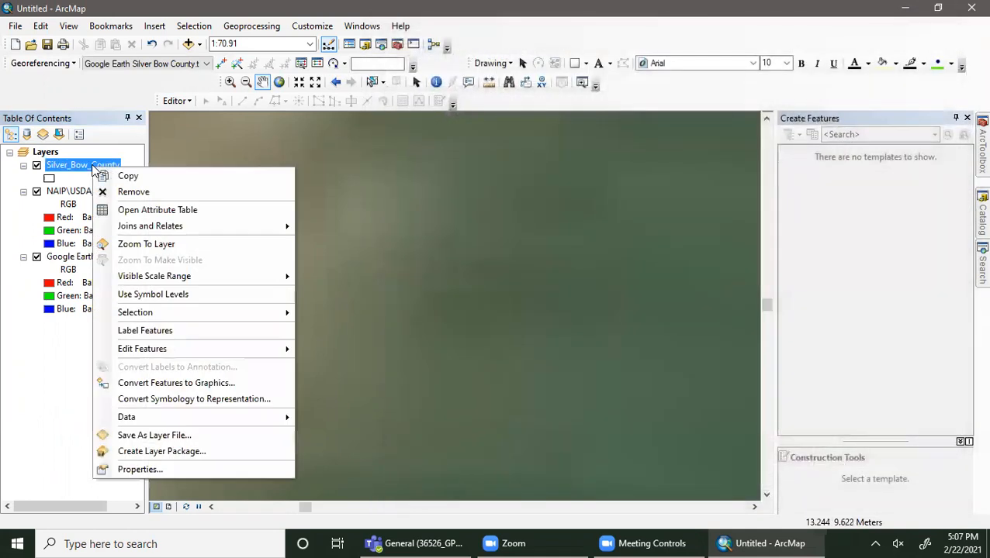
left_click(127, 243)
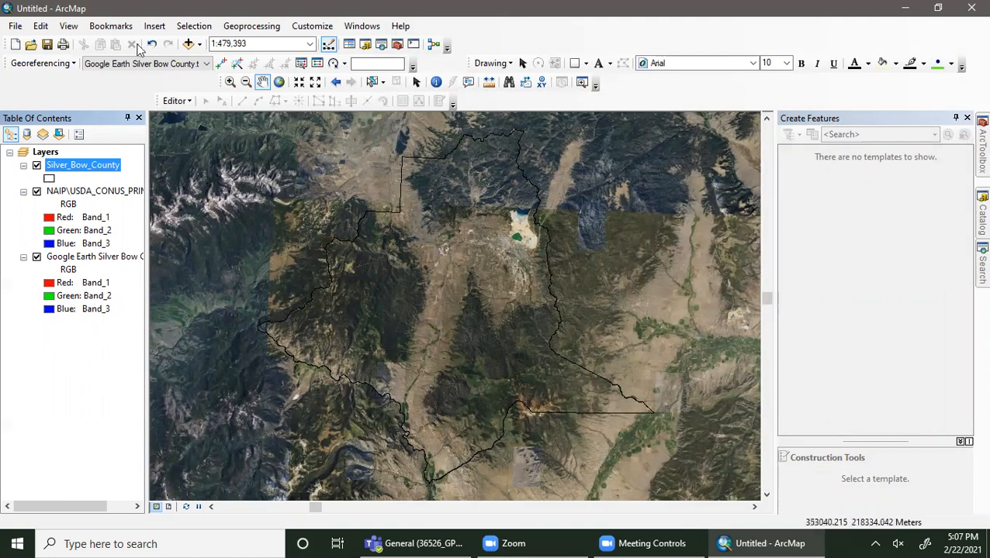
left_click_drag(6, 63, 250, 142)
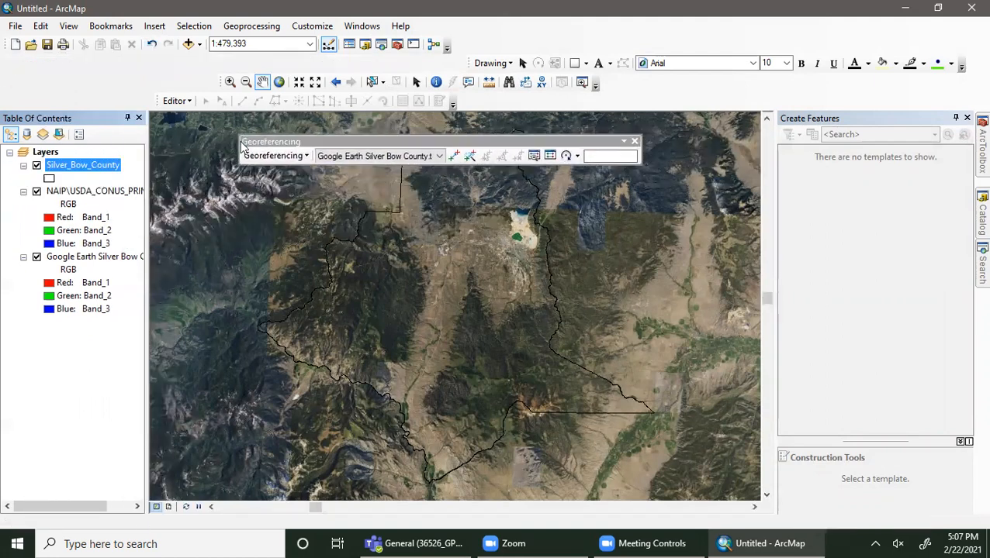
left_click(266, 156)
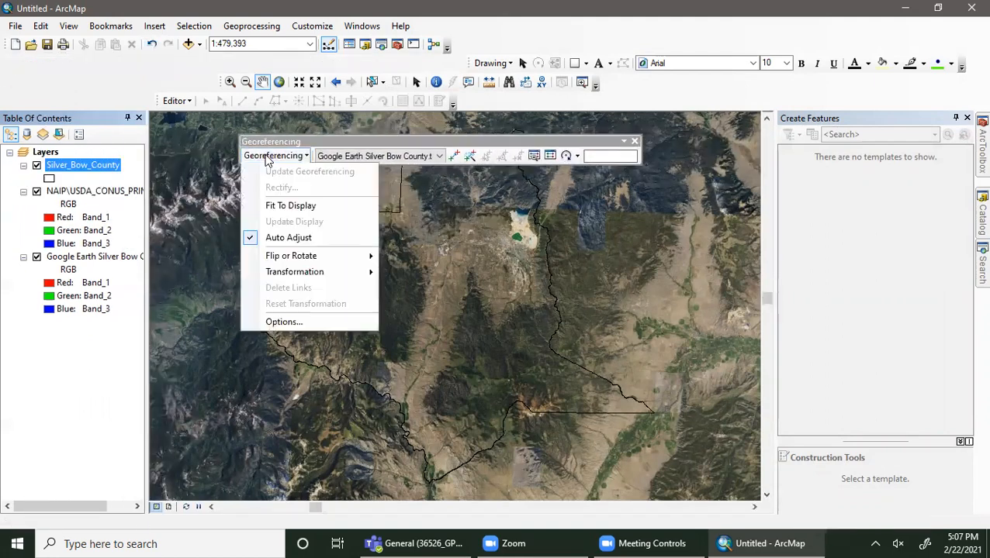
left_click(277, 208)
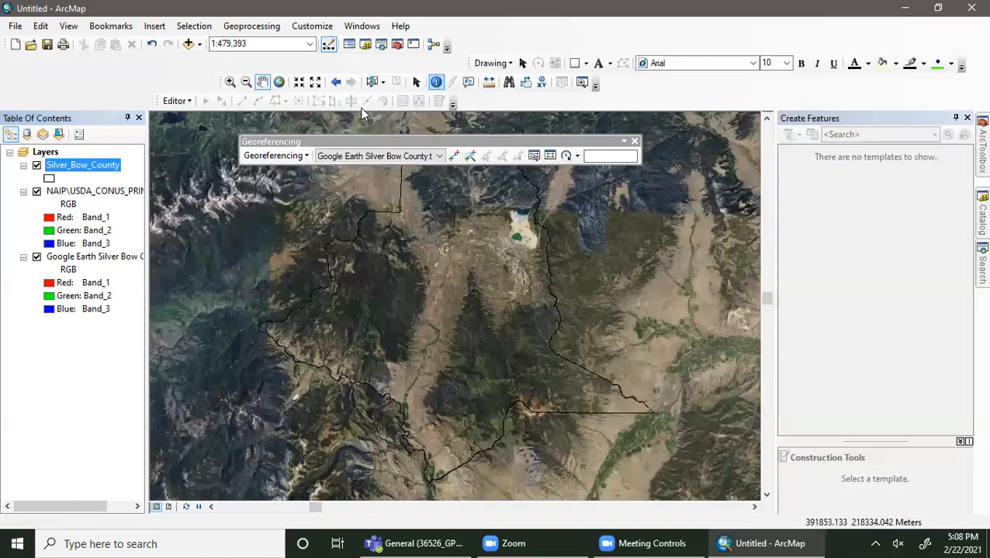
Move the Google Earth Silver Bow County.tif layer above the NAIP imagery and below Silver_Bow_County in the drawing order.
left_click(93, 257)
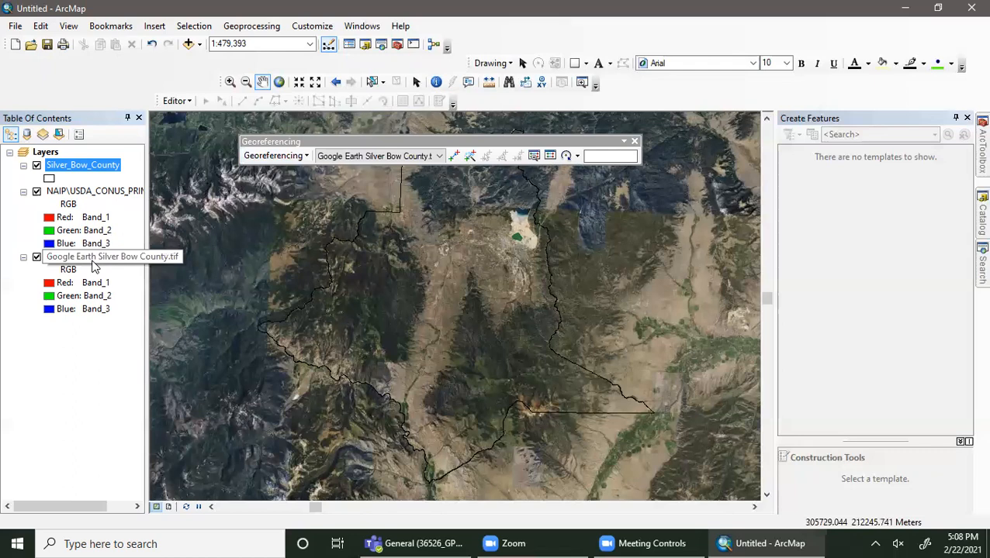
left_click_drag(91, 167, 87, 171)
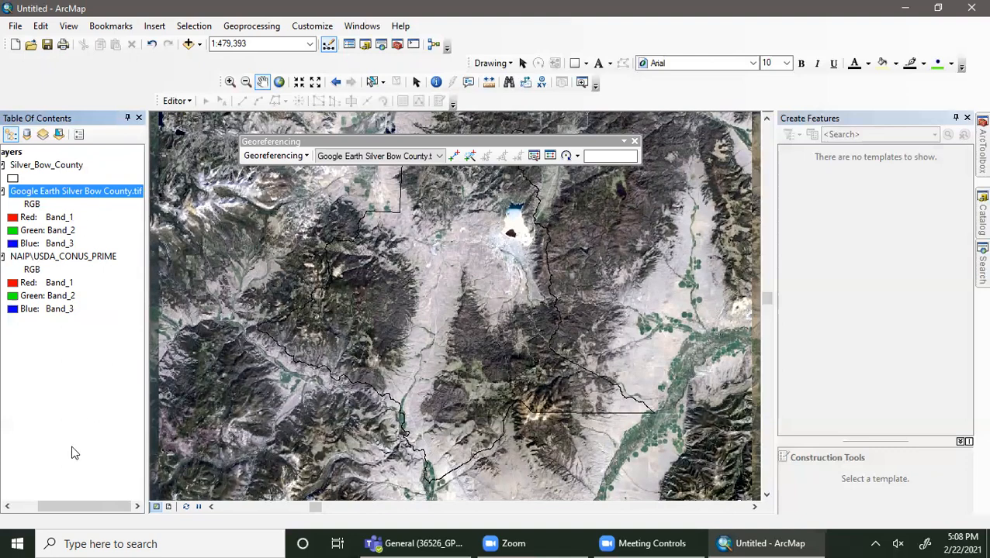
left_click_drag(72, 502, 49, 502)
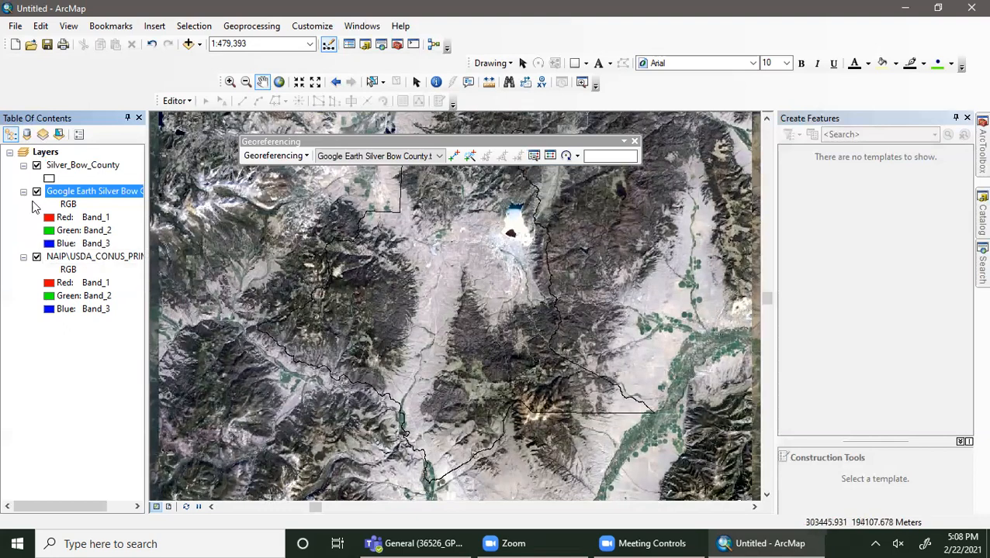
Toggle the Google Earth layer's visibility repeatedly to compare it with the NAIP imagery, leaving the layer hidden.
left_click(36, 192)
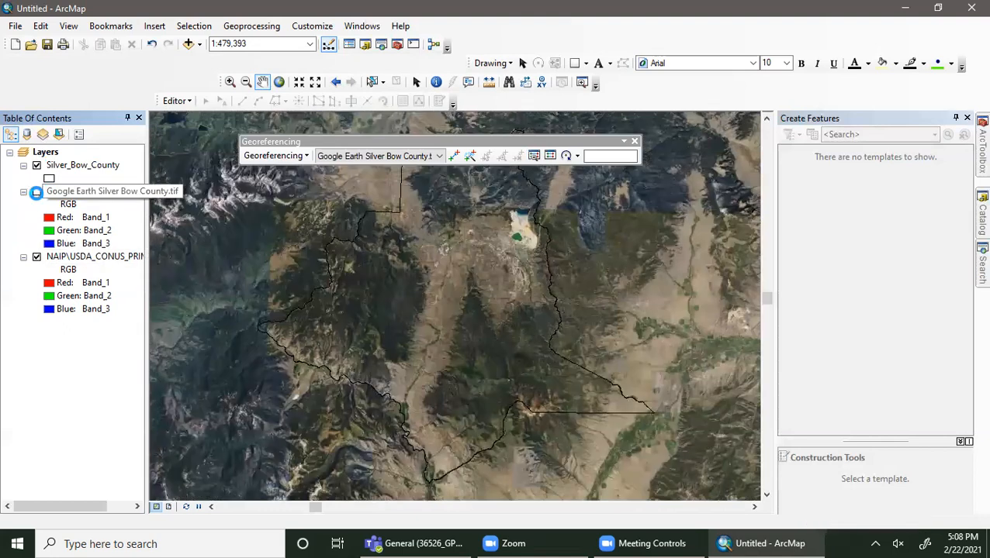
left_click(36, 192)
left_click(37, 193)
left_click(36, 192)
left_click(37, 192)
left_click(36, 192)
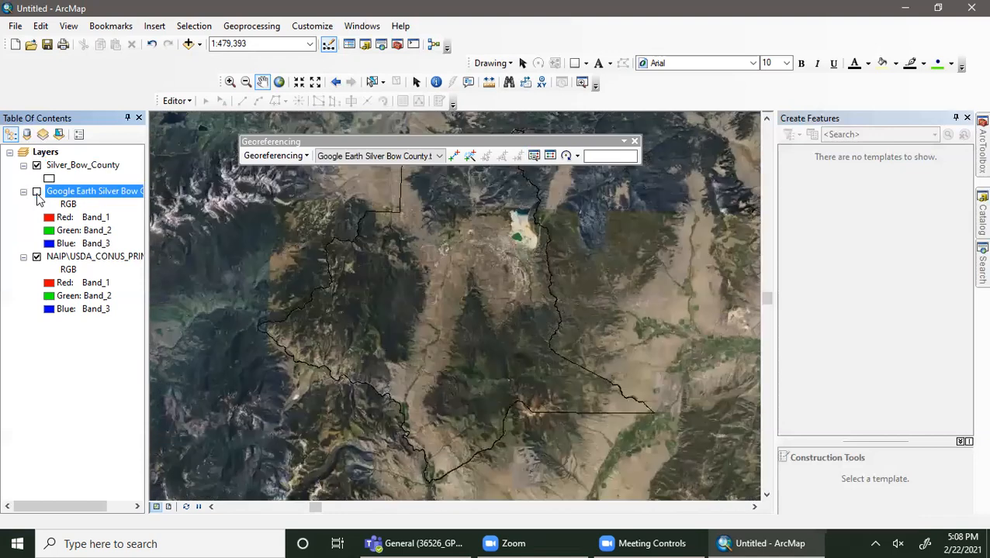
left_click(37, 193)
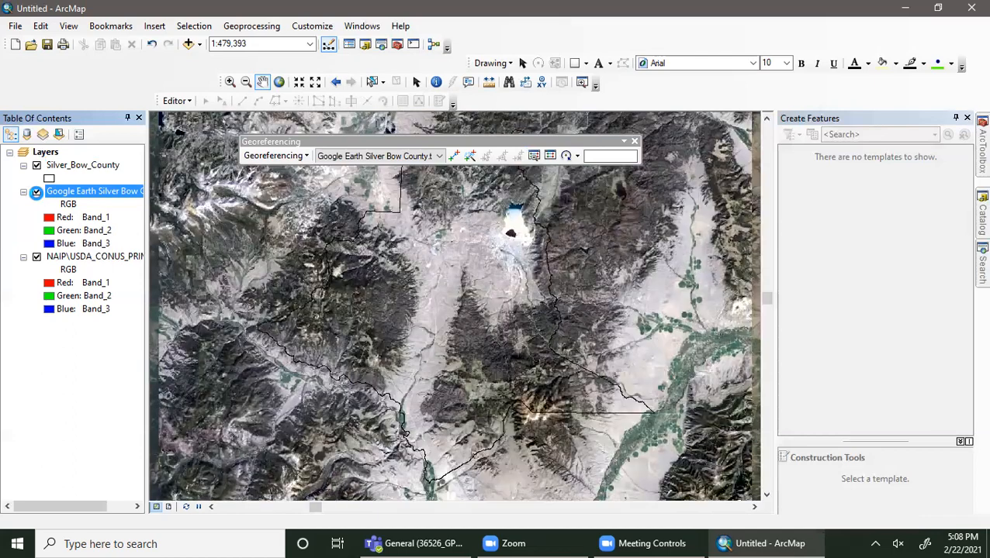
left_click(37, 193)
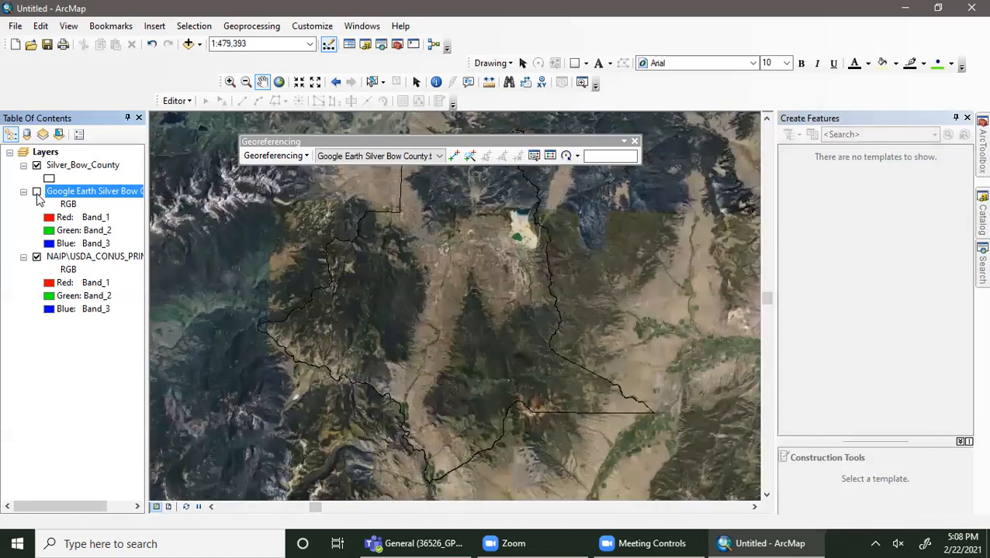
Open the Google Earth image in a separate viewer window and arrange it beside the map, keeping the Georeferencing toolbar clear of it.
left_click(535, 156)
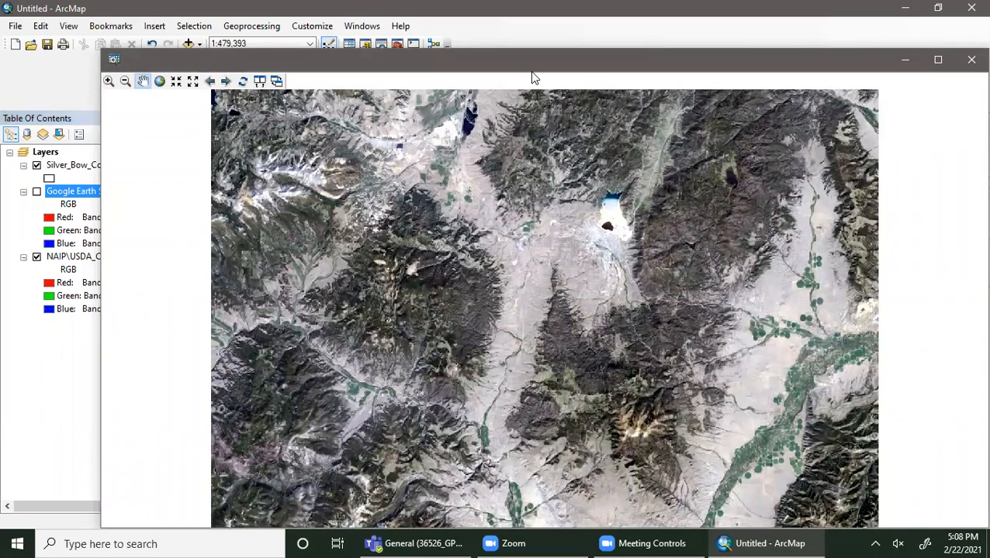
left_click_drag(531, 72, 962, 37)
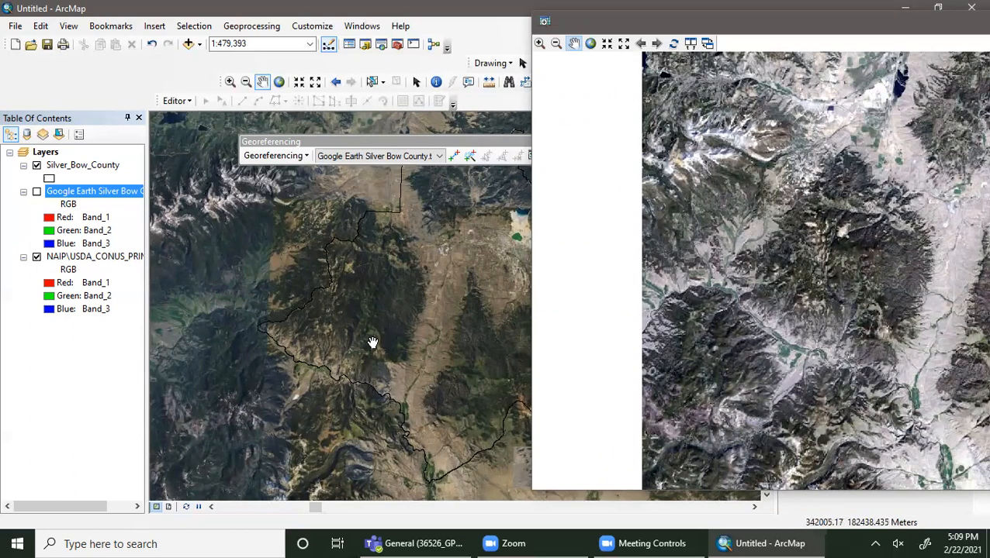
left_click_drag(480, 141, 363, 182)
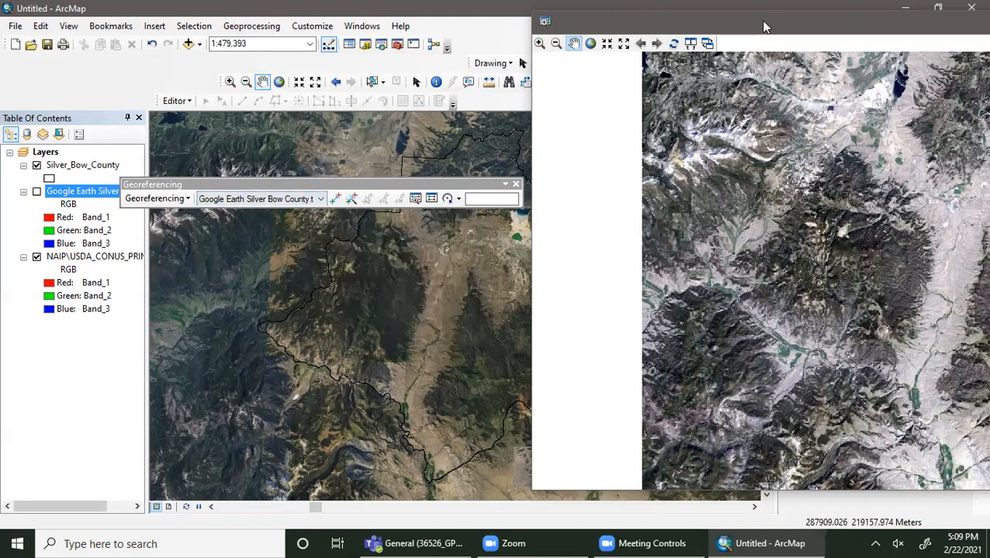
left_click_drag(764, 27, 293, 34)
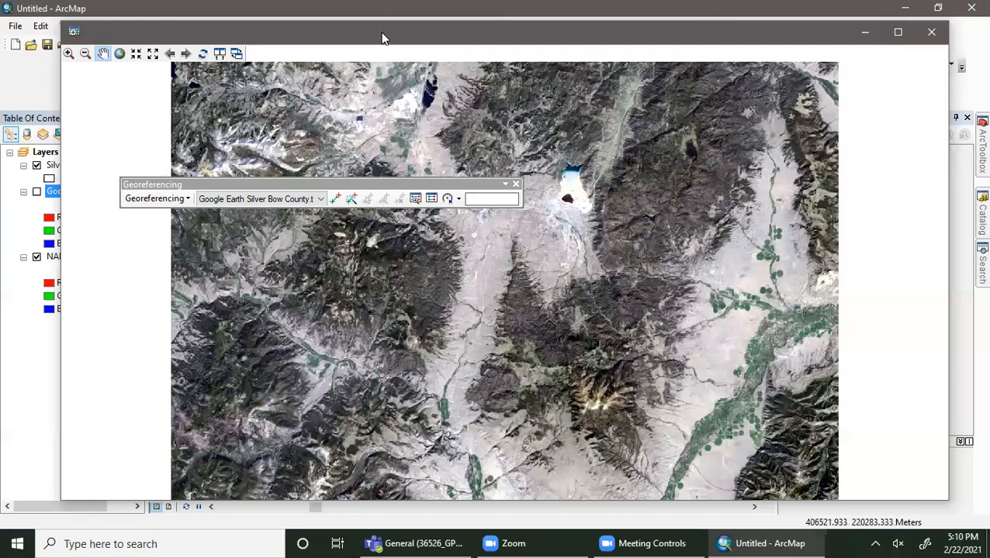
left_click_drag(381, 38, 803, 17)
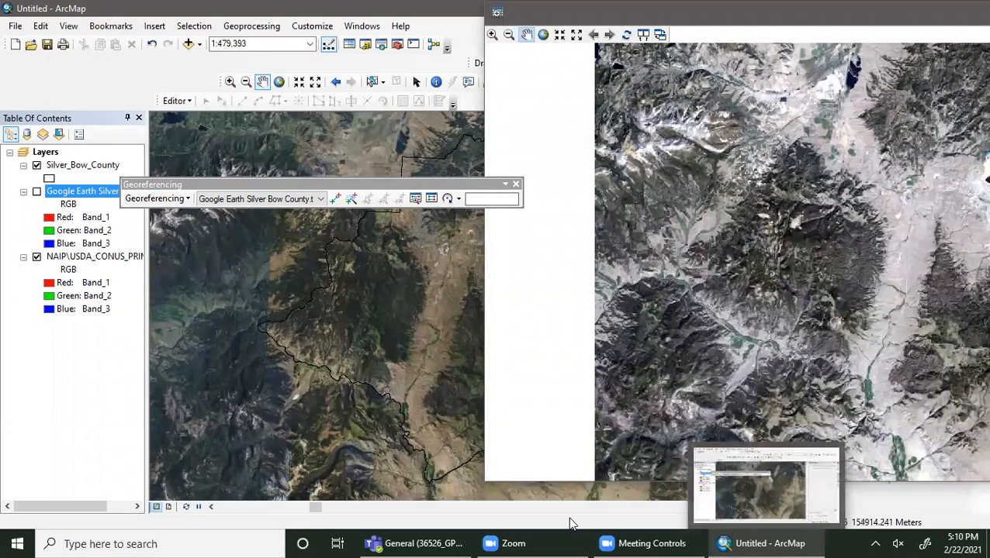
mouse_move(361, 540)
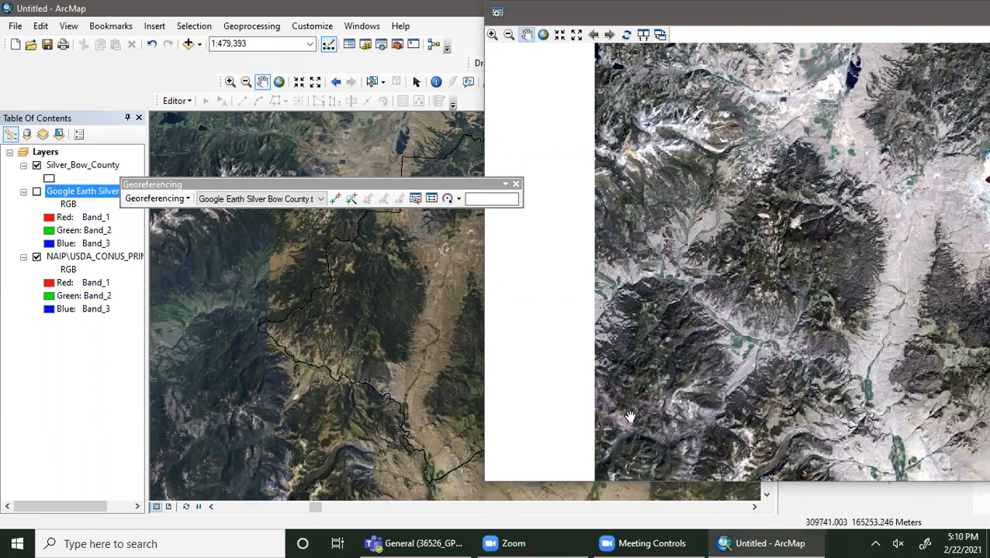
Link the valley feature in the image's southwest corner to its NAIP location as the first control point, and check the layer's fit.
left_click(336, 199)
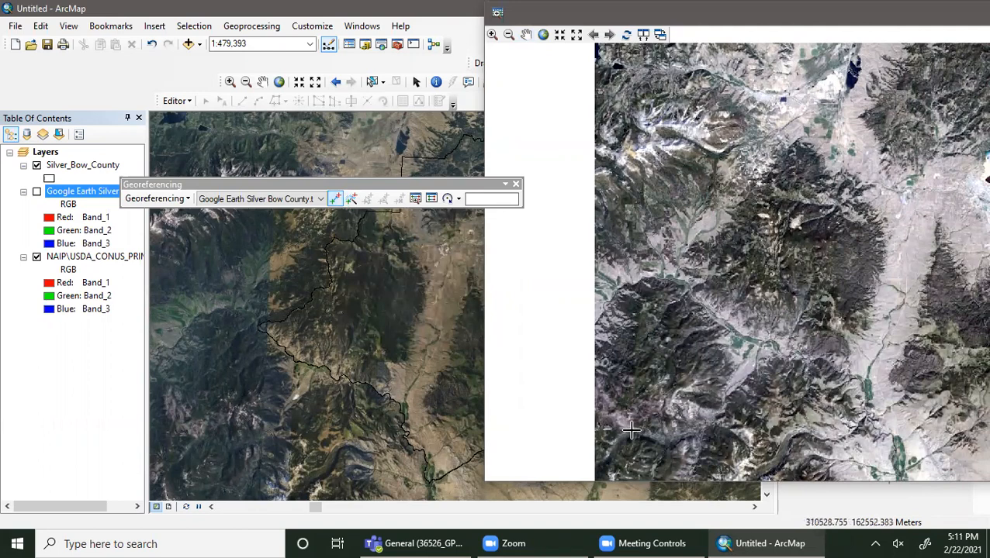
left_click(194, 455)
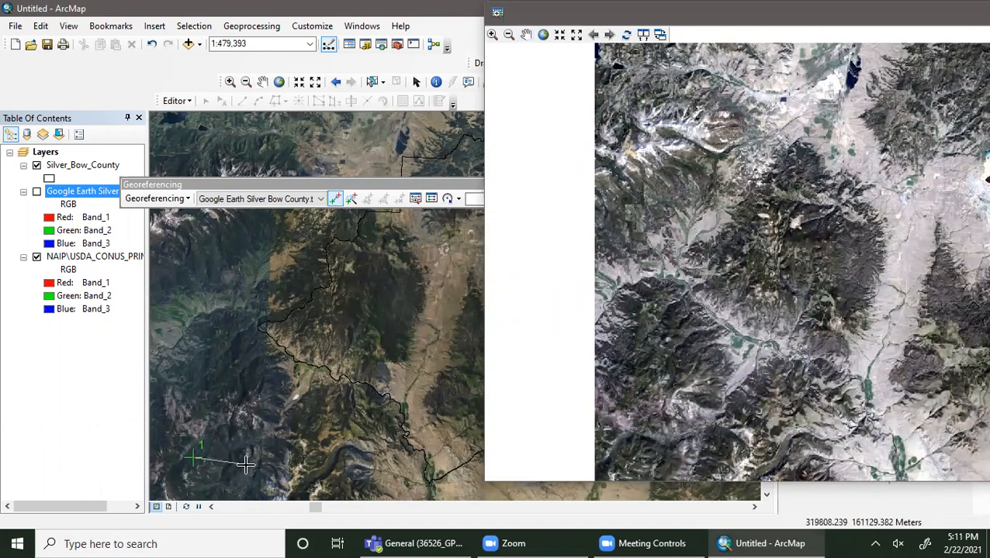
left_click(204, 432)
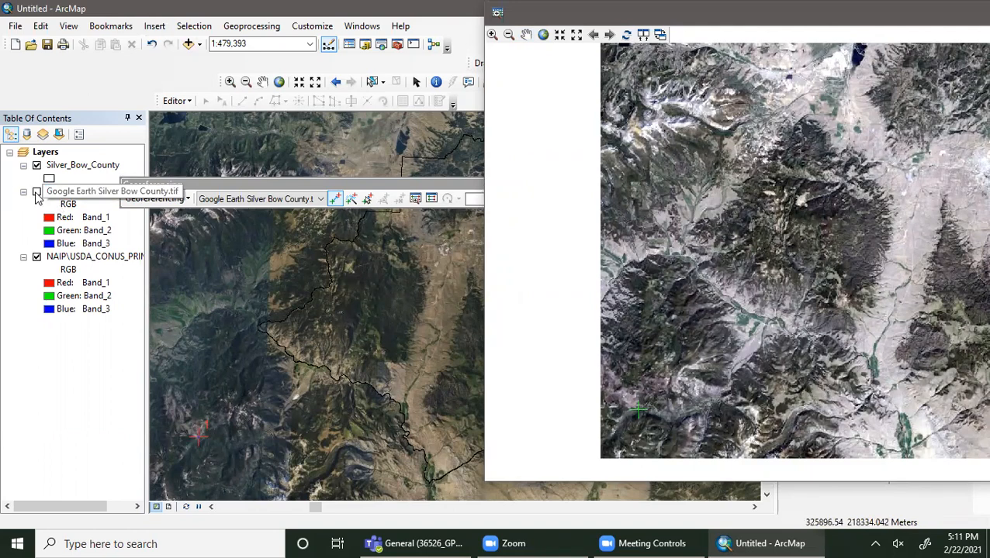
left_click(36, 192)
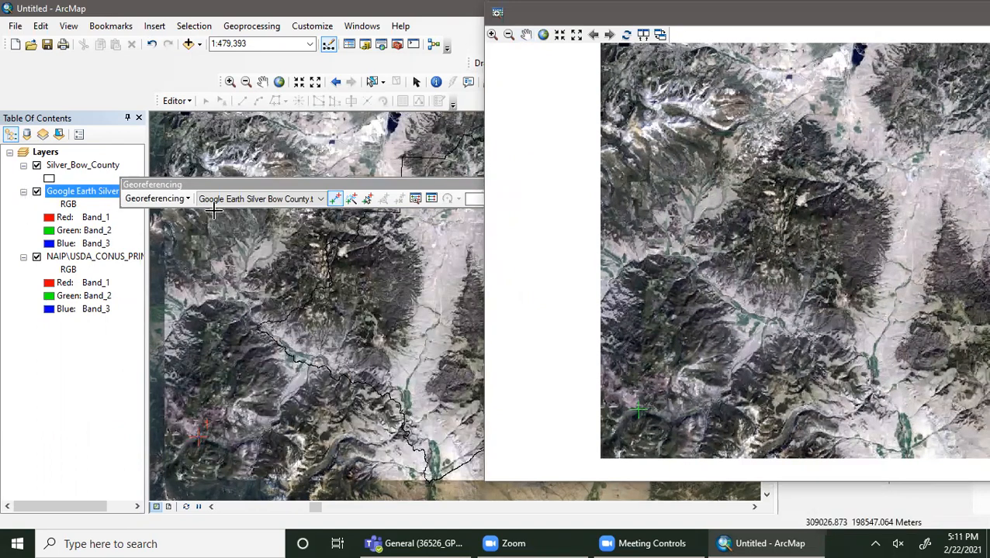
left_click(37, 194)
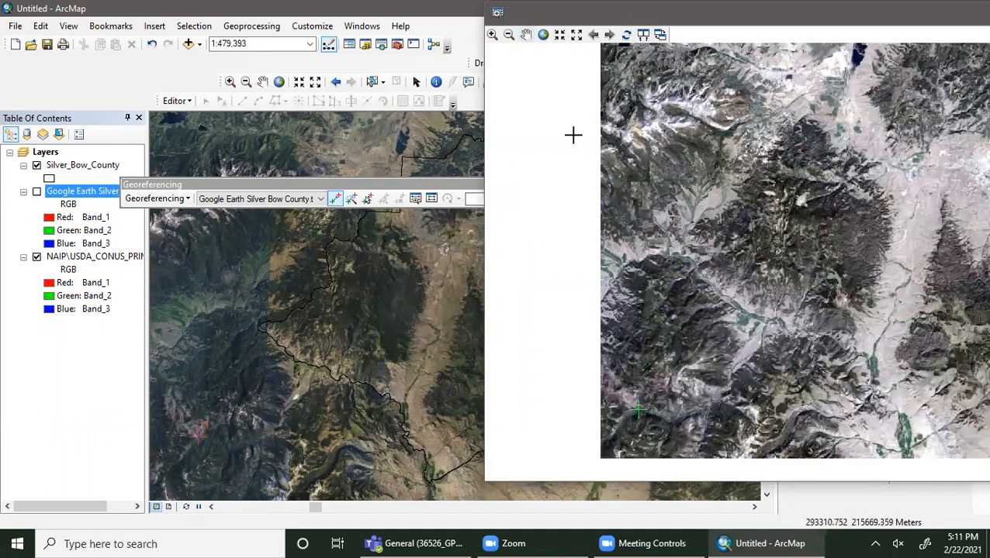
Link the upper end of the valley in the image's northeast to its NAIP location as the second control point.
left_click(543, 36)
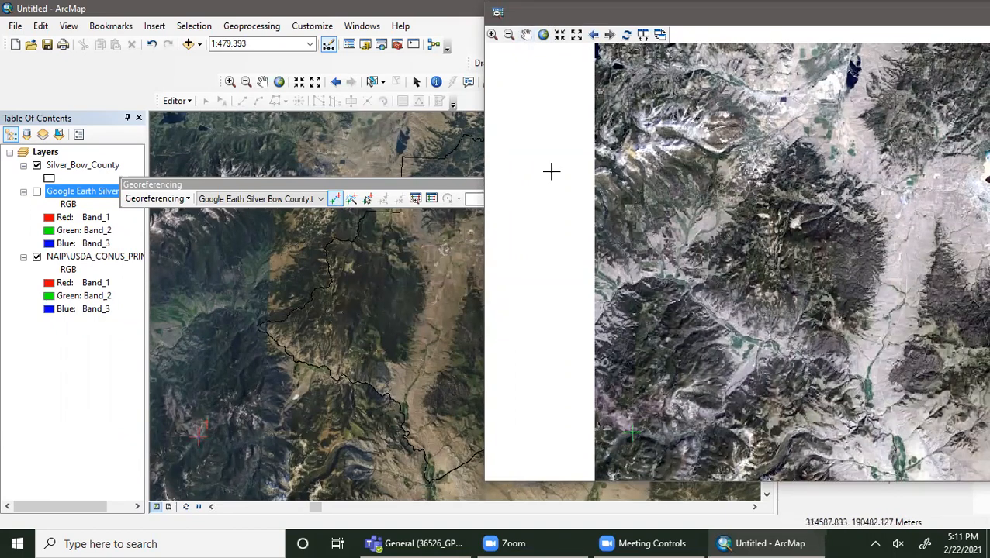
left_click_drag(412, 185, 321, 371)
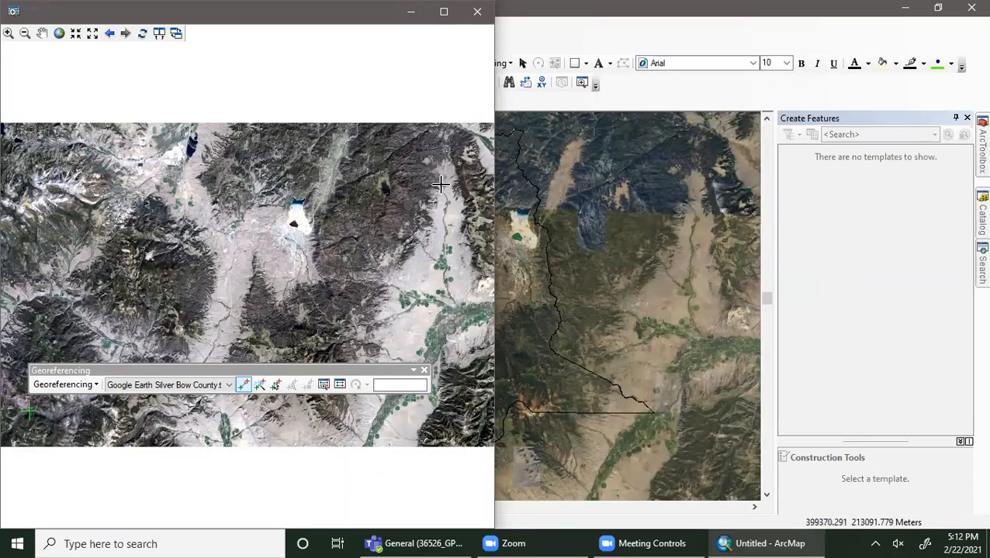
left_click(693, 165)
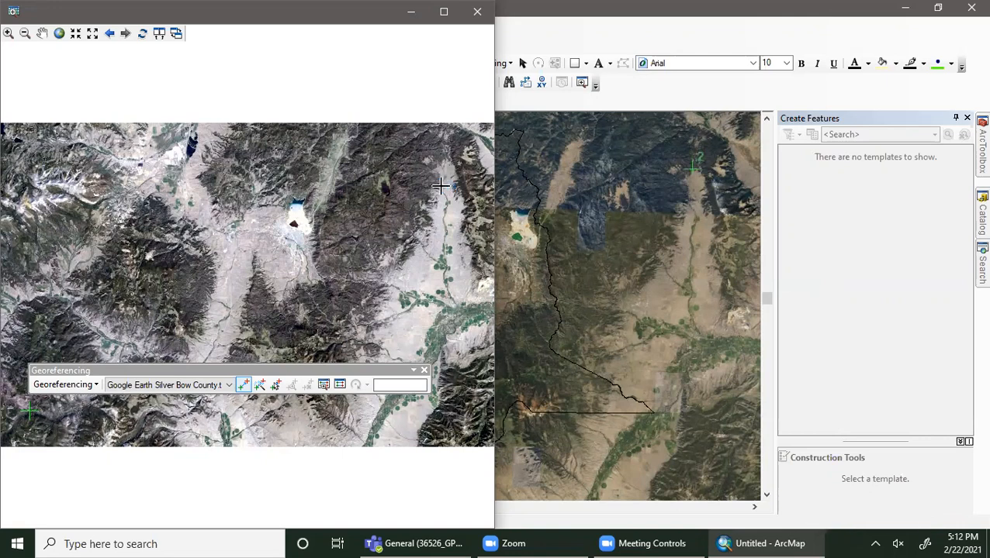
left_click(687, 203)
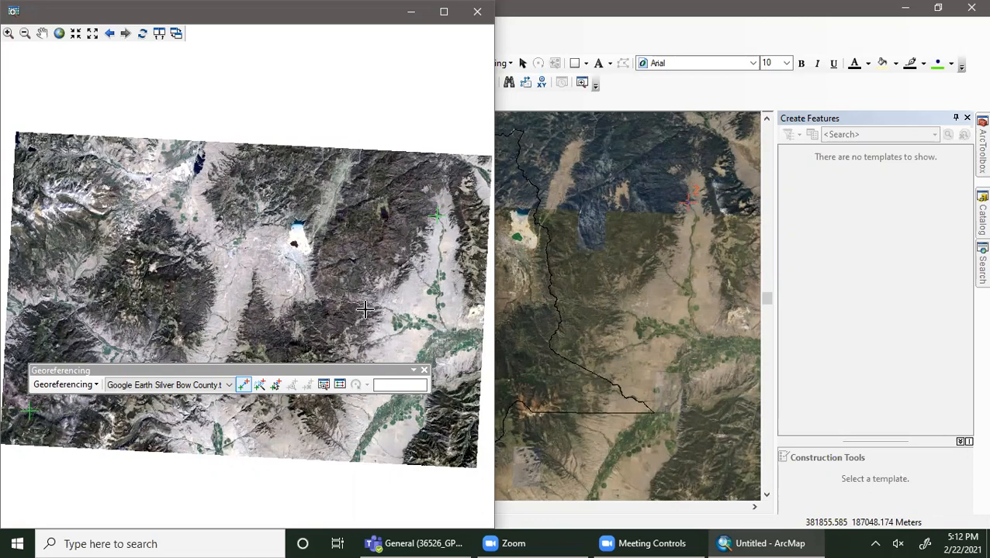
Uncover the map's layer list and toggle the Google Earth layer repeatedly to compare it with the NAIP imagery, leaving it hidden.
left_click(301, 17)
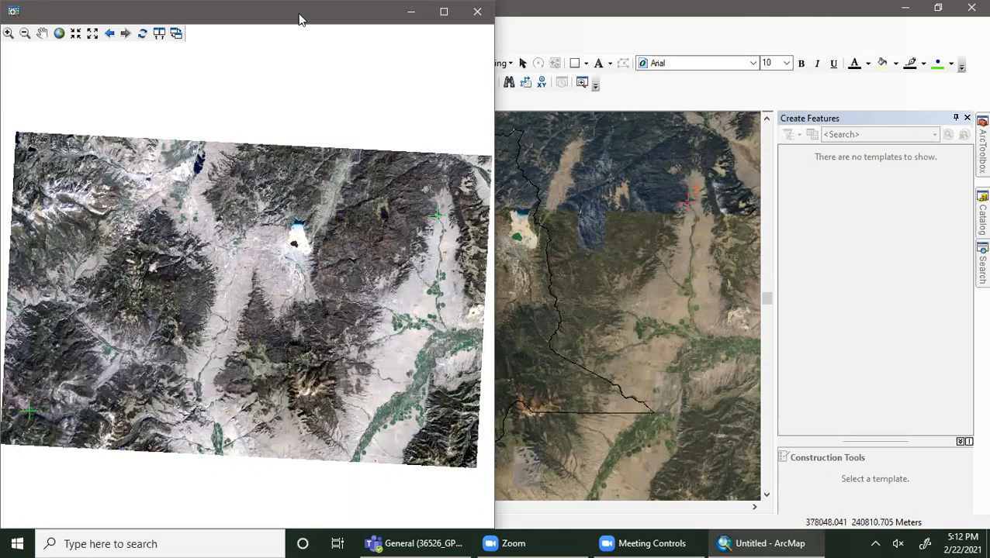
left_click_drag(301, 17, 971, 95)
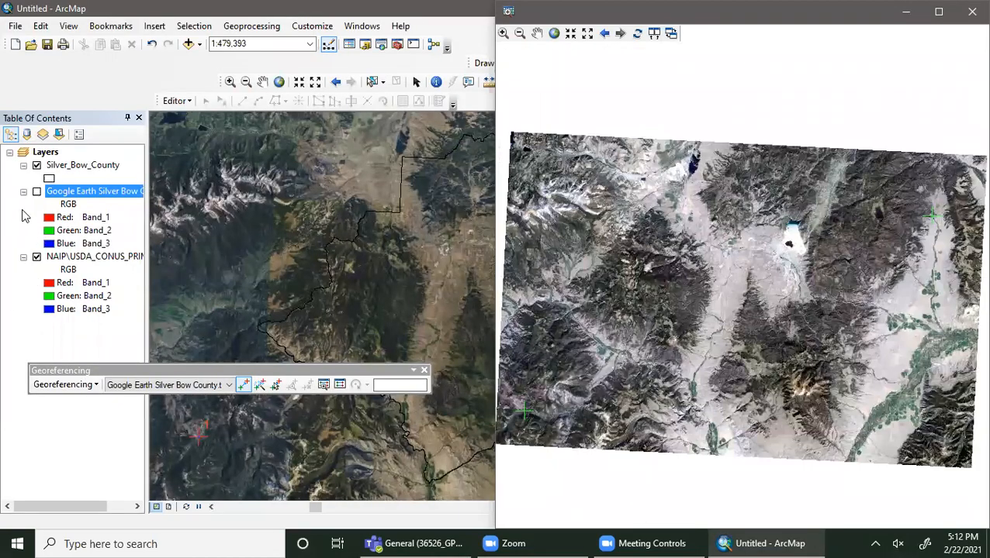
left_click(36, 191)
left_click(36, 192)
left_click(36, 192)
left_click(37, 191)
left_click(89, 191)
left_click(36, 192)
left_click(36, 192)
left_click(37, 193)
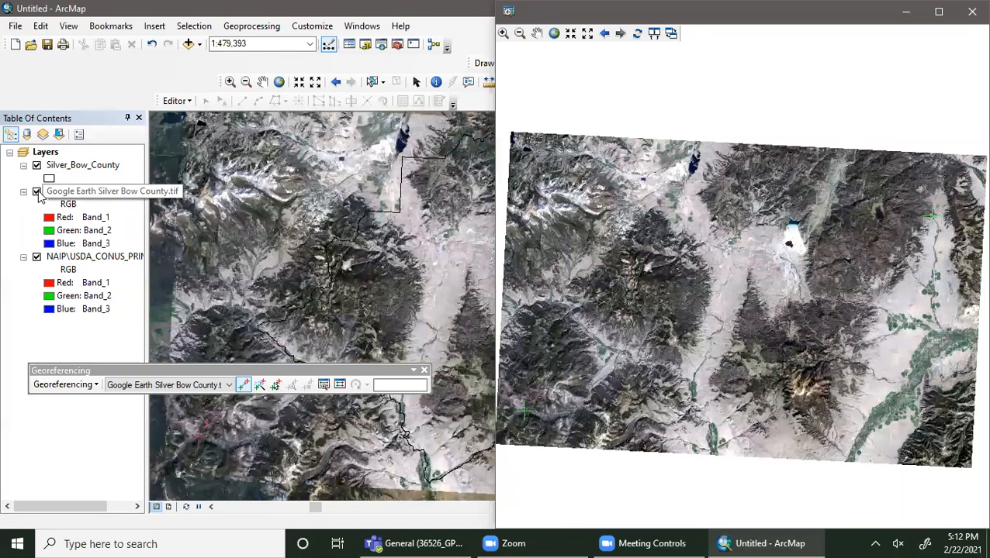
left_click(37, 192)
left_click(36, 192)
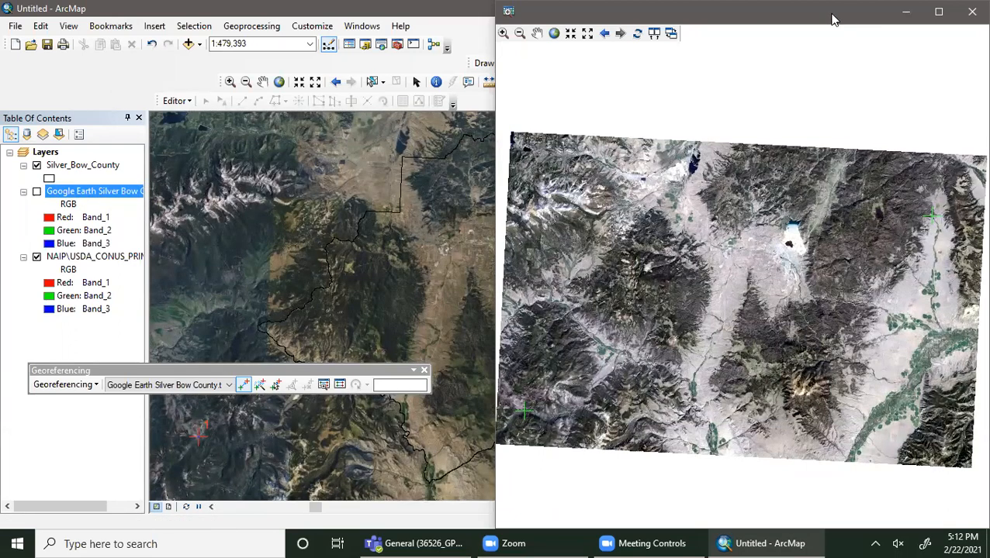
Try to add a third control point linking the image to the mountains inside the county's western boundary.
left_click_drag(831, 19, 946, 315)
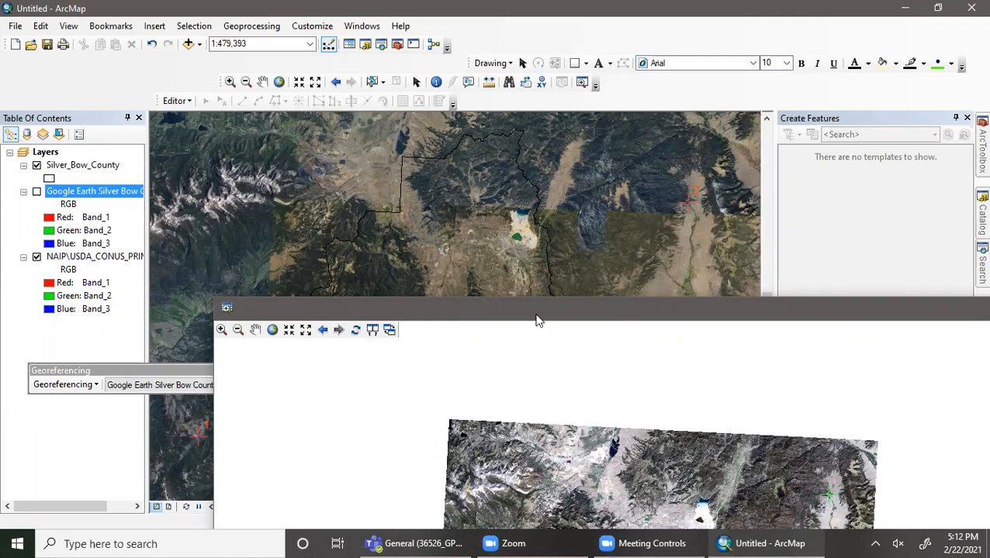
left_click_drag(538, 320, 702, 95)
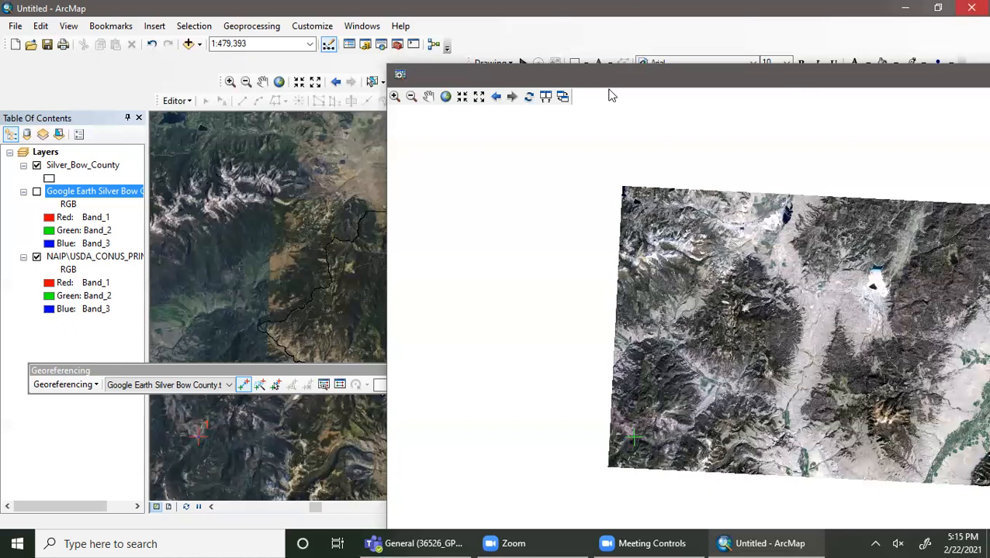
left_click(445, 97)
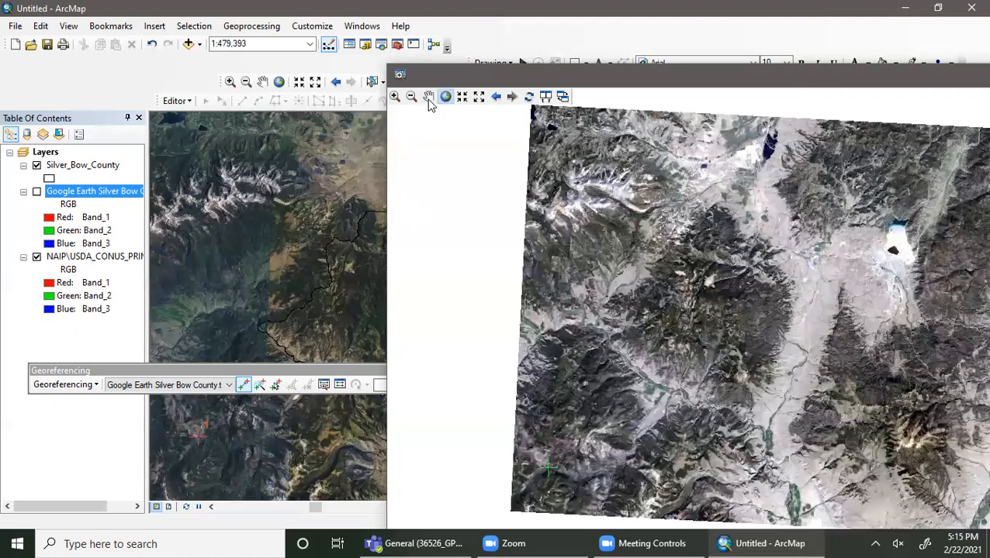
double_click(771, 70)
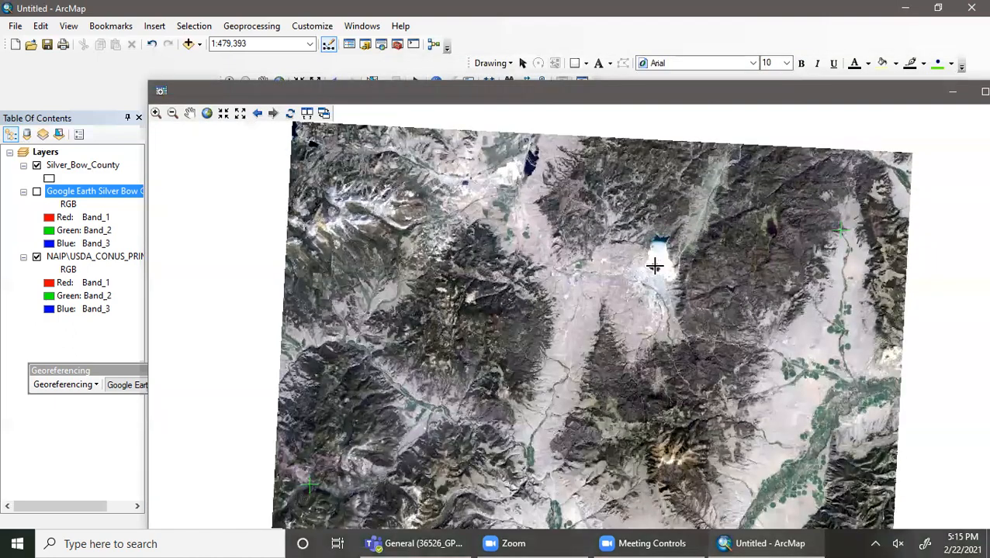
double_click(587, 96)
left_click(339, 323)
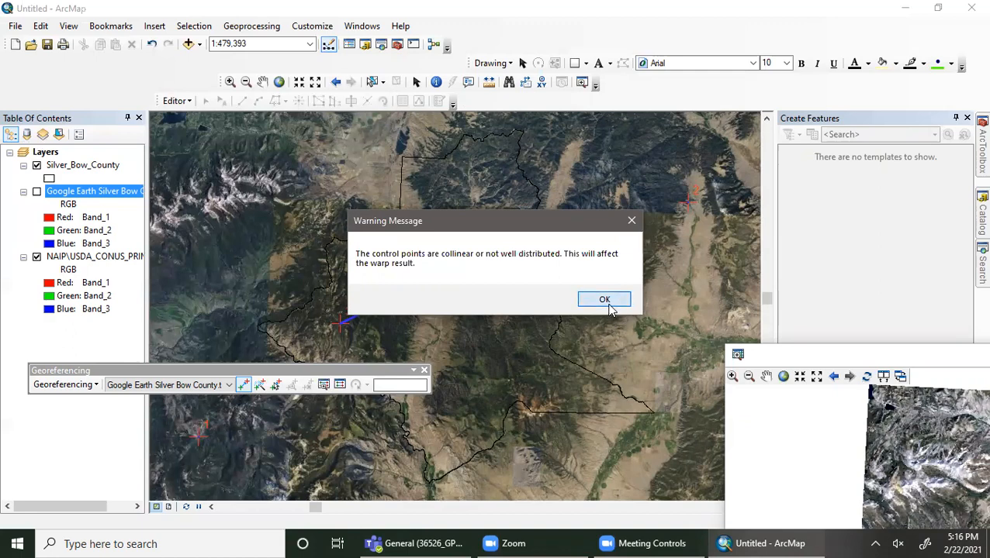
left_click(606, 303)
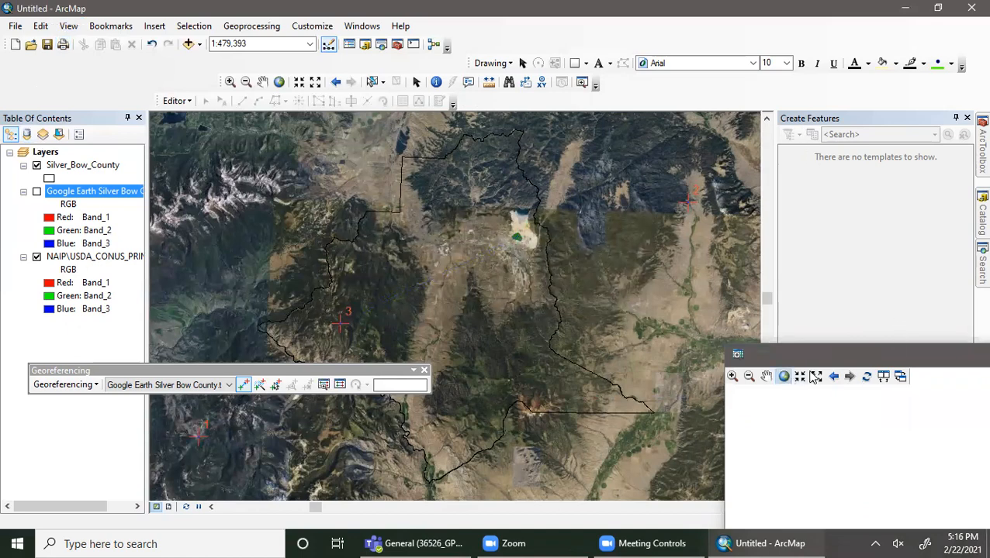
Inspect the warped image, minimize the viewer, open and enlarge the link table clear of the map, and show the Google Earth layer.
left_click_drag(811, 355, 268, 2)
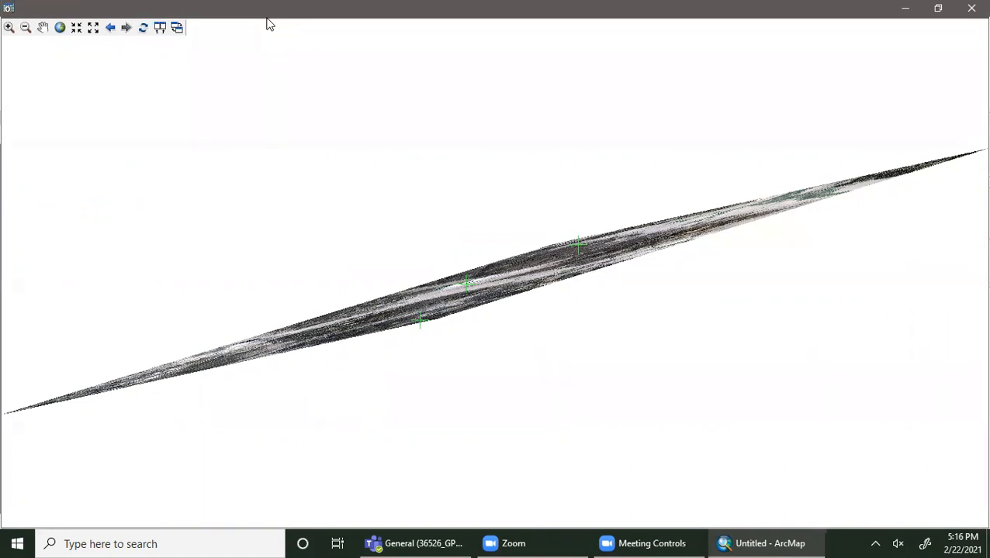
left_click(905, 8)
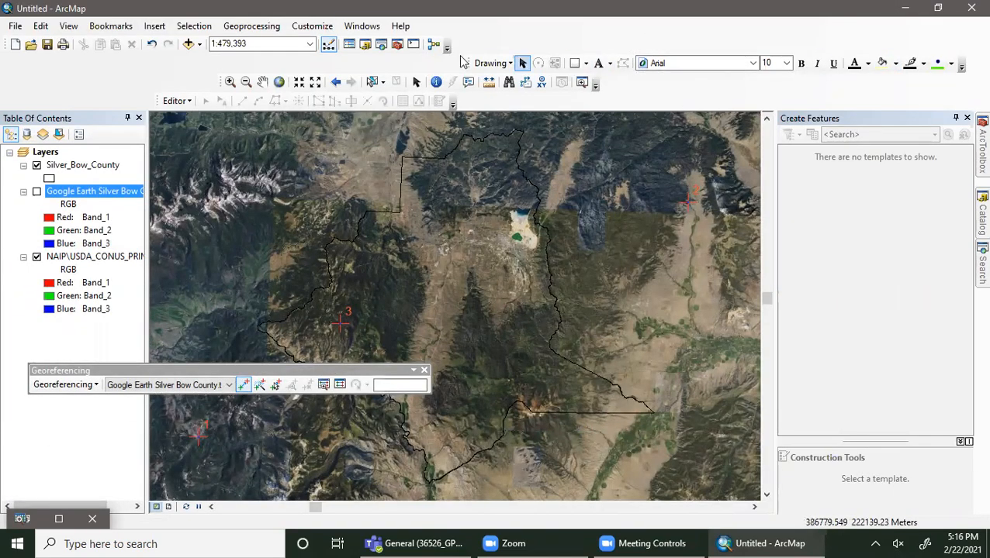
left_click(343, 384)
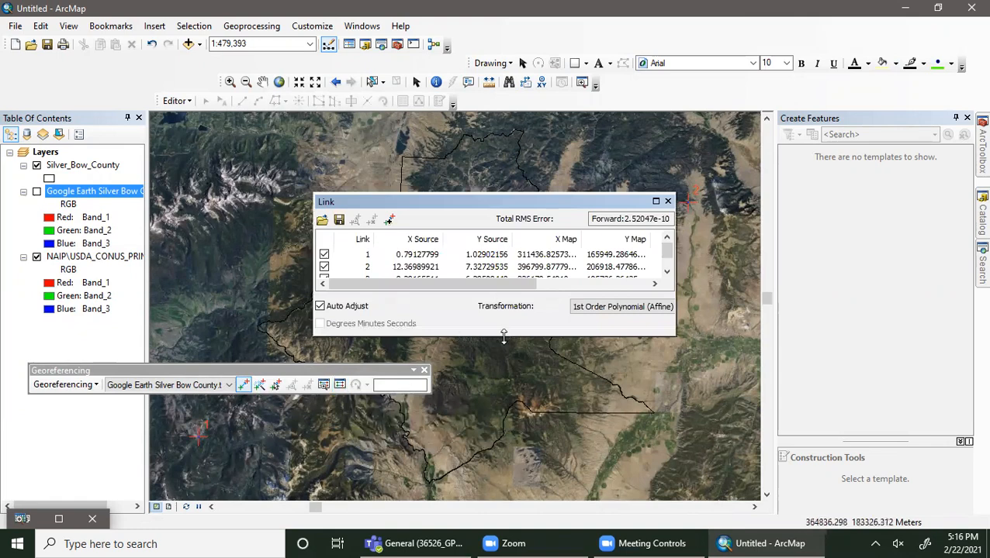
left_click_drag(504, 335, 505, 430)
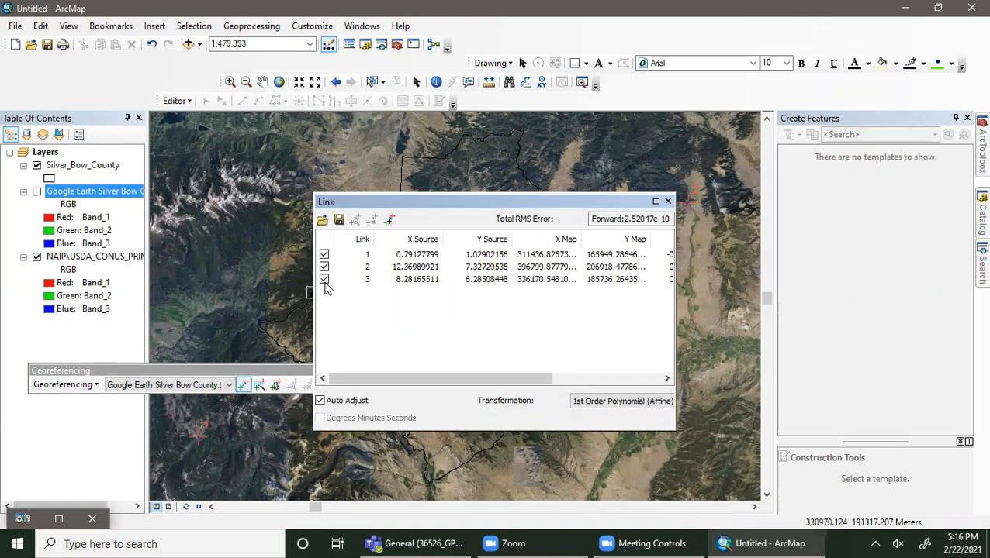
left_click(36, 191)
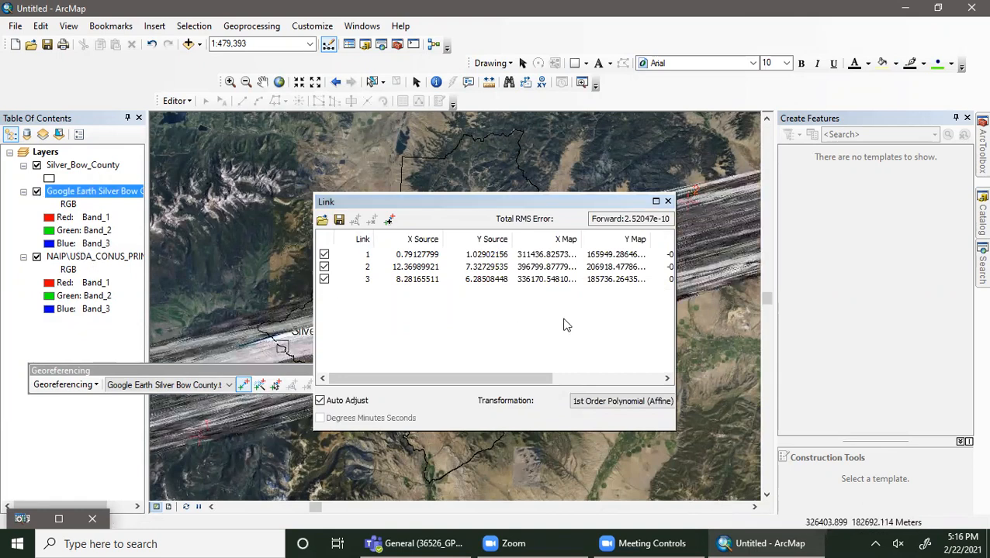
left_click_drag(452, 204, 758, 29)
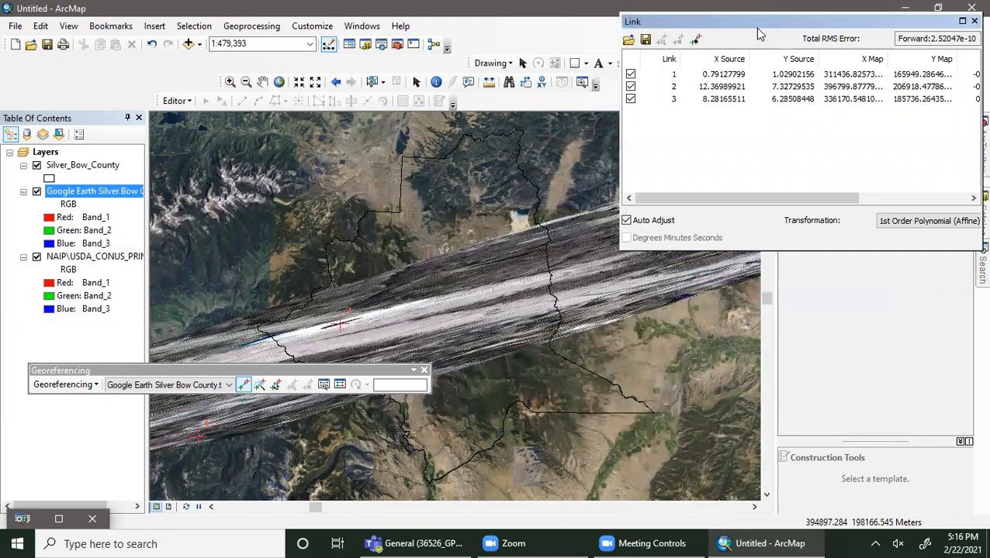
Disable the misplaced third control point and delete it from the link table.
left_click(630, 99)
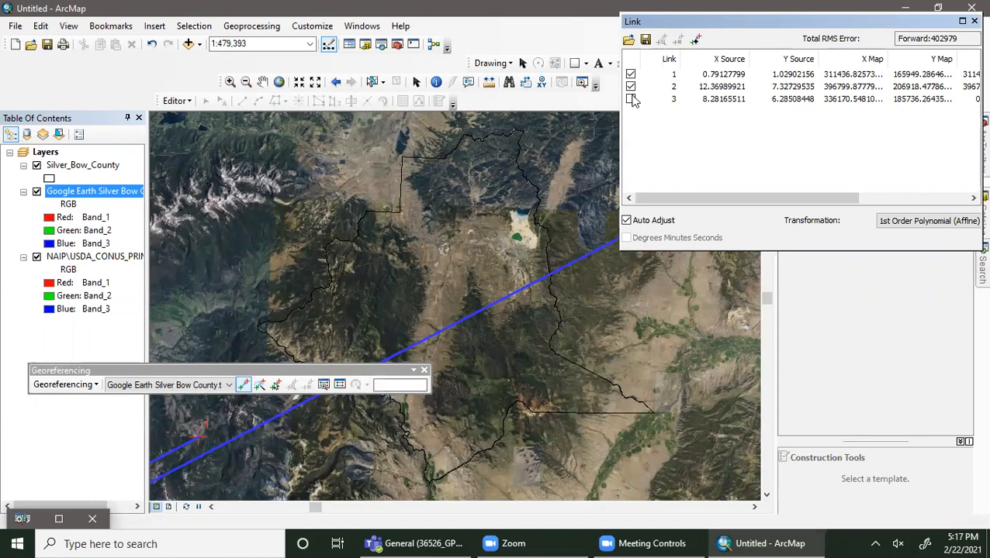
left_click(710, 102)
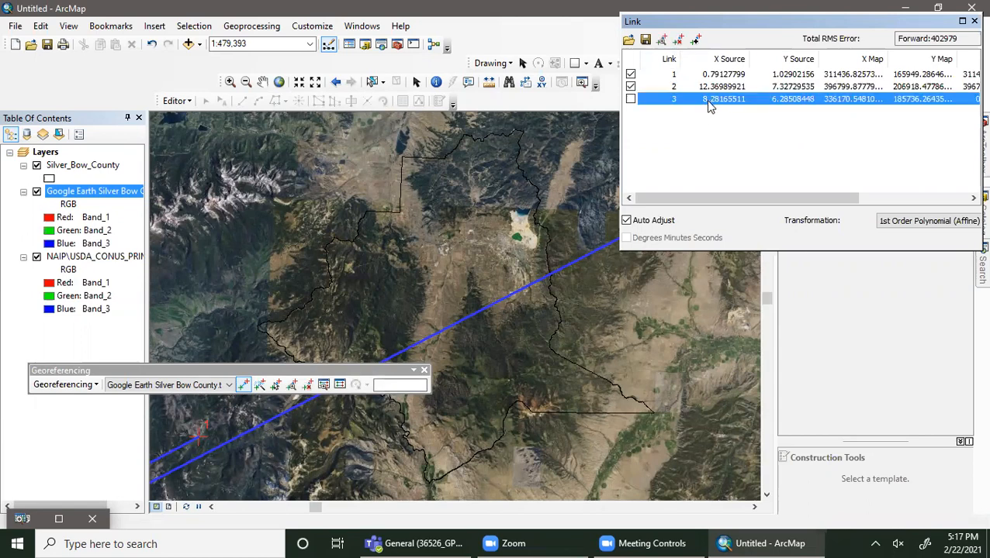
left_click(680, 40)
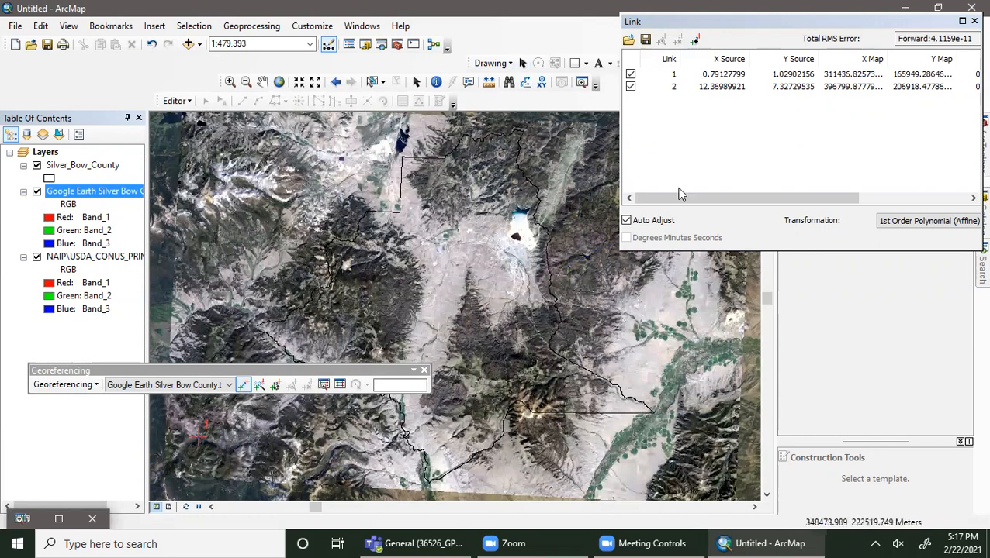
Hide the Google Earth layer, show the full image in the restored viewer, and resize and place the viewer beside the map.
left_click(37, 191)
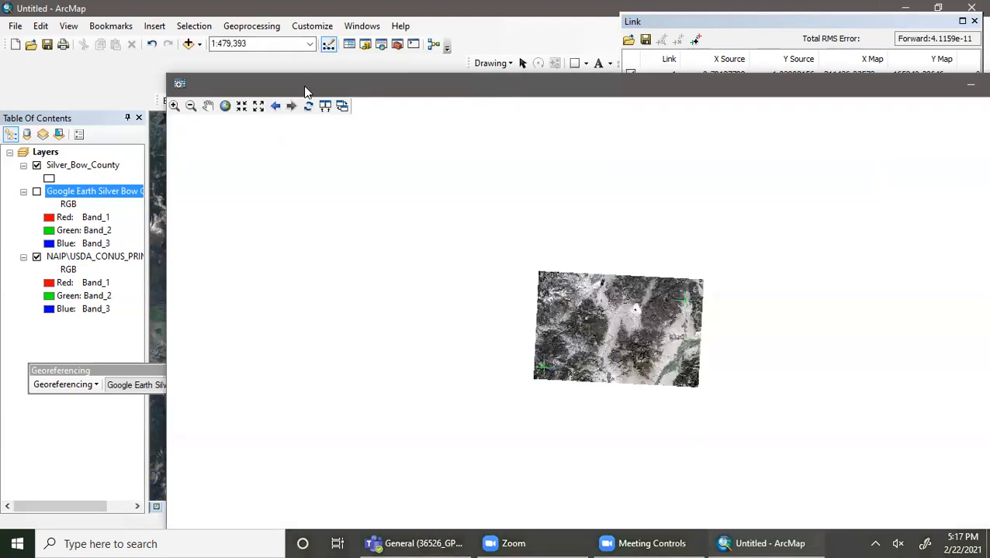
left_click(222, 106)
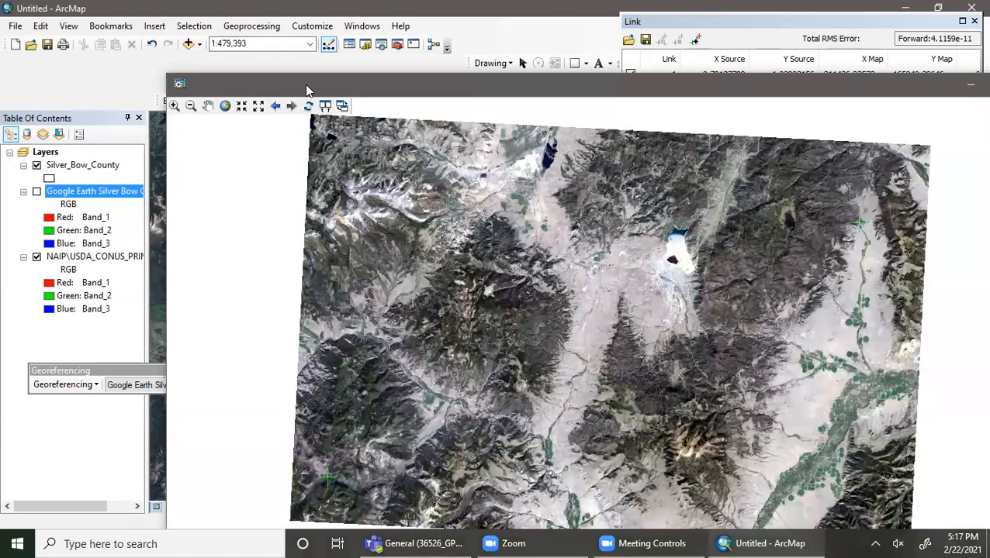
left_click_drag(306, 86, 596, 27)
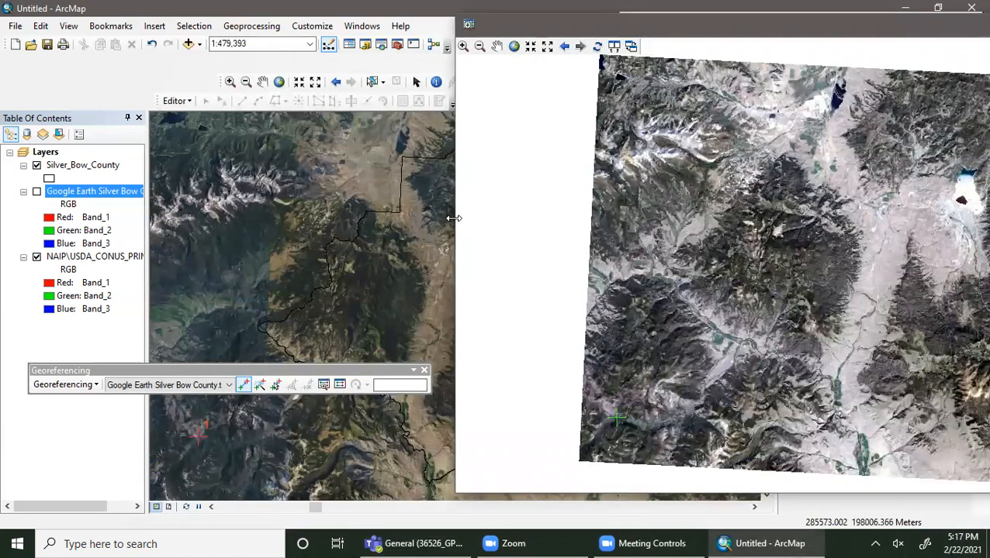
left_click_drag(454, 218, 514, 217)
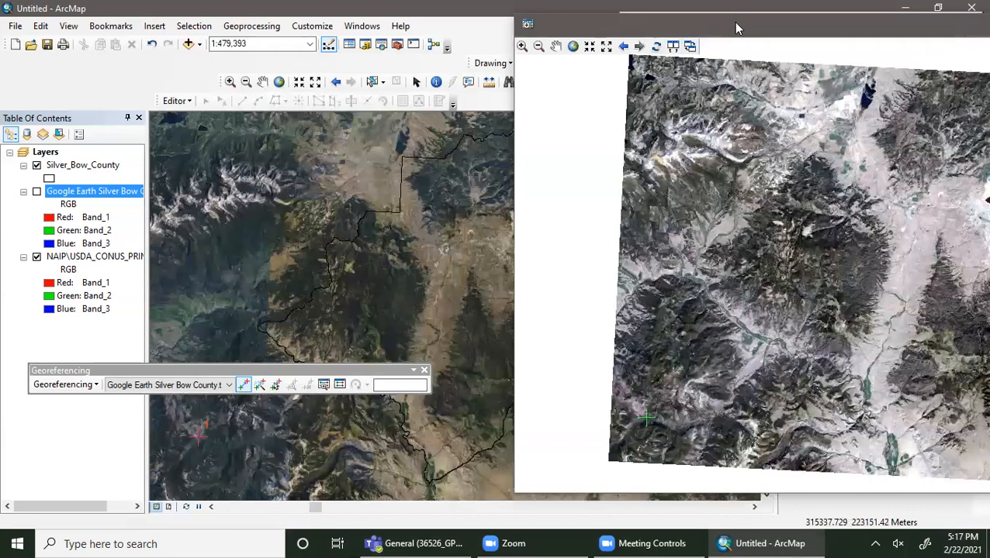
left_click_drag(735, 26, 814, 10)
Link the feature beside the snowy mountains in the image's northwest to its NAIP location as the third control point.
left_click(653, 32)
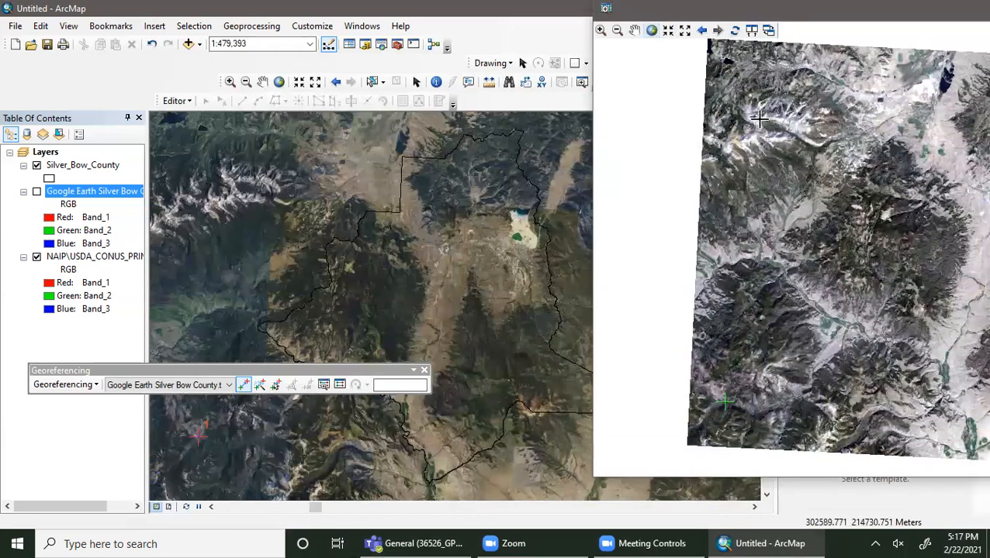
left_click(825, 138)
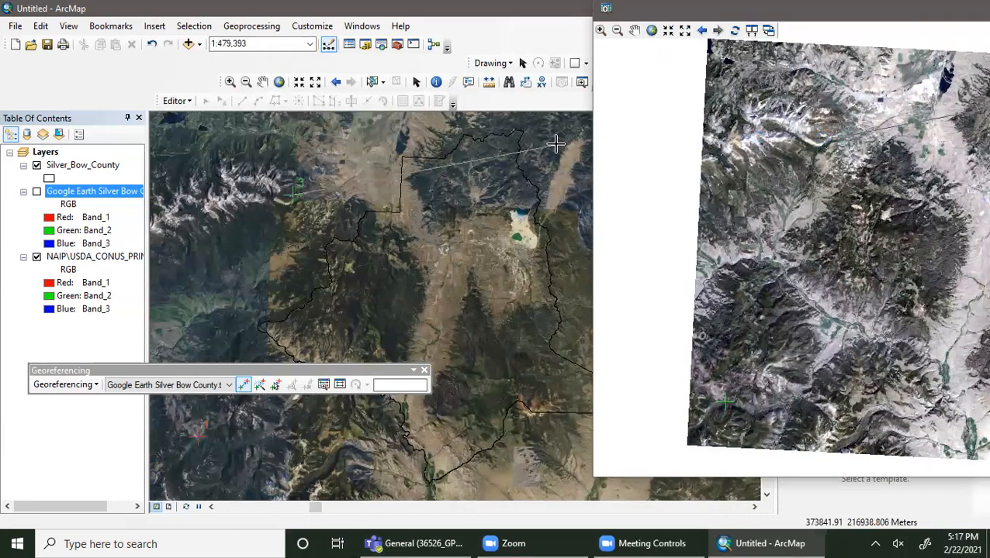
left_click(296, 196)
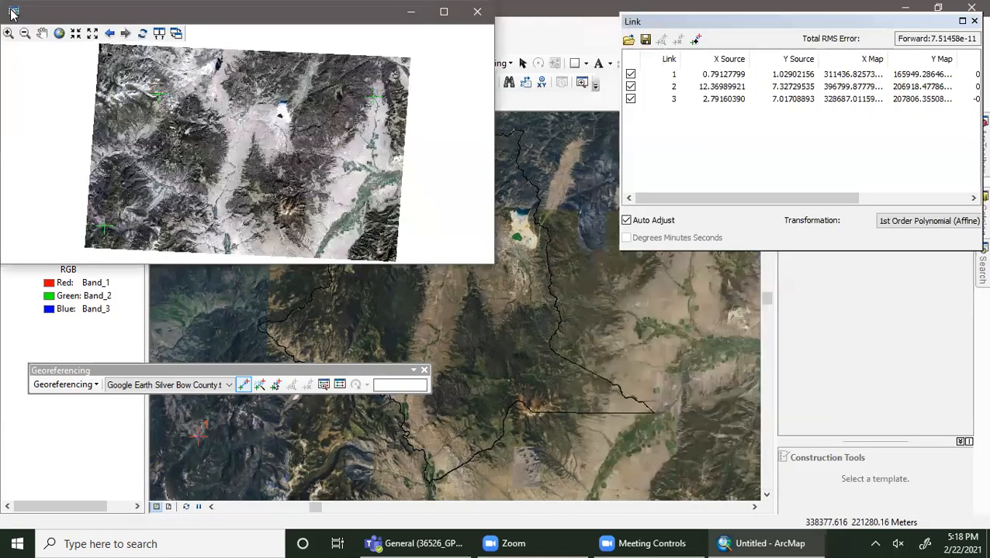
Show the full image in an enlarged viewer and link the valley edge in its southeast corner to NAIP as the fourth control point.
left_click(61, 33)
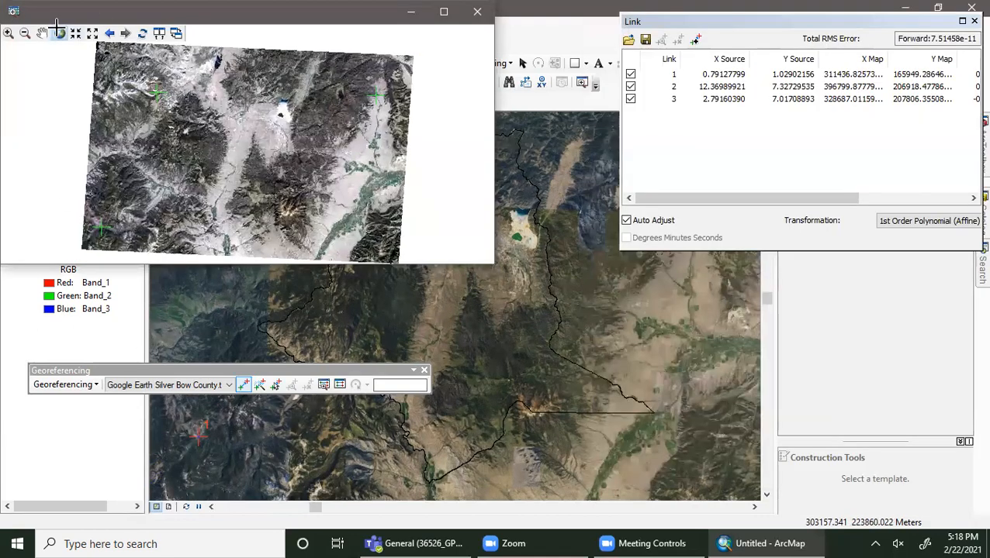
double_click(422, 264)
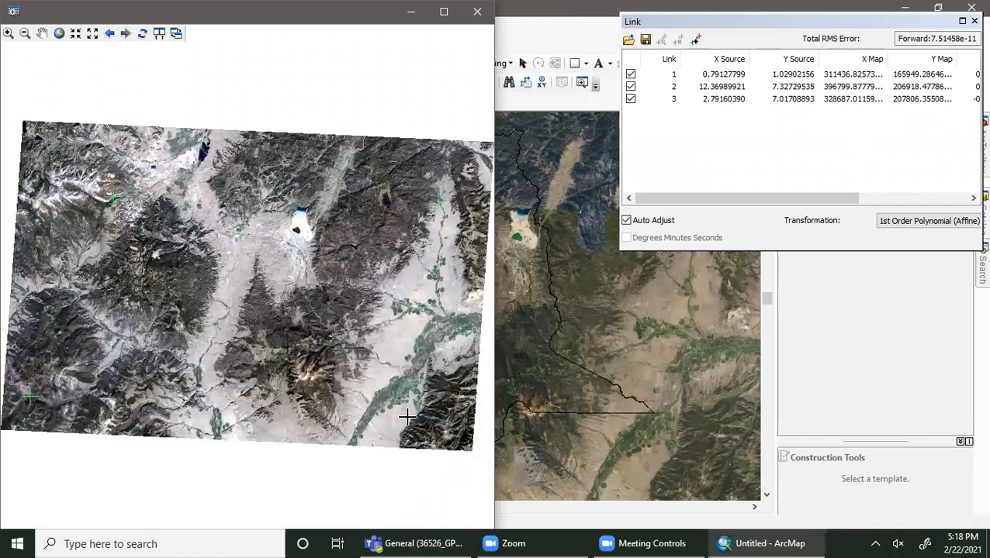
left_click(661, 462)
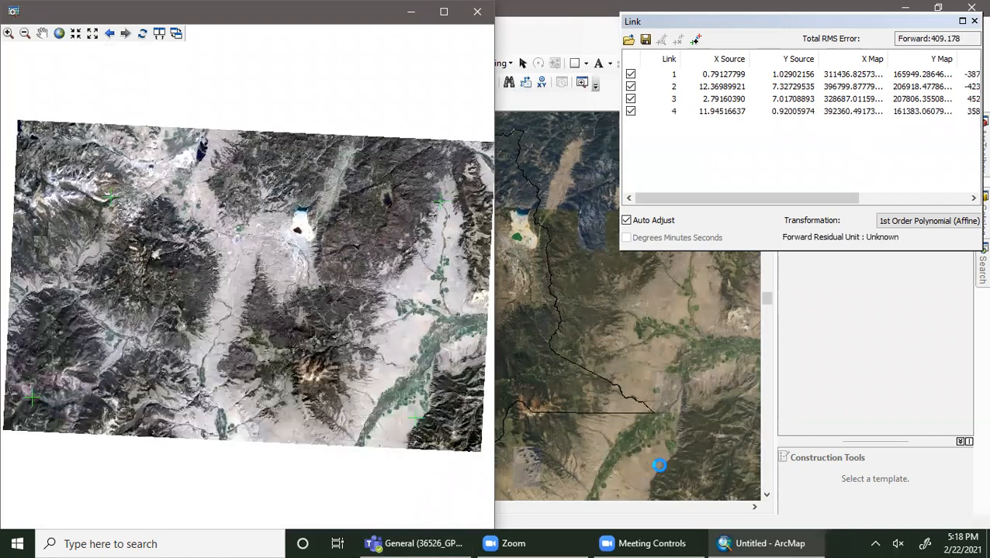
Minimize the viewer and toggle the Google Earth layer on and off to compare its alignment with the NAIP imagery.
left_click(410, 12)
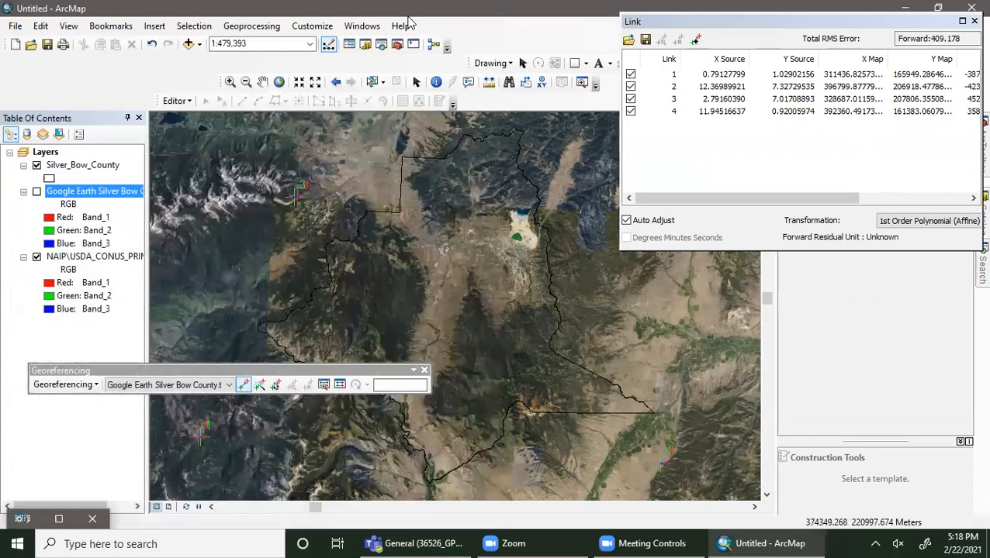
left_click(36, 193)
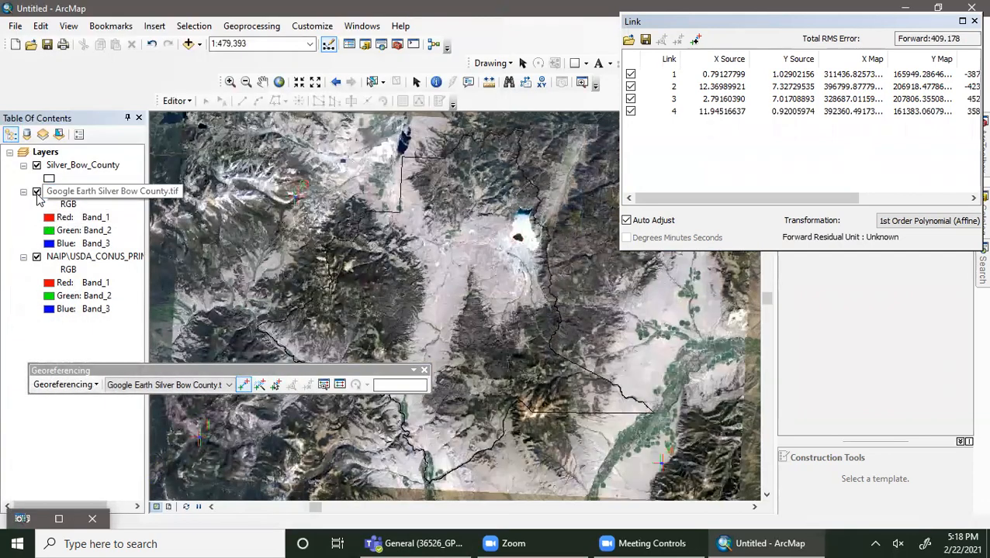
left_click(38, 193)
left_click(37, 191)
left_click(36, 193)
left_click(37, 192)
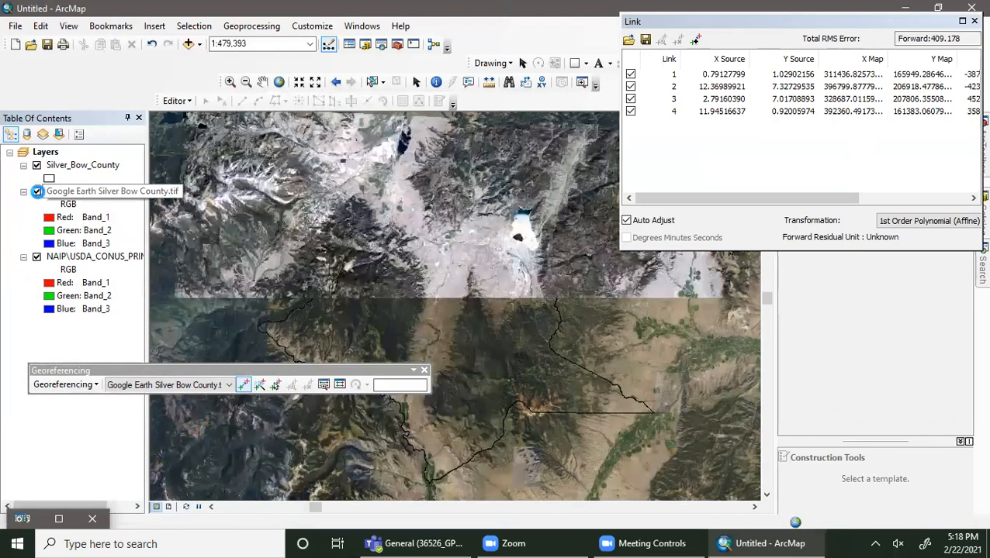
left_click(38, 193)
left_click(38, 192)
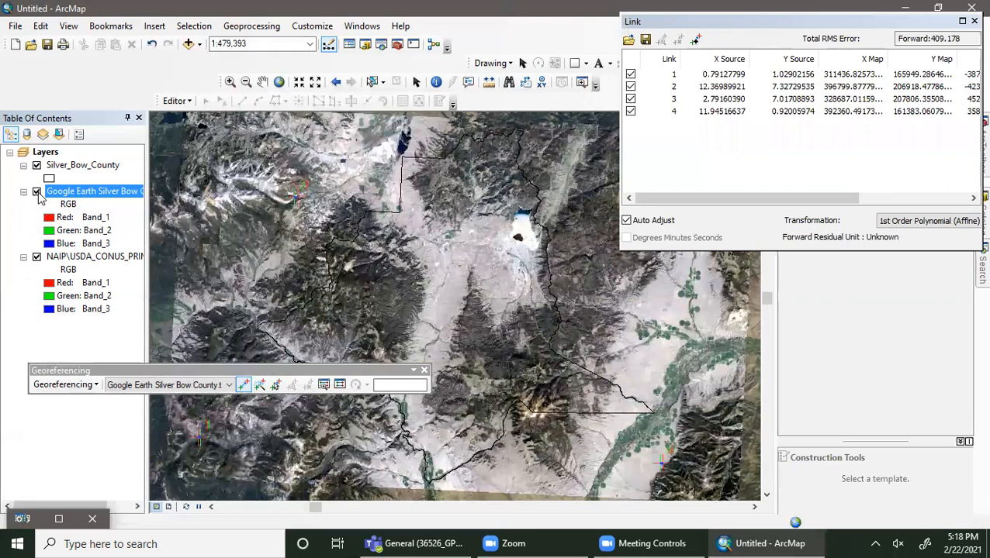
left_click(37, 192)
left_click(36, 192)
left_click(36, 193)
left_click(36, 192)
left_click(36, 192)
left_click(36, 193)
left_click(36, 192)
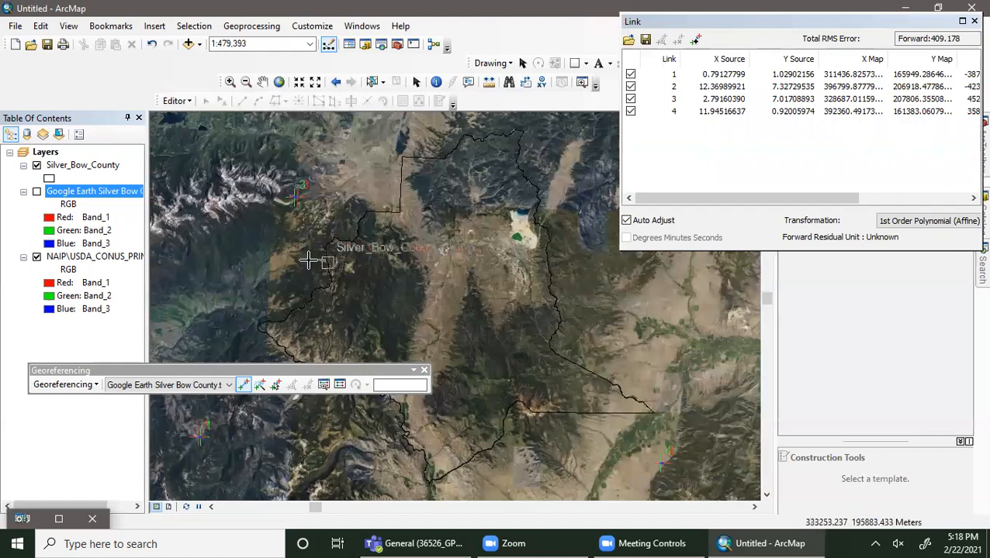
Restore the viewer, move it off the western map area, and link a valley point west of the county as the fifth control point.
left_click(58, 519)
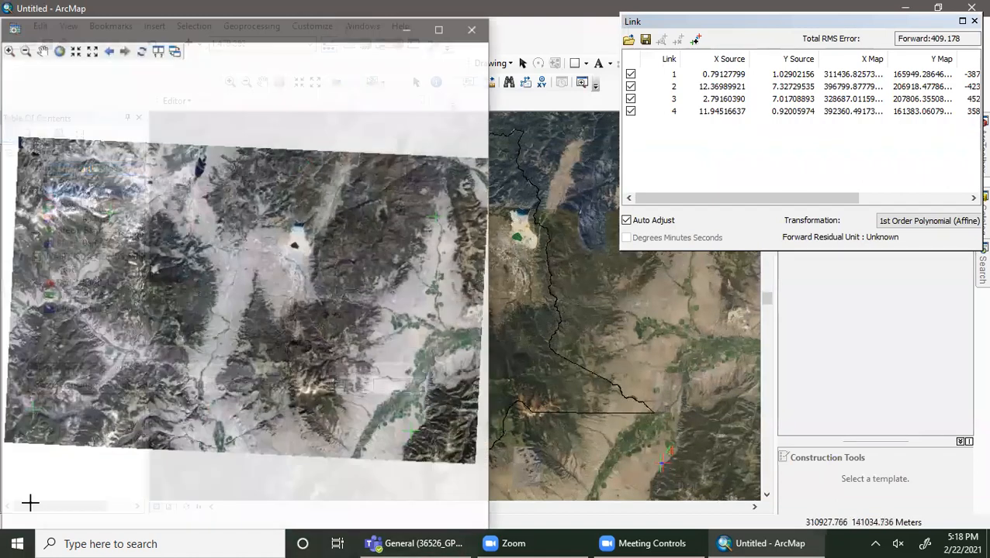
left_click_drag(310, 17, 682, 6)
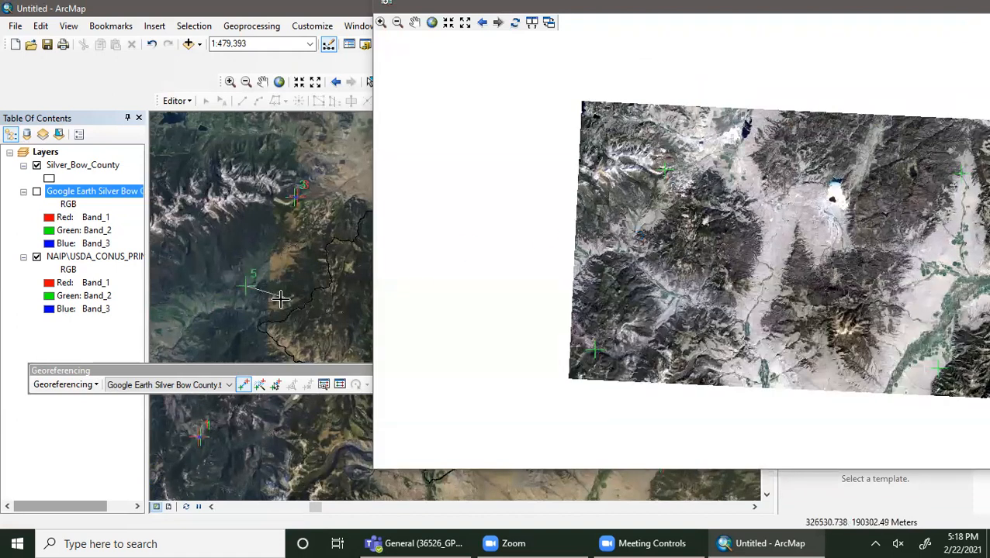
left_click(232, 287)
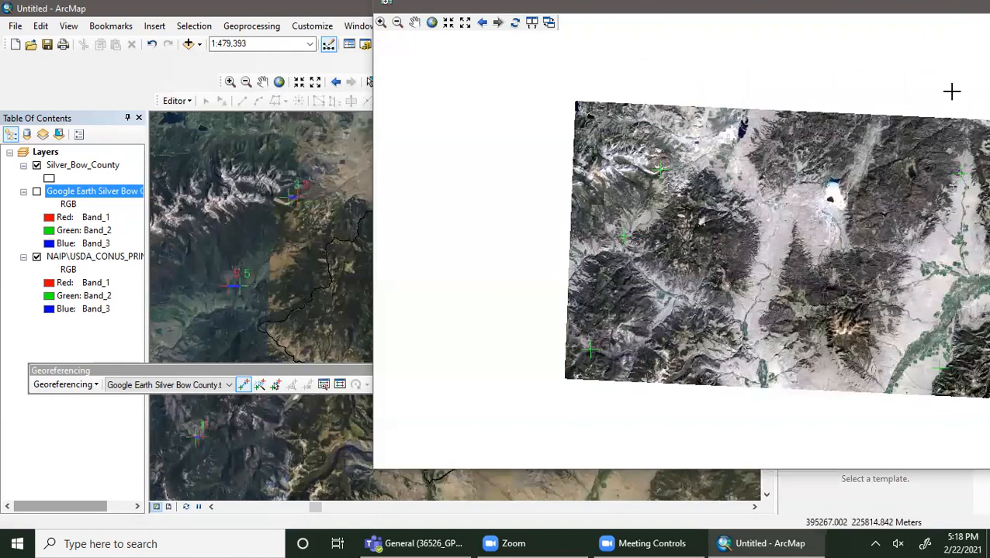
Close the image viewer, then dock and enlarge the link table so every link and its residual columns are in view.
left_click_drag(892, 3, 587, 111)
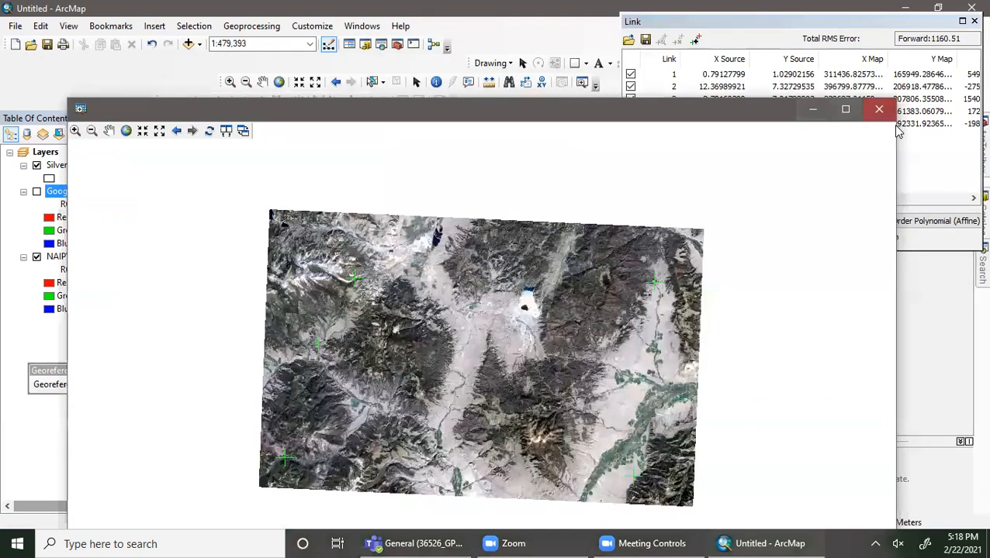
left_click(879, 109)
left_click_drag(747, 23, 736, 173)
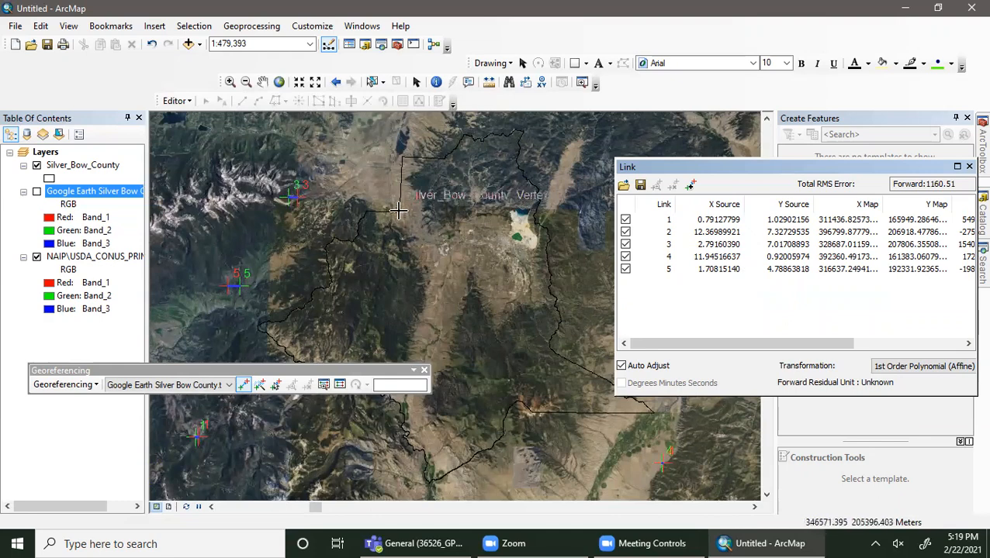
left_click_drag(858, 170, 487, 135)
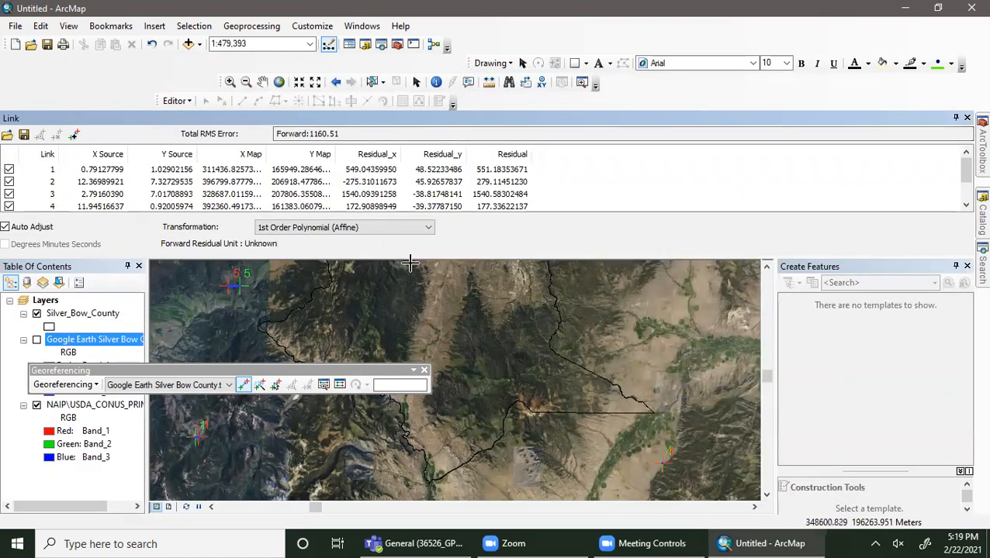
left_click_drag(410, 258, 372, 371)
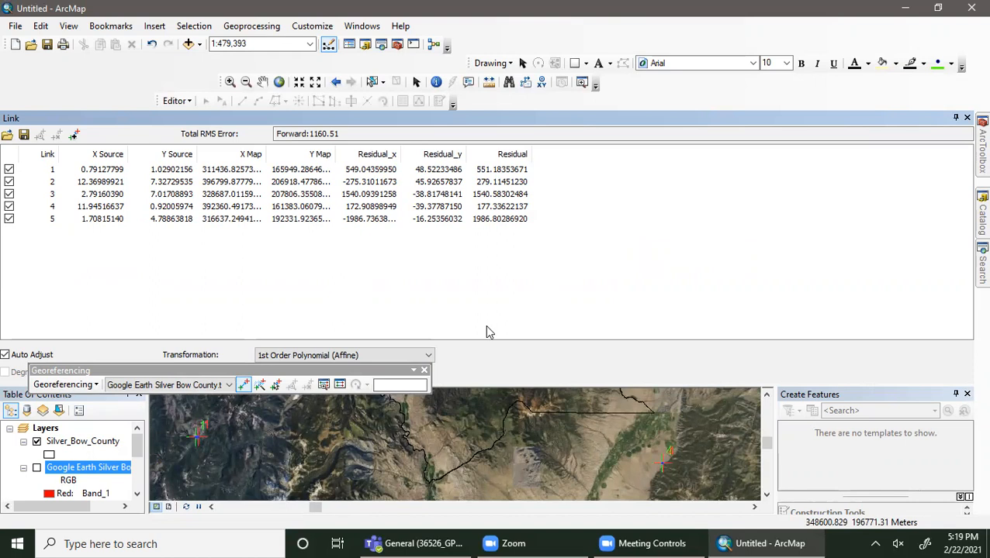
Disable the fifth control point in the link table and float the table over the map again.
left_click(524, 222)
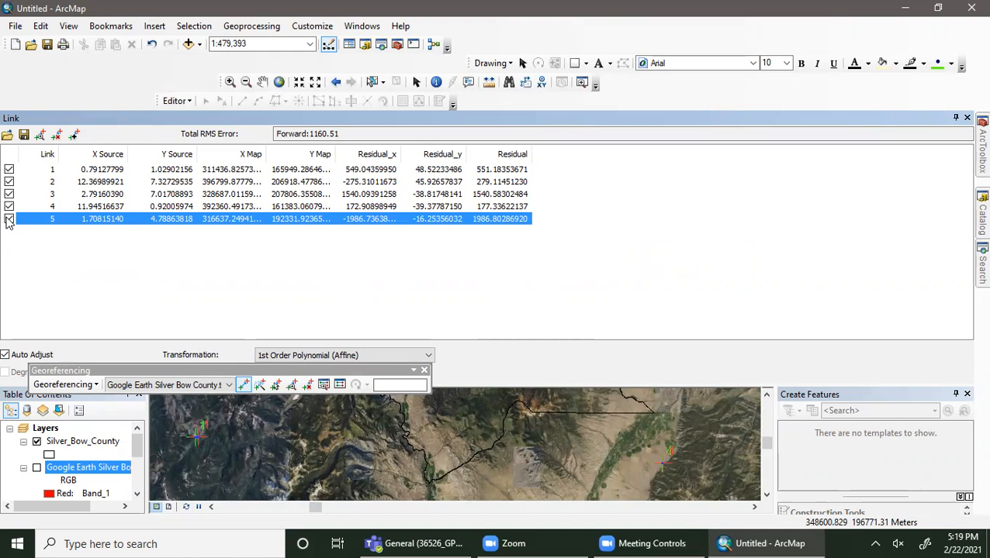
left_click(9, 220)
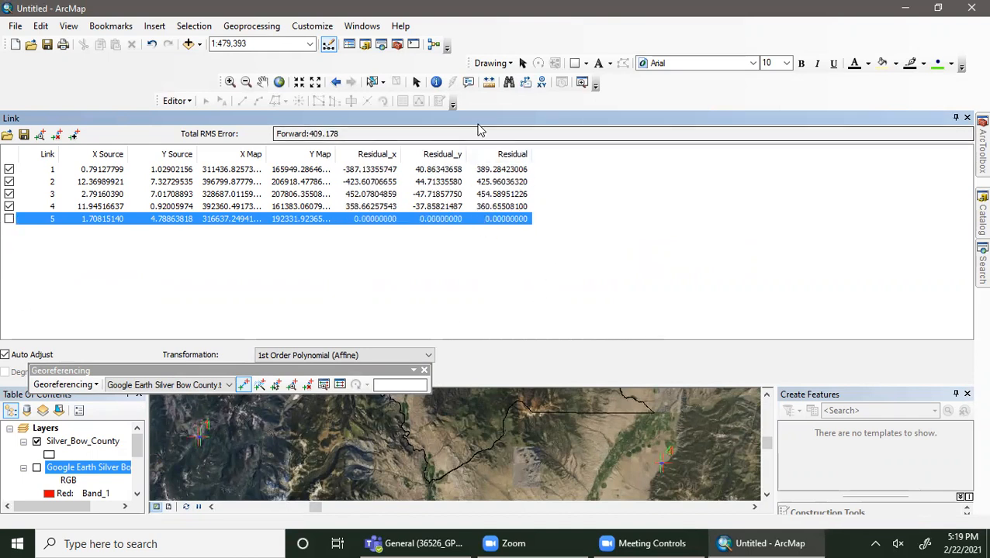
left_click_drag(523, 118, 949, 313)
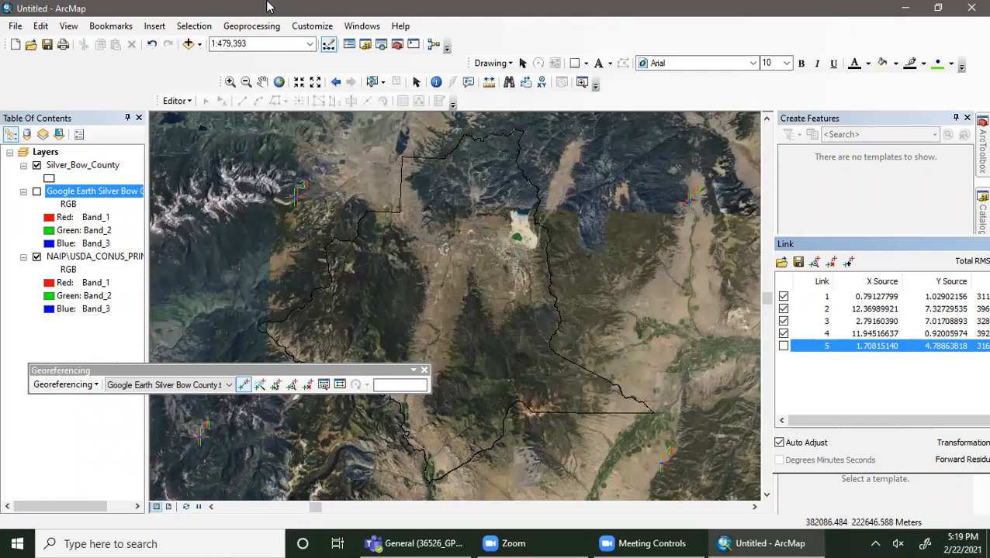
left_click_drag(665, 111, 472, 99)
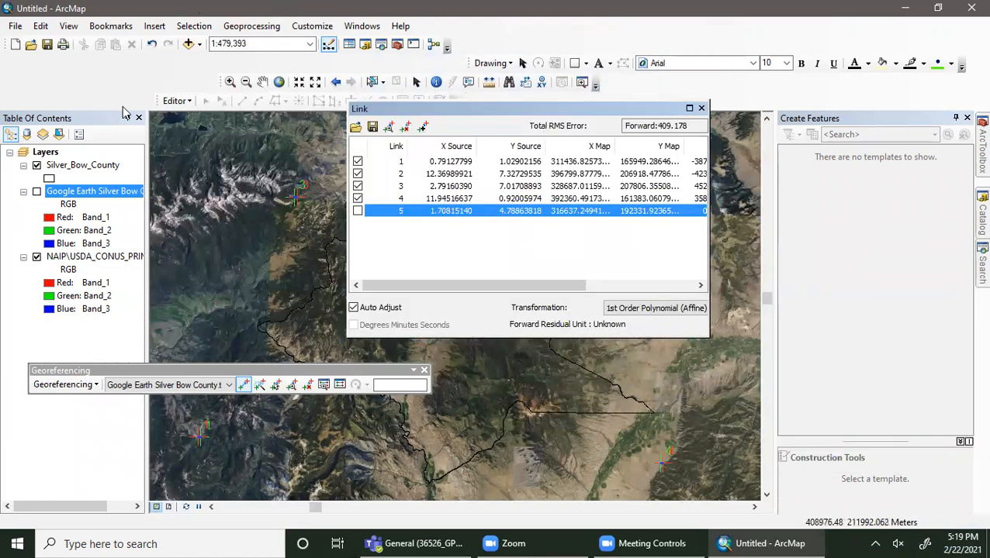
Try adding a blank sixth link in the link table, enable links 5 and 6, and delete link 6.
left_click(424, 129)
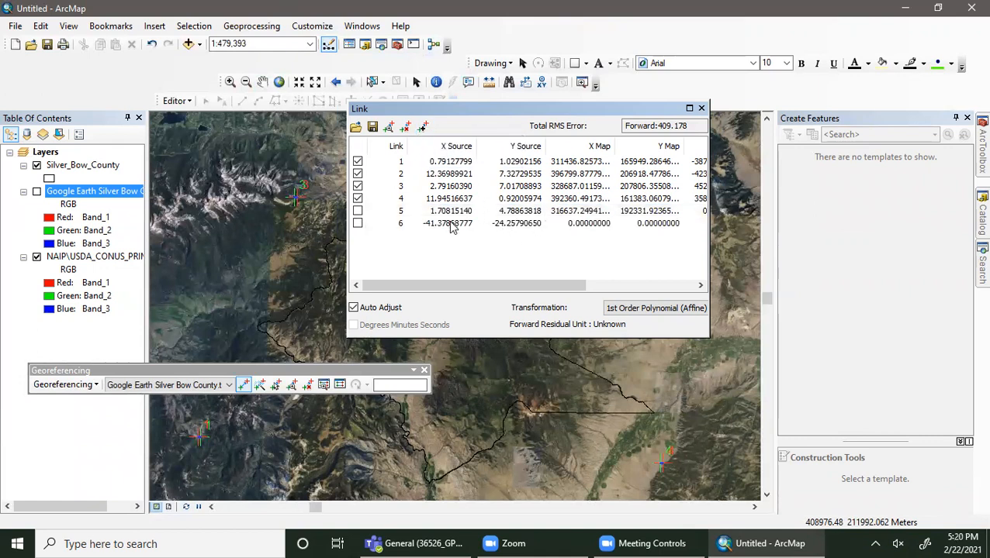
left_click(357, 211)
left_click(358, 224)
left_click(439, 216)
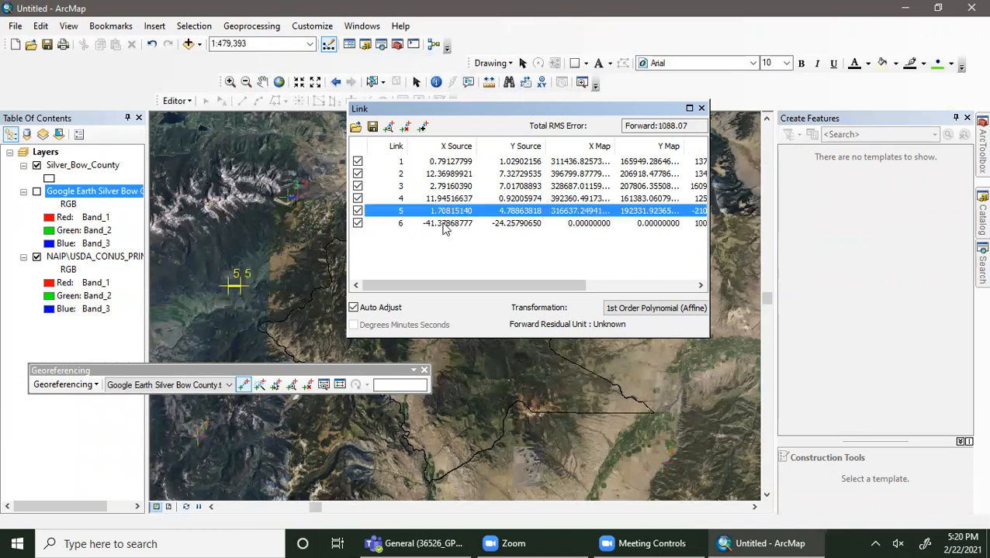
left_click(442, 223)
left_click(405, 127)
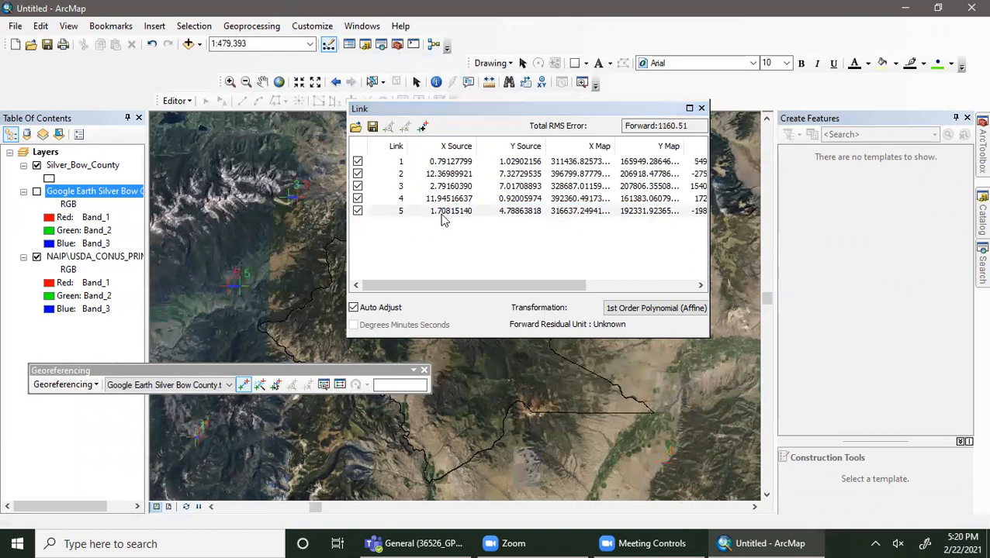
Delete the misplaced fifth control point from the link table.
left_click(442, 216)
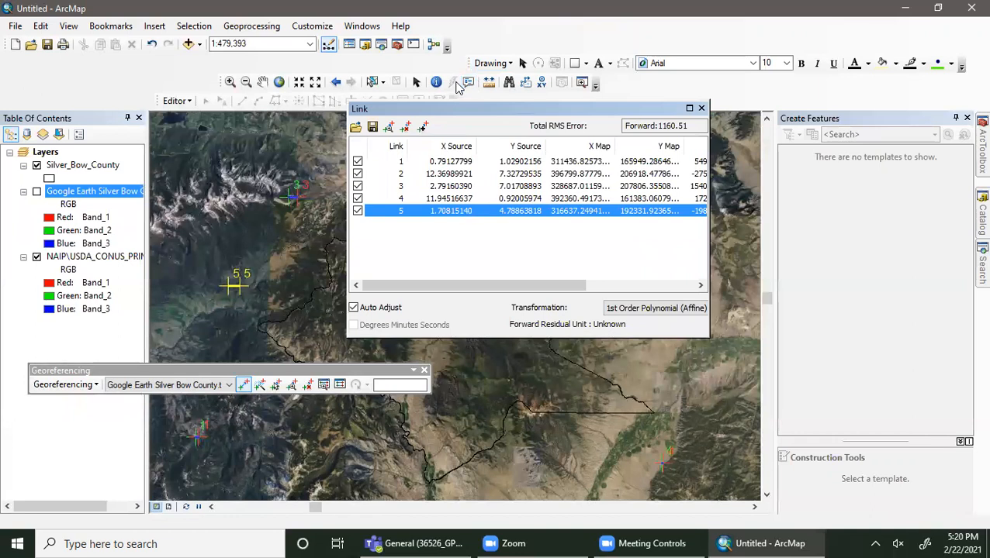
left_click(404, 126)
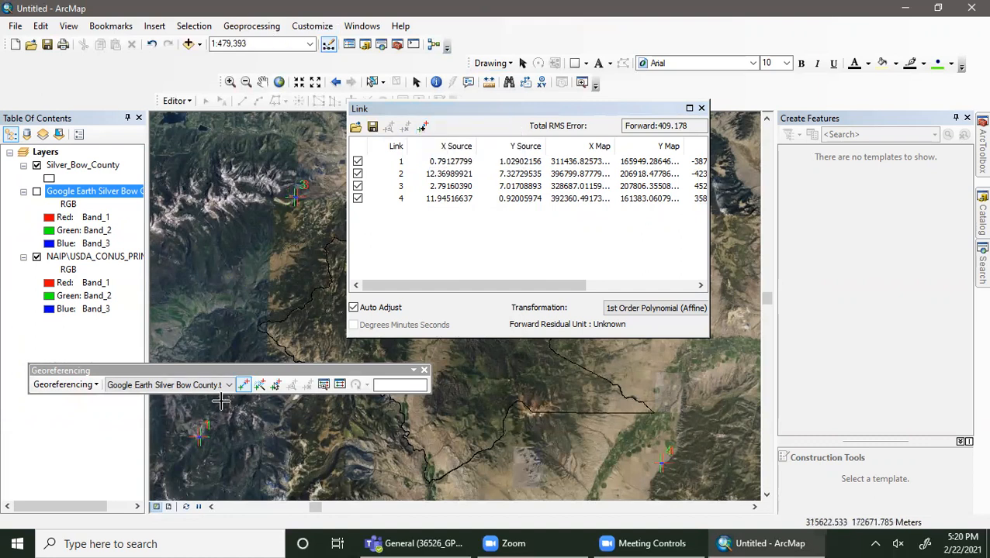
Try to start a new fifth link in the map's southwest, insert it in the link table, and delete that entry.
left_click(264, 457)
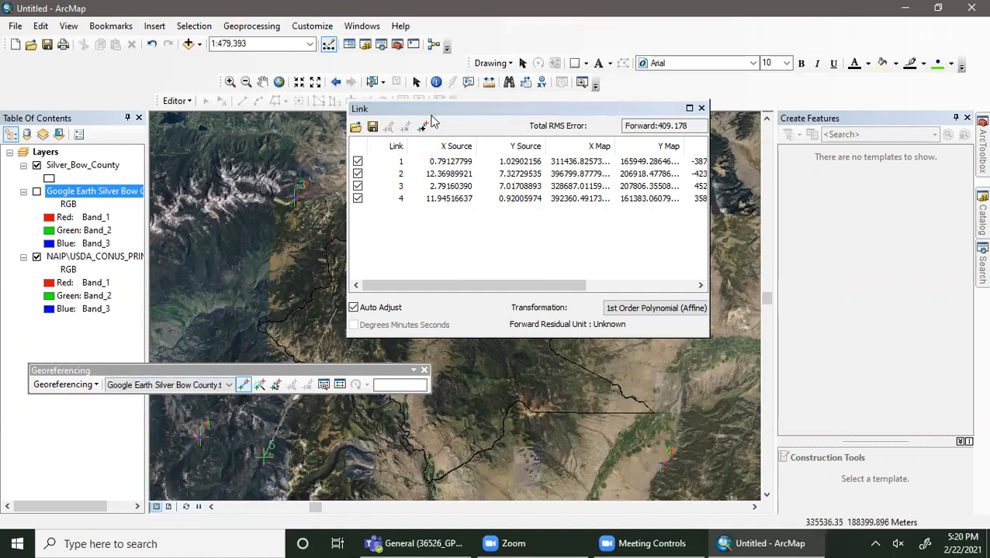
left_click(421, 129)
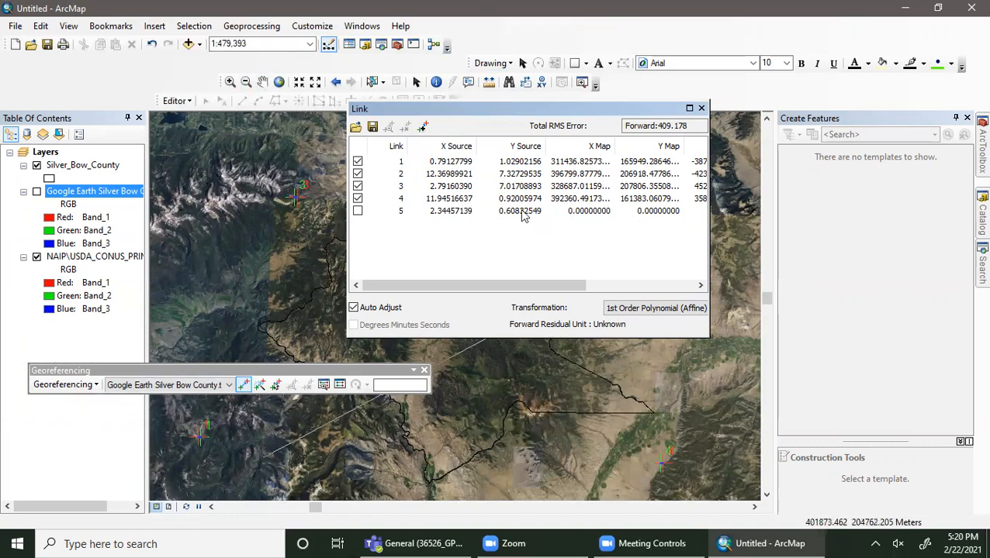
left_click(433, 213)
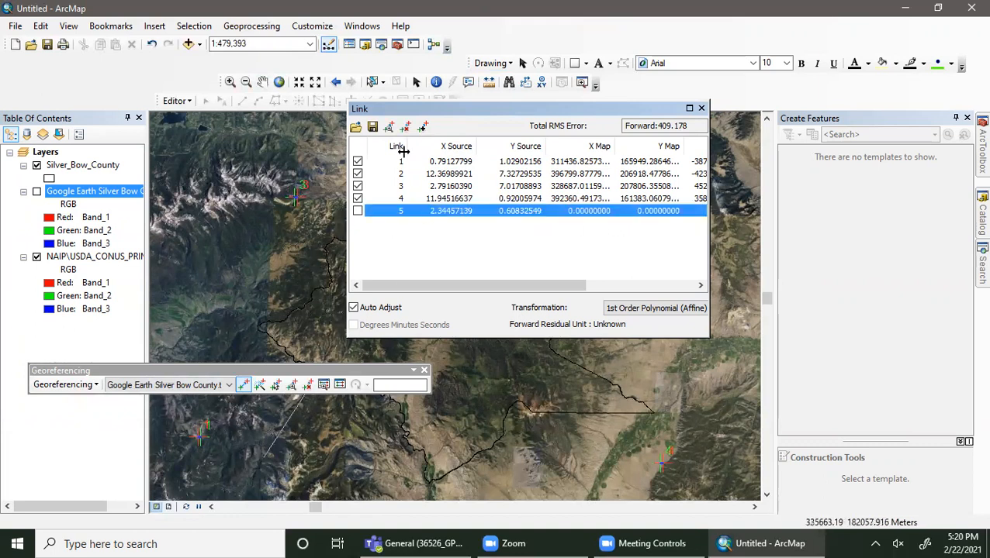
left_click(407, 128)
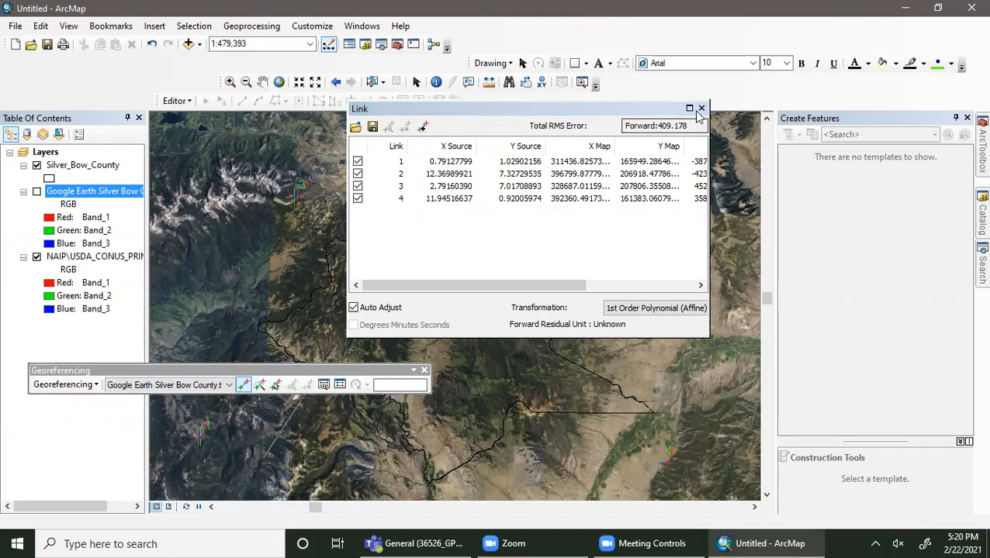
Close the link table and toggle the Google Earth layer repeatedly to check its four-point fit against the NAIP imagery.
left_click(702, 108)
left_click(36, 192)
left_click(36, 192)
left_click(36, 192)
left_click(37, 192)
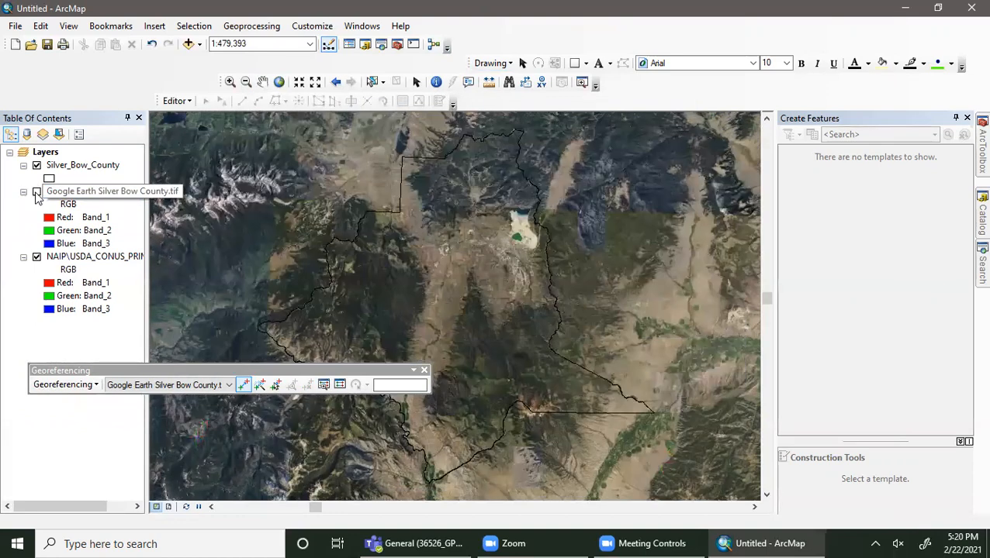
left_click(37, 192)
left_click(36, 192)
left_click(37, 193)
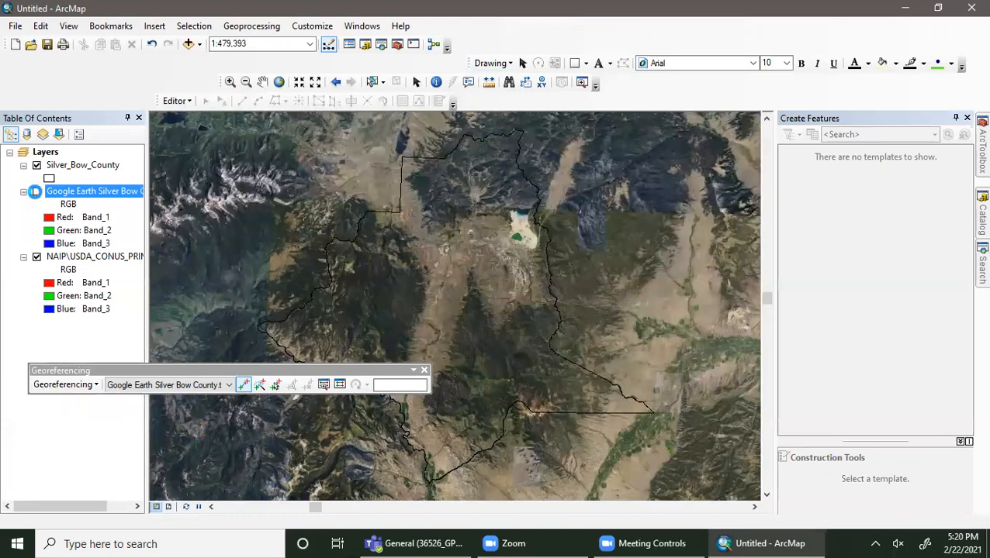
left_click(37, 193)
left_click(37, 194)
left_click(37, 193)
left_click(36, 193)
left_click(37, 193)
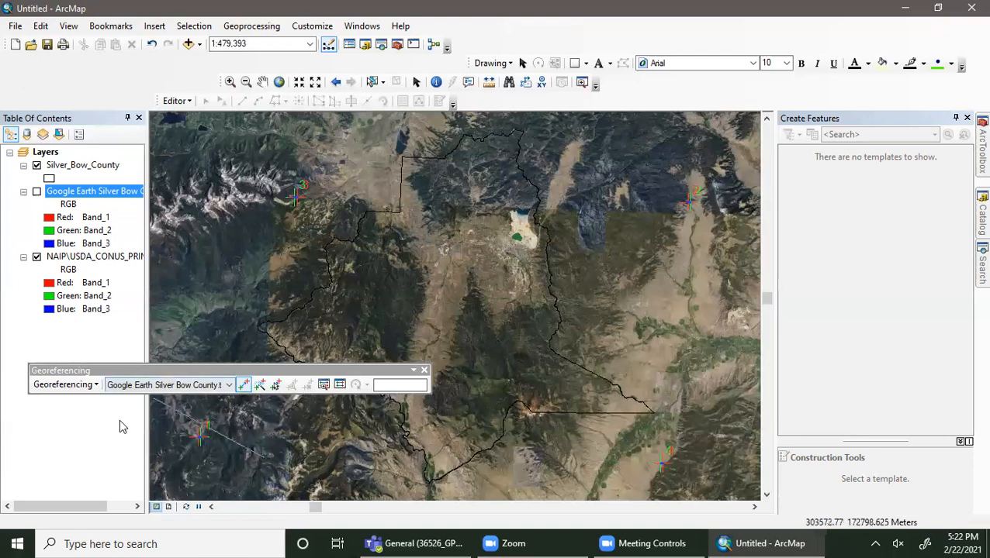
Mark a source point on the county's southwestern boundary, reopen the link table, move the Georeferencing toolbar, and widen the table to show all residuals.
left_click(408, 444)
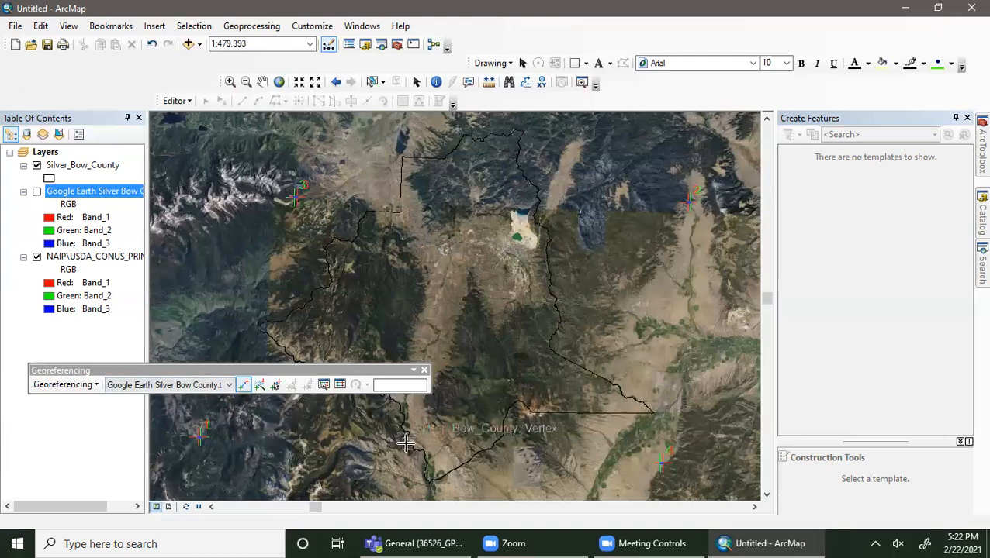
left_click(340, 386)
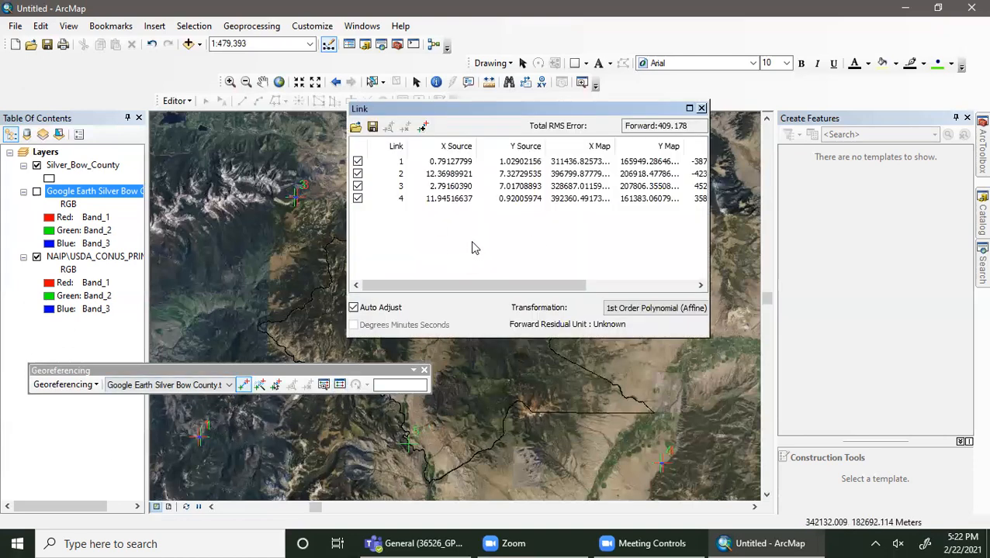
left_click_drag(348, 368, 441, 236)
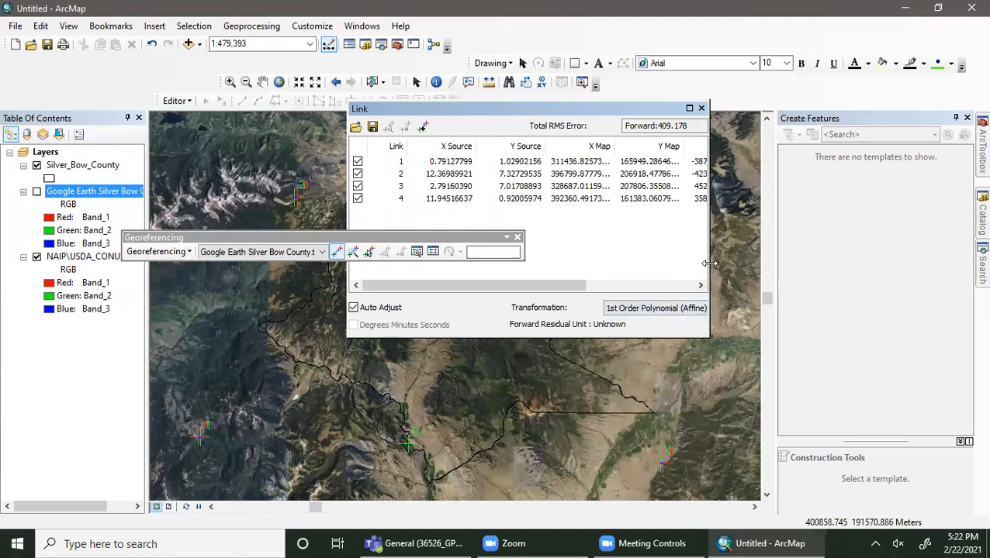
left_click_drag(708, 263, 918, 308)
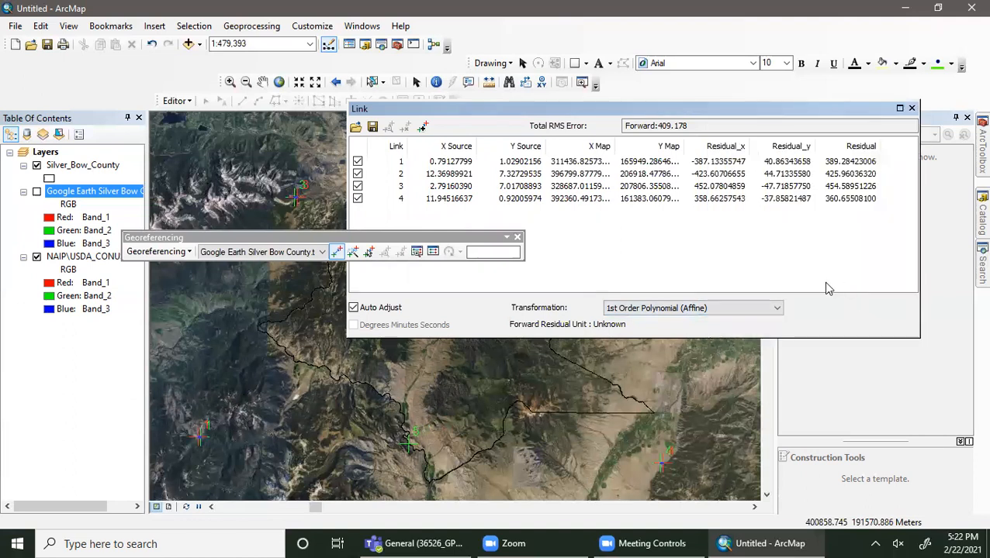
Show the Snapping toolbar and dock it with the other toolbars above the table of contents.
left_click(444, 164)
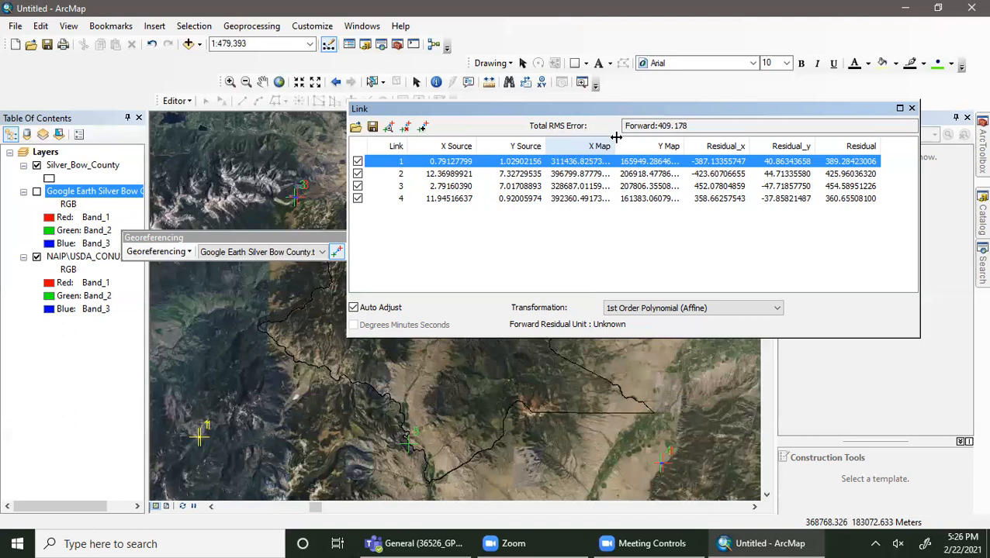
left_click(291, 24)
mouse_move(281, 28)
mouse_move(310, 43)
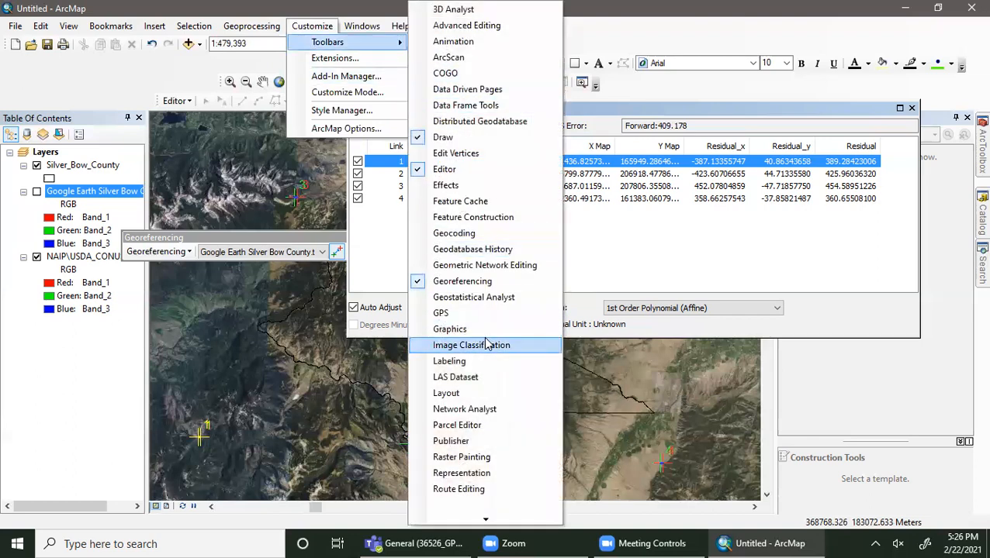
mouse_move(487, 516)
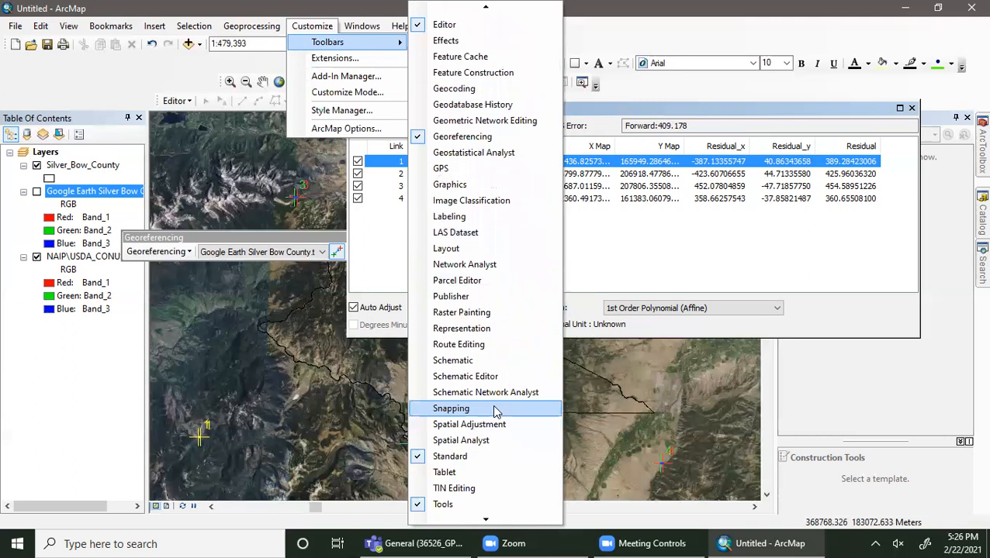
left_click(495, 411)
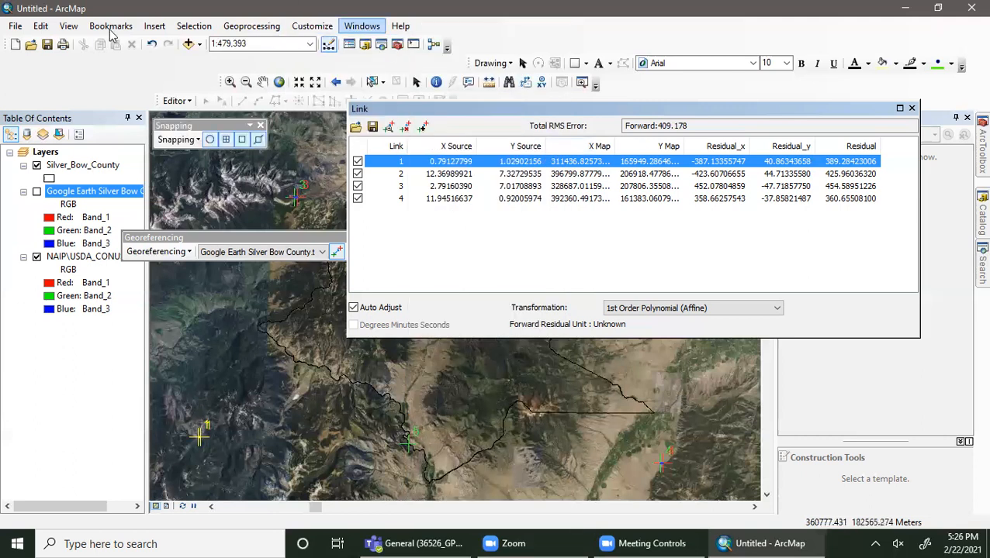
left_click_drag(174, 126, 29, 65)
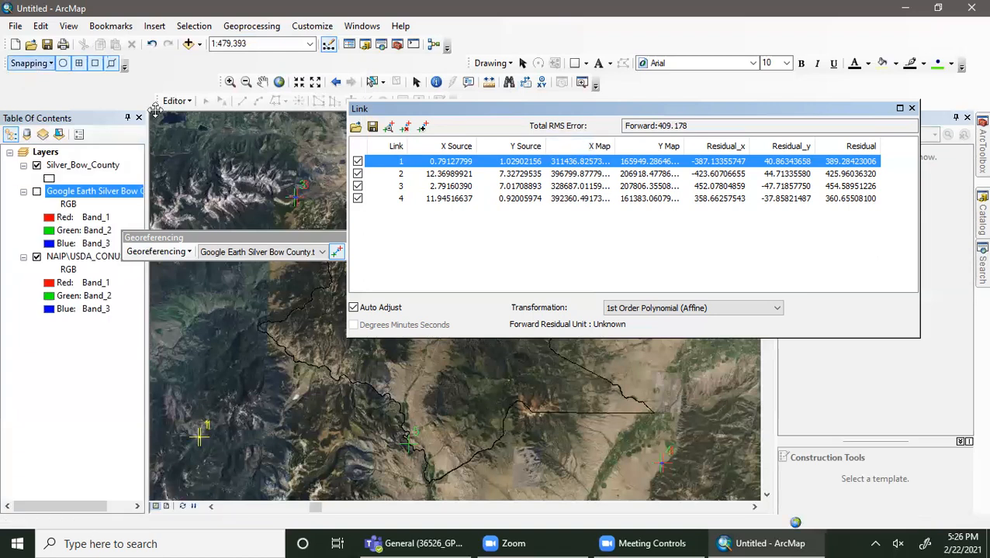
Hide the NAIP imagery to check vertex snapping on the Silver_Bow_County boundary, and disable Use Snapping.
left_click(37, 257)
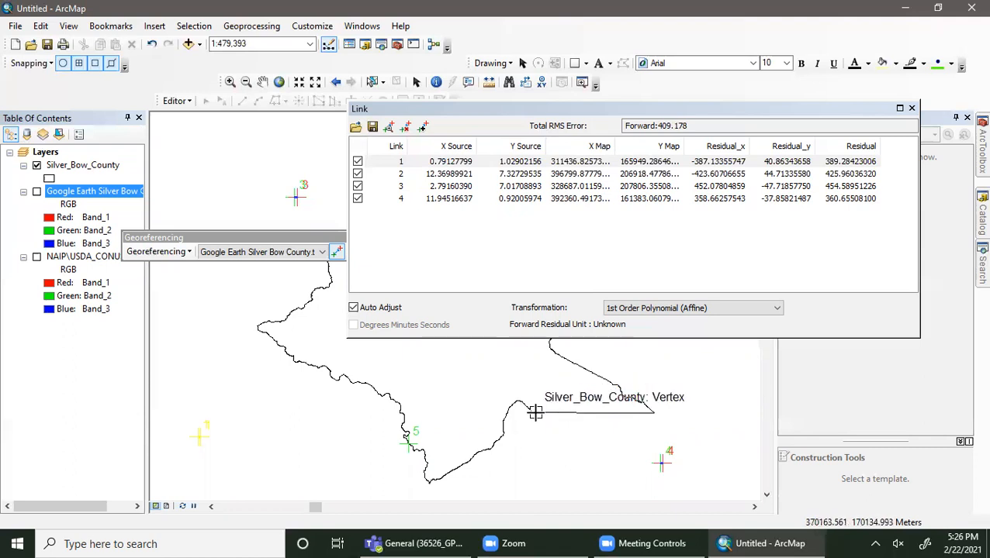
left_click(31, 66)
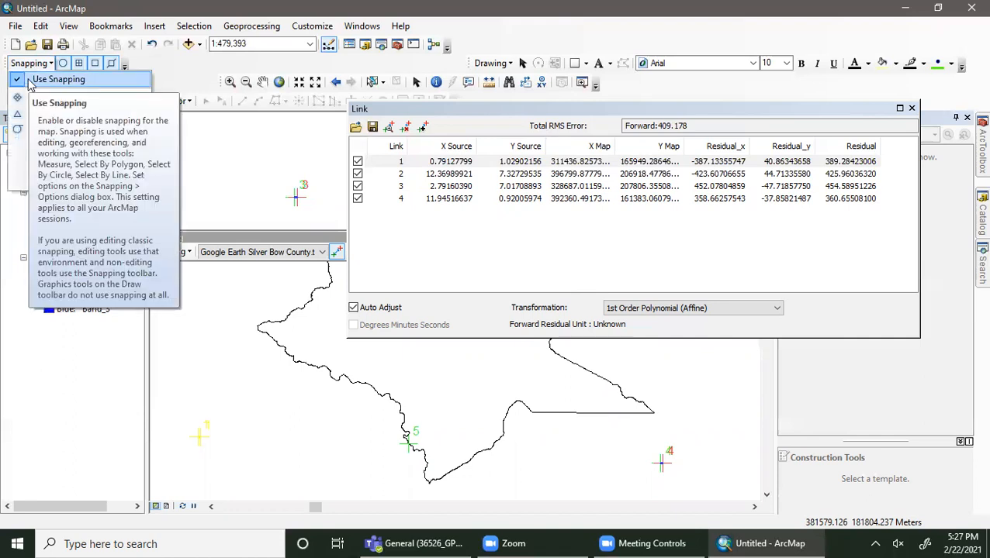
left_click(20, 81)
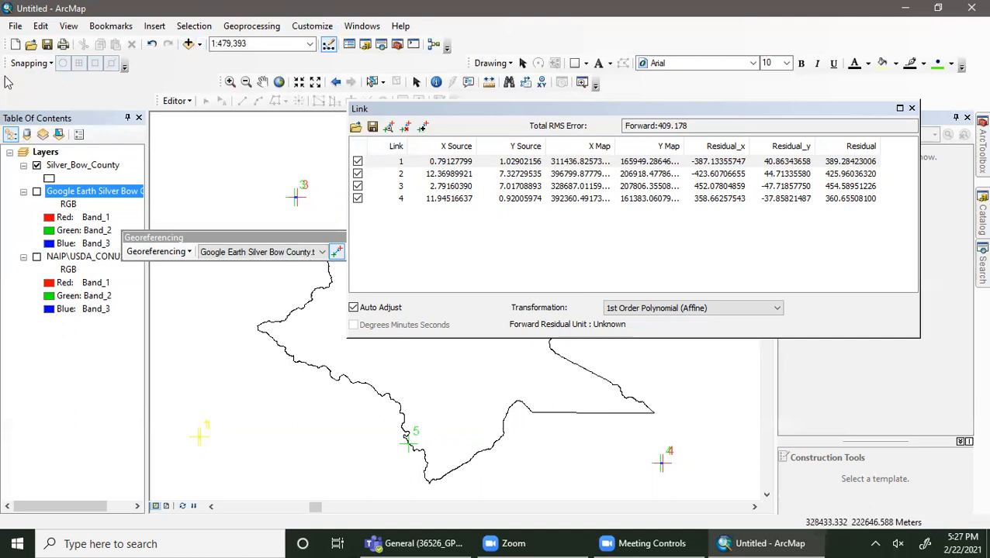
left_click(33, 63)
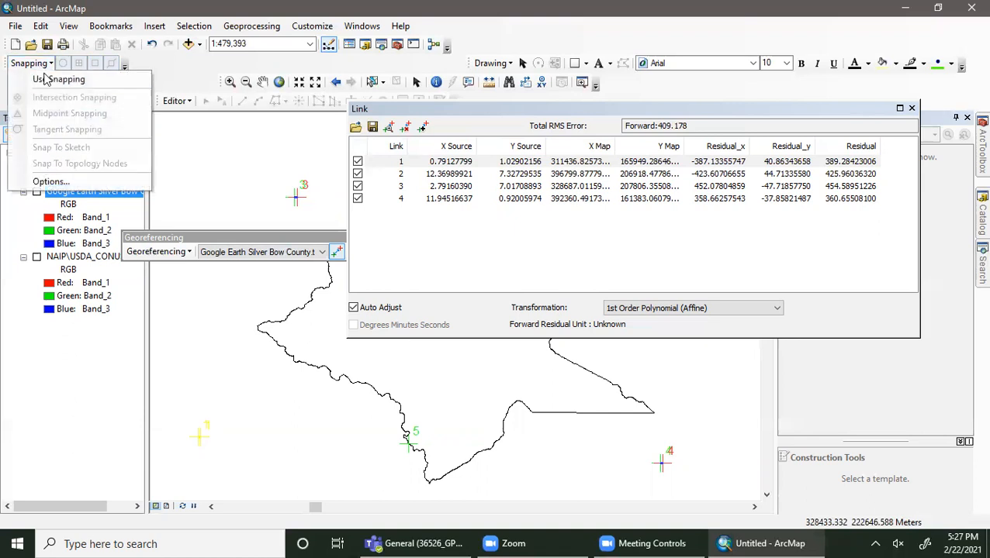
left_click(47, 63)
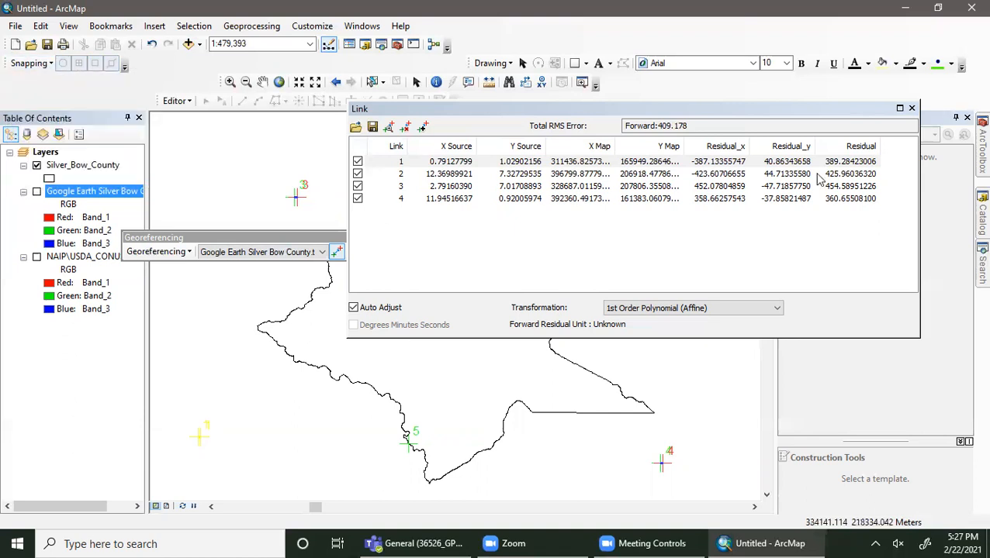
Move the link table and Georeferencing toolbar off the county, and delete the pending fifth source point.
left_click(815, 114)
left_click_drag(815, 114, 887, 57)
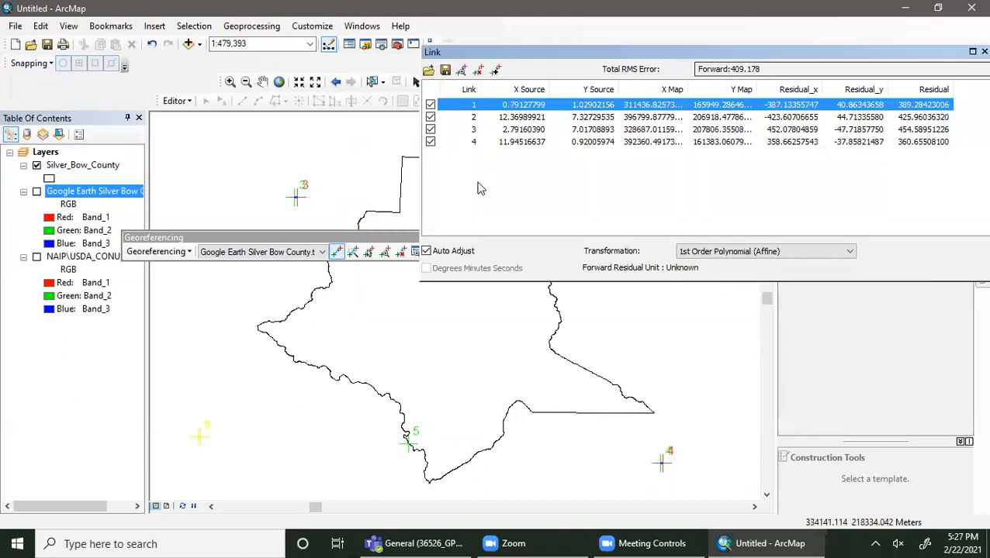
left_click_drag(382, 238, 282, 163)
left_click(495, 154)
left_click(478, 71)
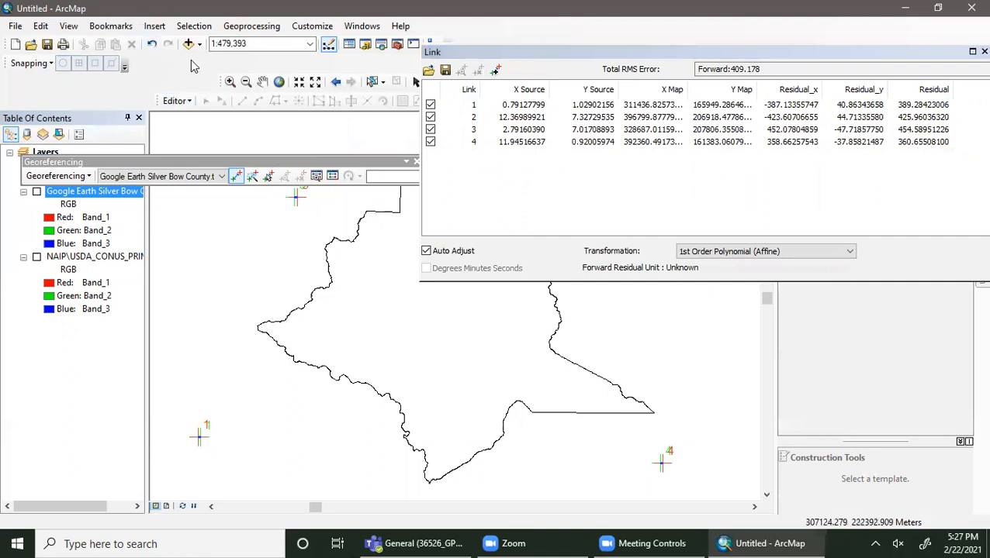
Show the Google Earth and NAIP layers again and review the available georeferencing commands, including the flip and rotate options.
left_click(36, 191)
left_click(36, 257)
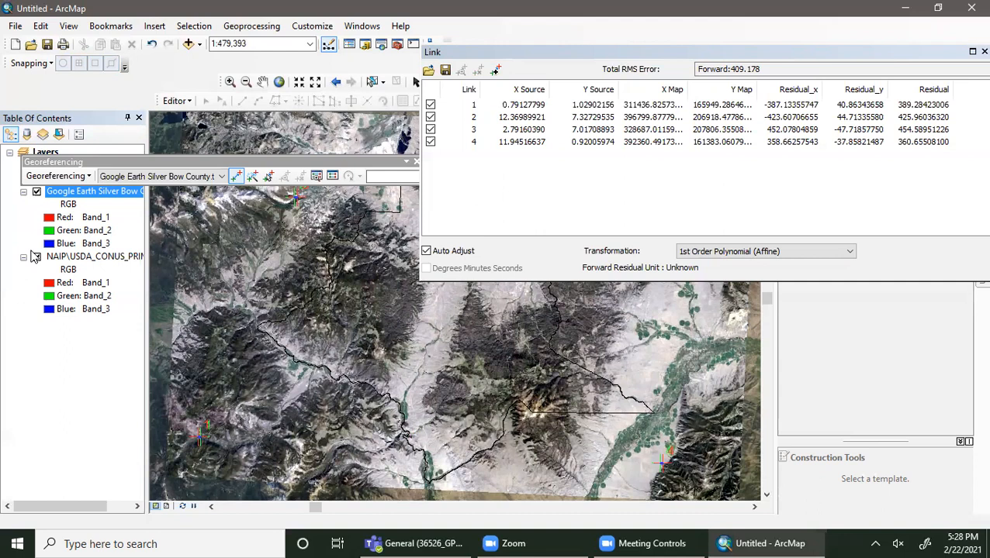
left_click(56, 178)
mouse_move(85, 281)
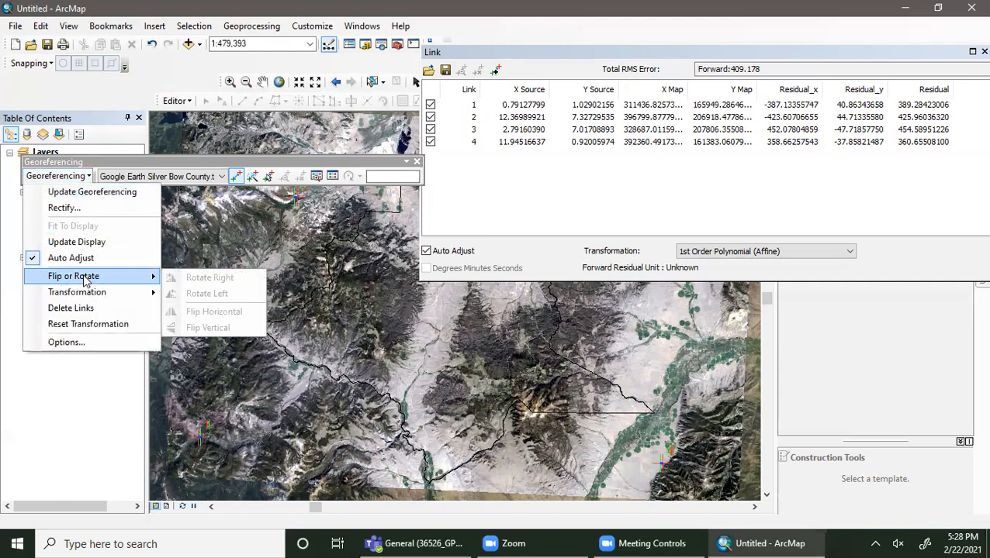
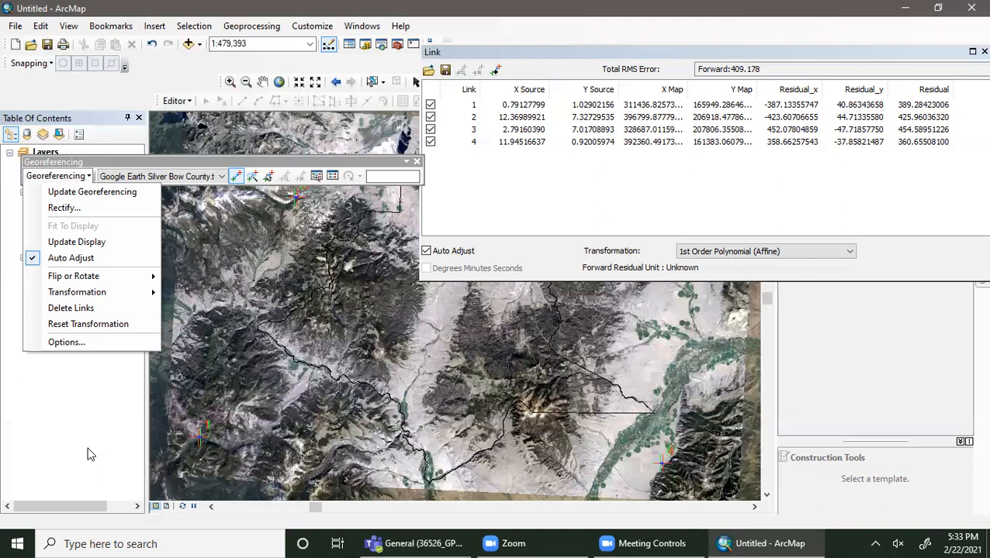
left_click(86, 431)
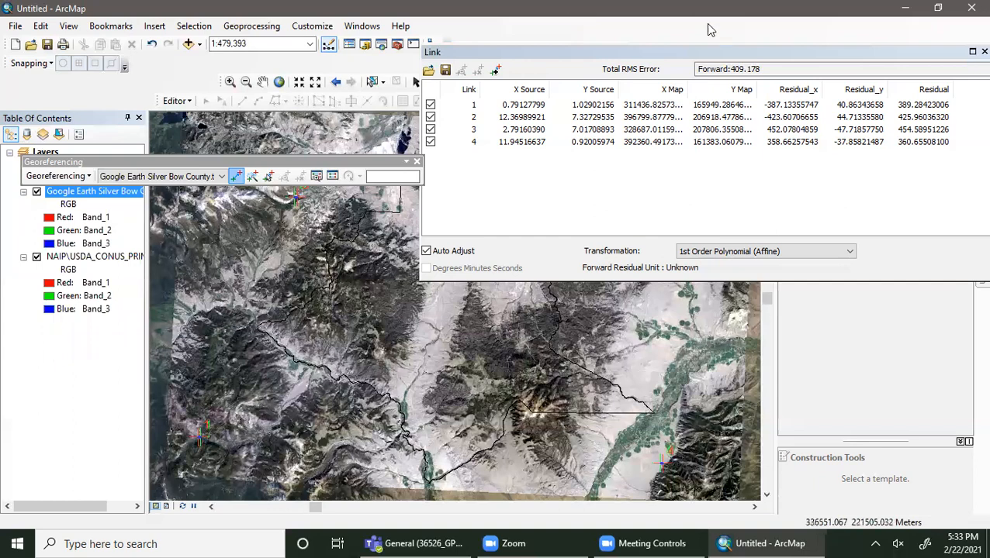
Rearrange the link table and Georeferencing toolbar so the table sits over the map's southeastern corner.
left_click_drag(716, 53, 750, 534)
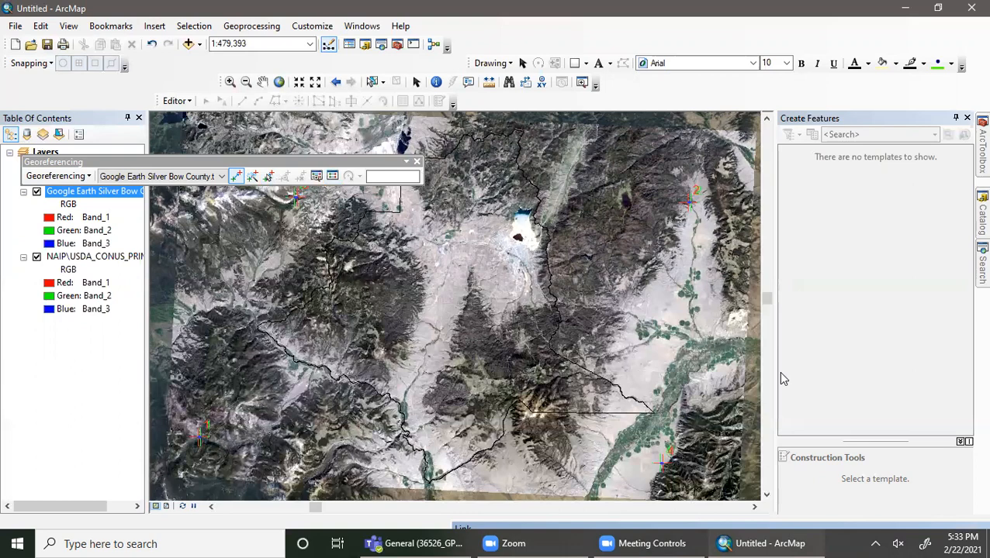
left_click_drag(219, 162, 483, 210)
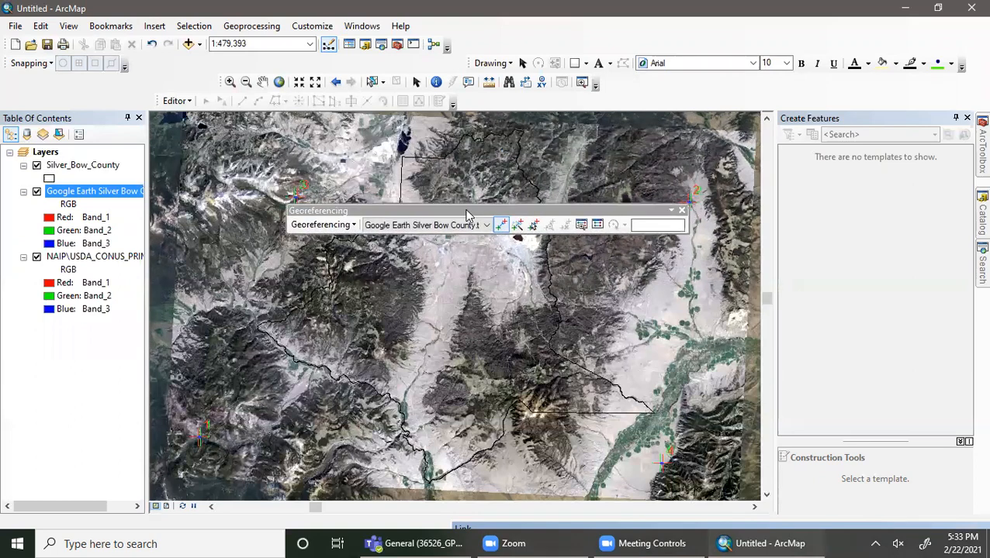
left_click_drag(526, 526, 500, 236)
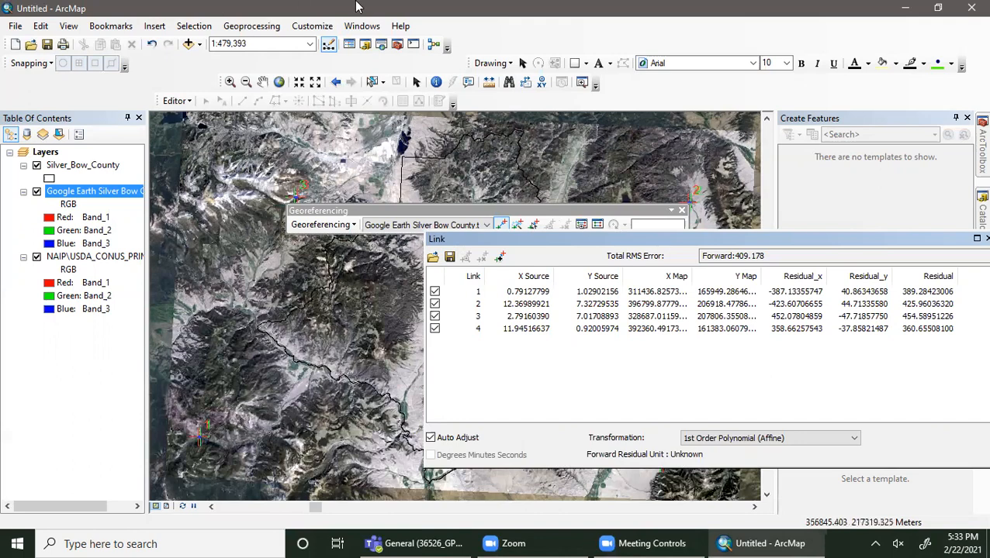
left_click_drag(848, 246, 985, 401)
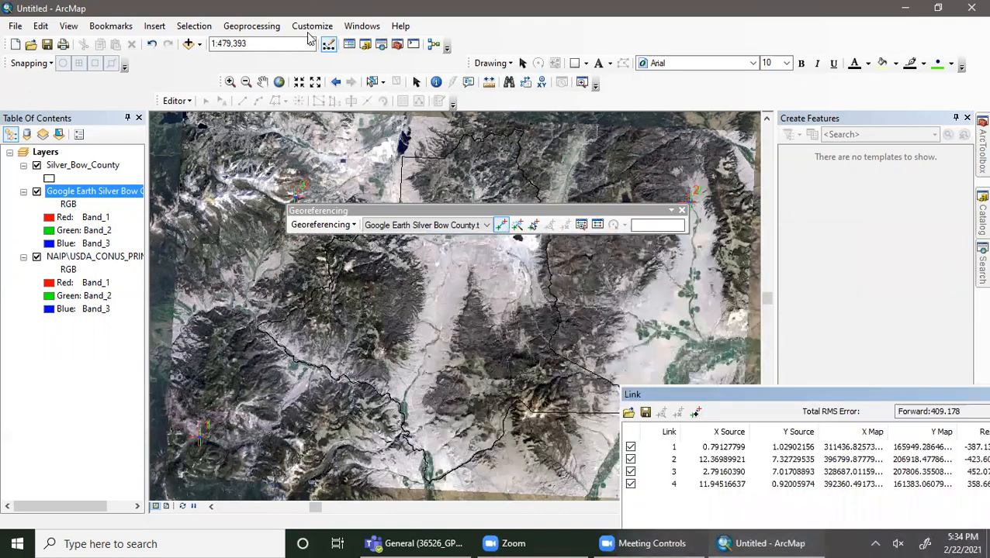
Add three deliberately mismatched links in the north, southwest and west of the map, and enable links 5, 6 and 7 in the adjustment.
left_click(552, 169)
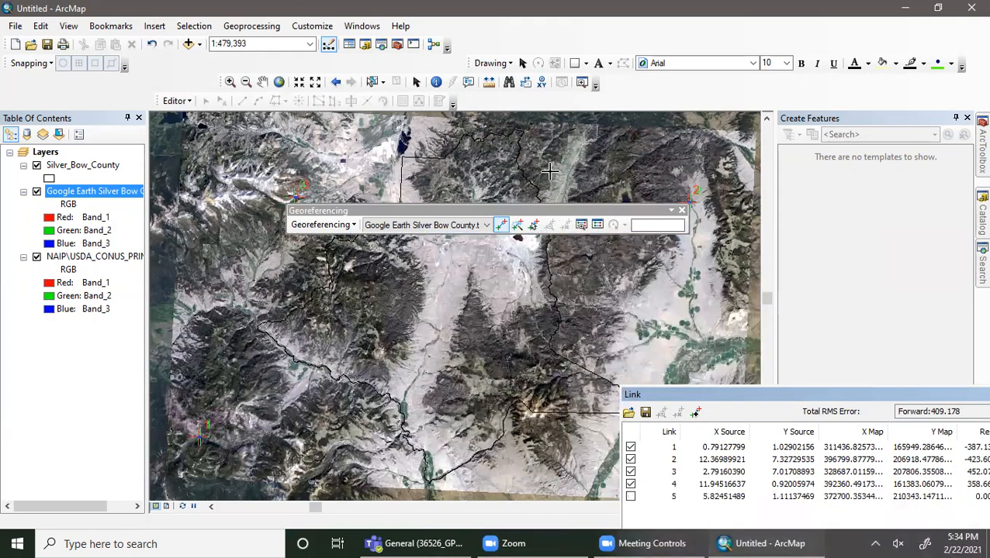
left_click(367, 444)
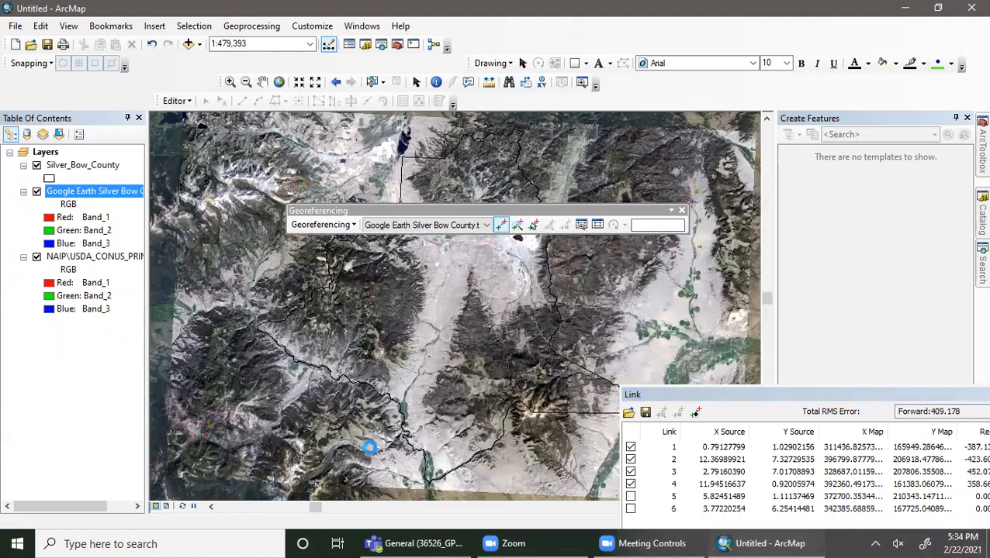
left_click(257, 245)
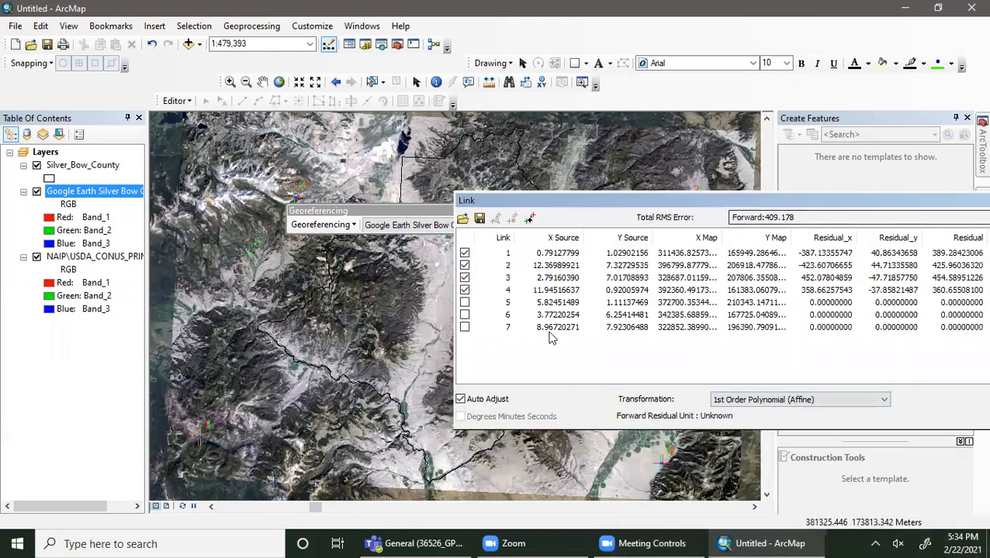
left_click(464, 303)
left_click(464, 315)
left_click(464, 326)
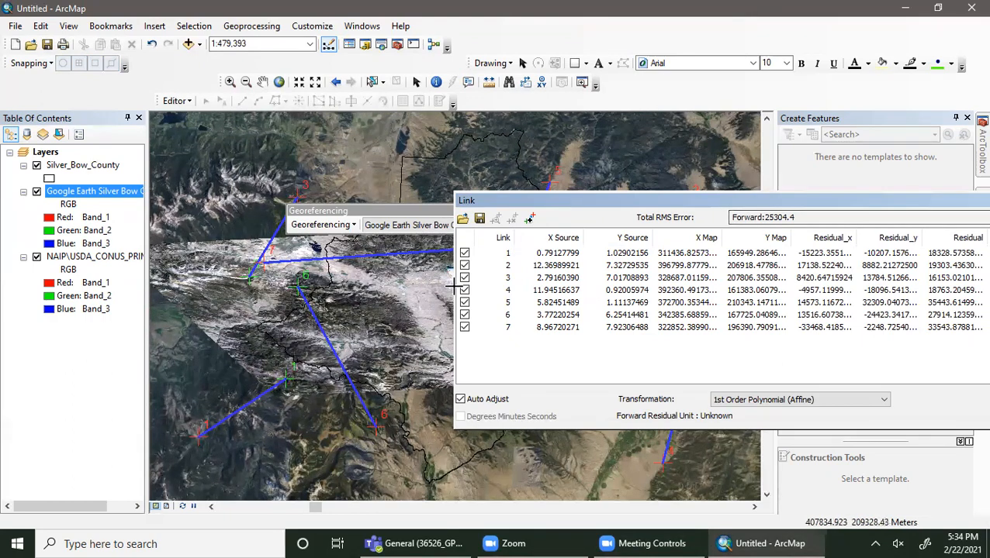
Delete the three mismatched test links from the link table, keeping the original four control points.
left_click(551, 303)
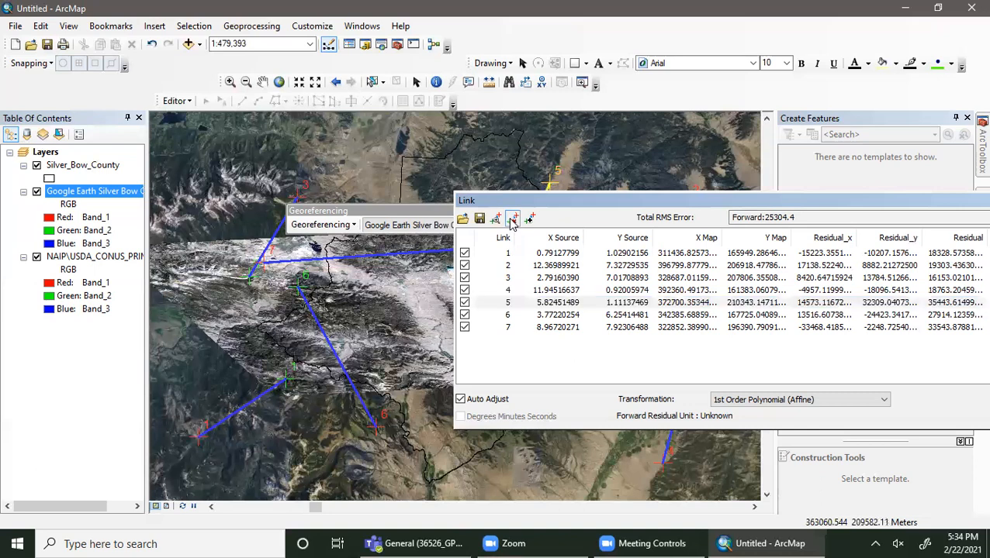
left_click(513, 220)
left_click(566, 315)
left_click(511, 219)
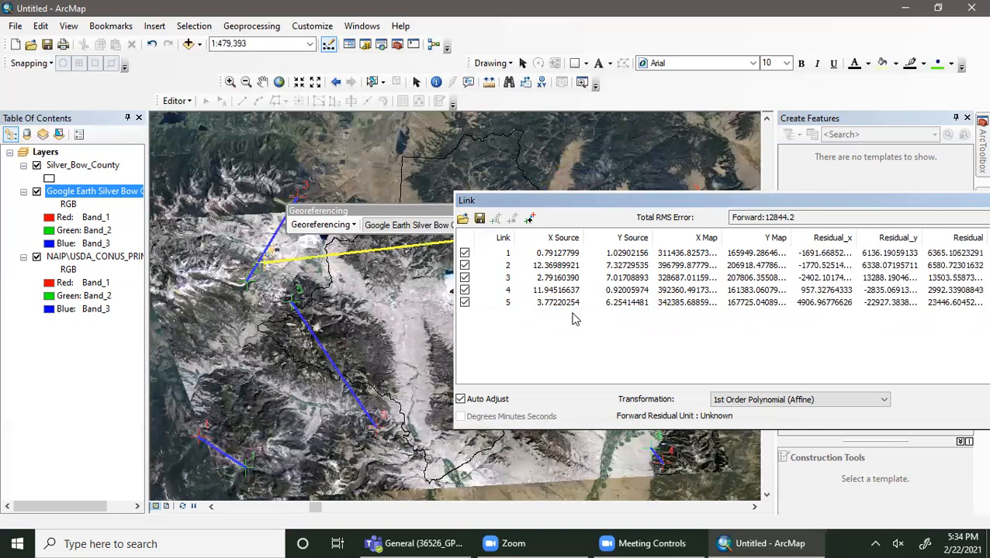
left_click(571, 302)
left_click(513, 221)
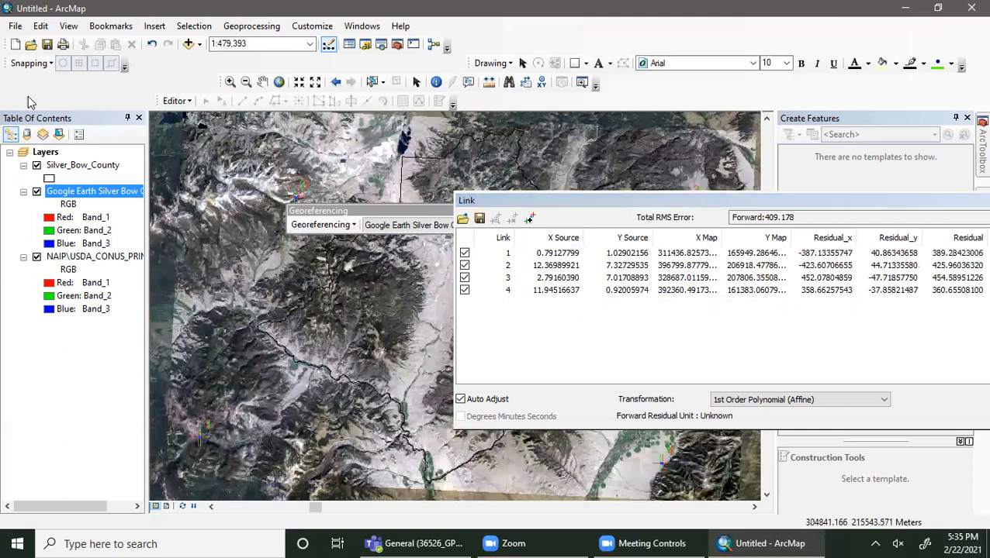
Turn off Auto Adjust and add three more arbitrary test links, placing their map points in the western part of the map.
left_click(324, 225)
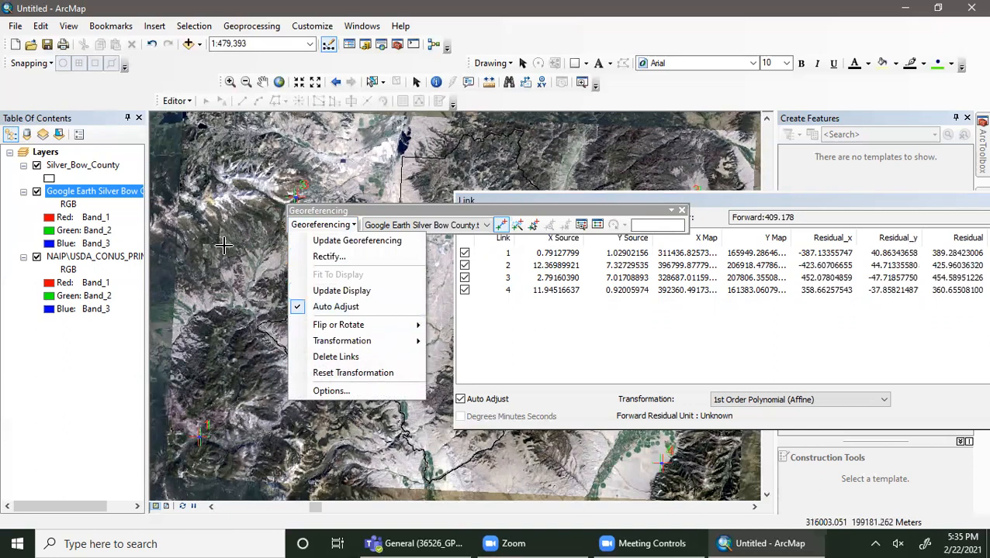
left_click(298, 308)
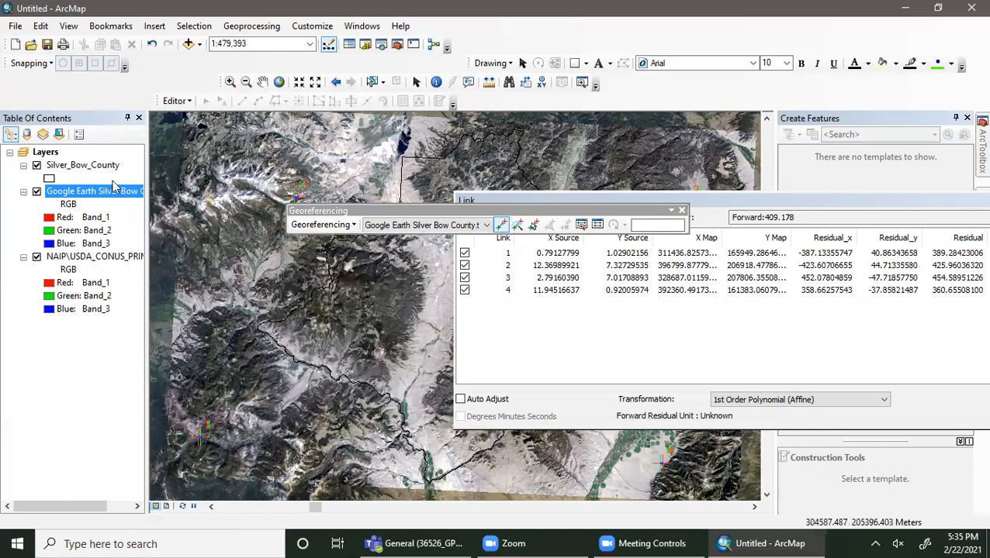
left_click(210, 235)
left_click(157, 207)
left_click(179, 344)
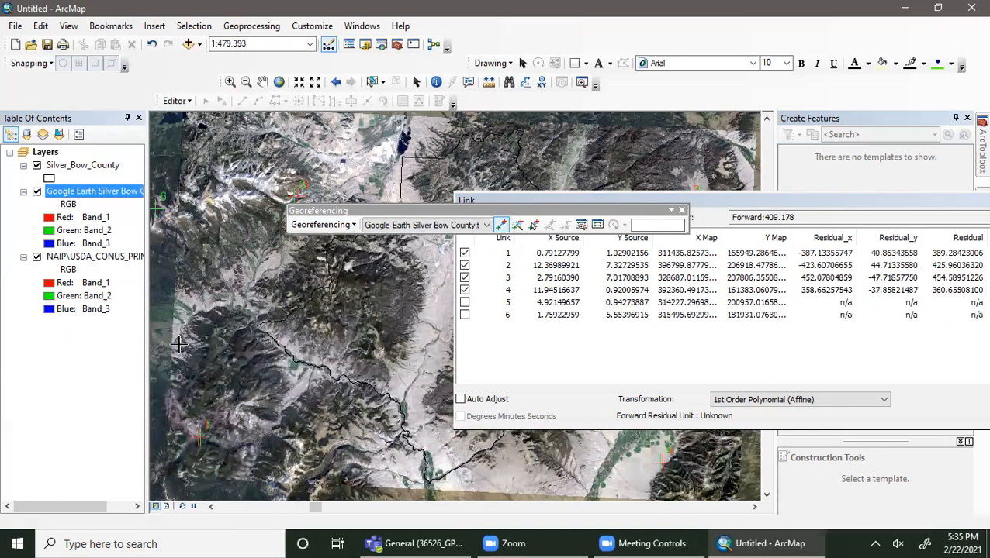
left_click(159, 336)
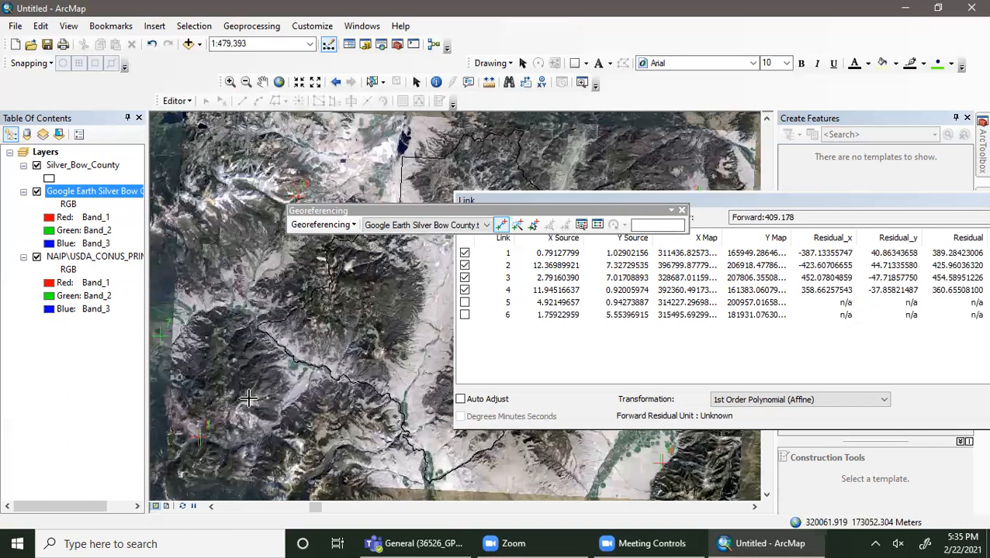
left_click(157, 394)
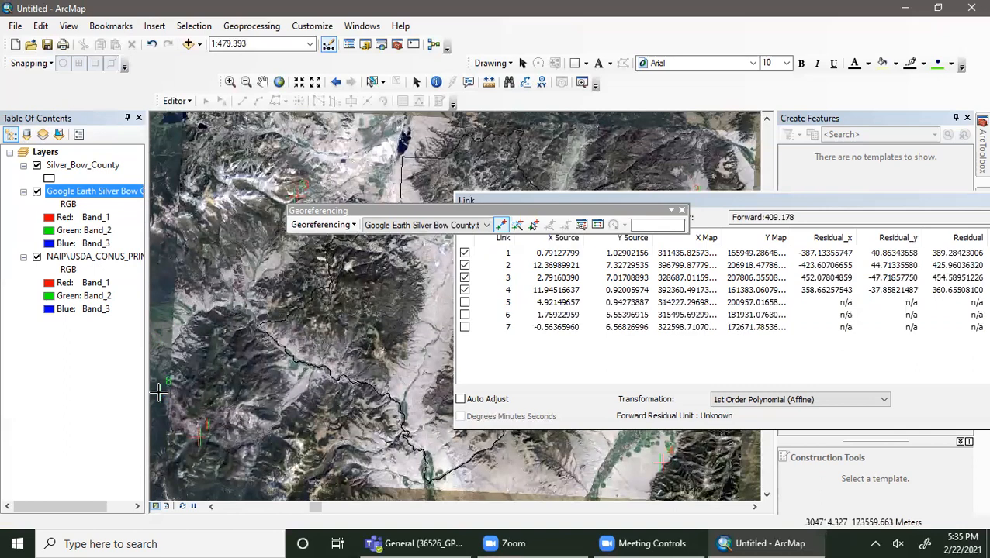
Update the display manually and enable links 5, 6 and 7 in the link table.
left_click(320, 225)
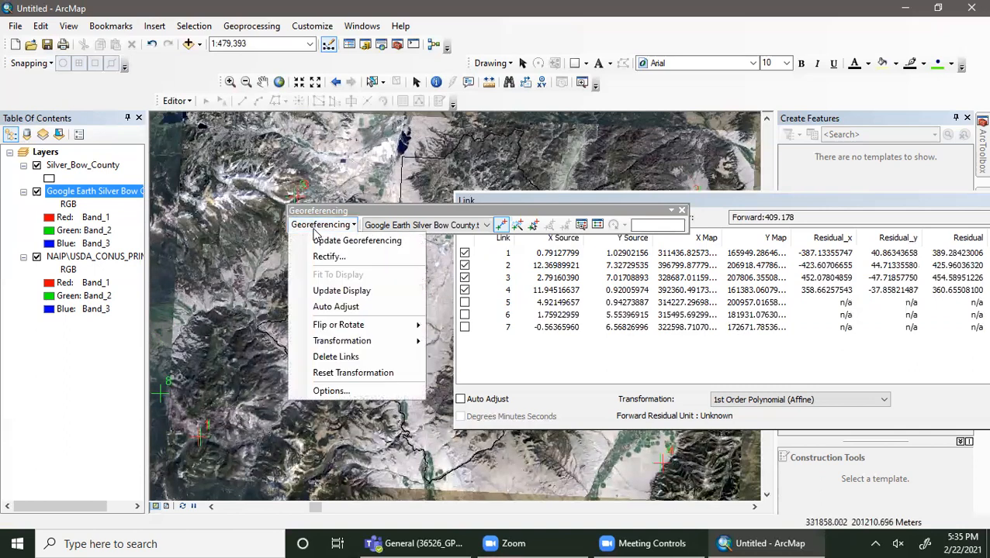
left_click(339, 291)
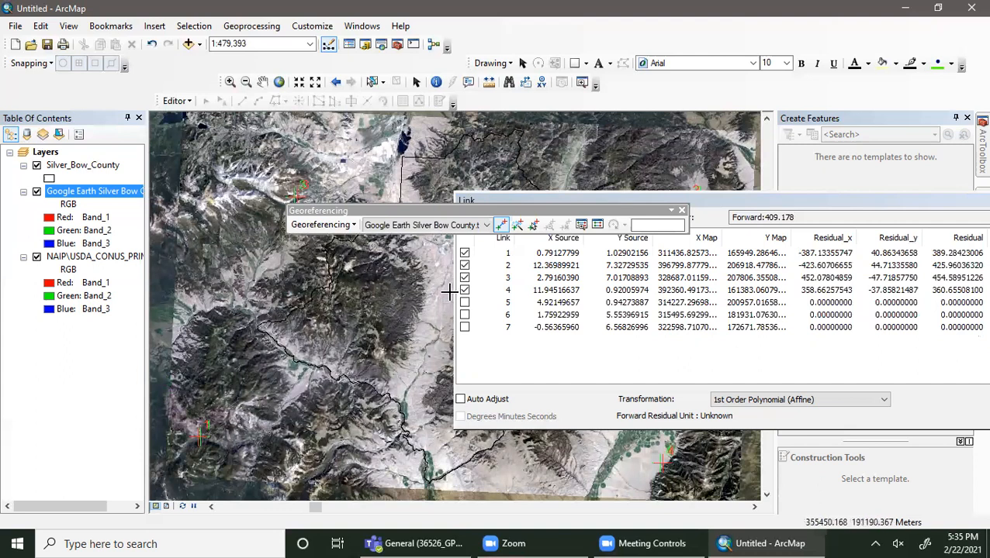
left_click(463, 302)
left_click(465, 327)
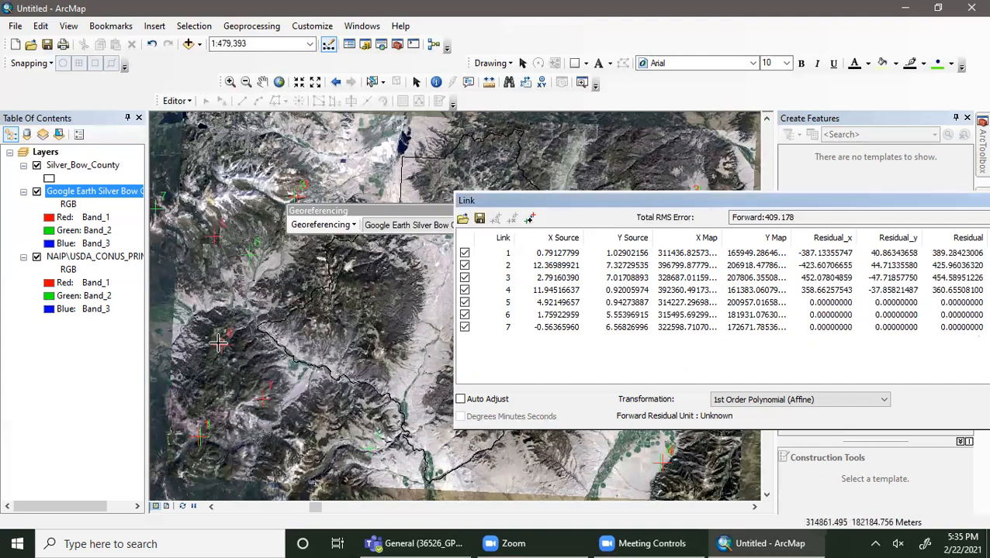
Update the display to apply all seven links and bring the whole link table into view.
left_click(318, 225)
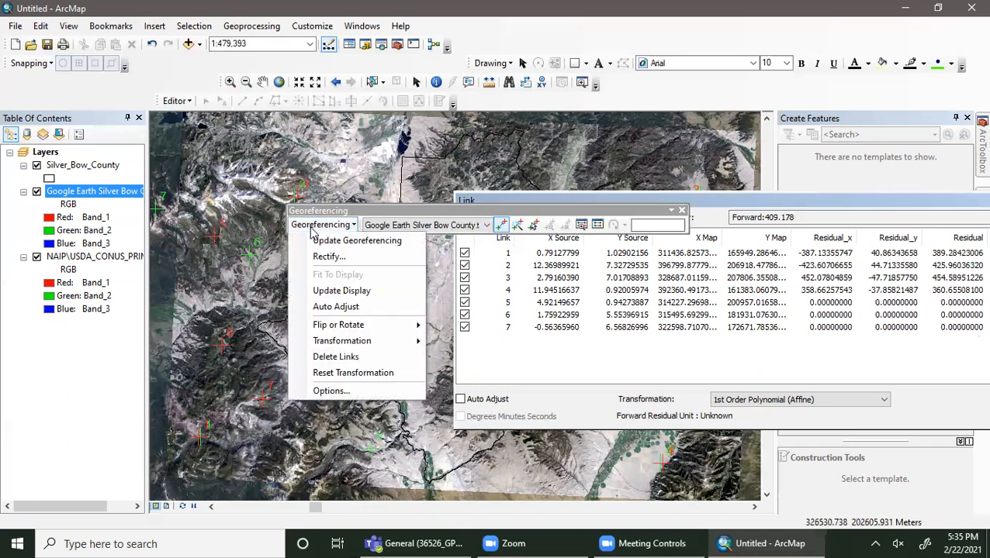
left_click(332, 298)
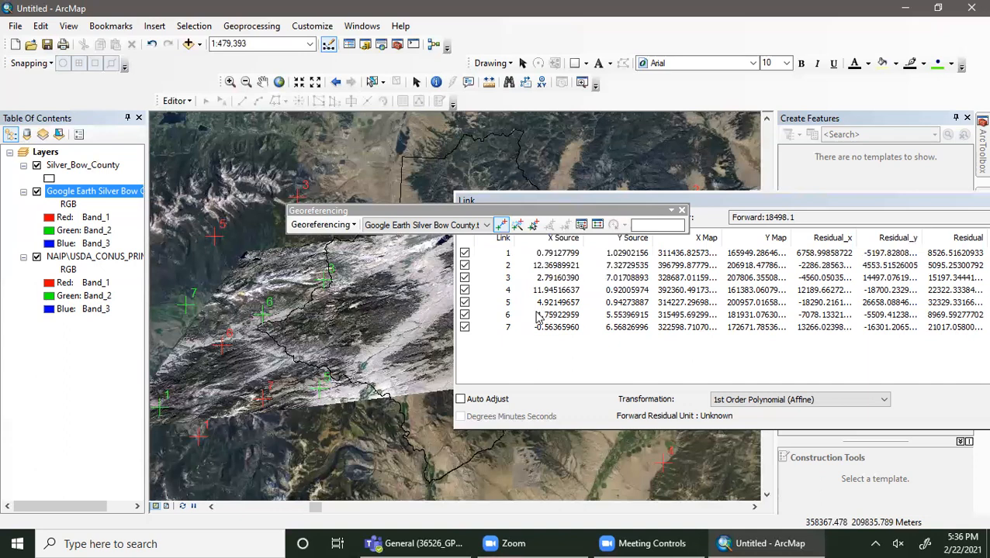
left_click(884, 204)
left_click_drag(817, 189, 650, 128)
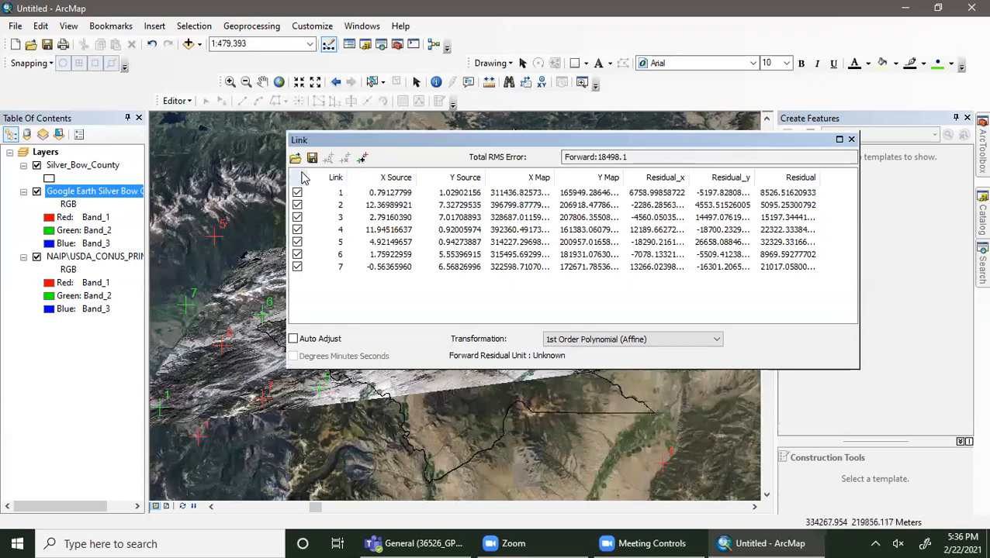
Delete test links 5, 6 and 7 from the link table and turn Auto Adjust back on.
left_click(397, 242)
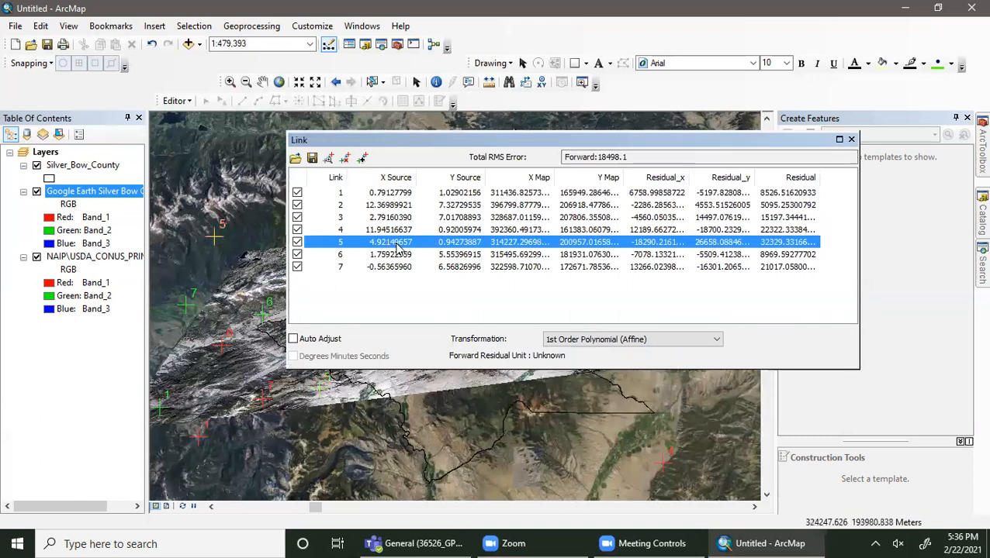
left_click(347, 159)
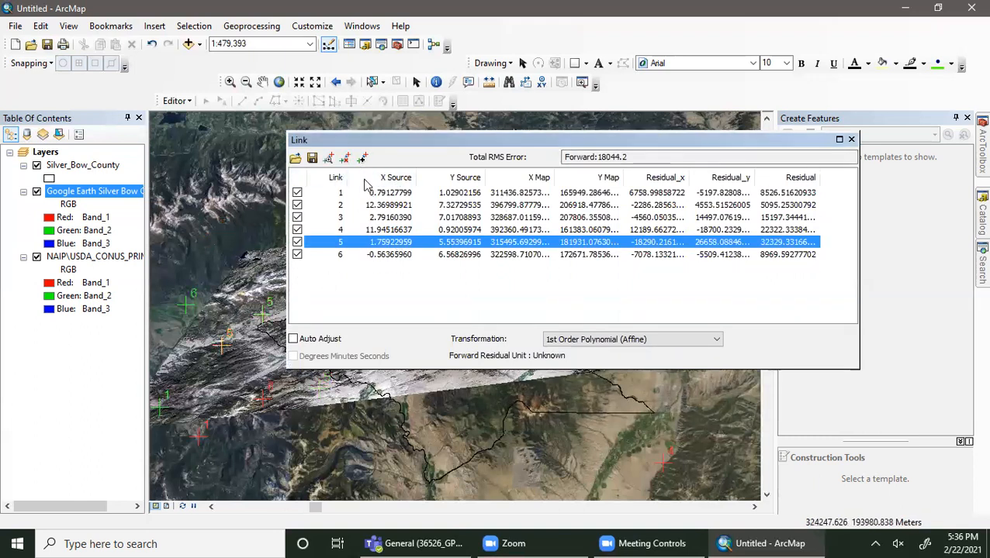
left_click(346, 158)
left_click(391, 243)
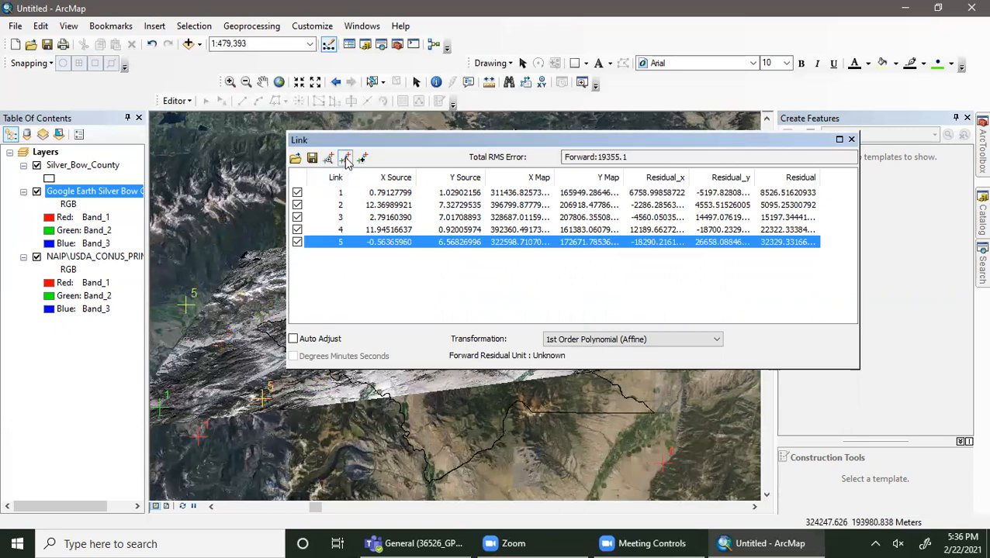
left_click(347, 158)
left_click_drag(702, 140, 944, 286)
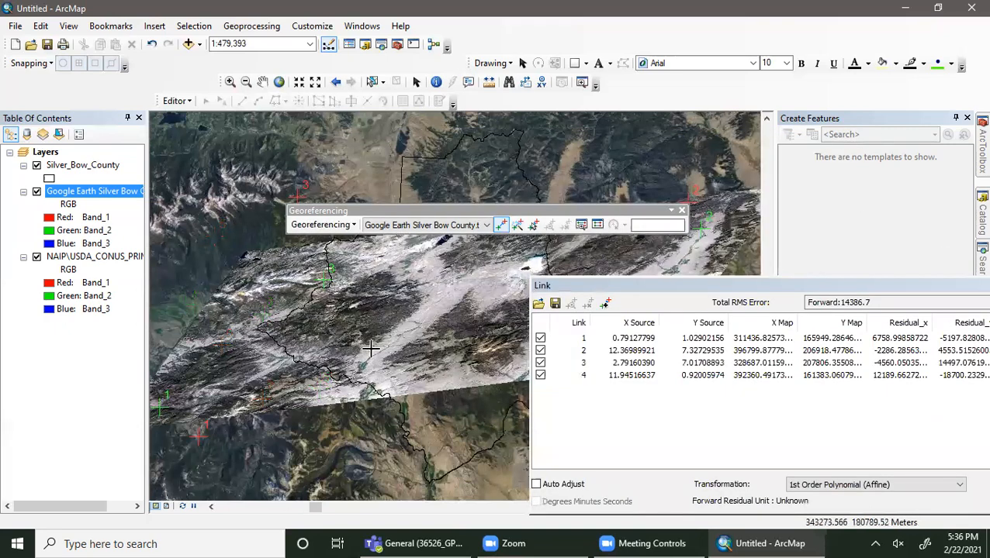
left_click(322, 225)
left_click(330, 307)
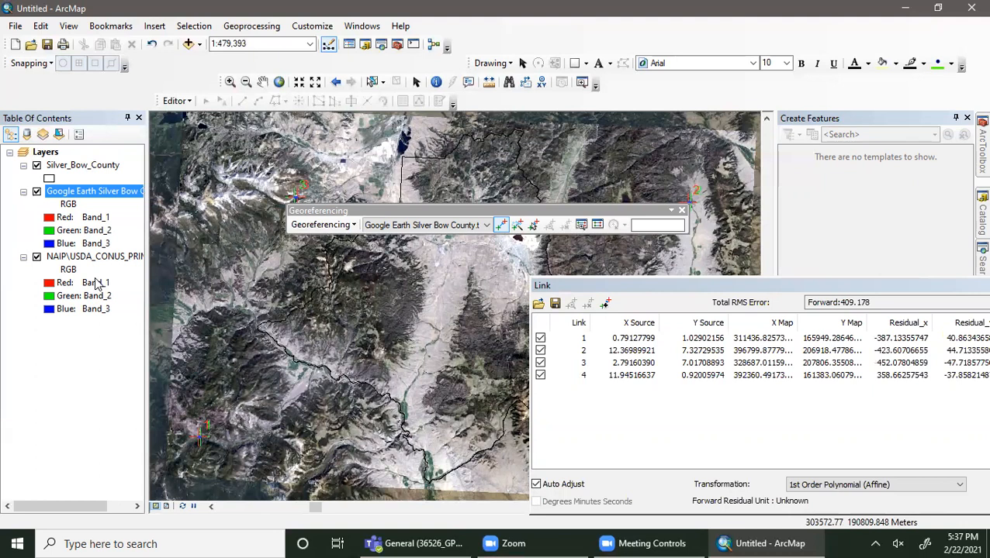
Start rectifying the georeferenced image and browse to the Desktop folder connection for the output location.
left_click(349, 225)
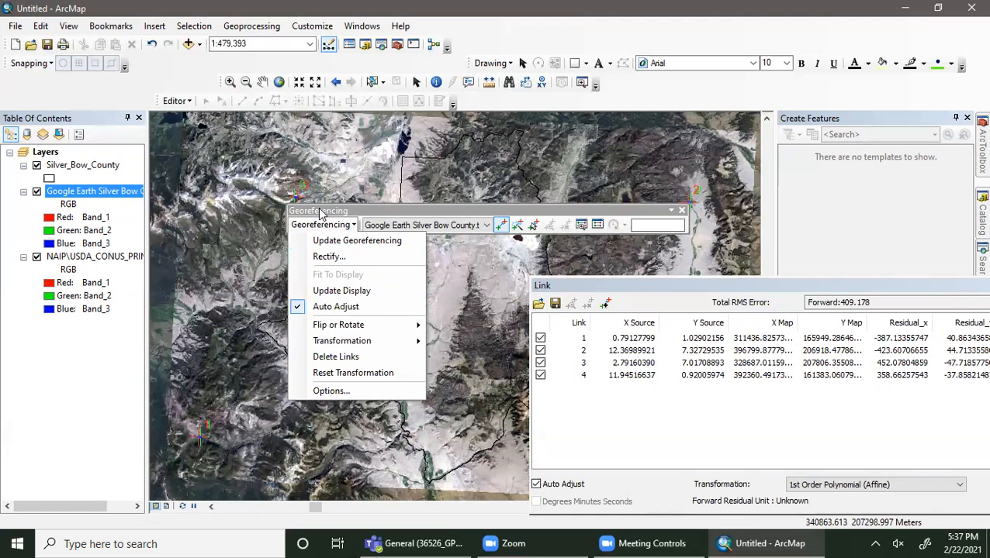
left_click(326, 259)
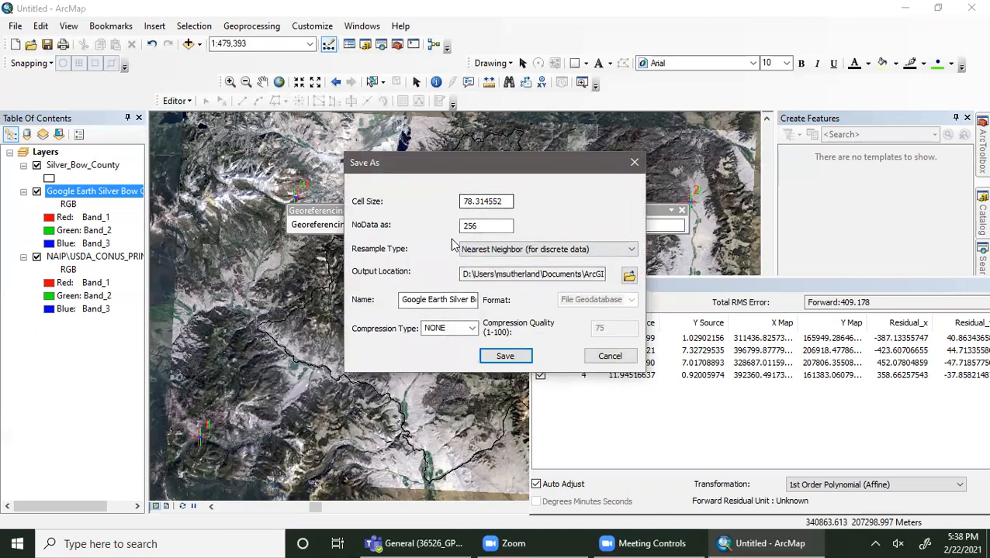
left_click(628, 276)
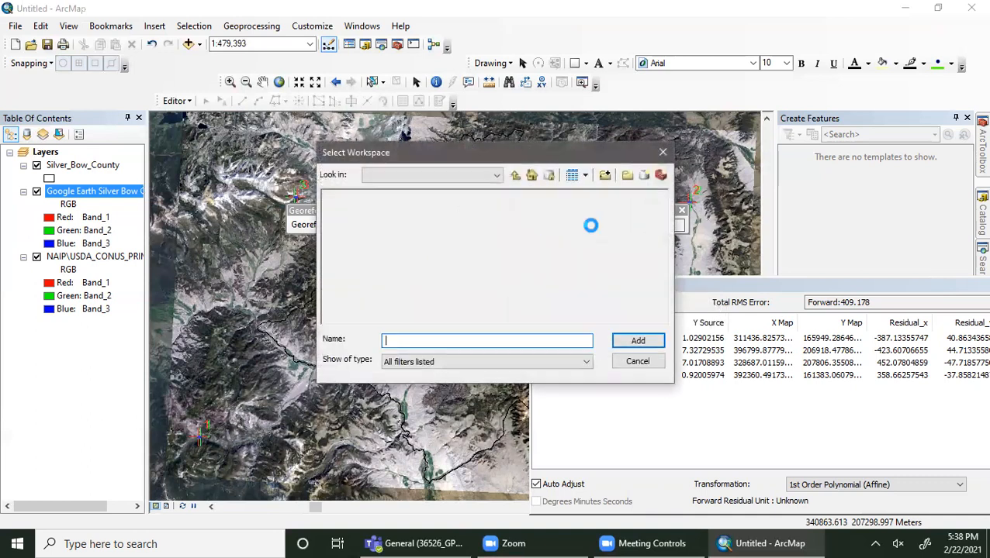
left_click(409, 361)
left_click(430, 190)
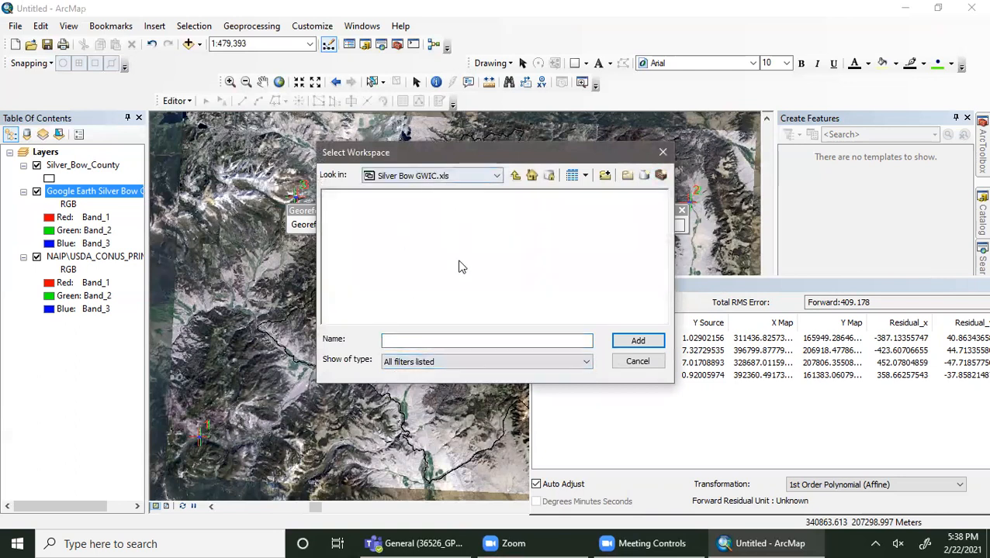
left_click(495, 175)
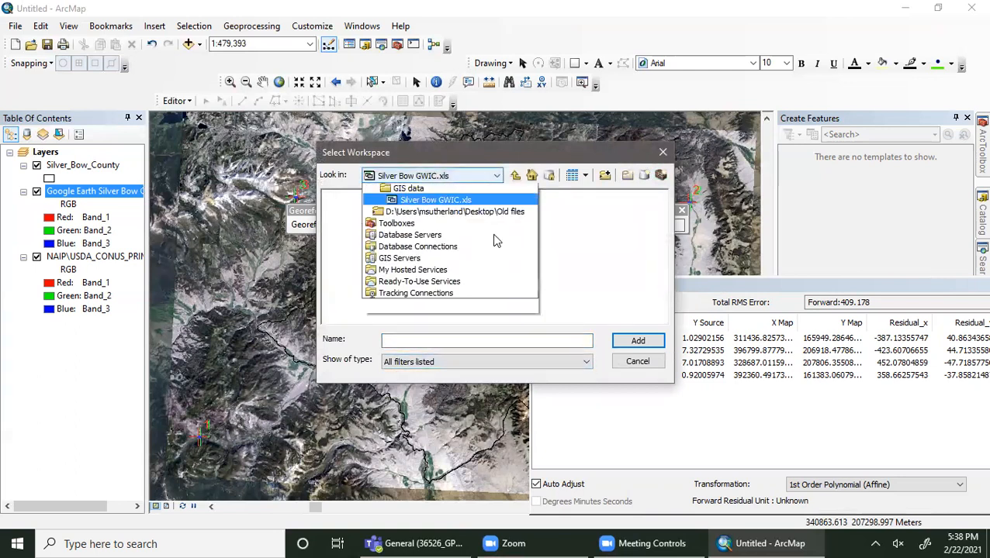
left_click(481, 214)
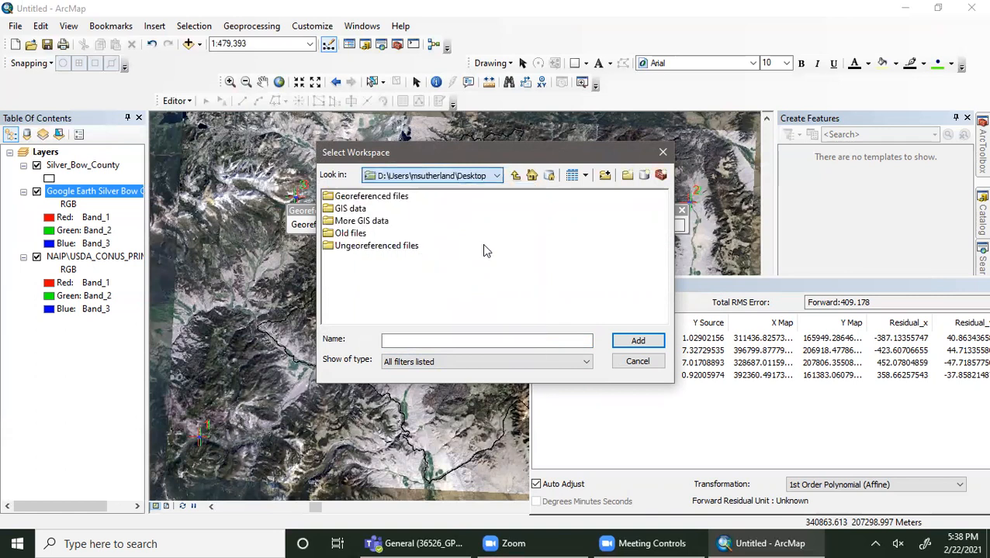
Try to add an output workspace named rectify inside the Desktop folder.
left_click(444, 339)
type("rectify")
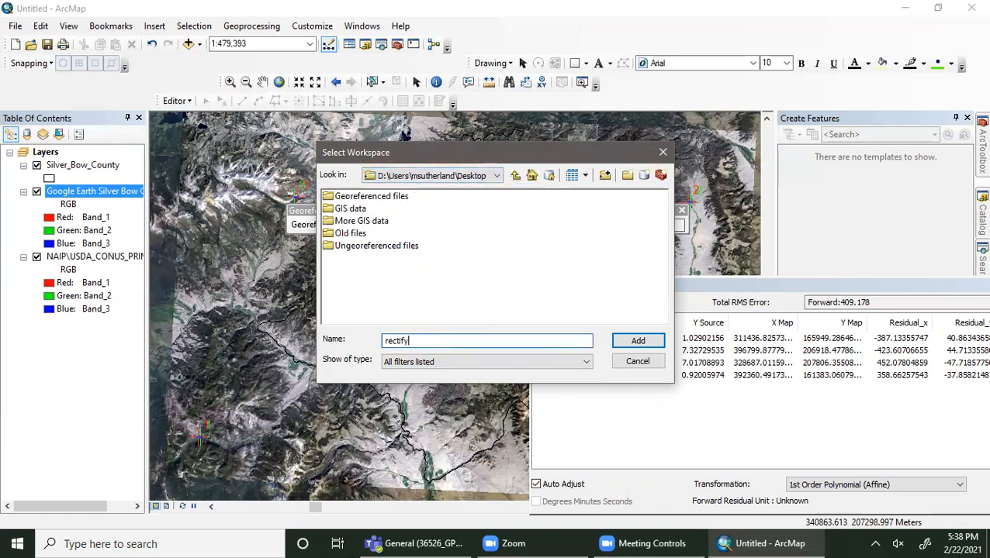
left_click(560, 365)
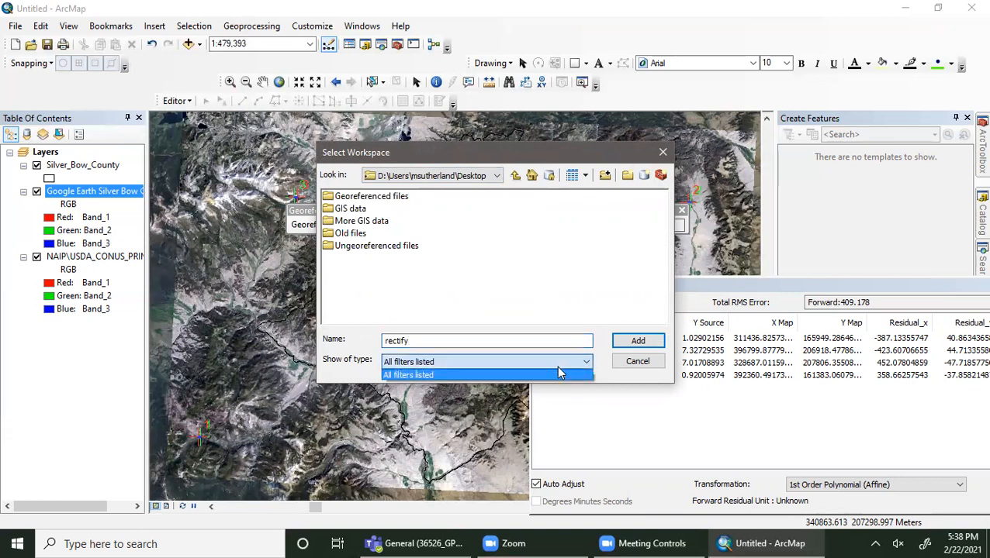
left_click(640, 343)
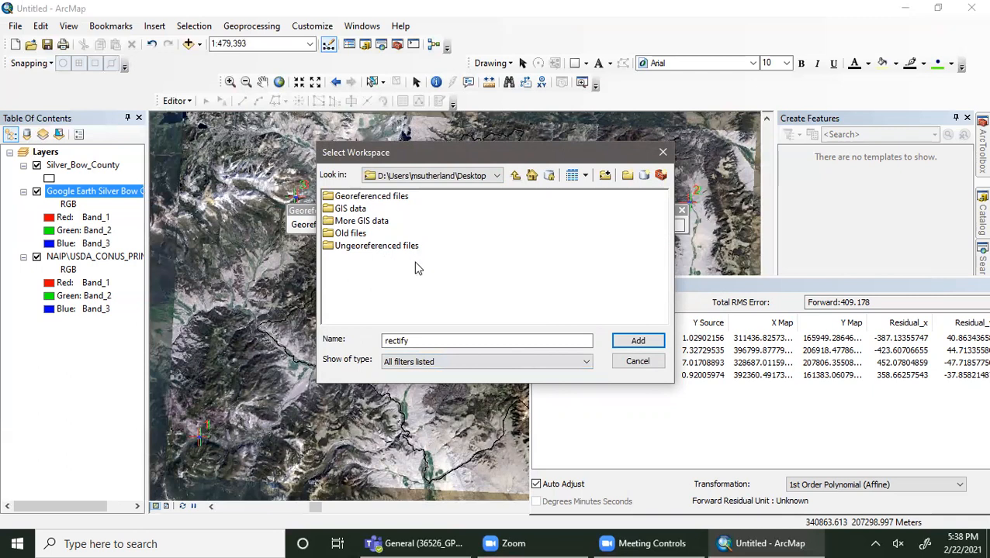
Set the Desktop folder connection as the output location and save the rectified raster as Rectify in TIFF format.
left_click(516, 177)
left_click(432, 197)
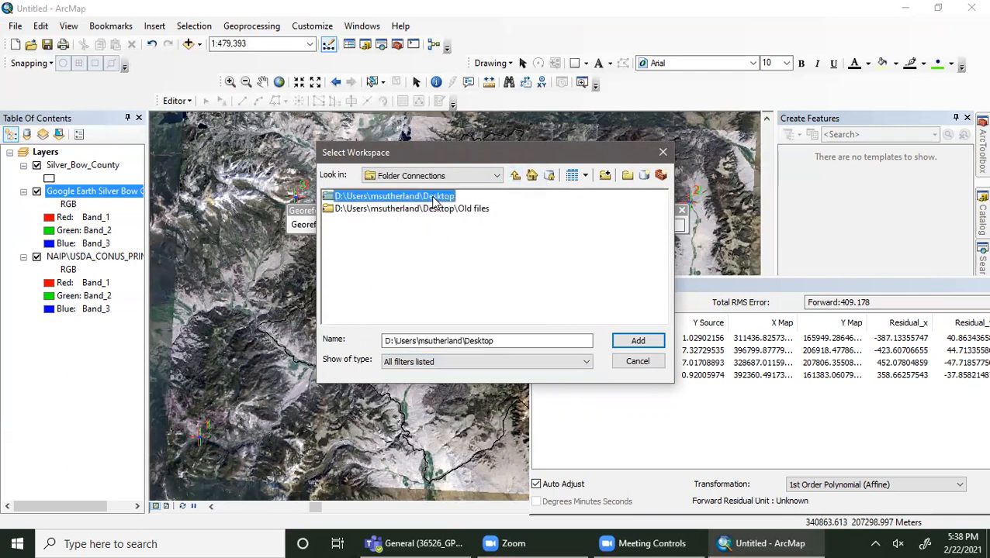
left_click(630, 345)
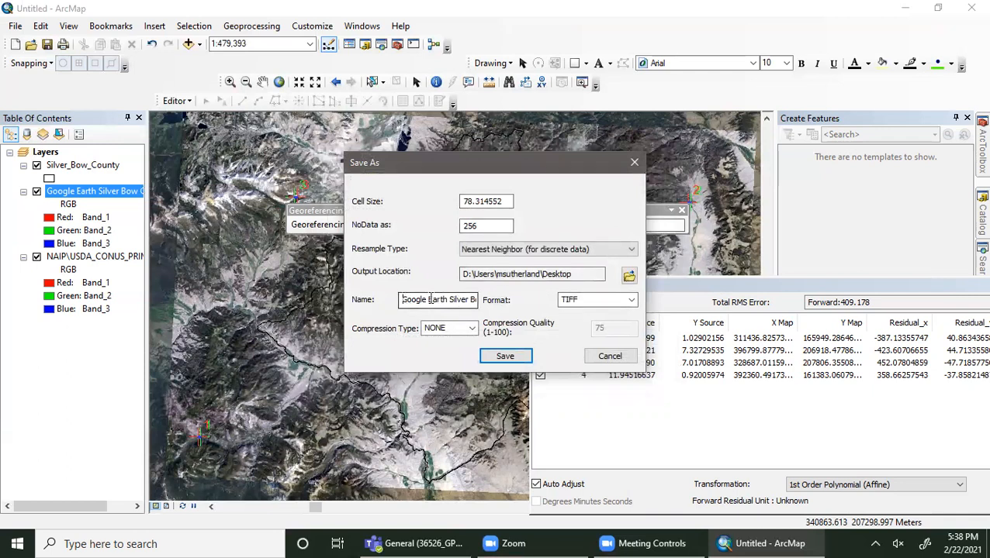
left_click_drag(403, 299, 502, 298)
type("Rectify")
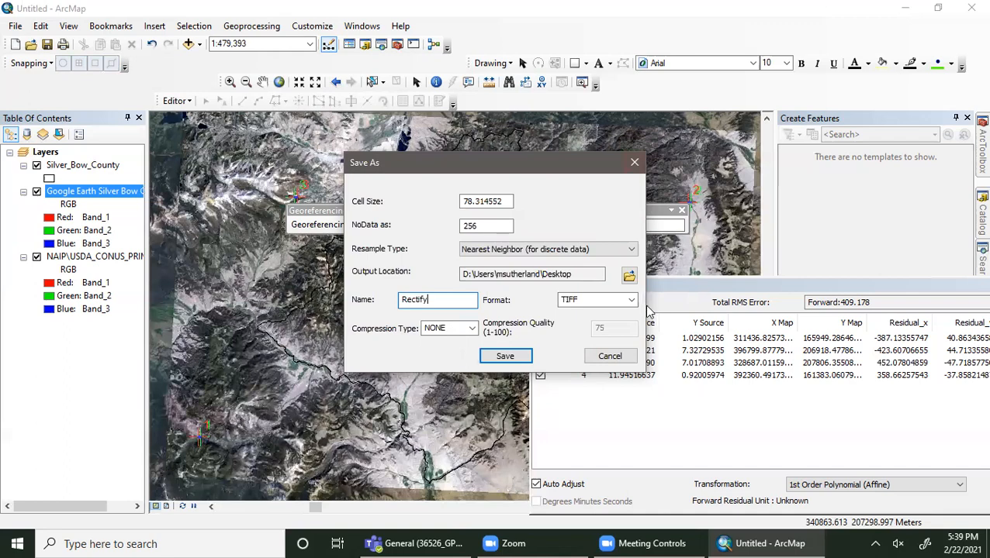
left_click(505, 356)
Close the link table and refresh the Desktop folder connection in the catalog.
left_click_drag(865, 286, 524, 232)
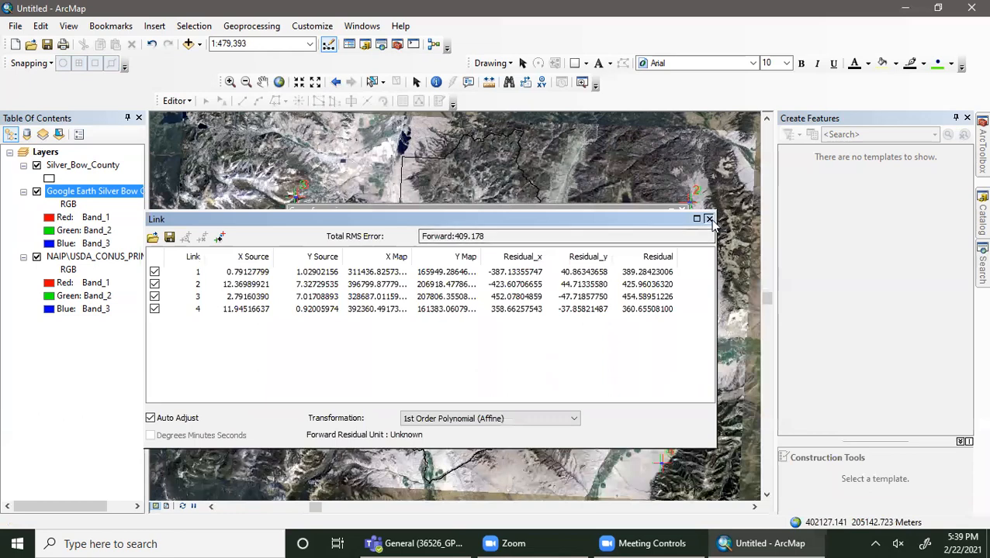
left_click(709, 218)
left_click(981, 213)
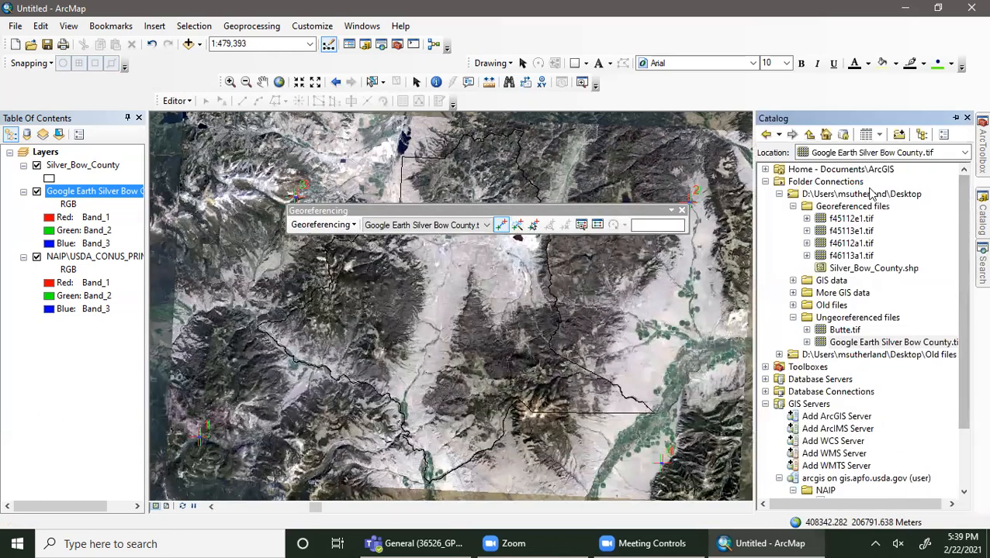
double_click(869, 194)
left_click(779, 194)
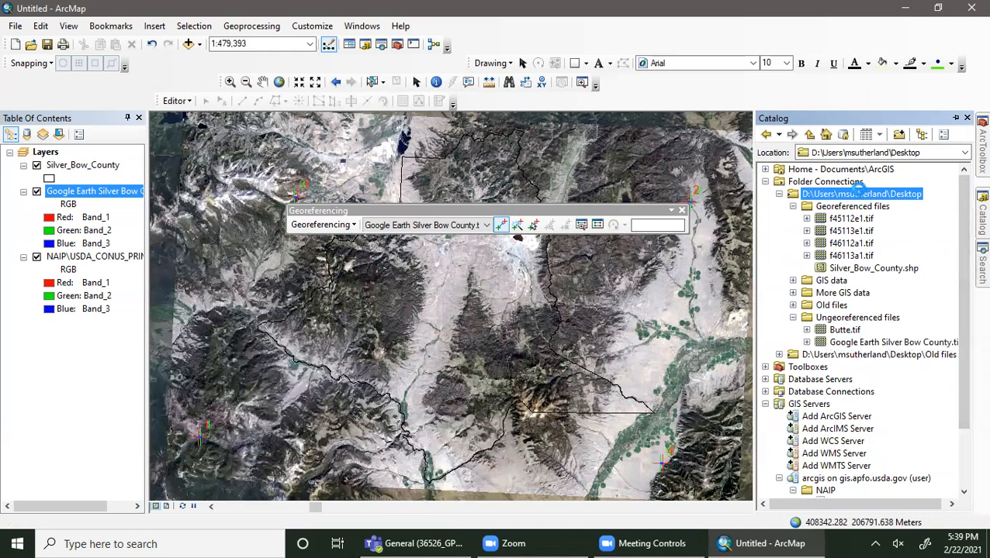
right_click(858, 192)
left_click(898, 262)
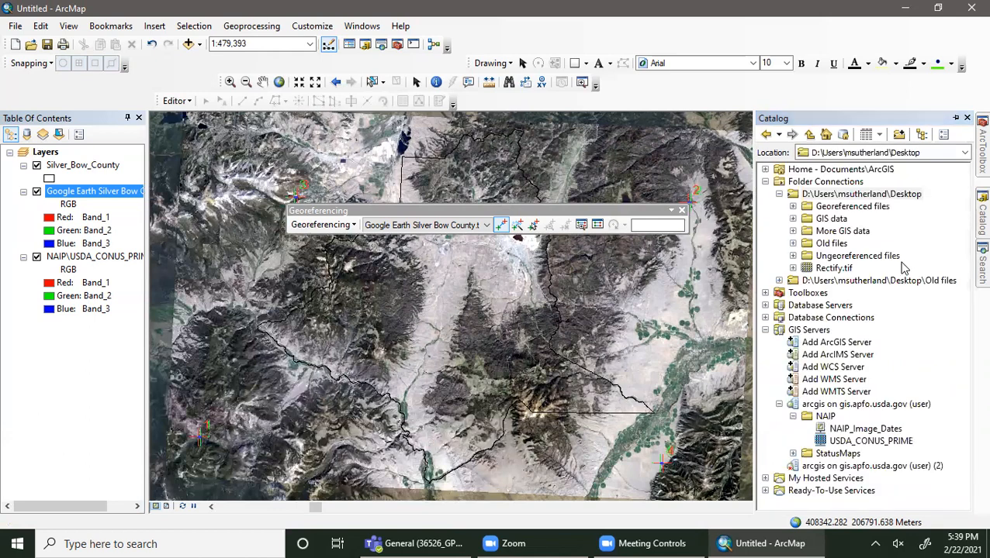
Add Rectify.tif to the map and remove the original Google Earth Silver Bow County layer.
left_click(830, 268)
left_click_drag(826, 278, 62, 172)
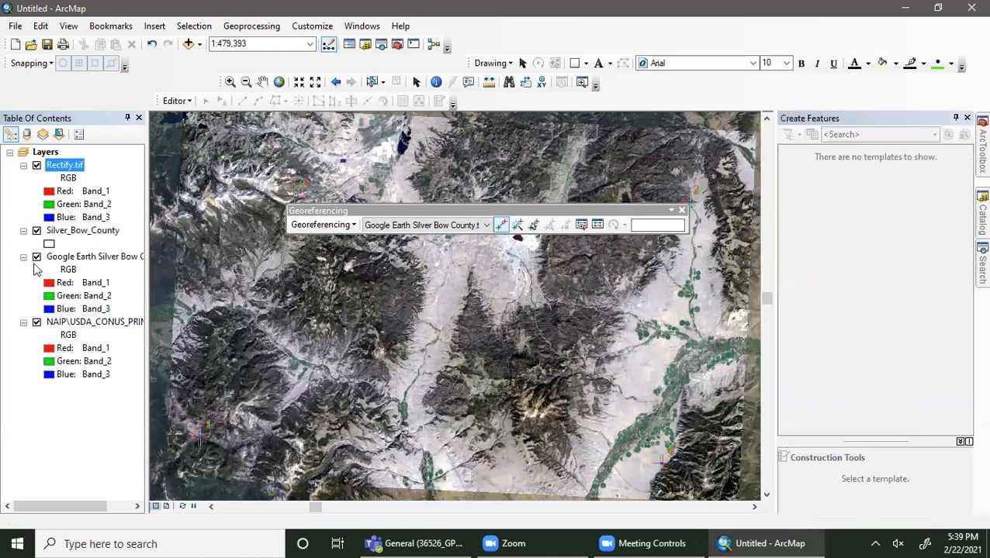
left_click(36, 257)
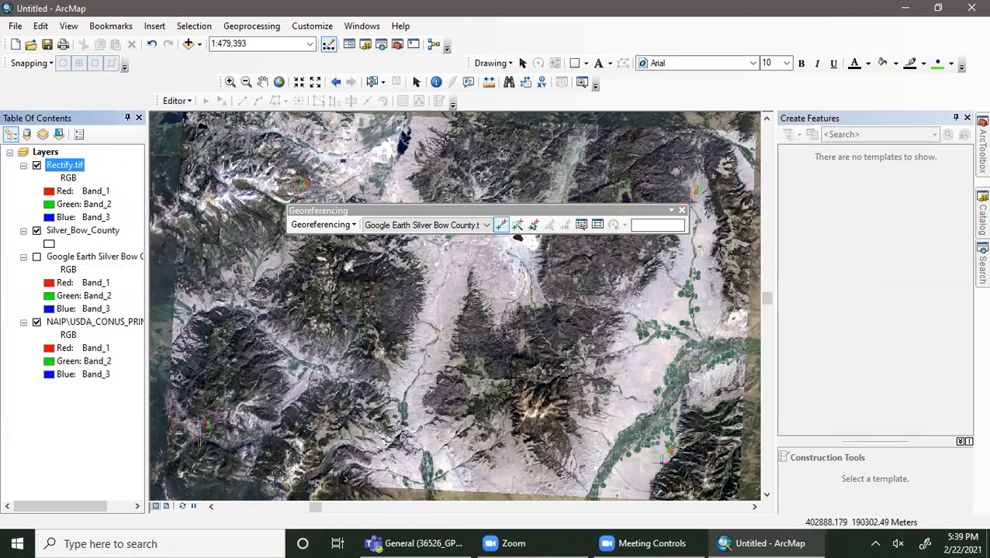
right_click(56, 258)
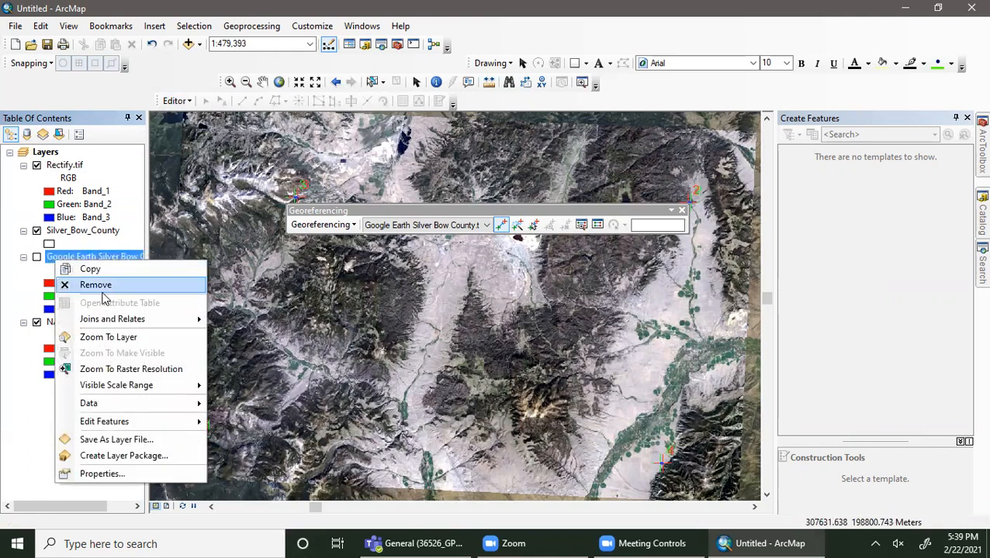
left_click(104, 286)
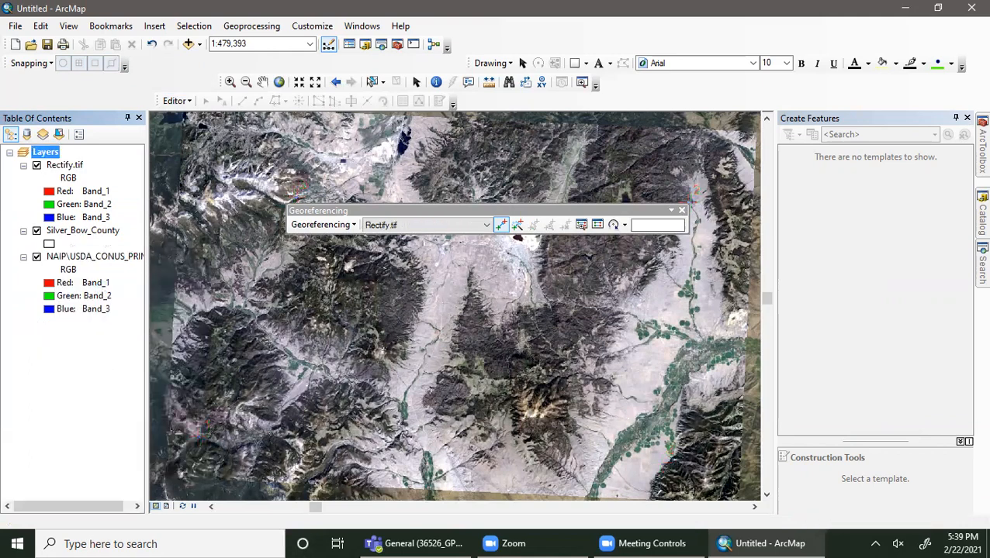
Add Google Earth Silver Bow County.tif from the Ungeoreferenced files folder to the map again and dismiss the spatial reference warning.
left_click(980, 219)
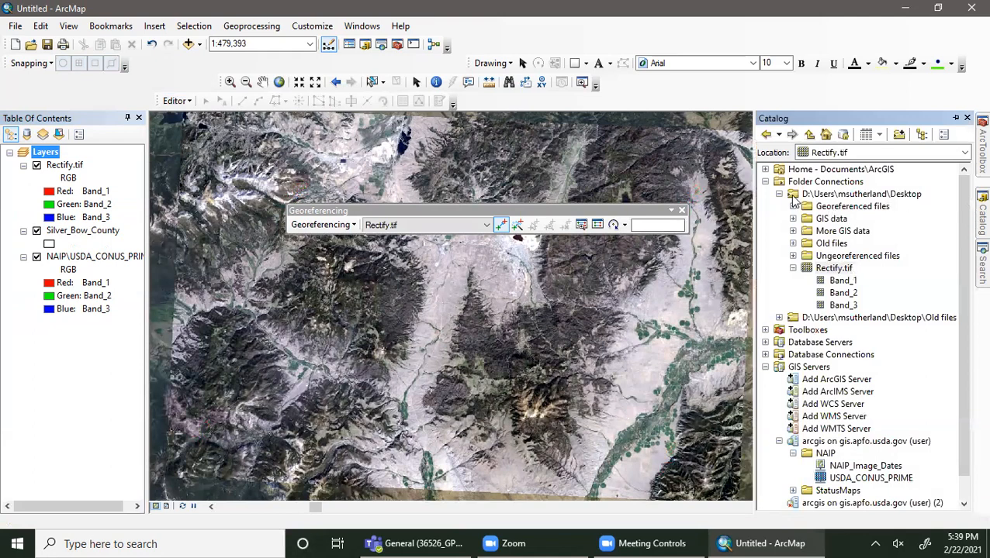
left_click(793, 256)
left_click_drag(878, 282, 61, 247)
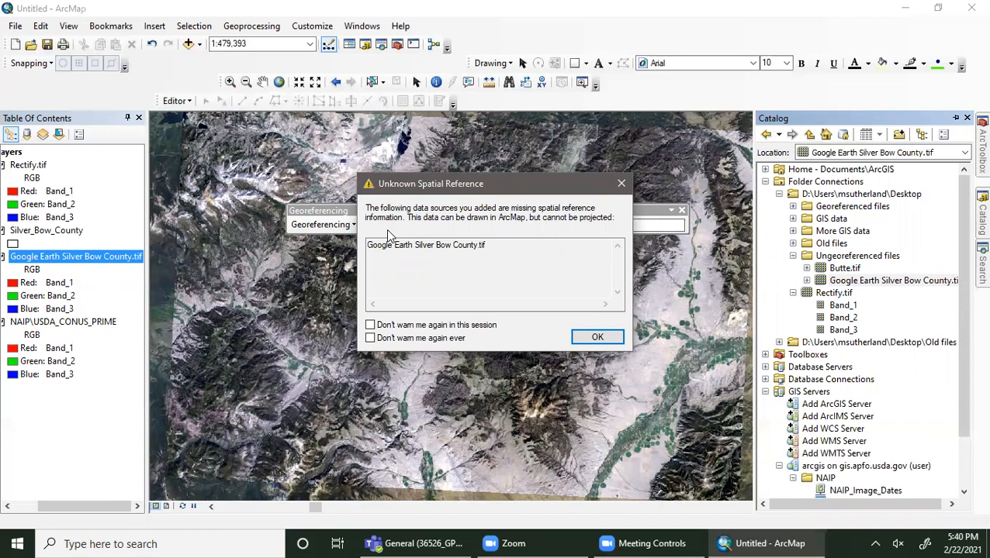
left_click(621, 182)
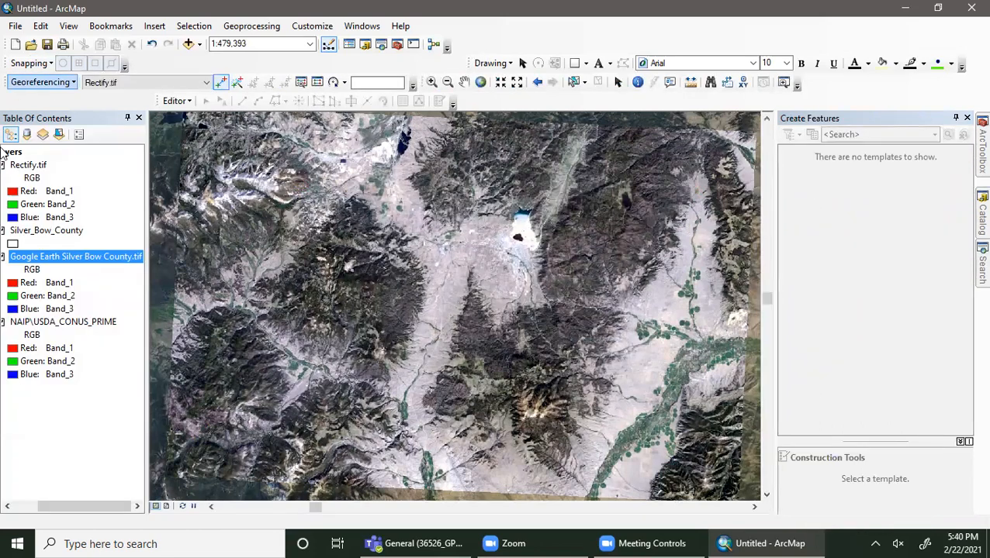
left_click_drag(121, 505, 98, 504)
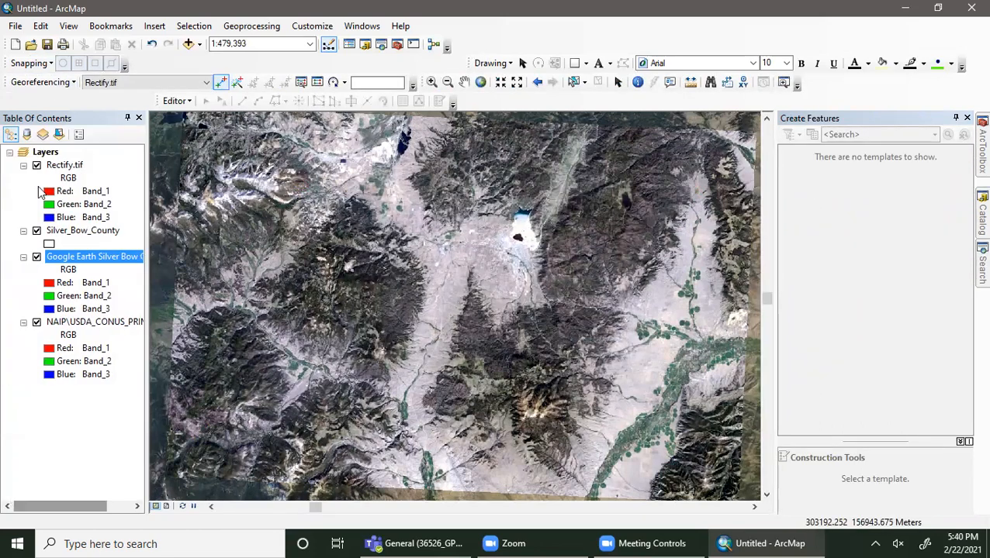
Remove the Google Earth Silver Bow County, NAIP and Rectify.tif raster layers from the map.
right_click(73, 256)
left_click(100, 282)
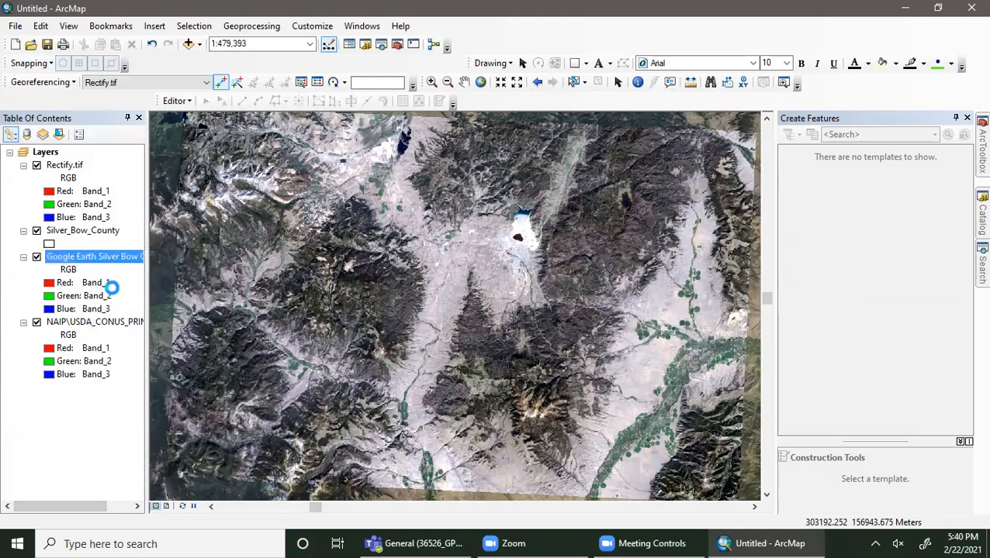
right_click(77, 258)
left_click(101, 279)
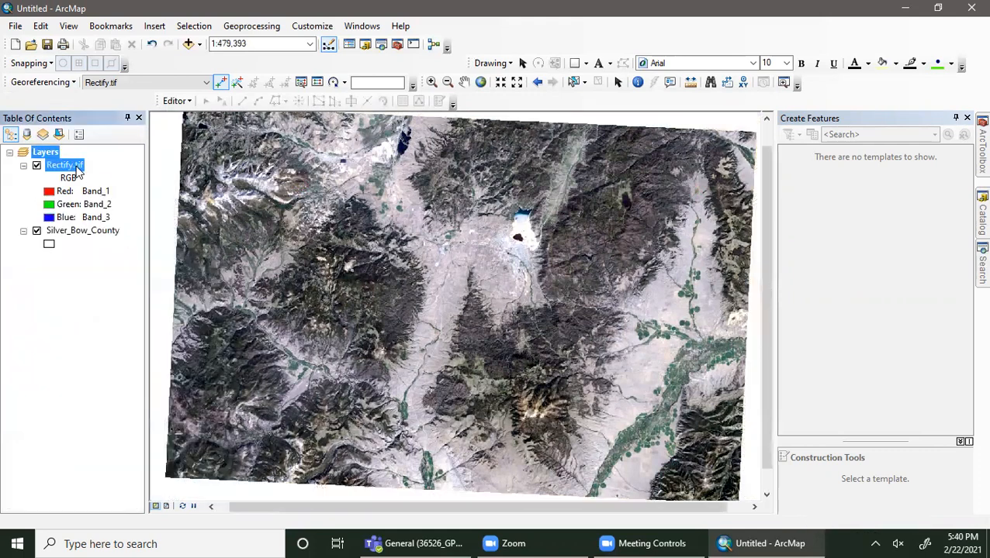
right_click(73, 166)
left_click(117, 192)
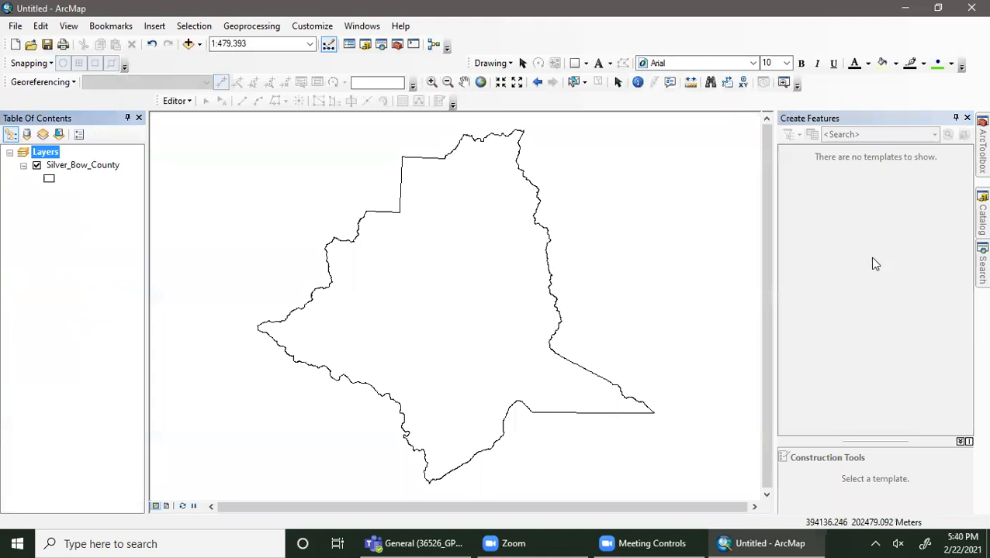
Add f45112e1.tif, f45113e1.tif, f46112a1.tif and f46113a1.tif from the Georeferenced files folder to the map.
left_click(980, 219)
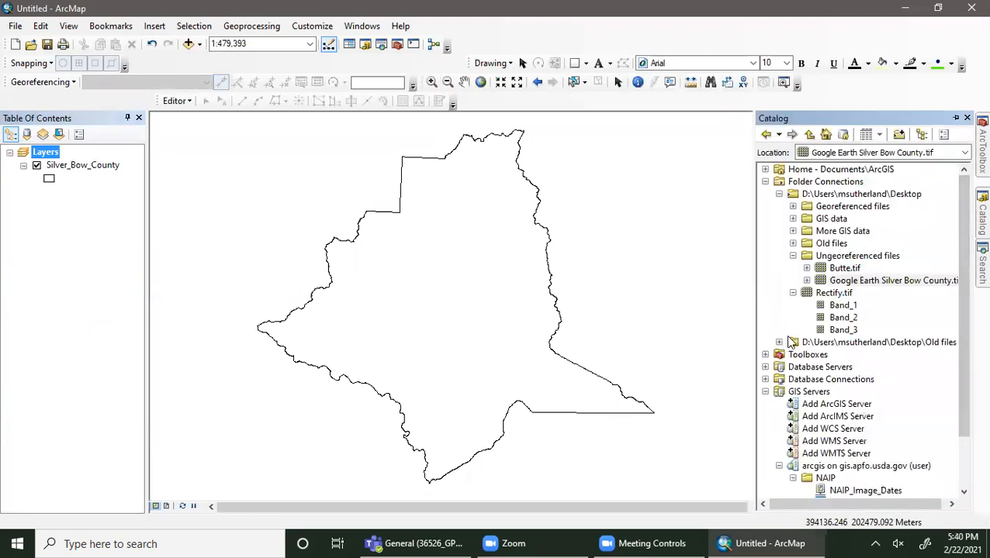
left_click(793, 293)
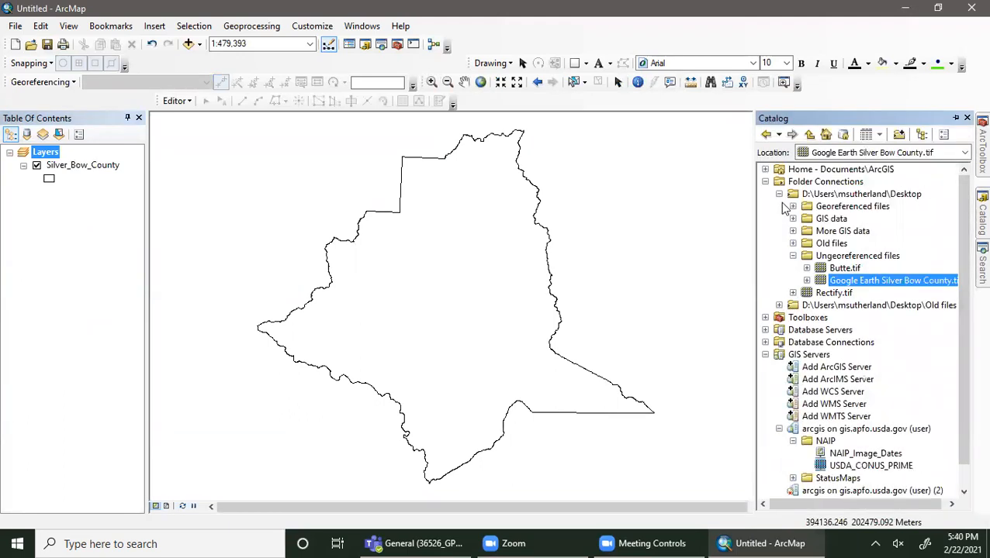
left_click(792, 207)
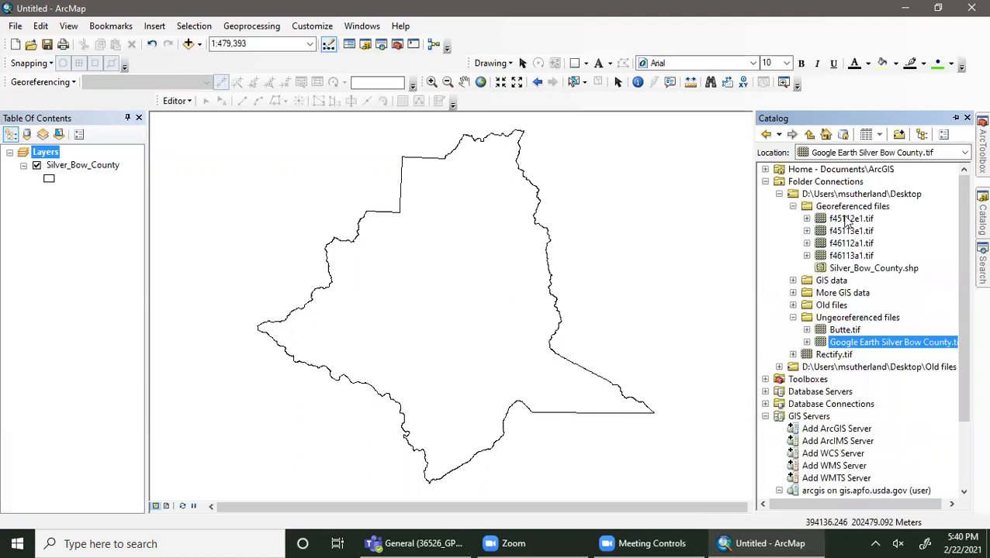
left_click_drag(851, 225, 180, 226)
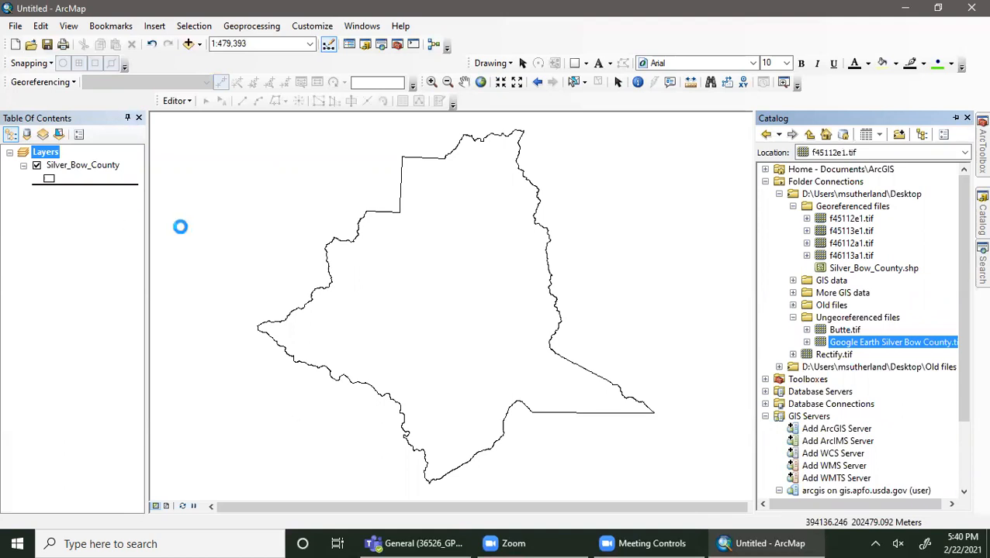
mouse_move(851, 231)
left_mouse_down()
mouse_move(66, 238)
mouse_move(13, 229)
left_mouse_up()
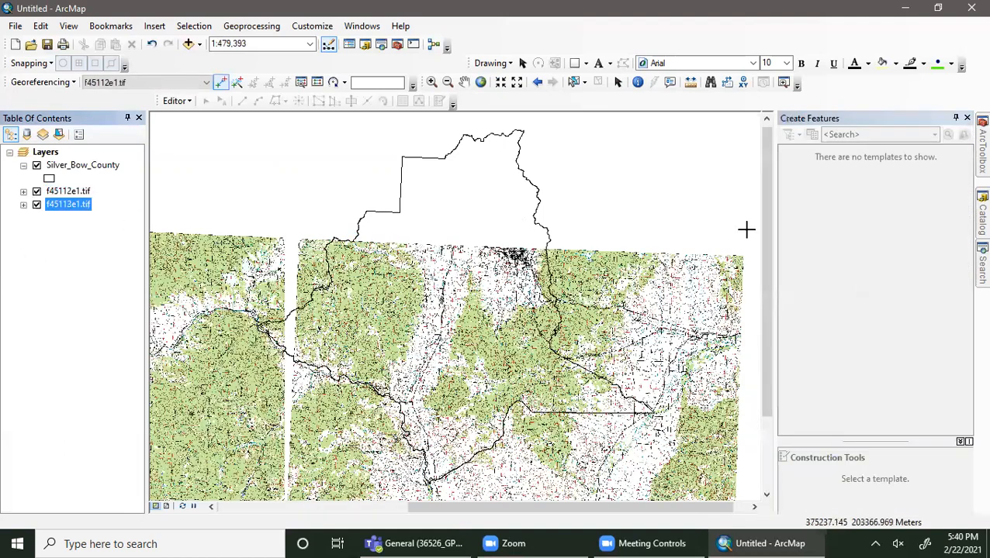
mouse_move(981, 221)
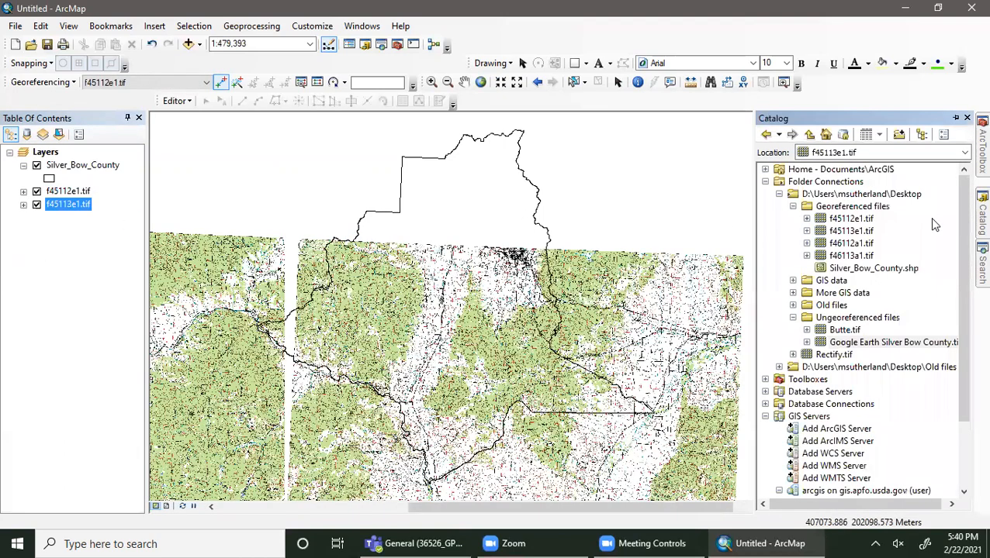
left_click_drag(860, 245, 66, 259)
mouse_move(851, 255)
left_mouse_down()
mouse_move(49, 272)
mouse_move(43, 261)
left_mouse_up()
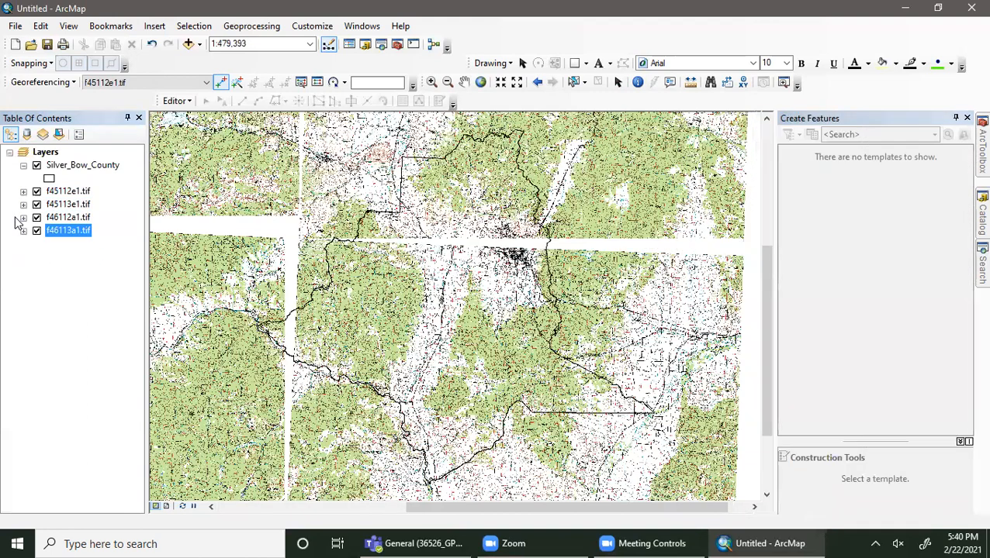
Set the fill of value 1 in the f45112e1.tif layer to No Color.
left_click(23, 218)
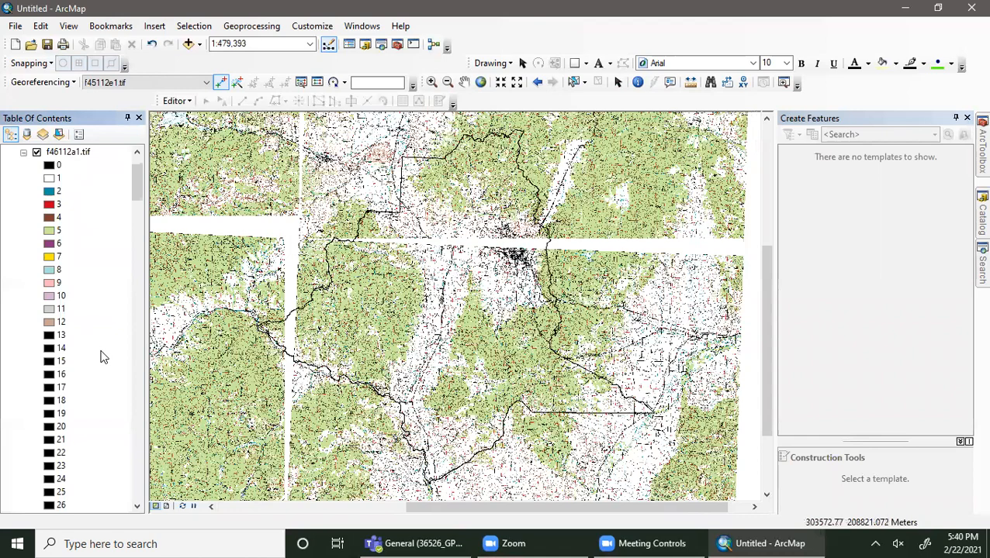
left_click(23, 152)
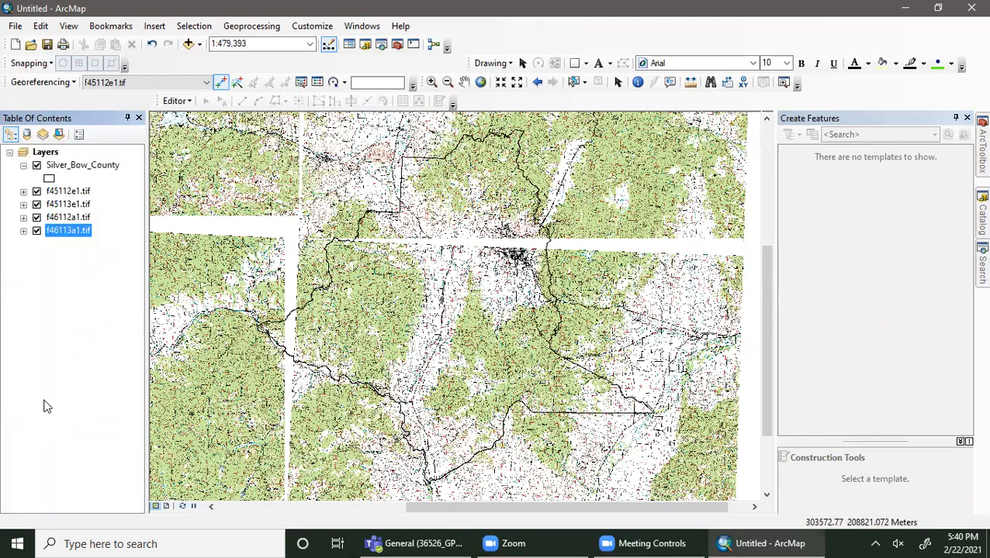
left_click(23, 192)
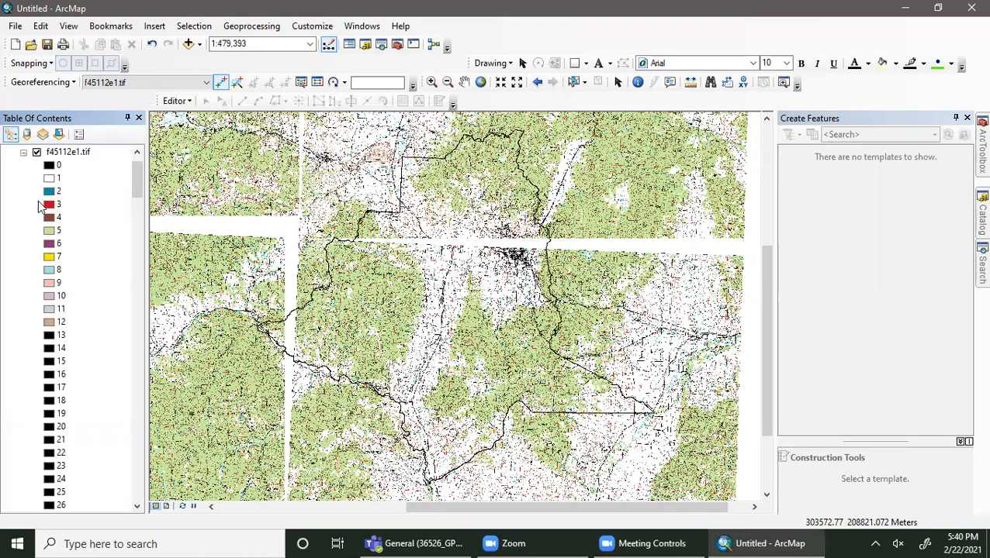
left_click(49, 179)
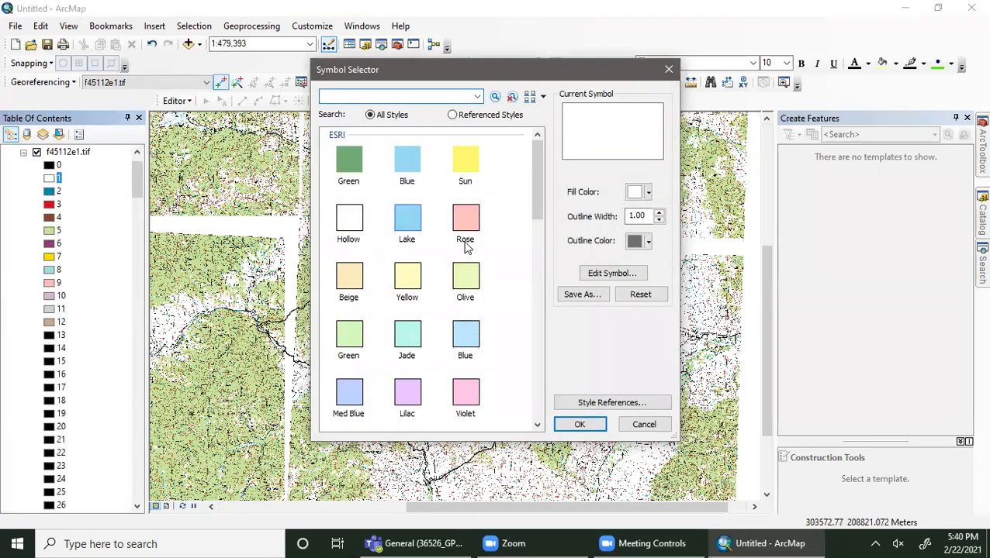
left_click(646, 194)
left_click(603, 214)
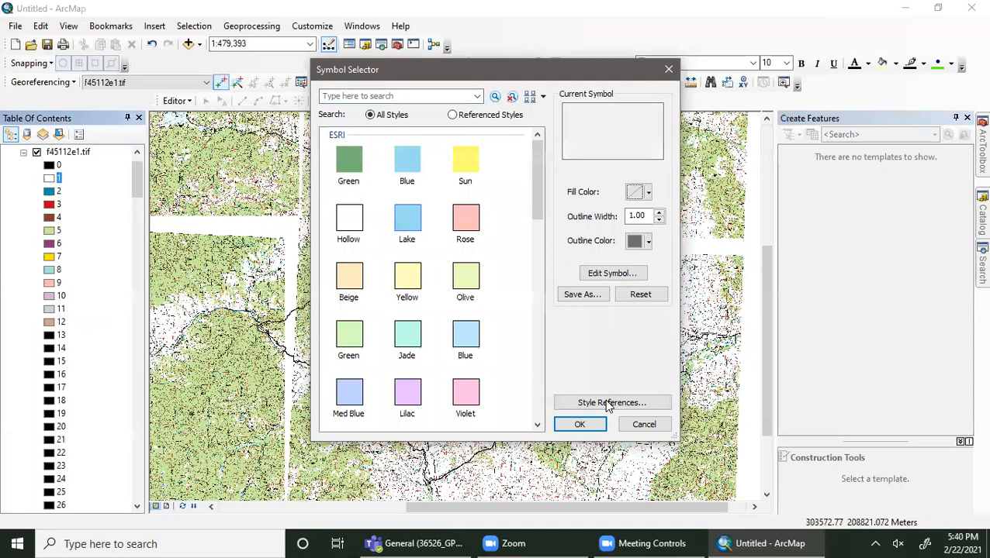
left_click(597, 422)
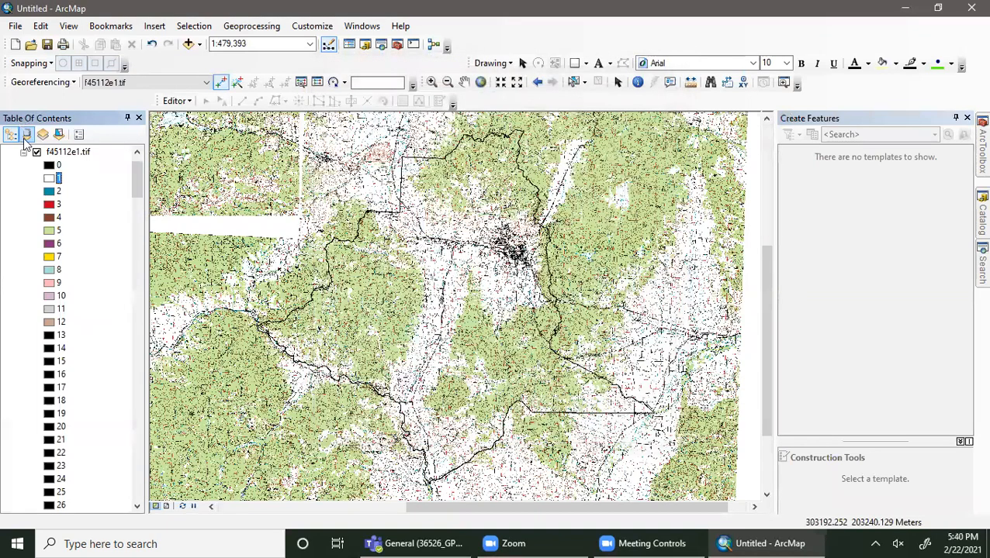
Set the fill of value 1 in the f45113e1.tif layer to No Color.
left_click(23, 152)
left_click(24, 204)
left_click(48, 178)
left_click(647, 193)
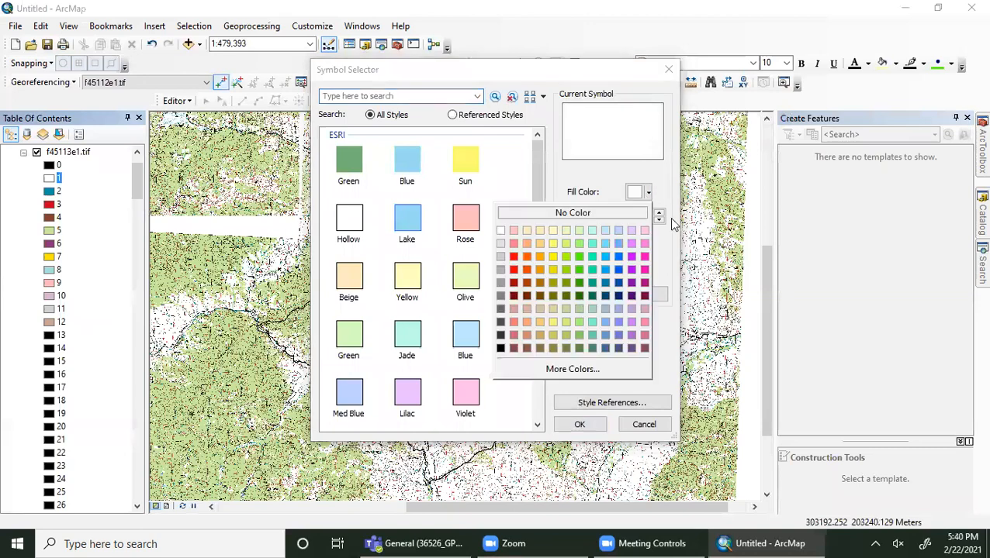
left_click(613, 214)
left_click(579, 425)
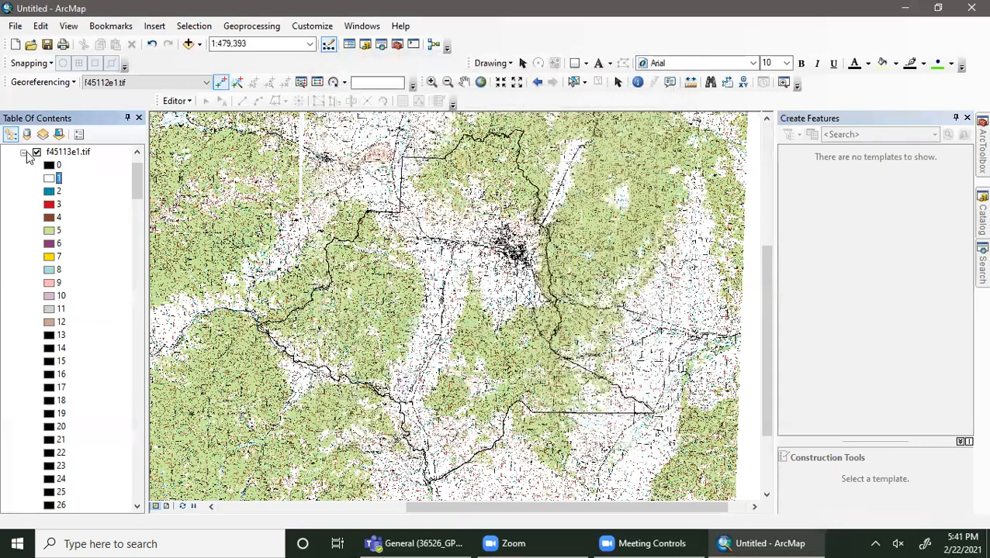
Set the fill of value 1 in the f46112a1.tif layer to No Color and collapse its legend.
left_click(24, 153)
left_click(23, 218)
left_click(48, 177)
left_click(648, 193)
left_click(606, 217)
left_click(586, 425)
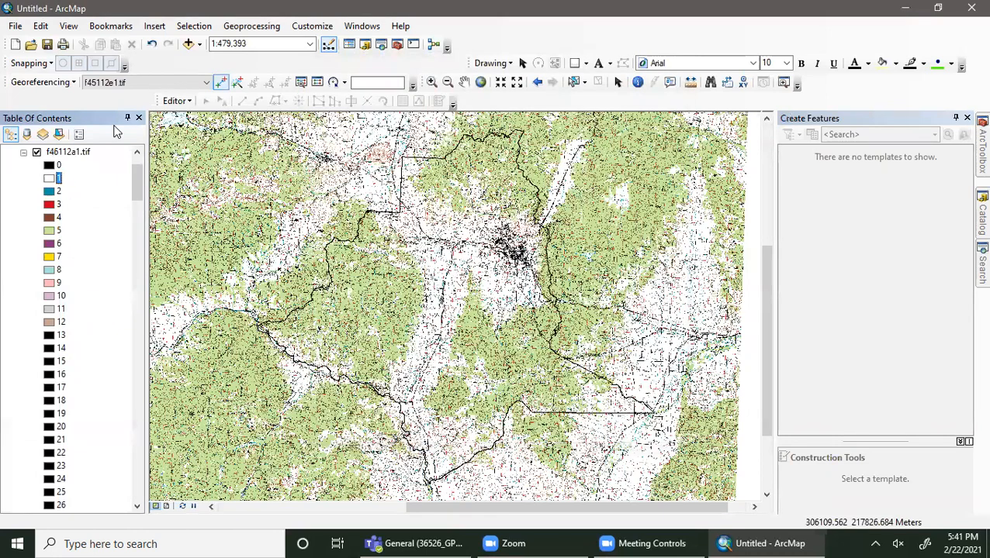
left_click(23, 154)
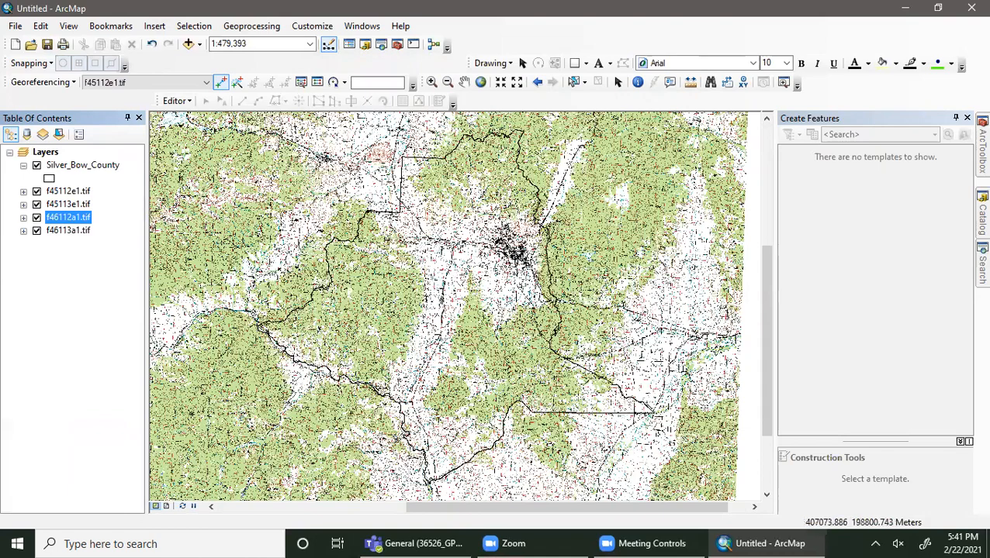
left_click(981, 214)
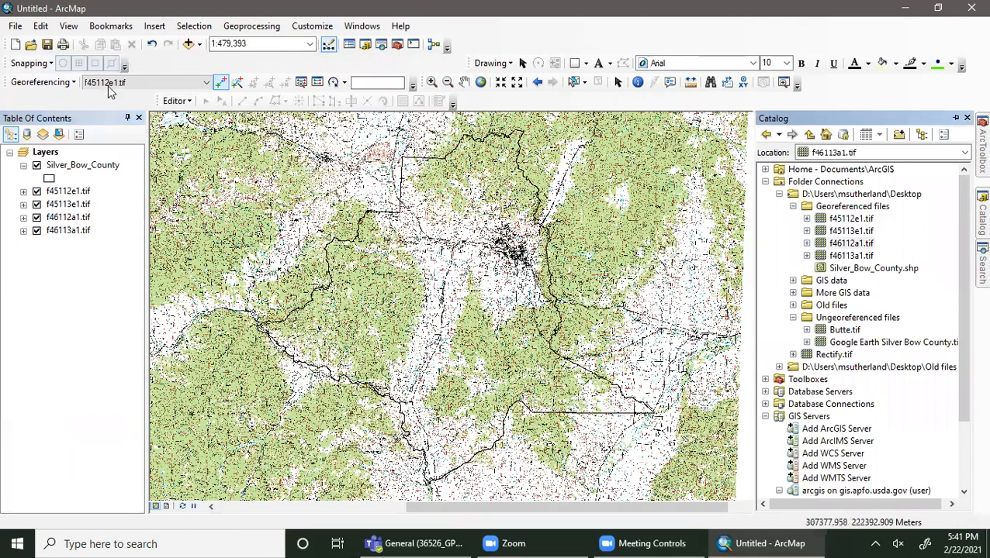
left_click(43, 82)
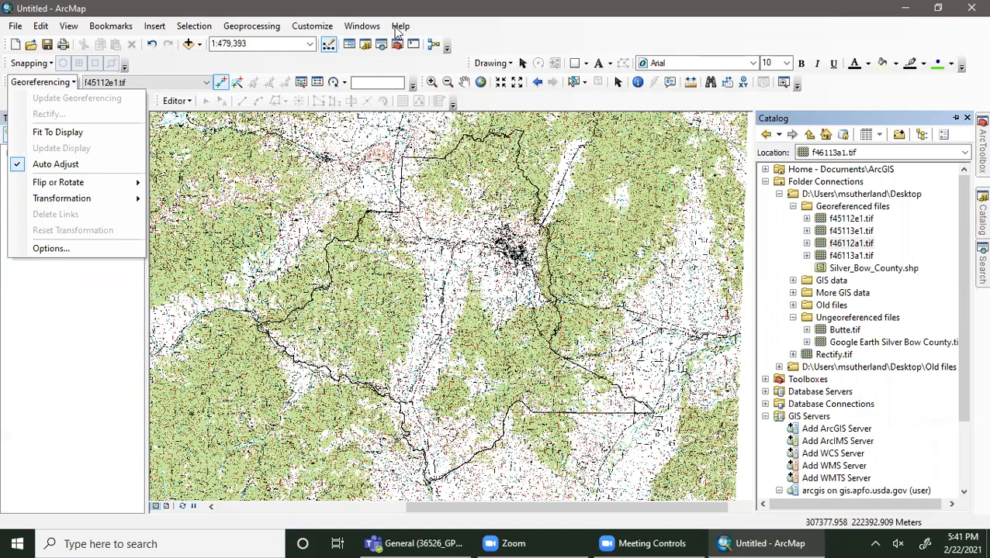
left_click(204, 83)
left_click(204, 83)
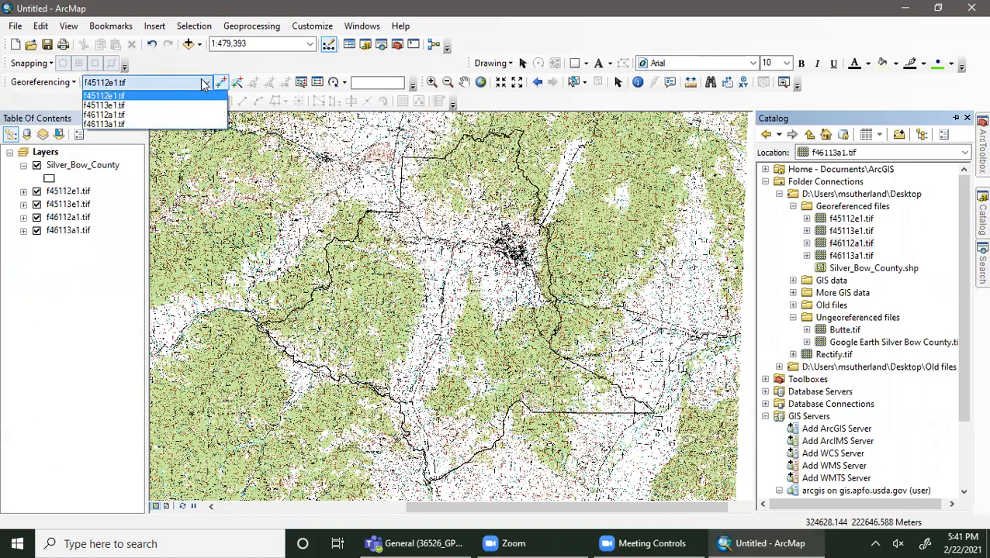
left_click(93, 95)
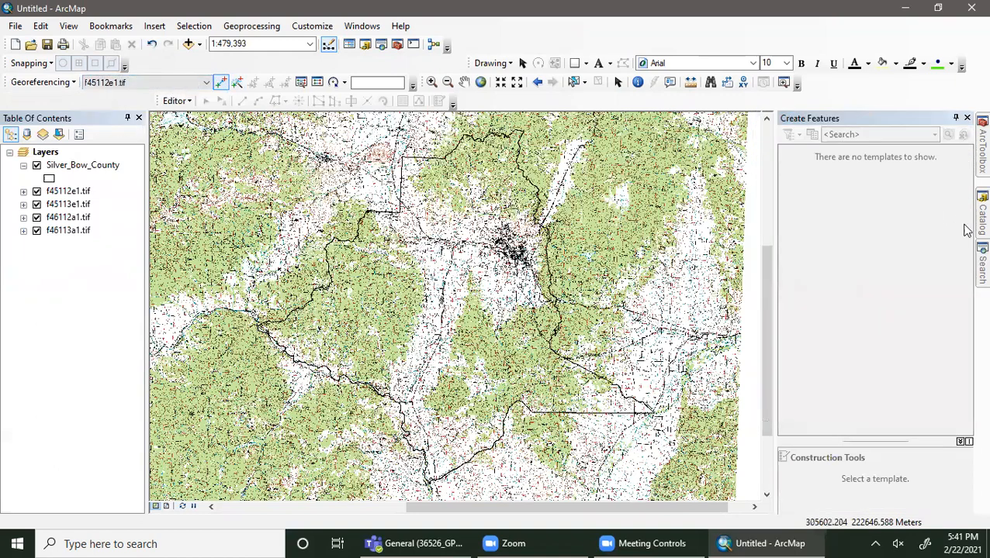
Add Butte.tif from the Ungeoreferenced files folder beneath the Silver_Bow_County layer and dismiss the spatial reference warning.
mouse_move(980, 211)
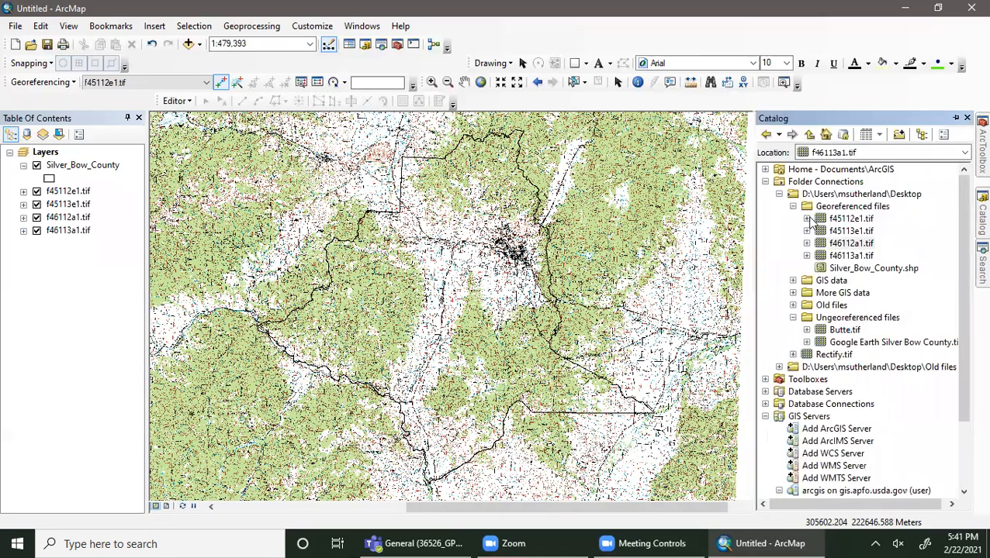
left_click(844, 331)
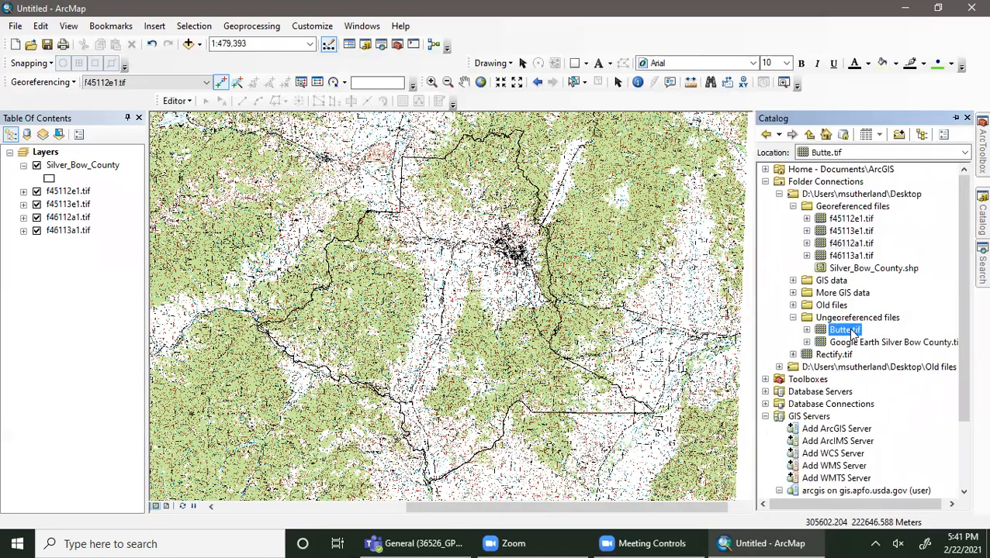
left_click_drag(854, 334, 49, 190)
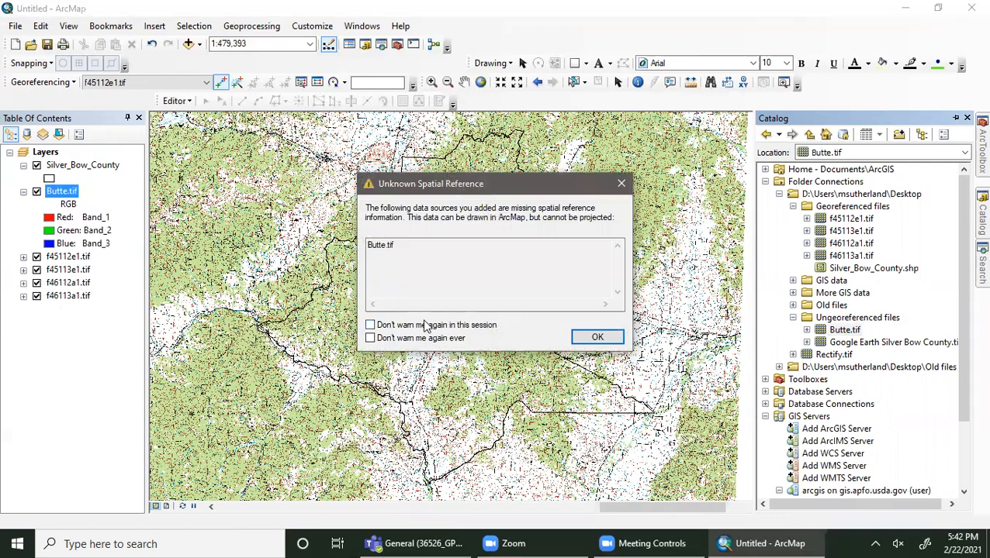
left_click(597, 337)
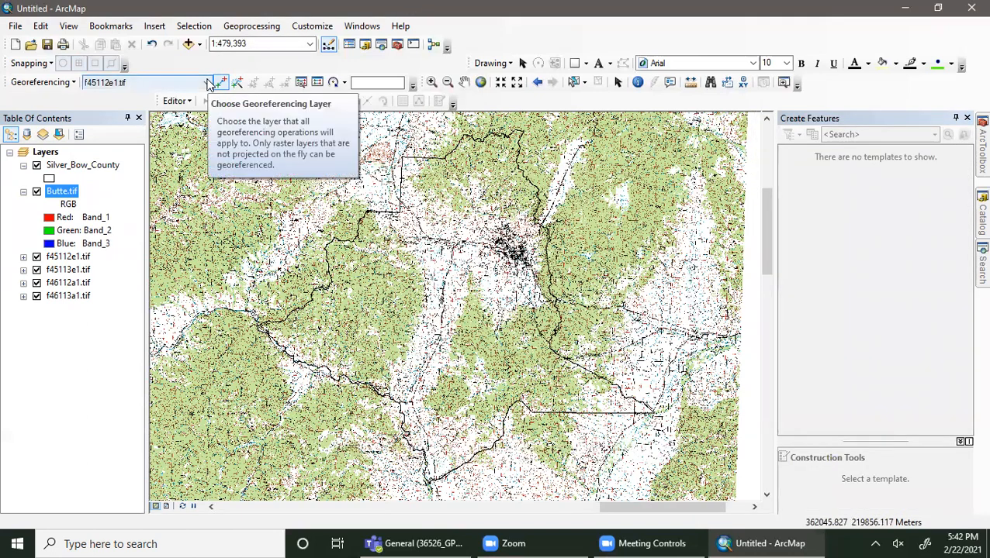
Choose Butte.tif as the layer that georeferencing operations apply to.
left_click(208, 82)
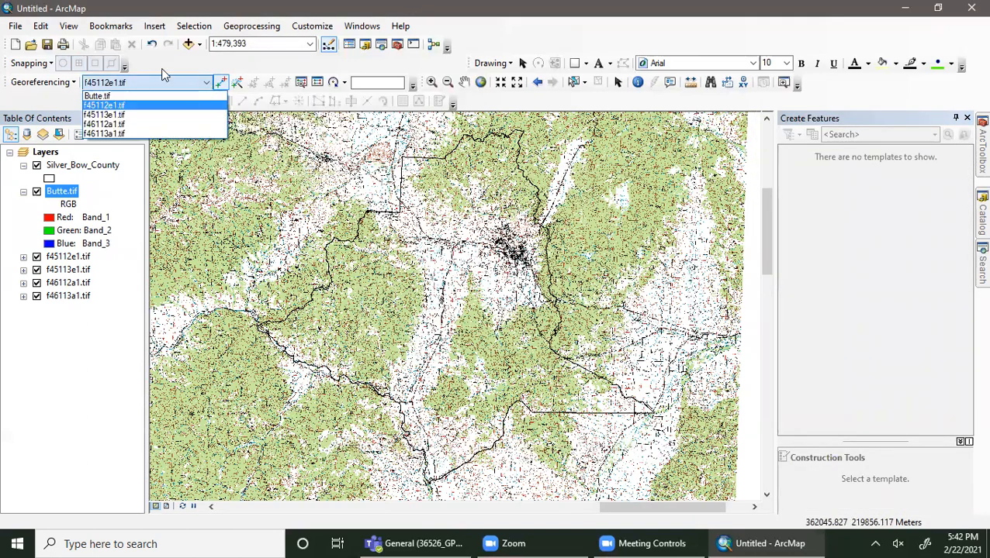
left_click(115, 96)
left_click(206, 82)
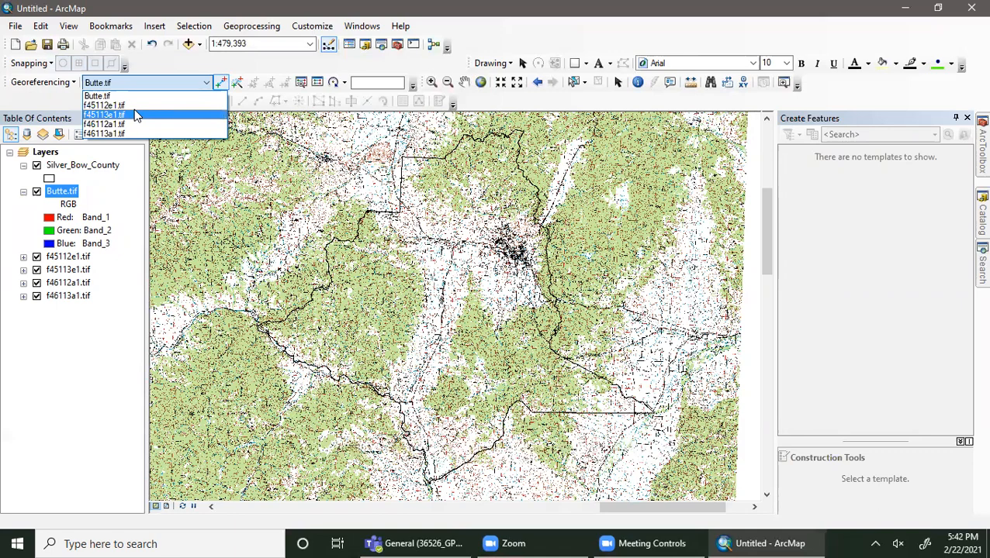
left_click(301, 86)
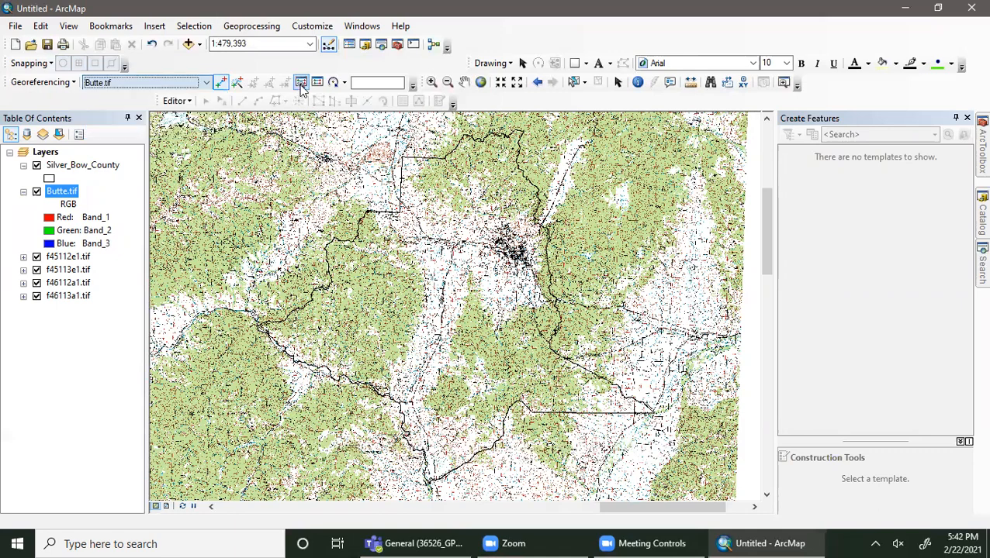
Open Butte.tif in a separate georeferencing viewer window, resize it and place it beside the map.
left_click(316, 83)
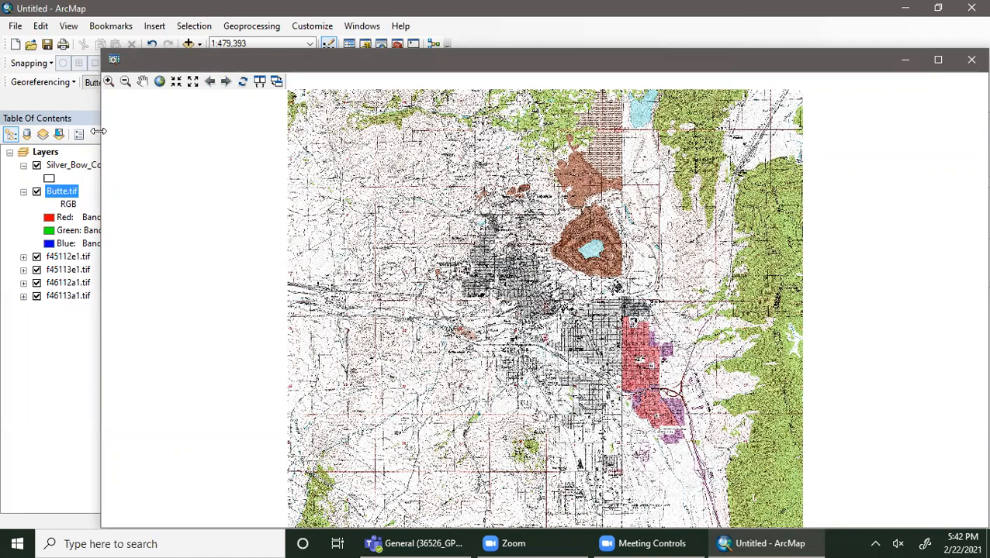
left_click_drag(99, 131, 267, 130)
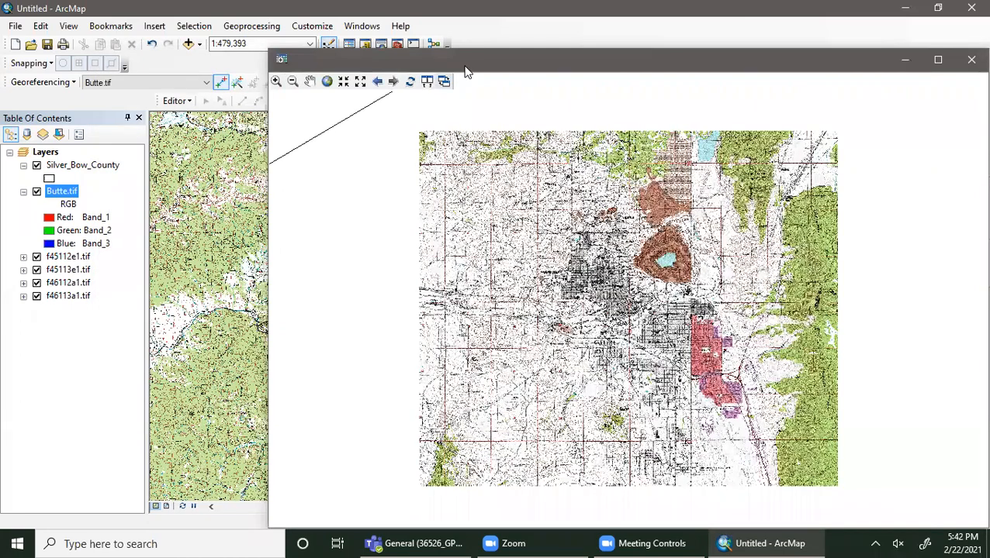
left_click_drag(466, 66, 770, 20)
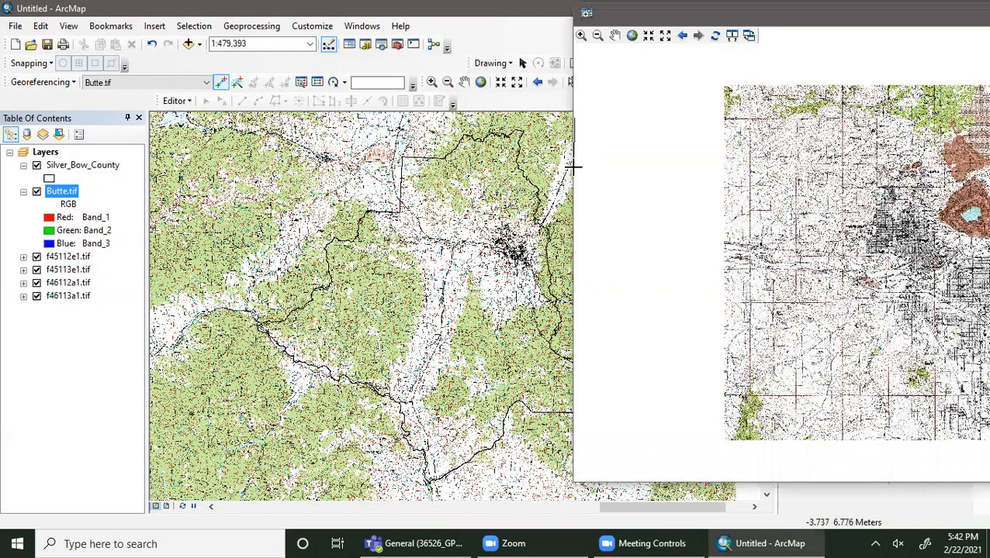
left_click_drag(572, 166, 680, 167)
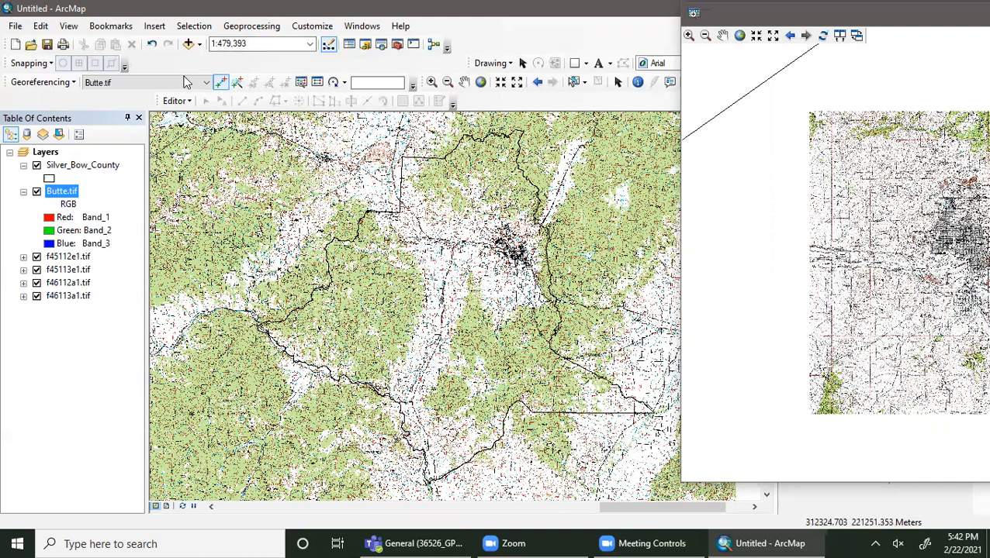
left_click(748, 91)
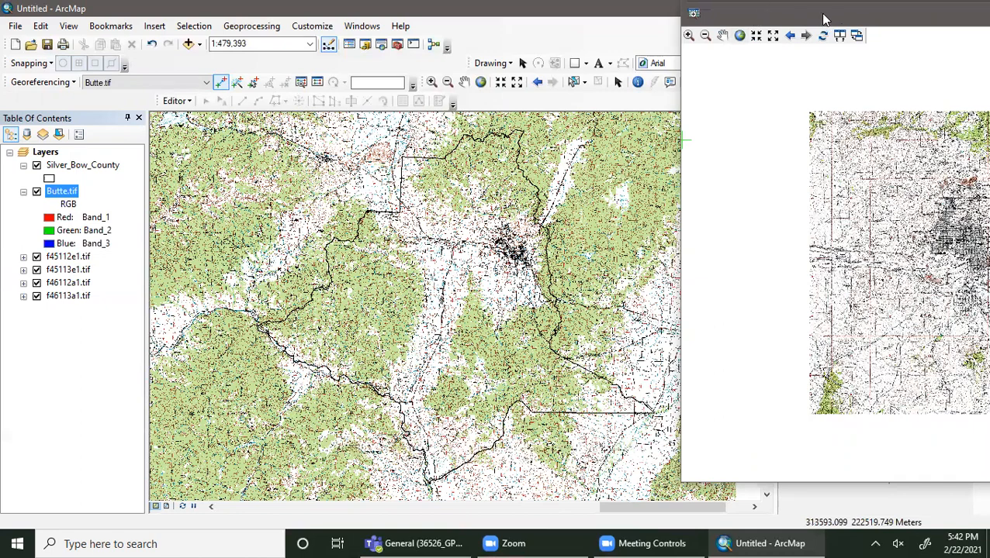
left_click_drag(826, 19, 321, 56)
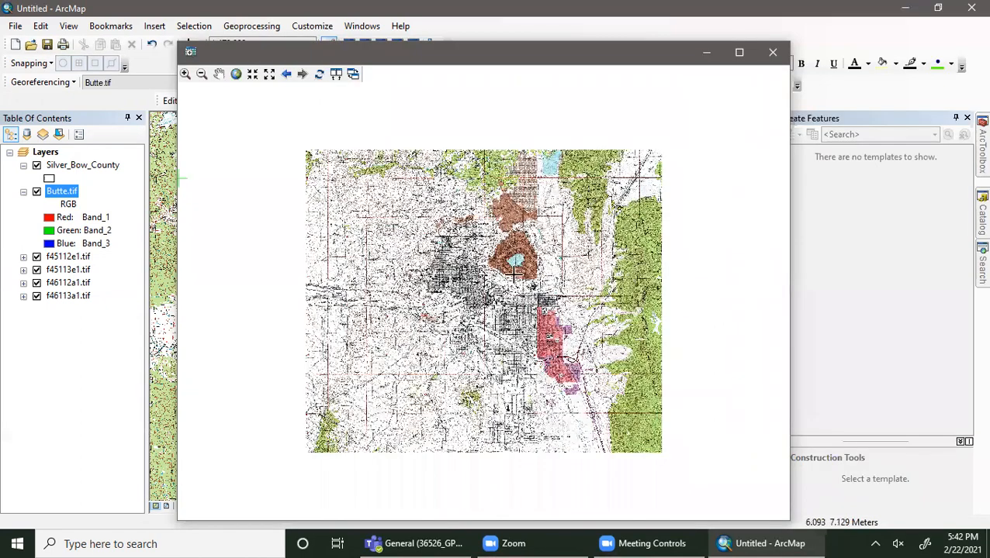
left_click_drag(561, 52, 989, 61)
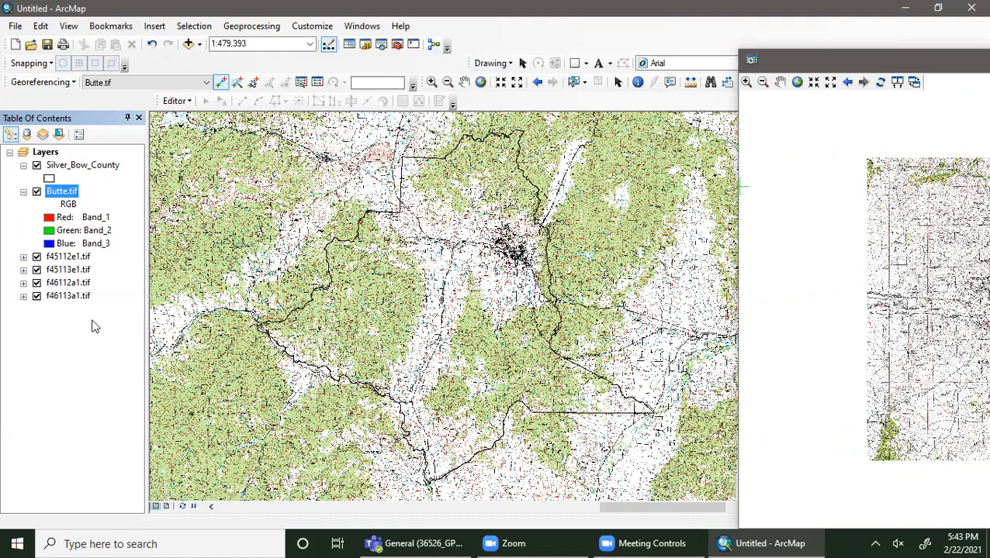
Examine Butte.tif up close in the viewer, return it to its full extent and shift the viewer window across the map.
left_click(432, 82)
left_click_drag(876, 208, 974, 298)
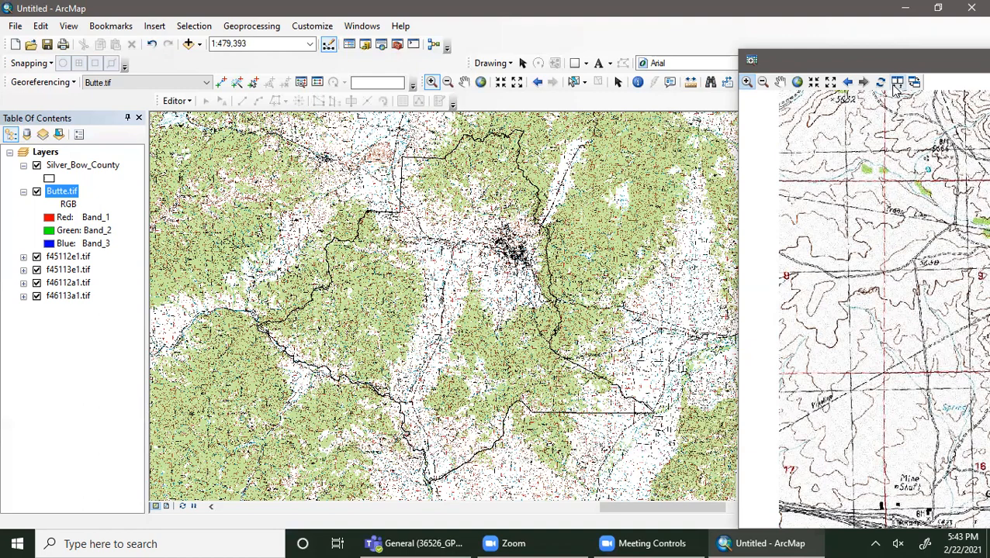
left_click(798, 83)
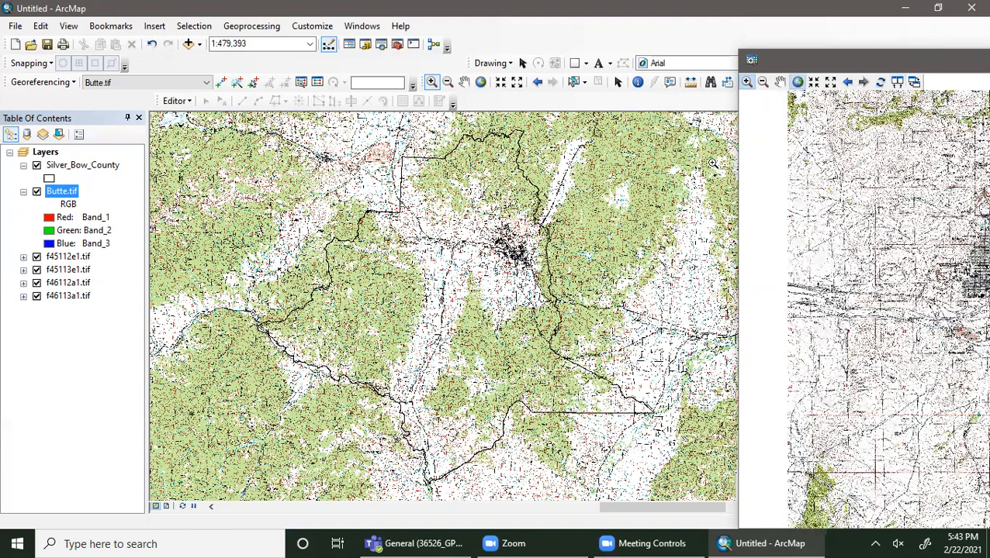
double_click(816, 60)
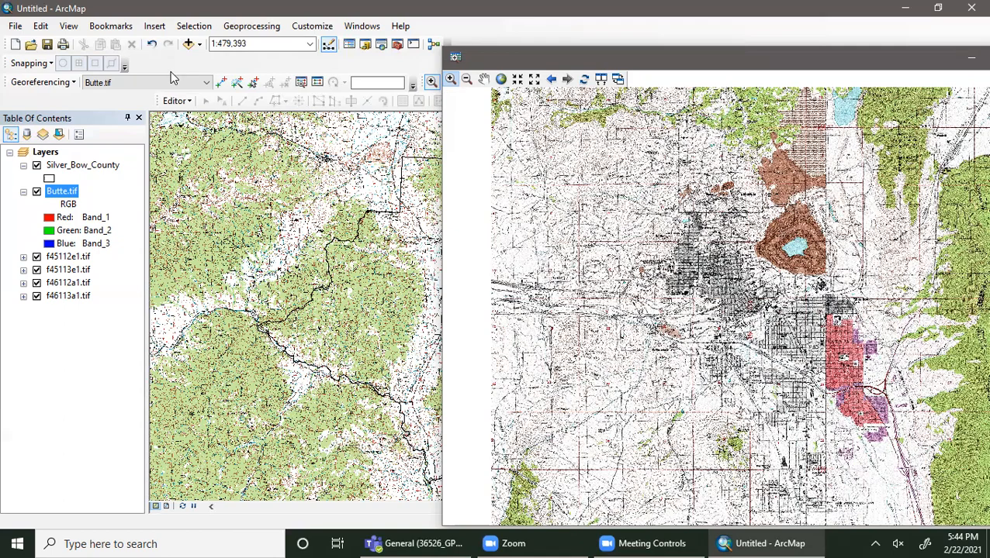
Review the georeferencing symbol and residual options and leave them without making changes.
left_click(43, 81)
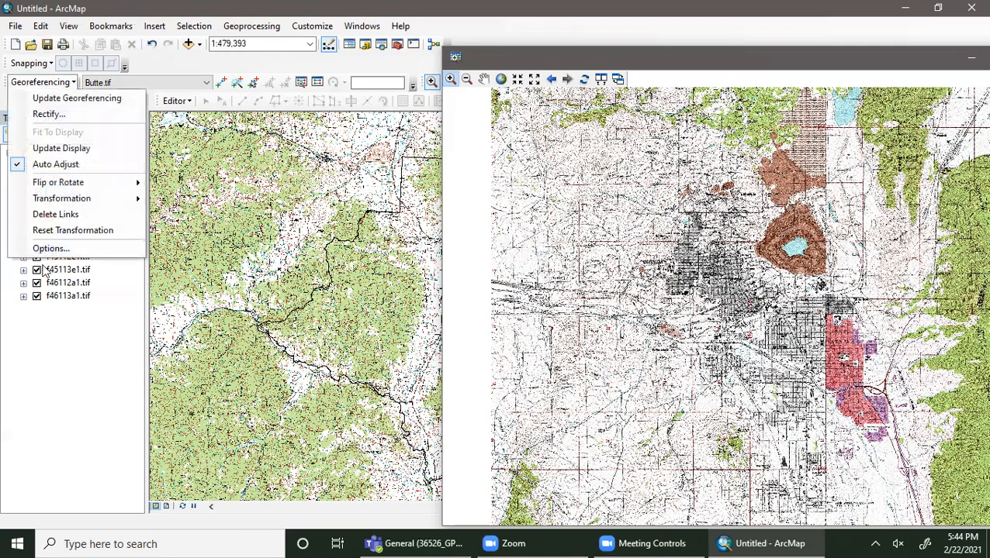
left_click(51, 249)
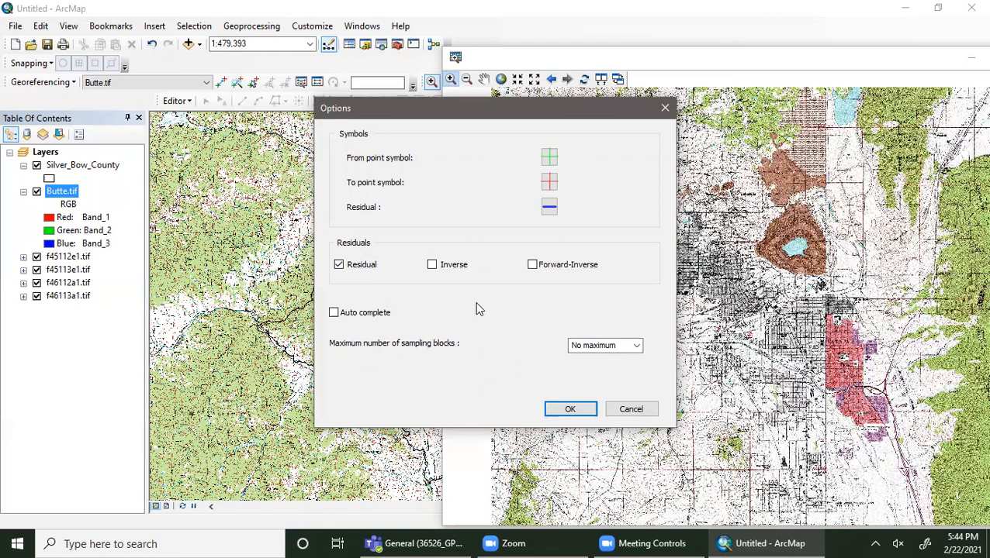
left_click(613, 409)
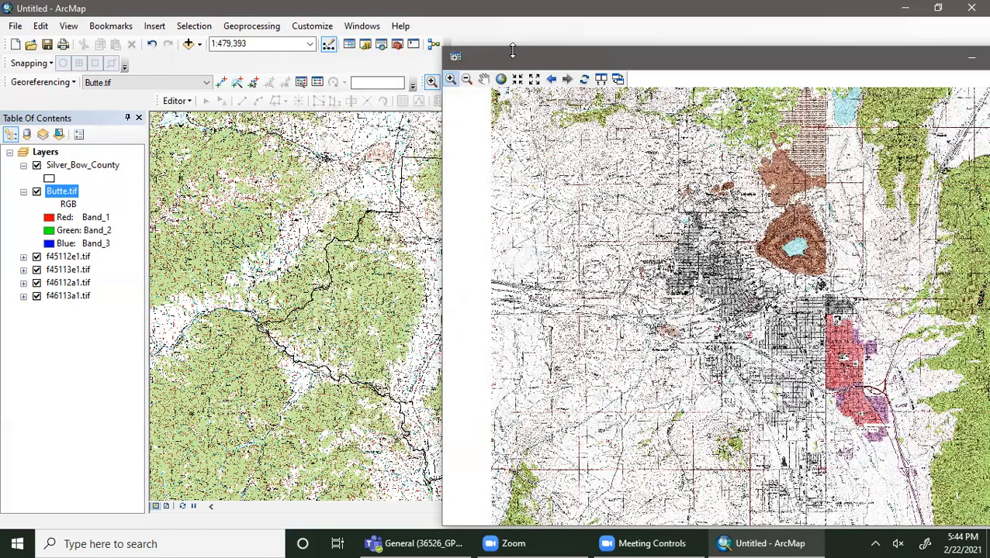
Move the Butte.tif viewer aside to uncover the main map and bring the Butte area of the map into close view.
left_click_drag(512, 51, 515, 30)
left_click_drag(746, 42, 985, 62)
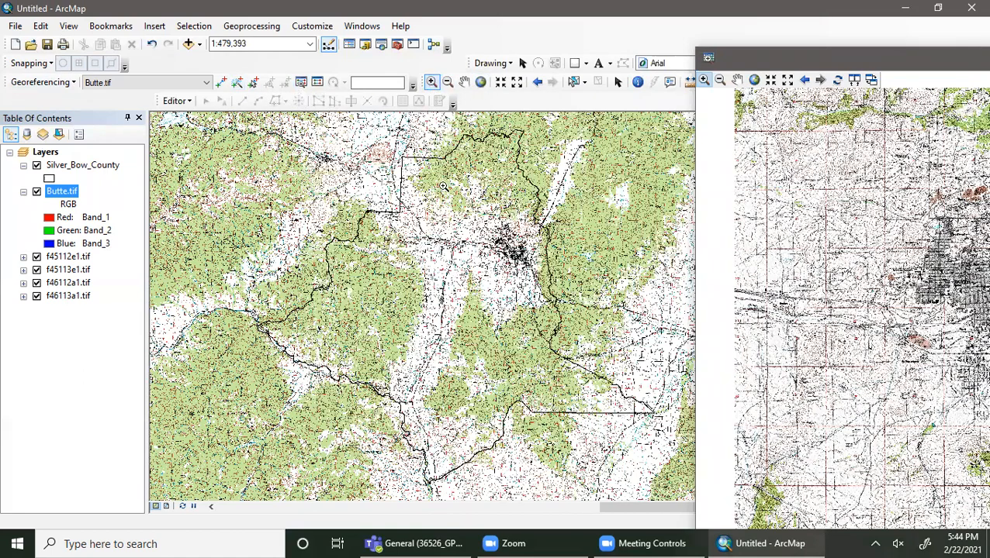
left_click_drag(418, 208, 562, 354)
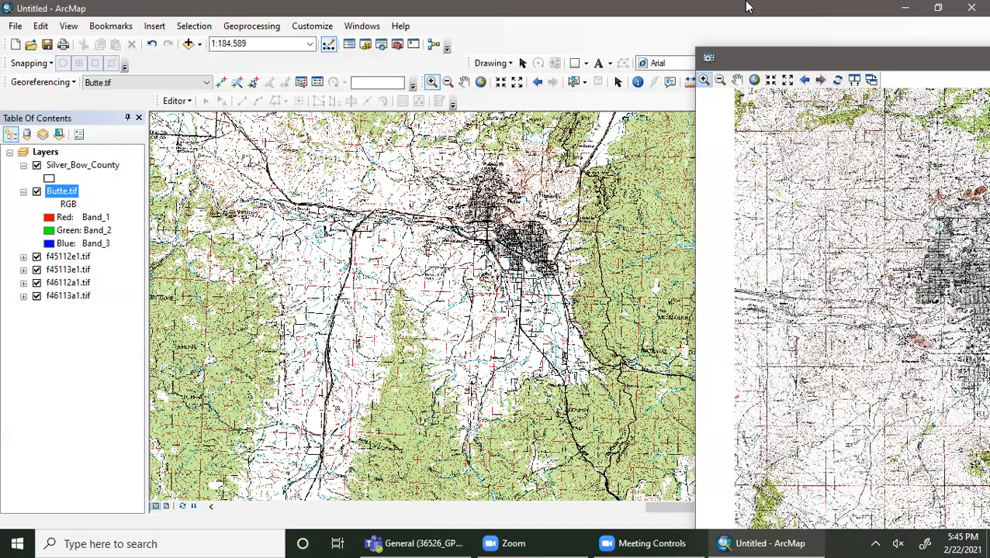
Import Topocolormap.clr from the Topos folder under Old files, 1-21-21, as the colormap of the f45112e1.tif layer.
left_click(51, 259)
right_click(51, 259)
left_click(93, 466)
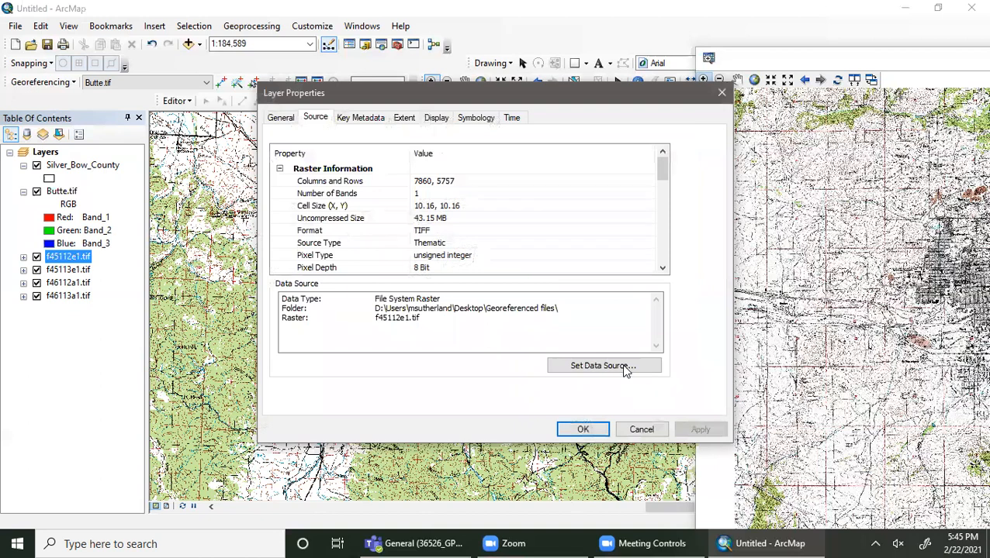
left_click(476, 117)
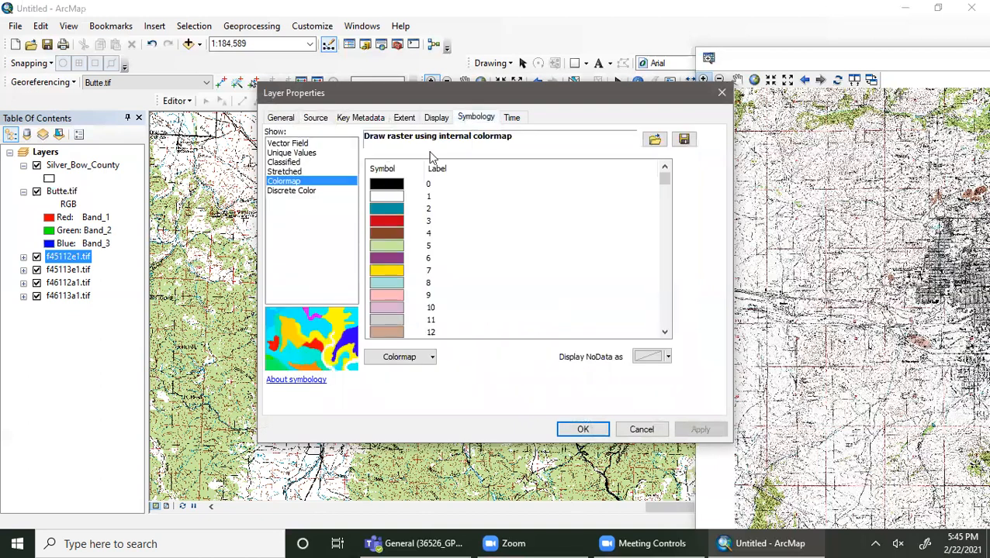
left_click(419, 359)
left_click(420, 375)
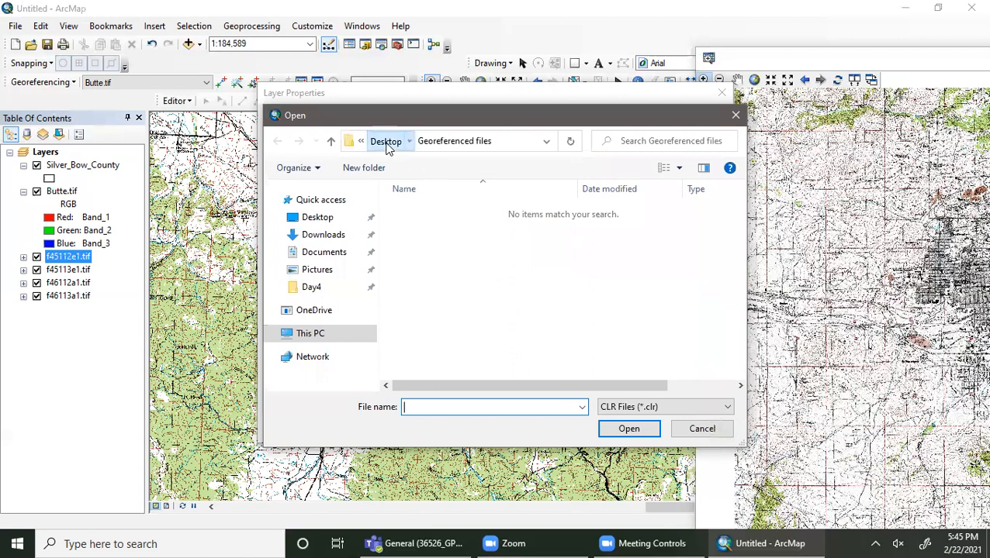
left_click(389, 145)
double_click(427, 225)
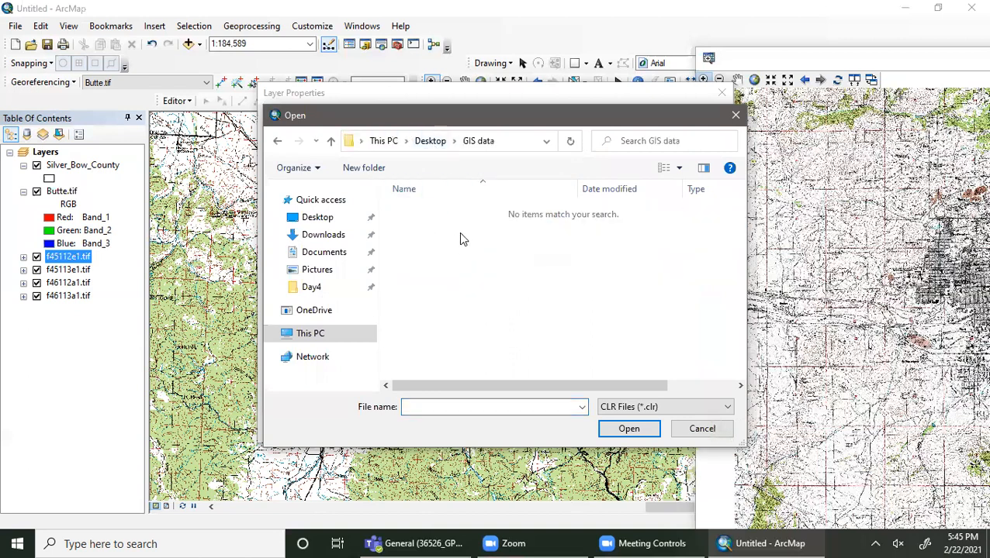
left_click(438, 146)
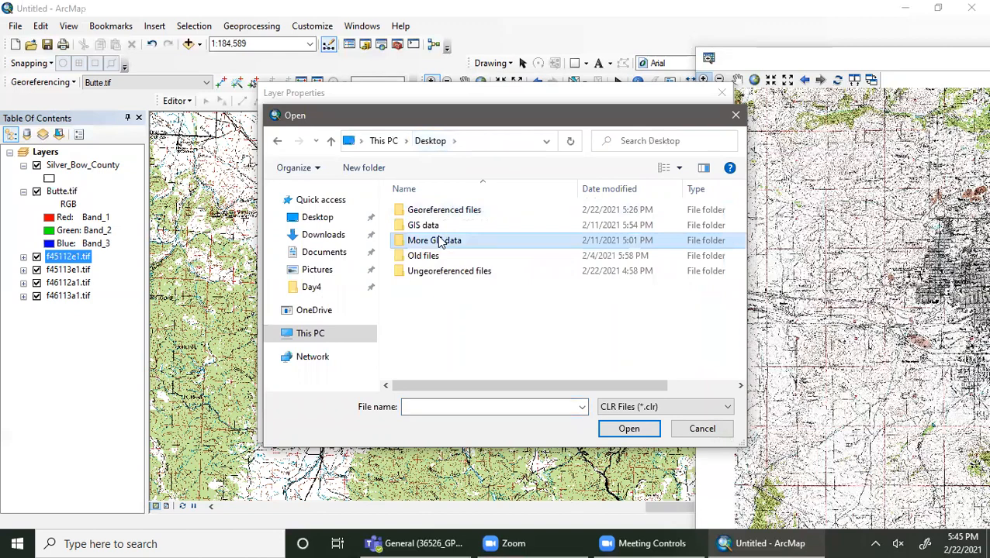
double_click(439, 242)
left_click(386, 141)
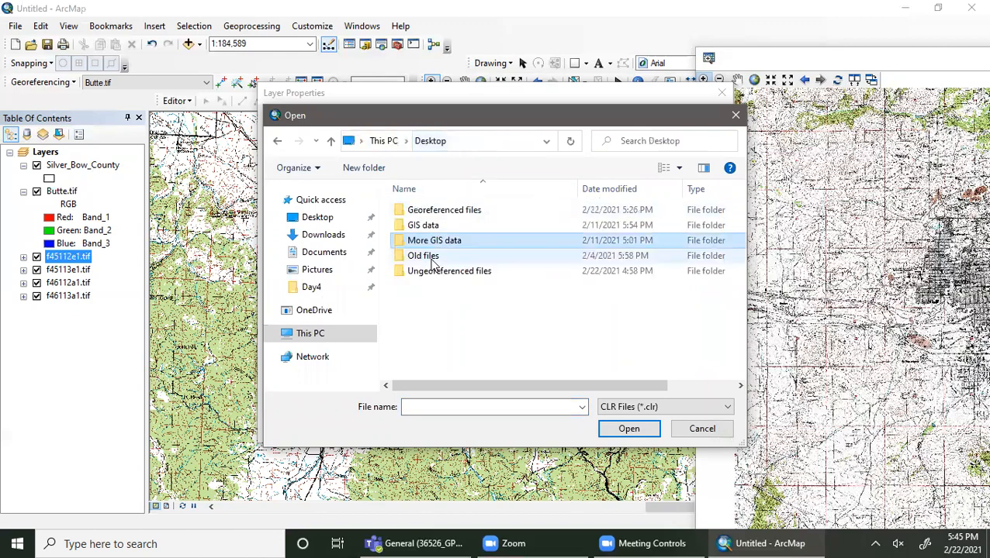
double_click(428, 256)
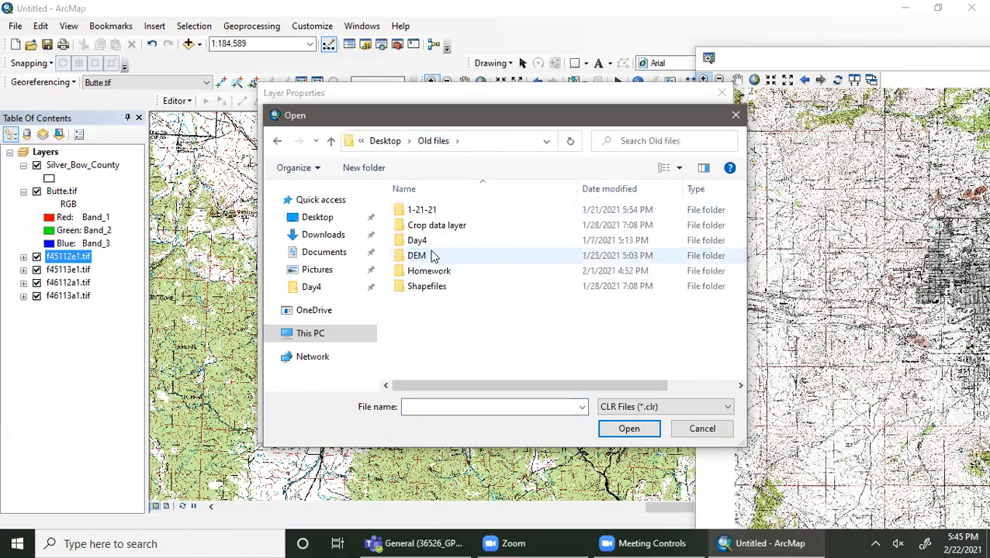
double_click(421, 209)
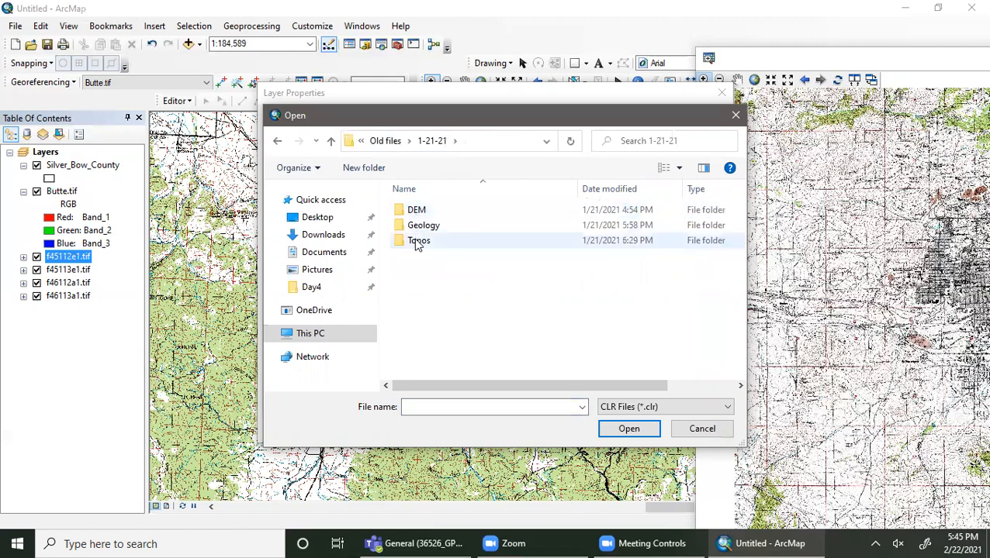
double_click(423, 243)
left_click(428, 225)
left_click(432, 210)
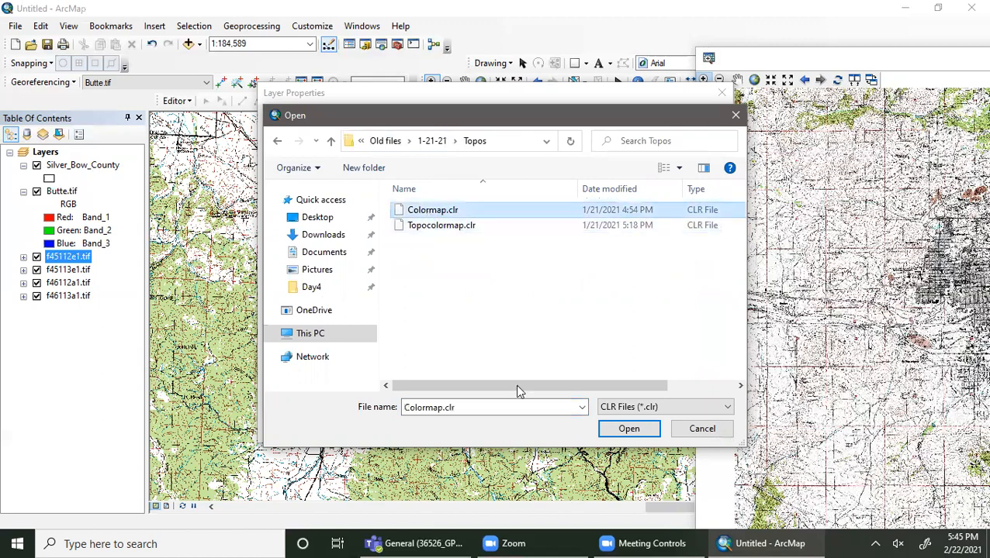
left_click(439, 226)
left_click(627, 429)
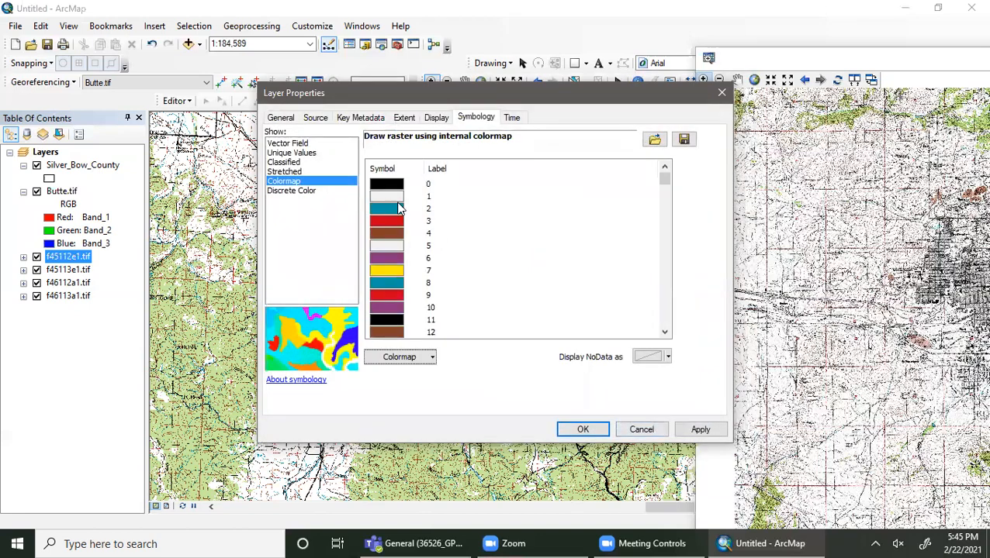
Set colormap values 1, 2, 4 and 5 of f45112e1.tif to No Color.
left_click(390, 195)
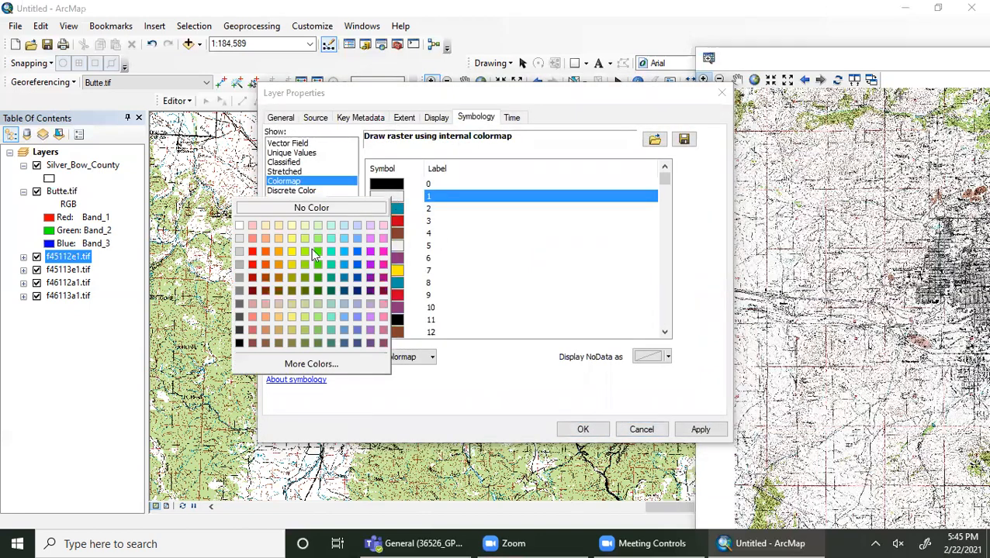
left_click(314, 209)
left_click(390, 208)
left_click(311, 221)
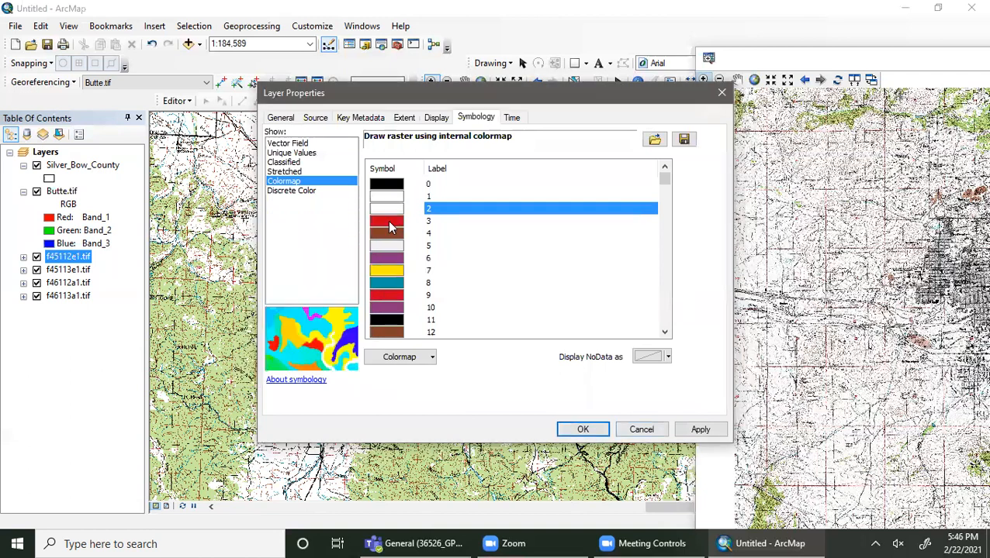
left_click(397, 232)
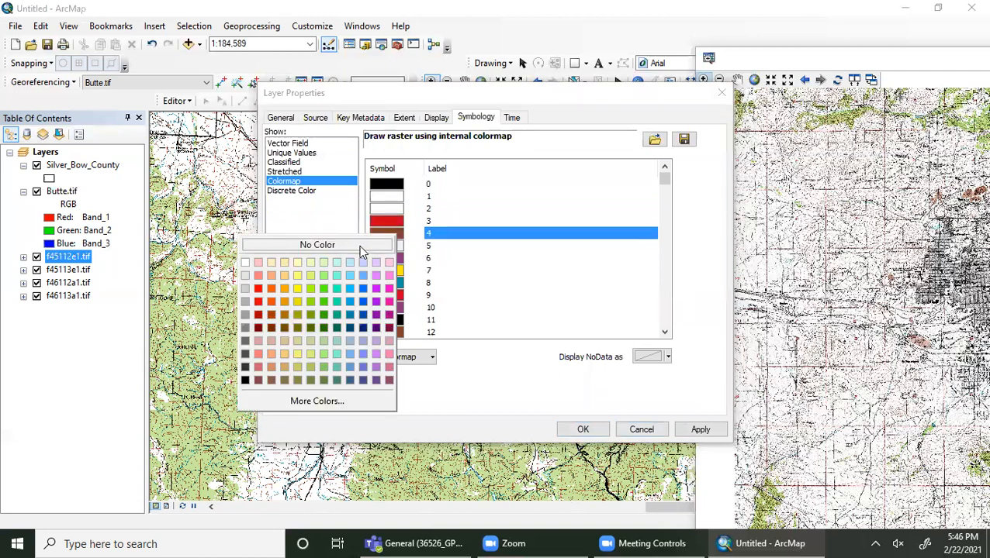
left_click(314, 244)
left_click(392, 247)
left_click(327, 260)
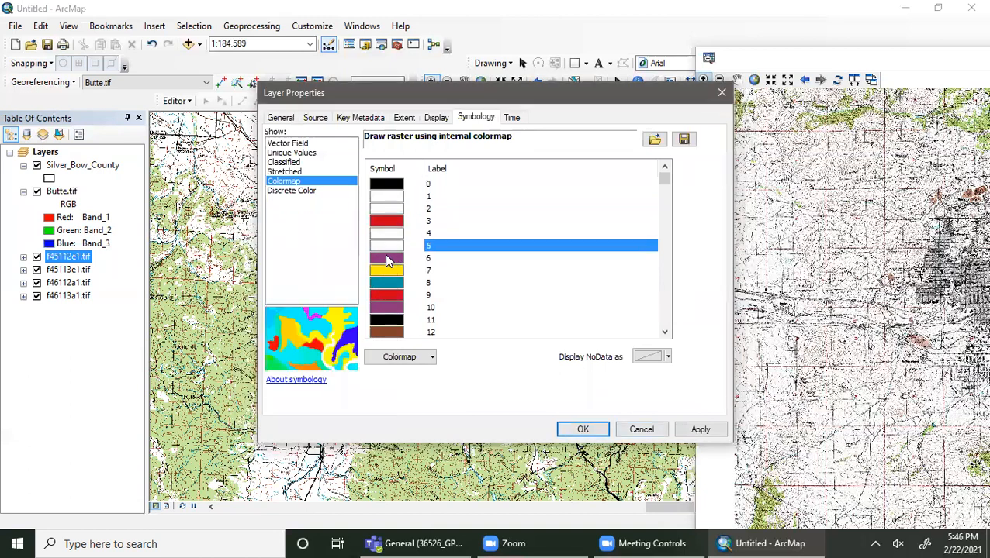
Set colormap values 6, 7, 8 and 10 of f45112e1.tif to No Color.
left_click(388, 259)
left_click(387, 258)
left_click(327, 264)
left_click(390, 271)
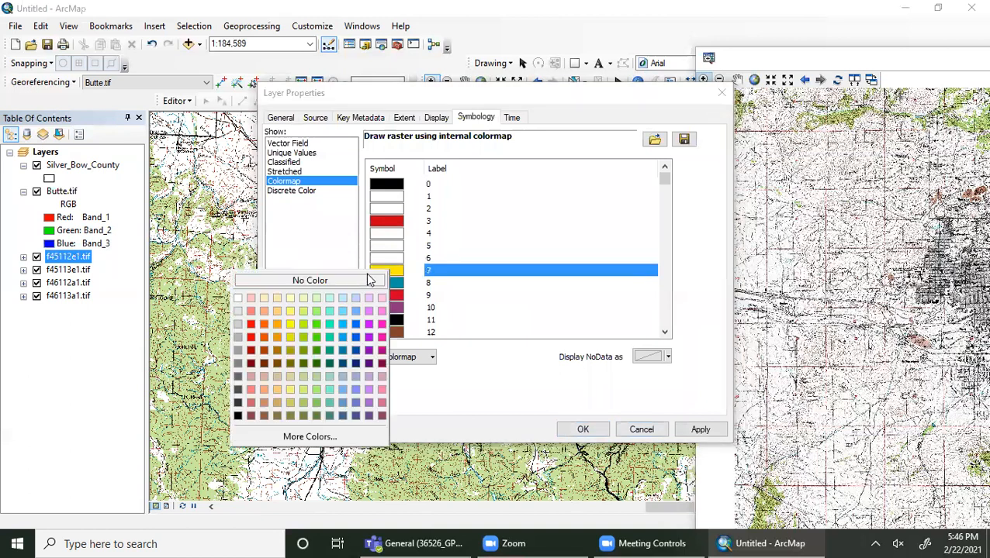
left_click(343, 281)
left_click(388, 283)
left_click(388, 283)
left_click(282, 297)
left_click(386, 307)
left_click(387, 307)
left_click(330, 319)
Set colormap values 11 and 12 of f45112e1.tif to No Color and apply the new symbology to the layer.
left_click(381, 328)
left_click(381, 328)
left_click(320, 332)
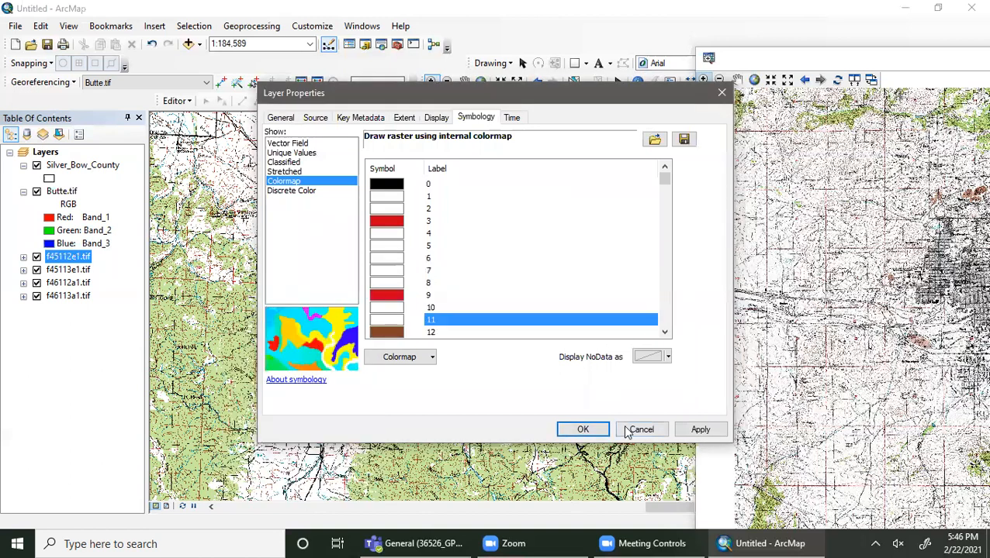
scroll(488, 310, "down", 1)
left_click(388, 295)
left_click(388, 296)
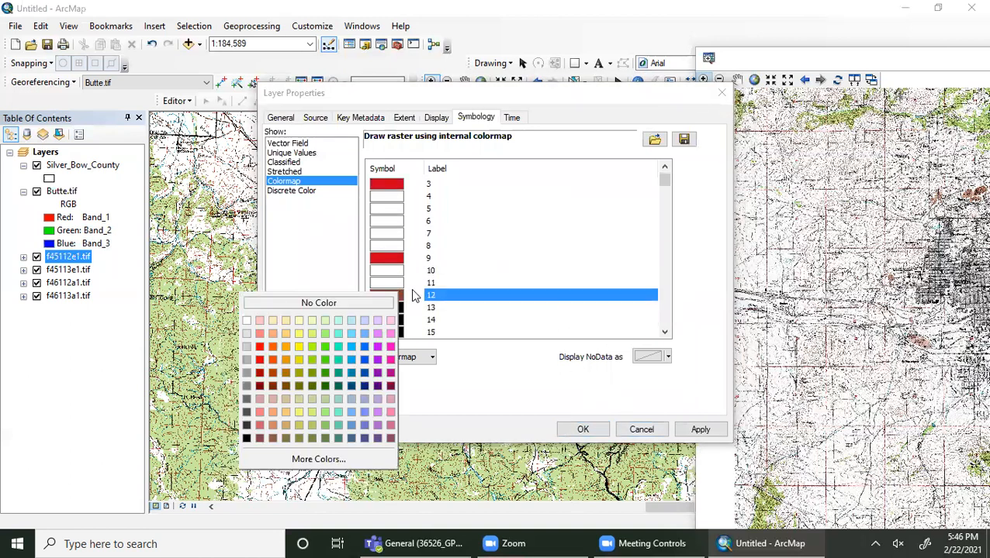
left_click(347, 305)
left_click(593, 431)
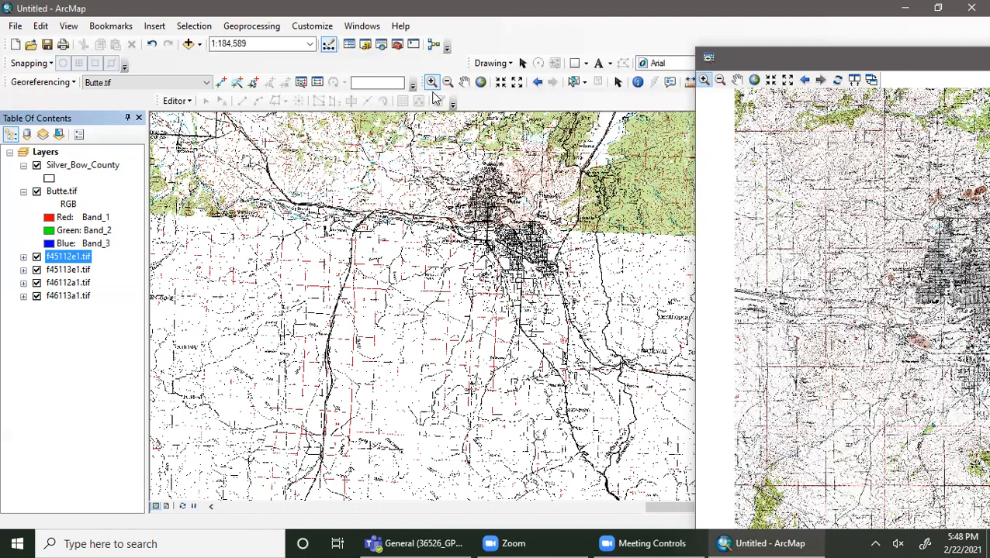
Bring the red section lines around Radio Towers into view at 1:50,000 and open the link table for Butte.tif.
left_click(467, 361)
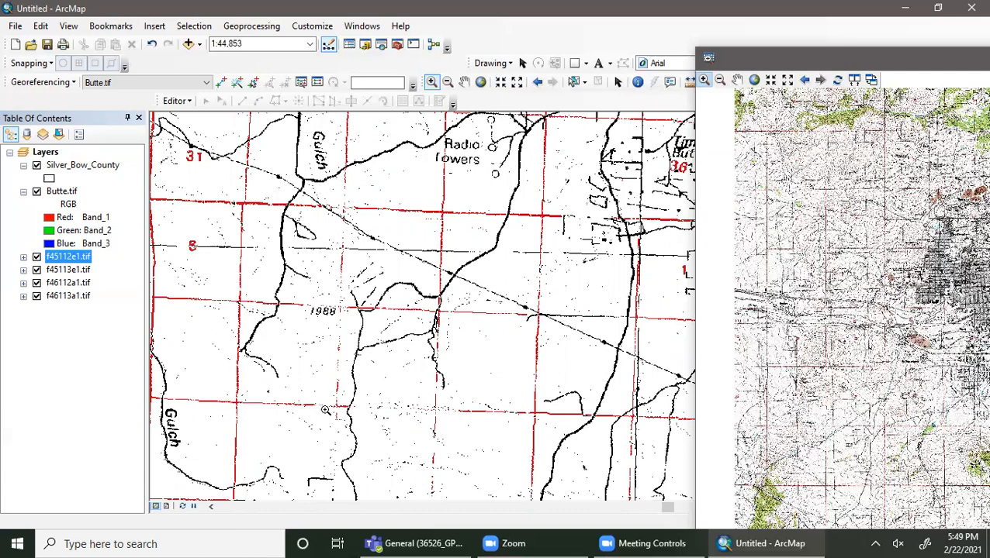
scroll(324, 412, "up", 2)
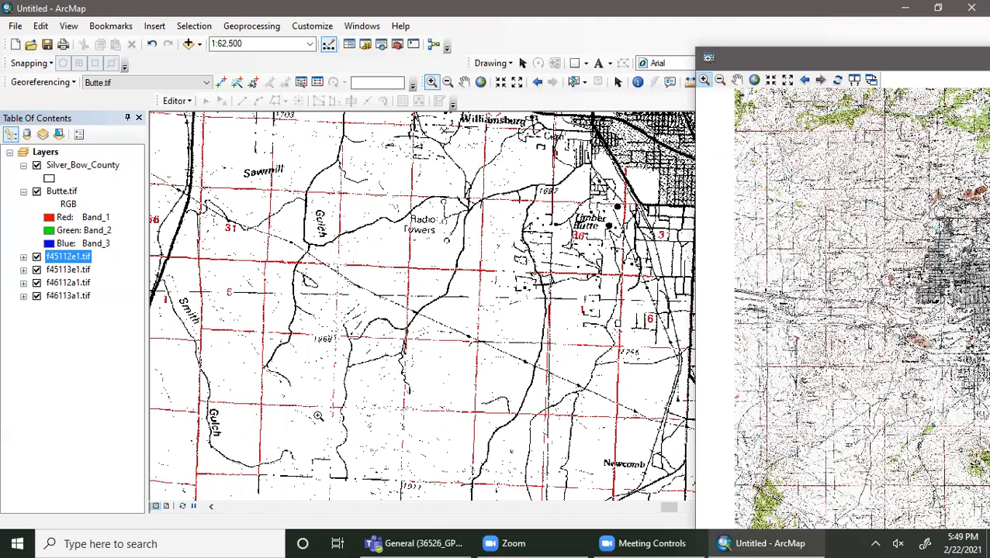
scroll(317, 417, "down", 2)
scroll(317, 416, "up", 3)
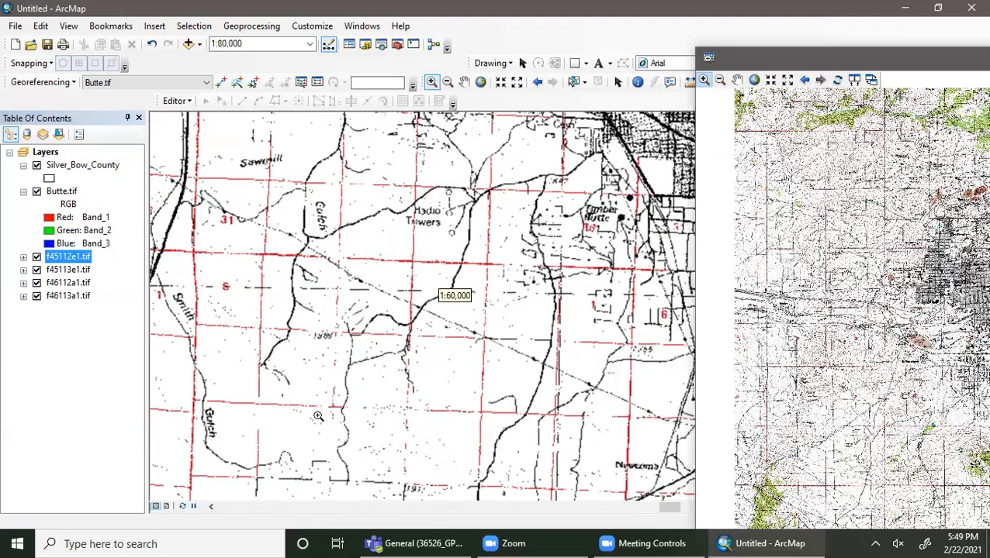
scroll(317, 417, "up", 1)
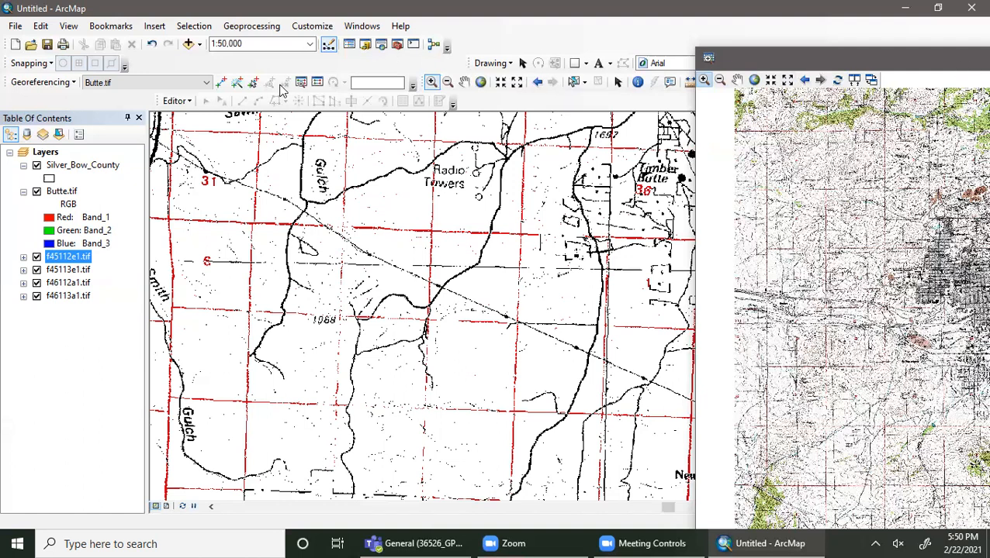
left_click(317, 84)
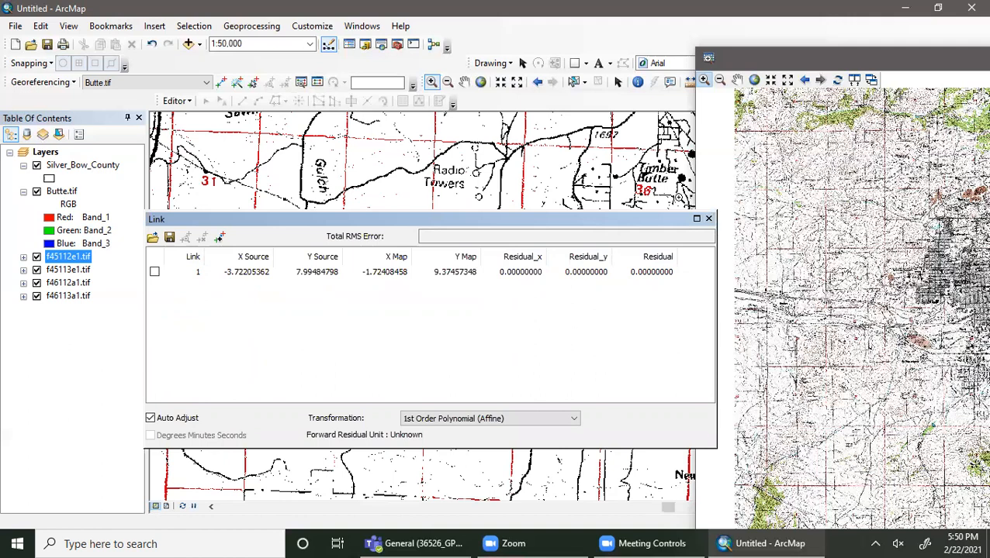
Add three control-point links from locations on Butte.tif in the viewer to locations on the topographic map.
left_click(220, 82)
left_click(891, 188)
left_click(594, 180)
left_click(802, 256)
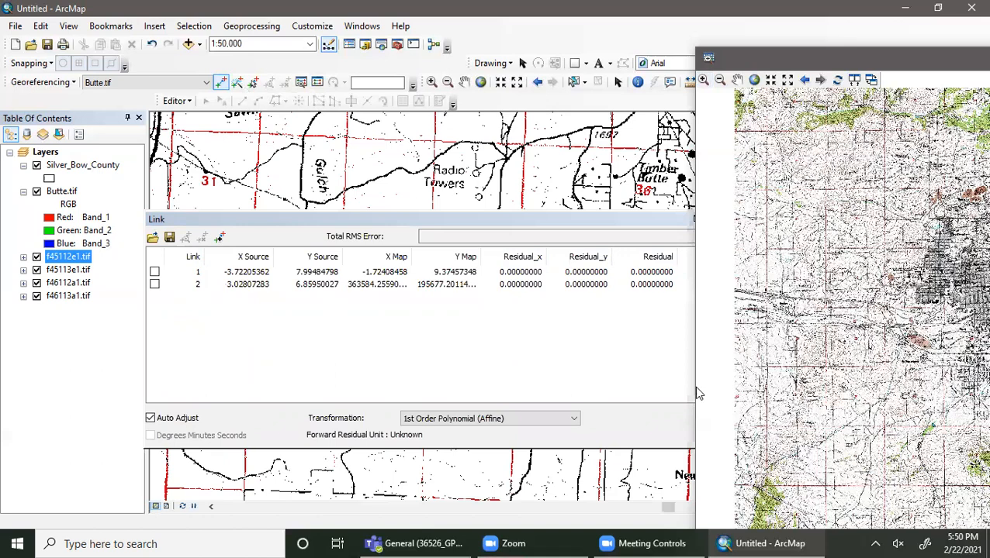
left_click(590, 464)
left_click(823, 201)
left_click(565, 156)
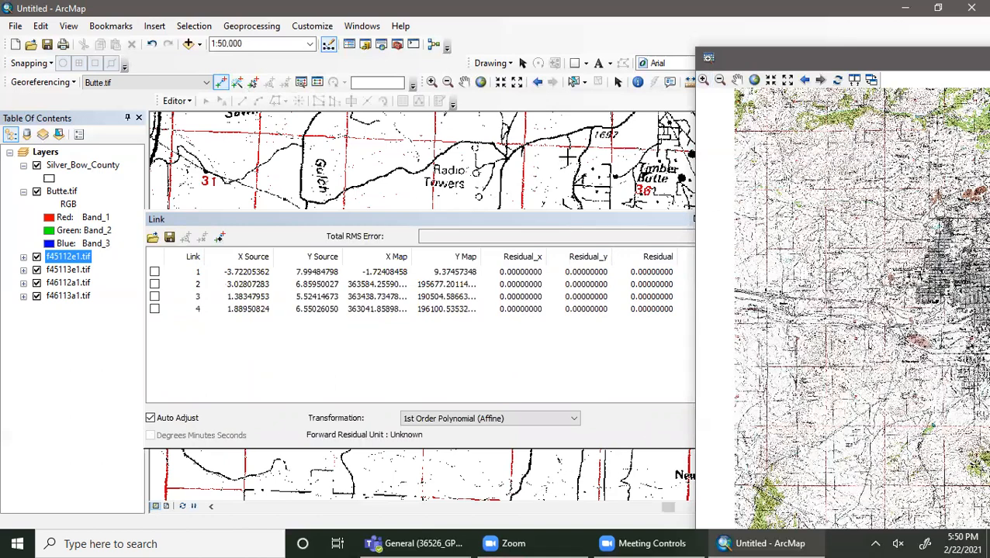
Enable all four links in the link table so they are used in the 1st Order Polynomial transformation.
left_click(154, 284)
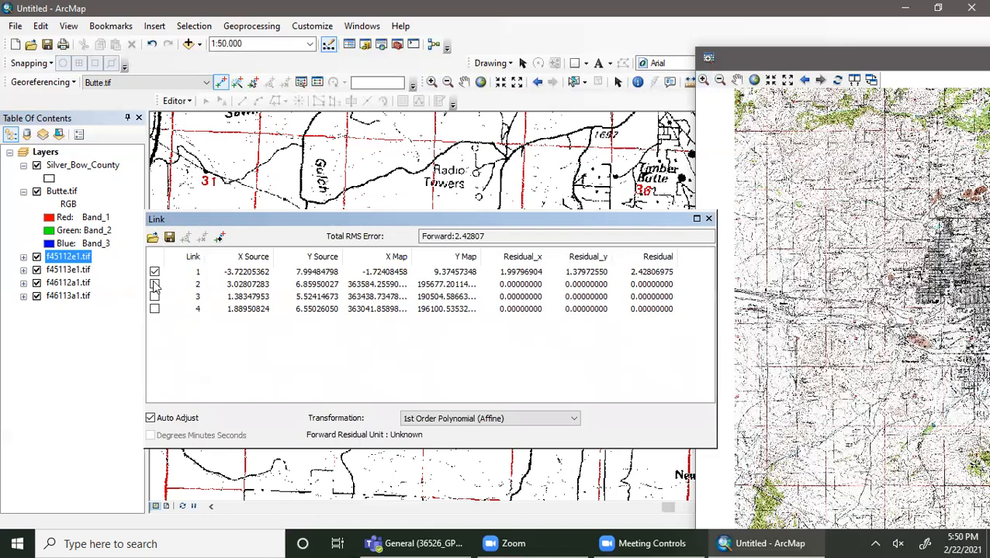
left_click(155, 309)
left_click(154, 309)
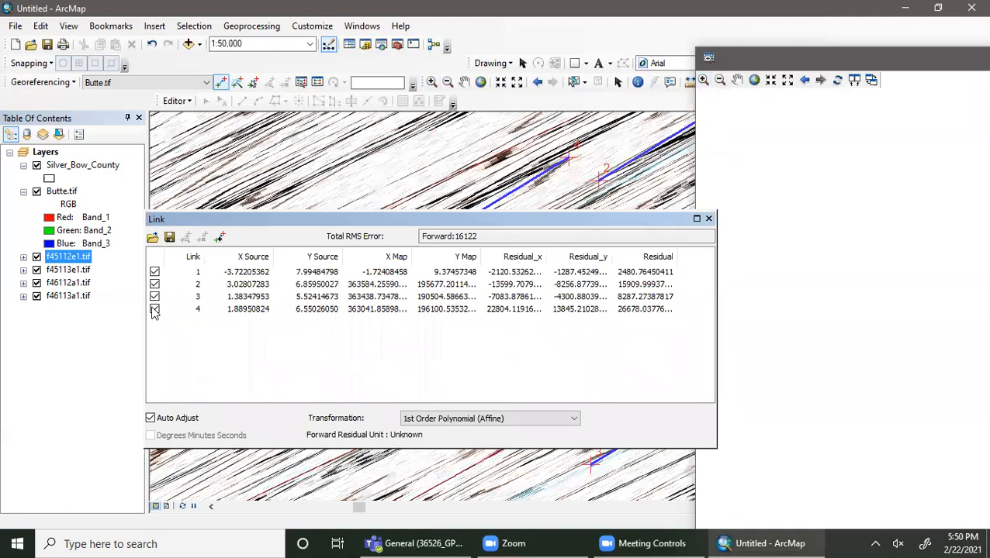
Disable all four control-point links in the link table for Butte.tif.
left_click(155, 309)
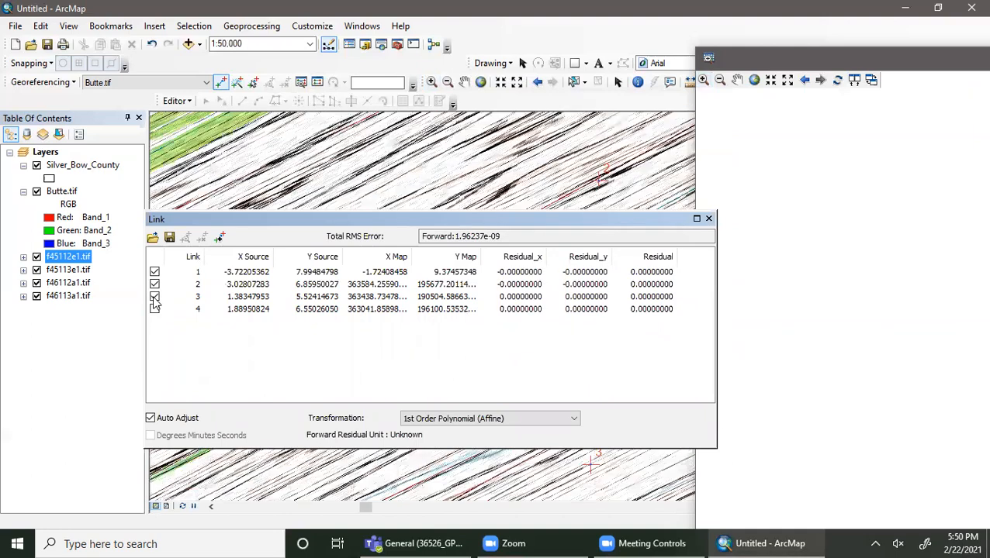
left_click(155, 296)
left_click(154, 284)
left_click(154, 272)
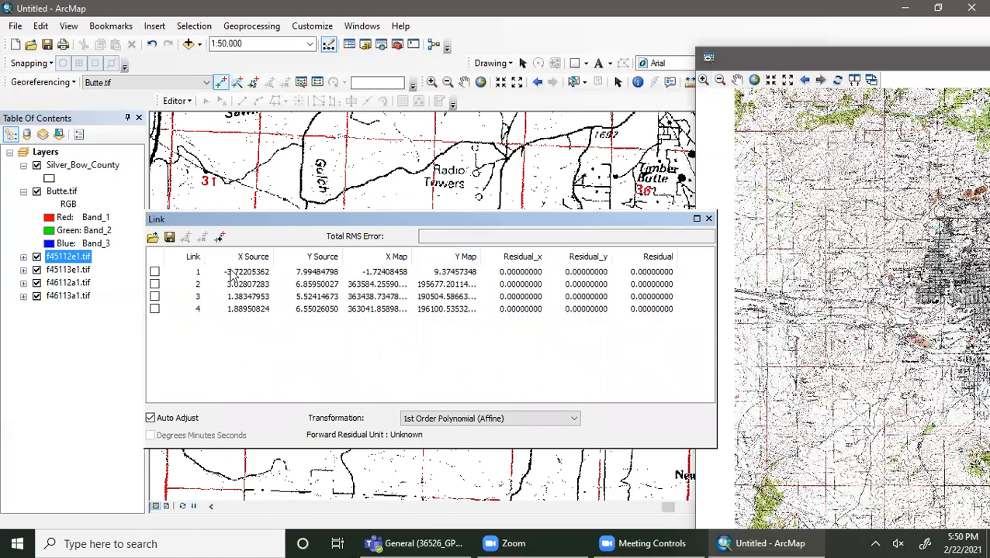
left_click(31, 82)
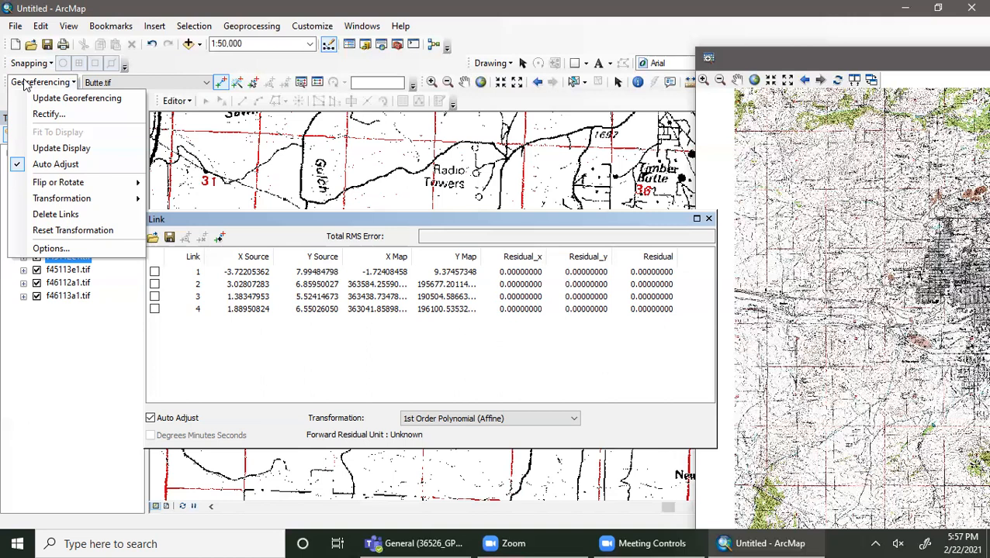
left_click(69, 82)
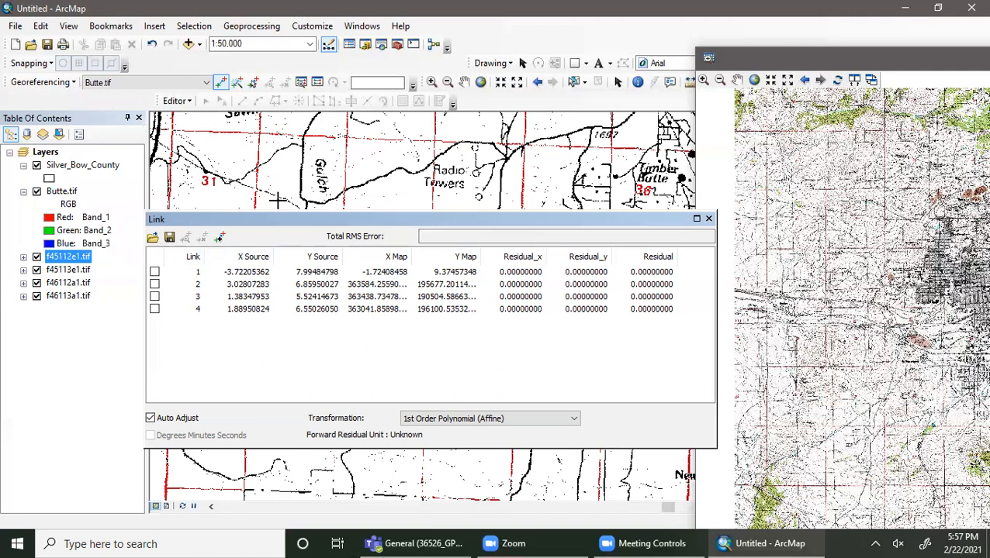
Place two trial control-point links near Radio Towers and Timber Butte on the topographic map and start a third.
left_click(498, 151)
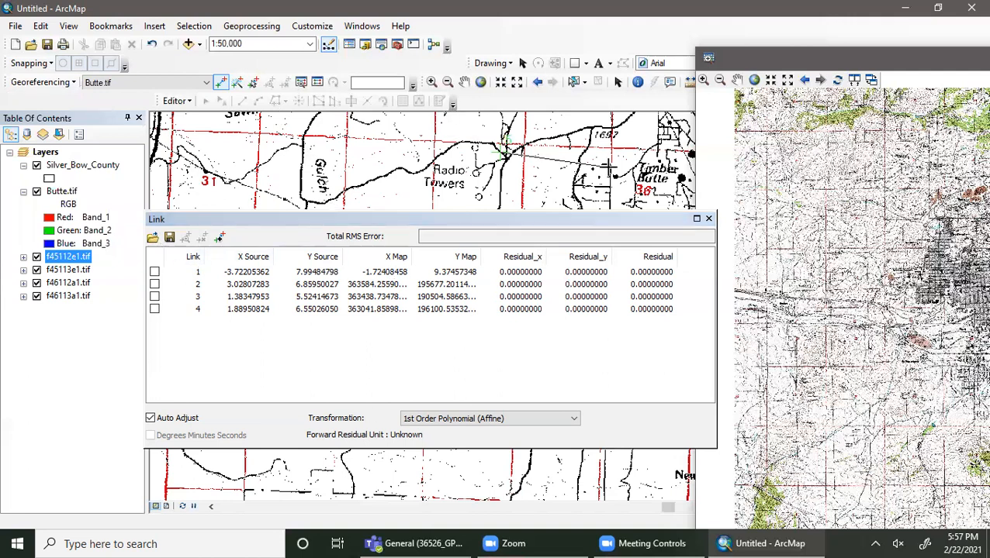
left_click(609, 167)
left_click(611, 168)
left_click(676, 169)
left_click(457, 137)
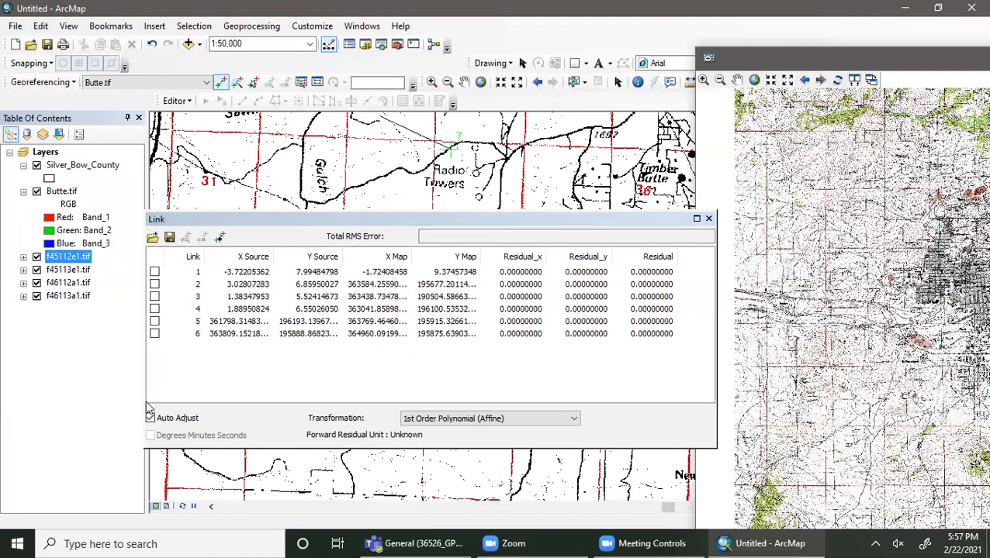
Delete all control-point links of Butte.tif.
left_click(42, 83)
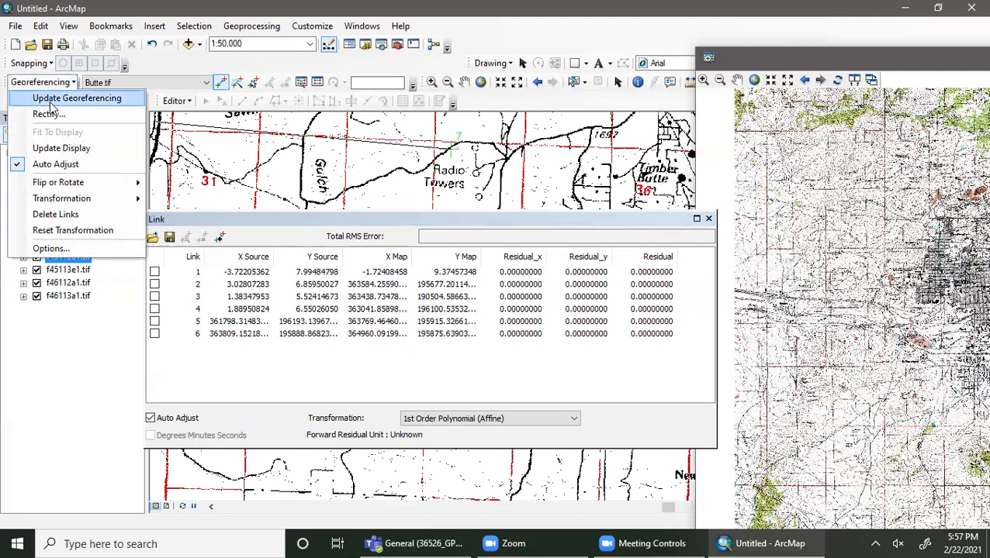
left_click(54, 215)
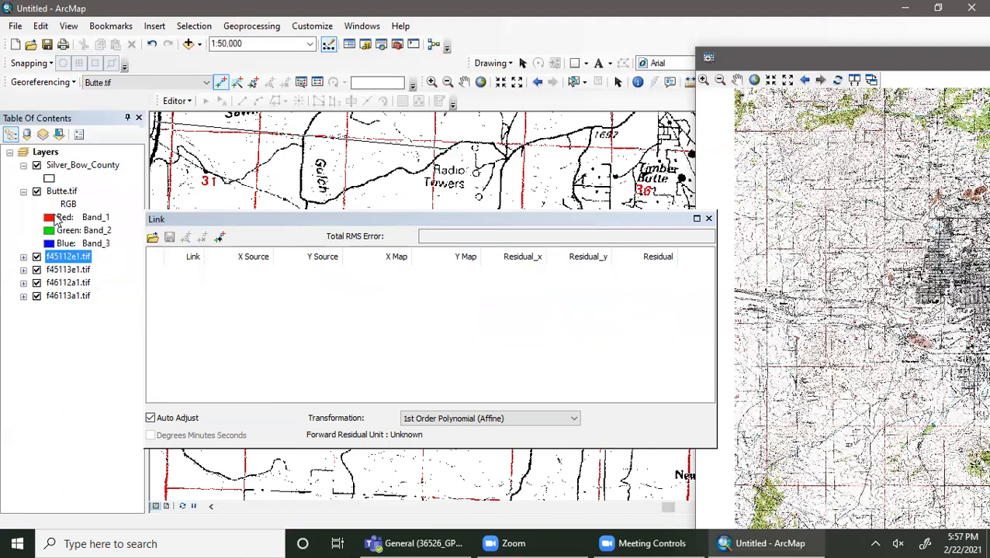
Try a size of 22 for the From point symbol in the georeferencing options.
left_click(43, 82)
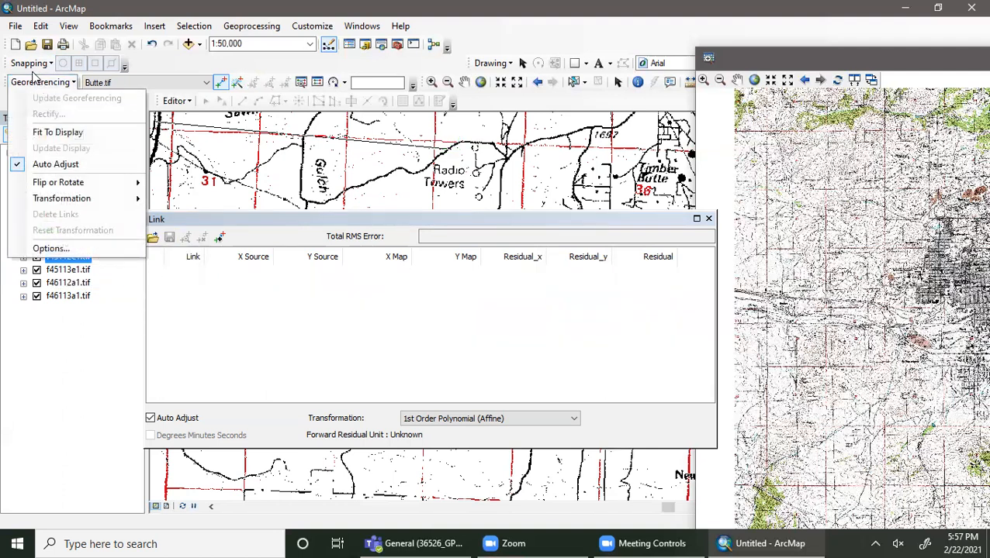
left_click(66, 249)
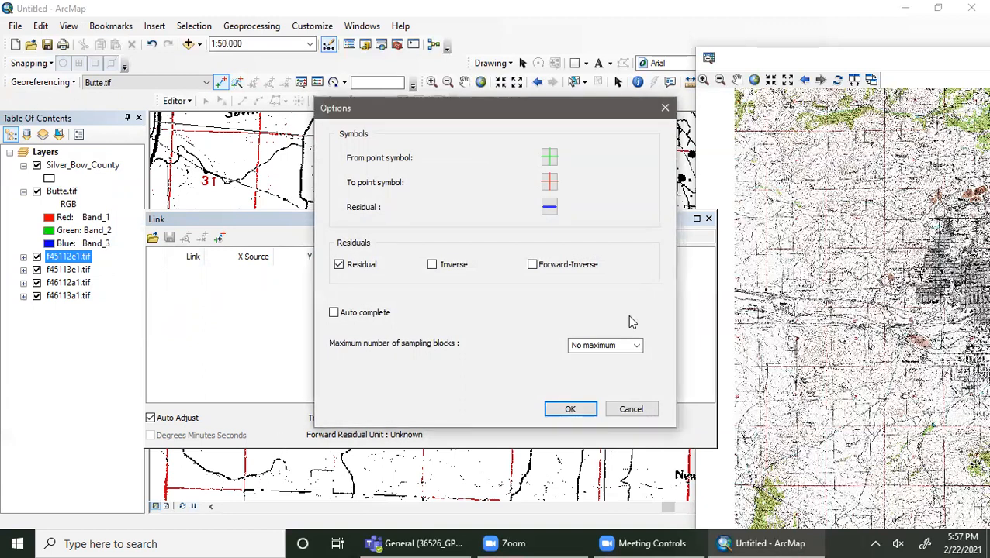
left_click(549, 158)
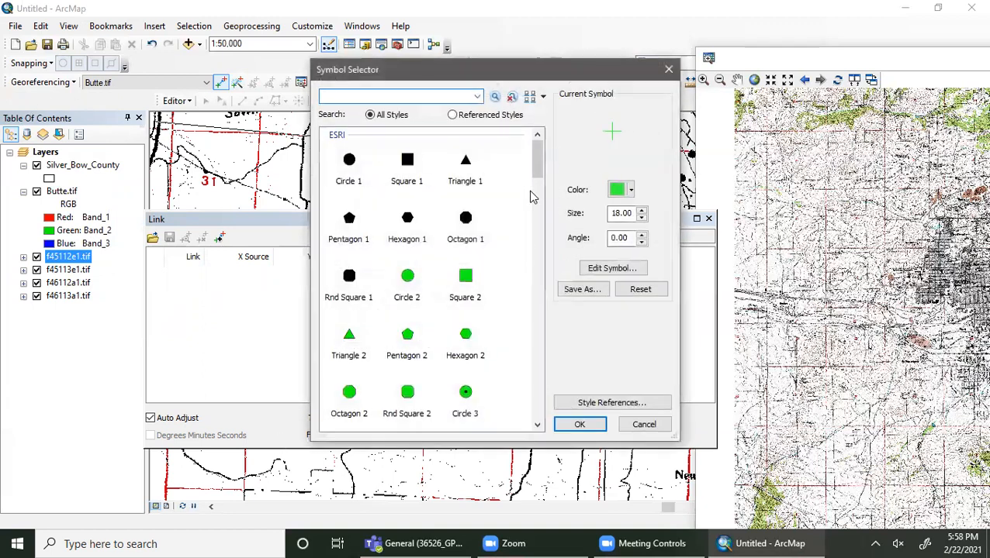
left_click(621, 190)
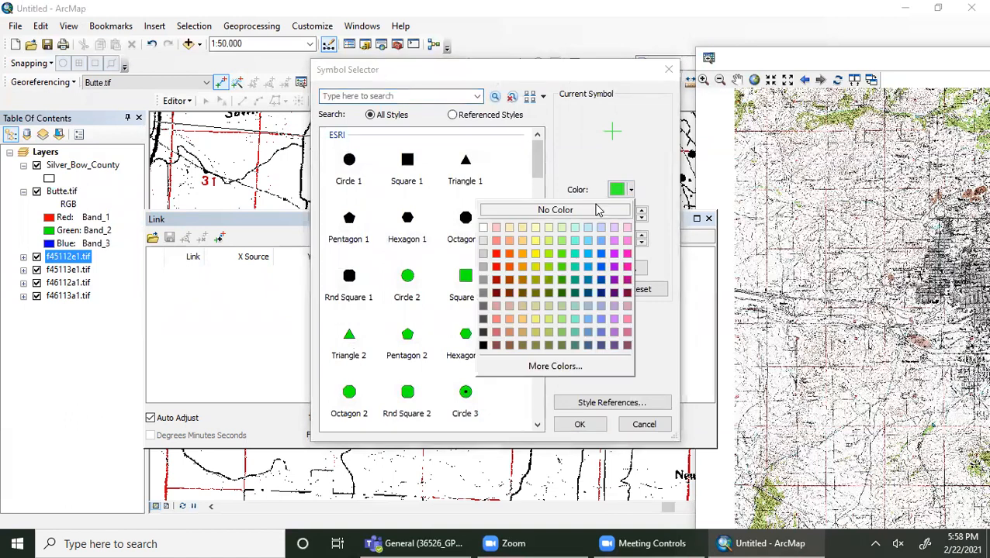
left_click(608, 151)
left_click(642, 209)
left_click(641, 210)
left_click(642, 209)
left_click(641, 209)
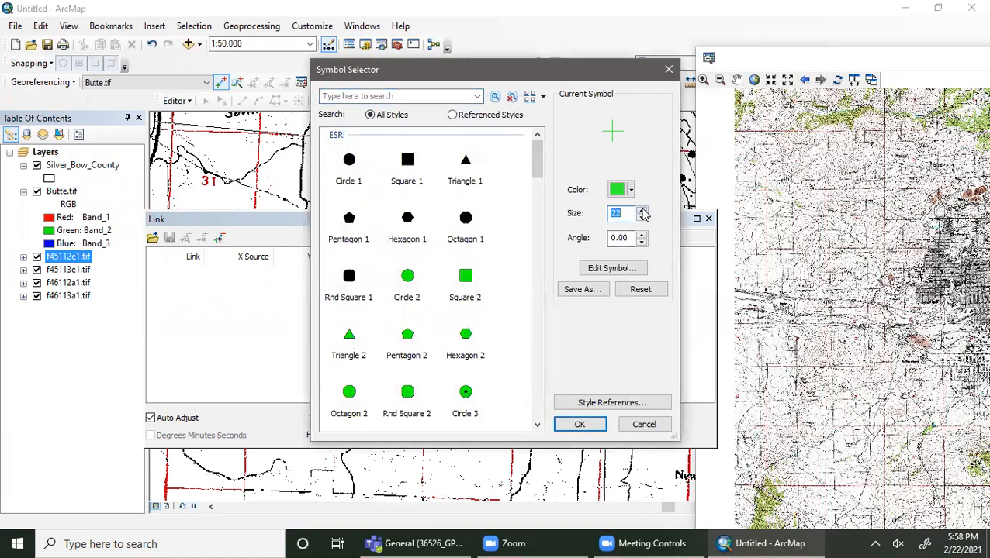
Try the Square 1 and Bolt markers as the From point symbol, and close the georeferencing options without saving.
left_click(407, 159)
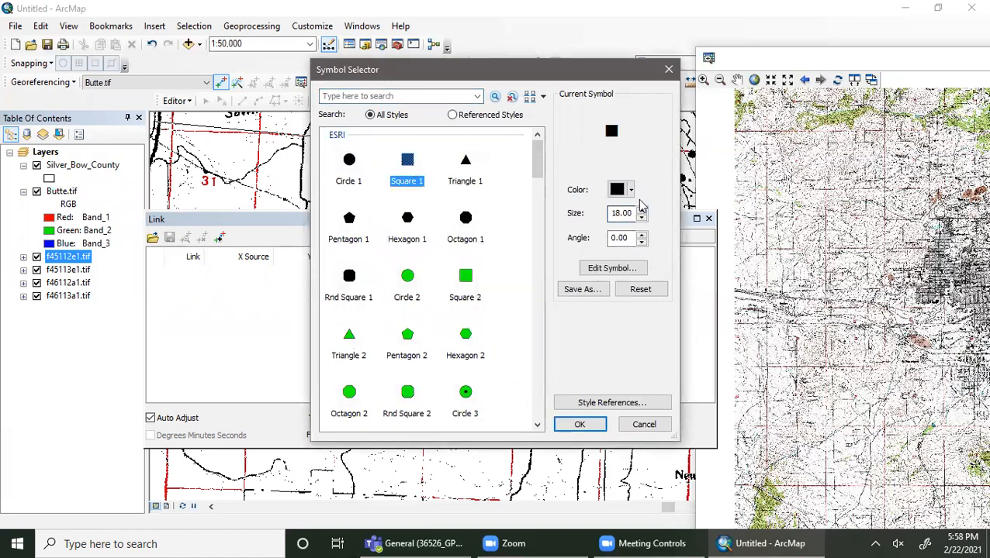
left_click(466, 223)
left_click_drag(536, 167, 541, 259)
left_click(409, 245)
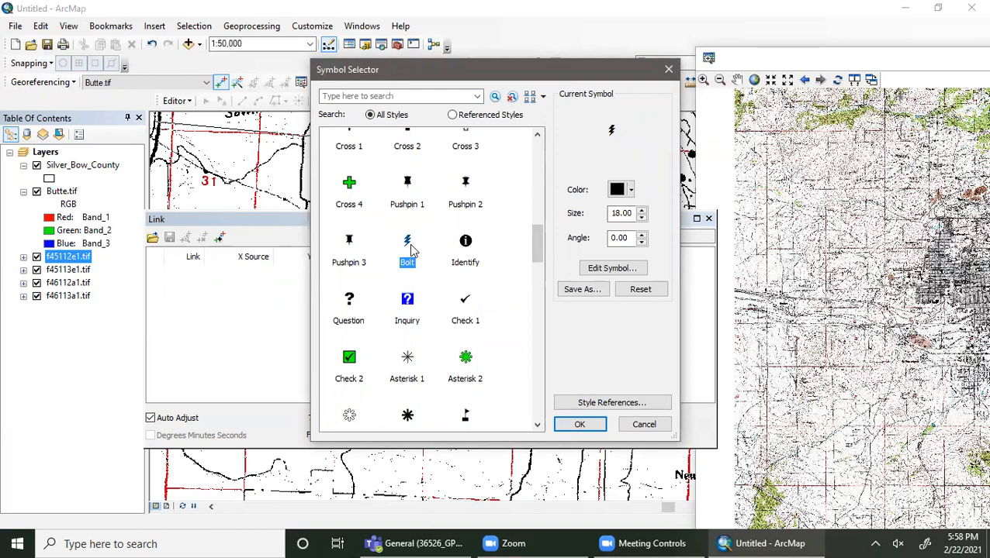
scroll(451, 188, "up", 5)
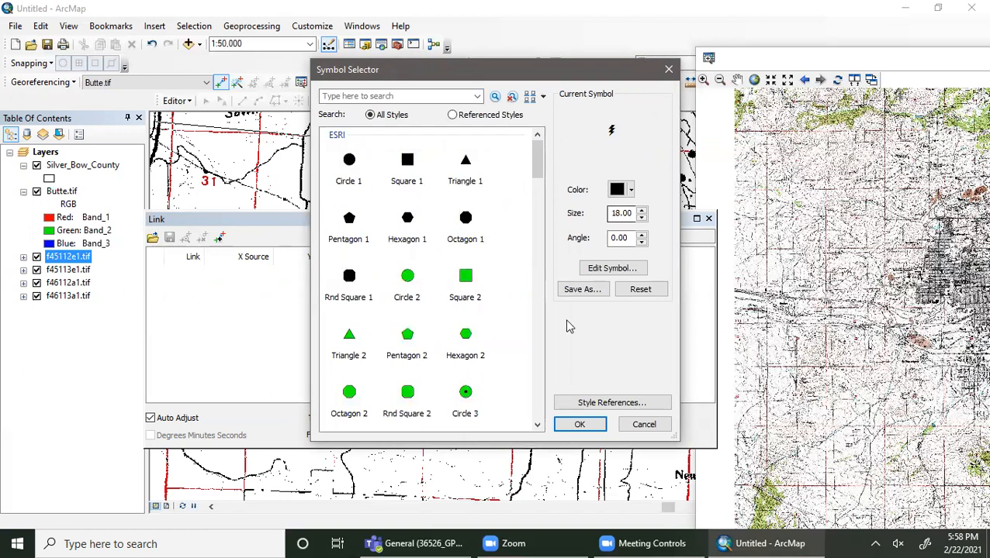
left_click(667, 69)
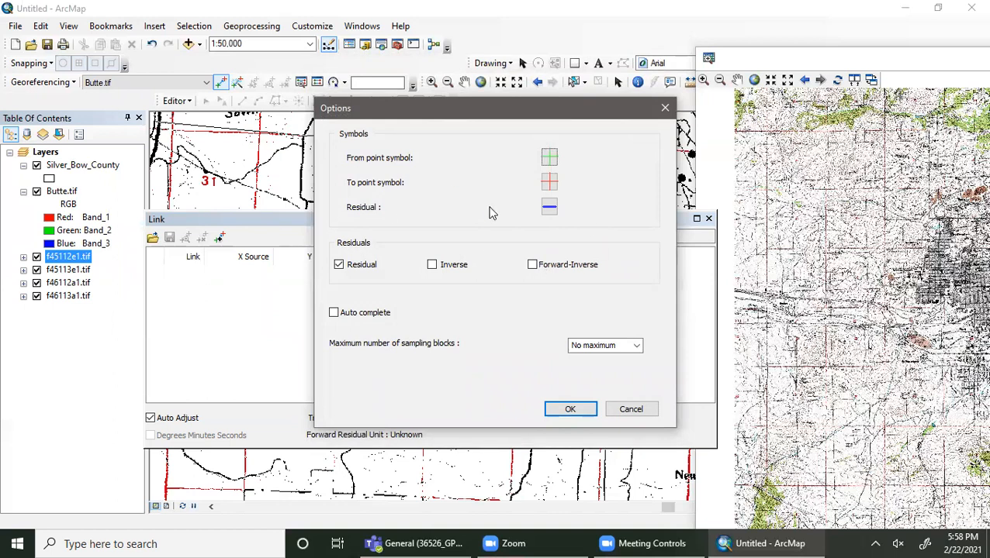
left_click(665, 108)
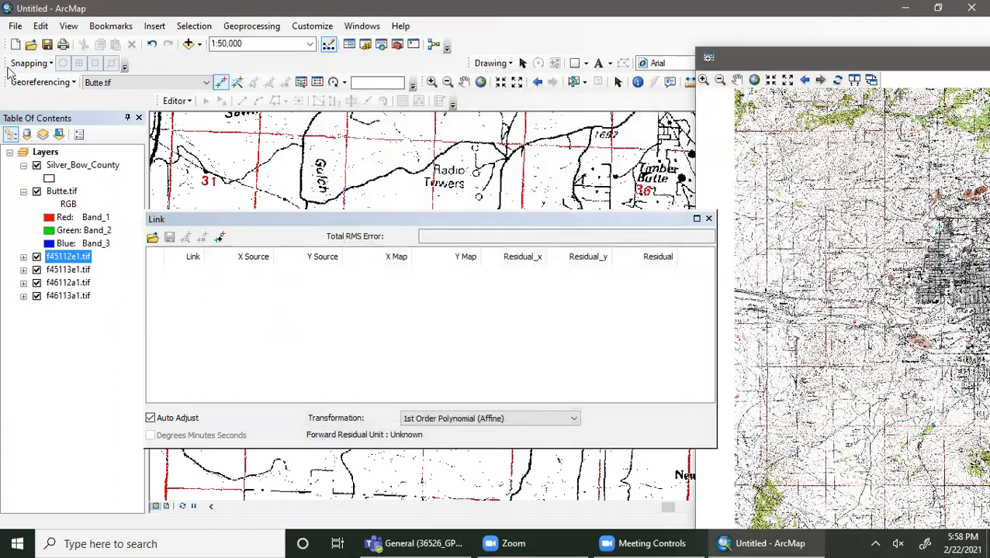
Review the transformation types offered for georeferencing Butte.tif and in the link table.
left_click(42, 82)
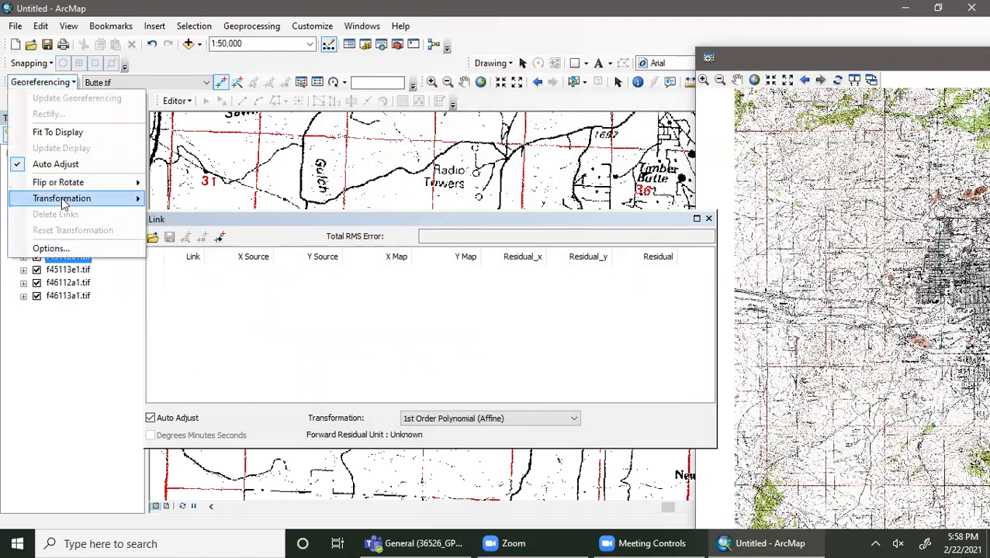
mouse_move(64, 200)
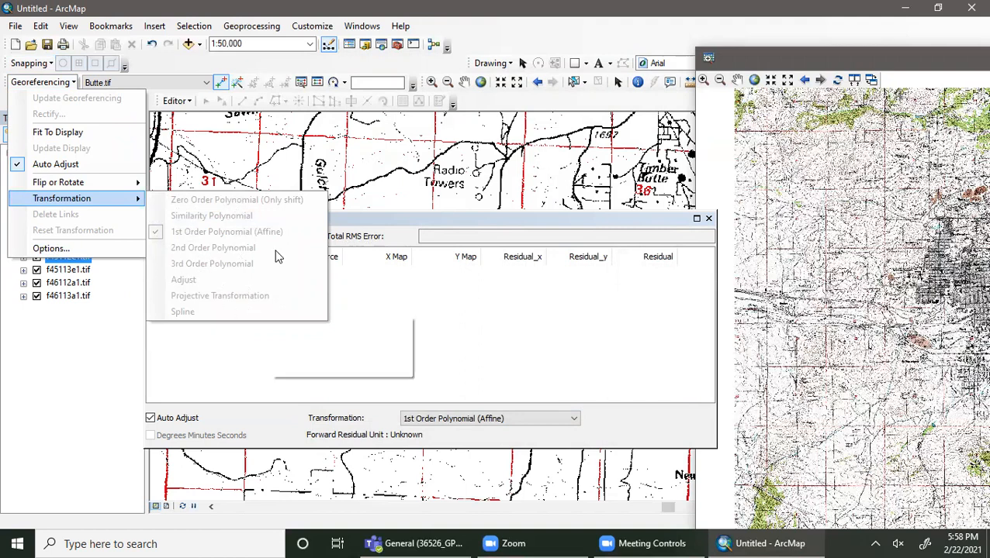
left_click(486, 417)
left_click(492, 417)
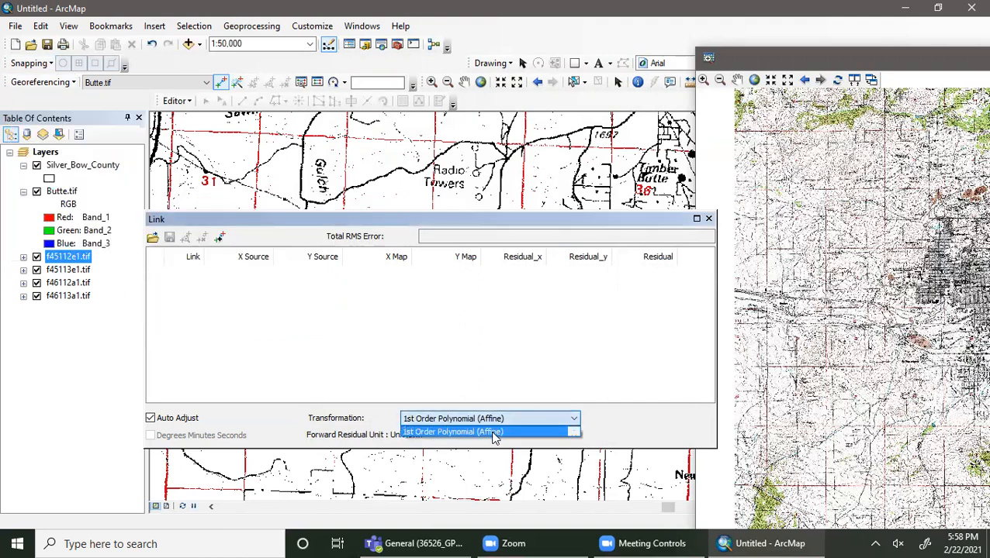
left_click(400, 365)
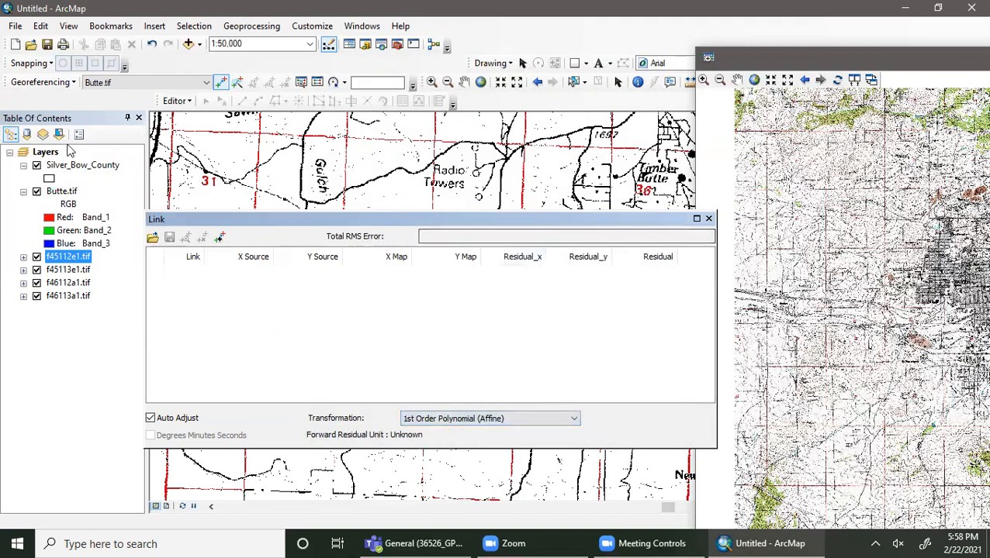
Close the link table and the separate image viewer, and expand the f45112e1.tif legend.
left_click(708, 219)
left_click_drag(755, 51, 656, 142)
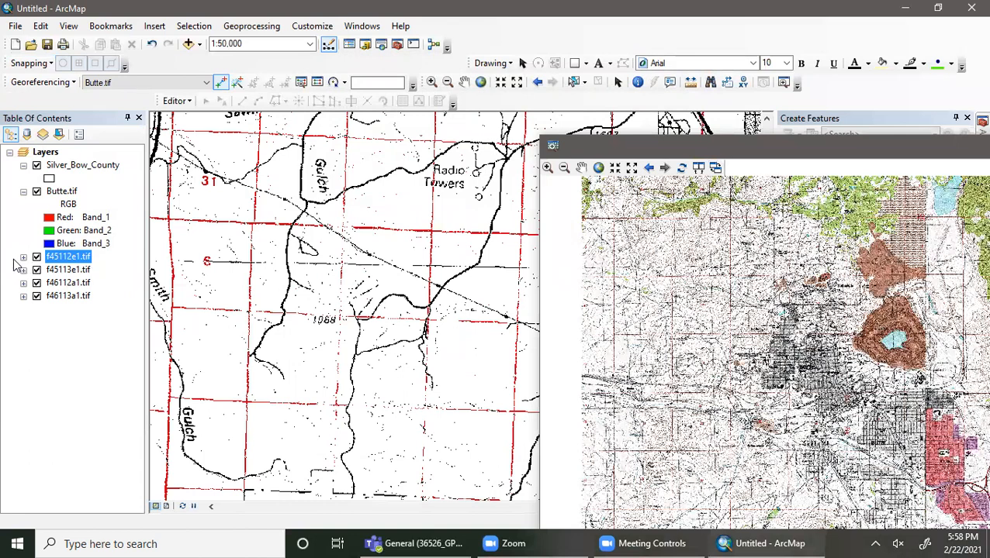
left_click(24, 256)
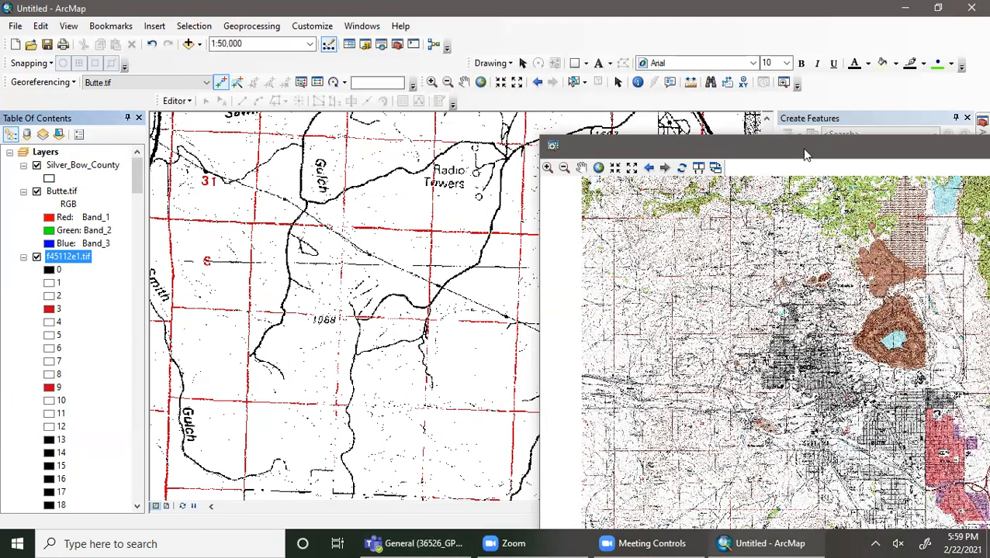
left_click_drag(774, 146, 553, 203)
left_click(653, 203)
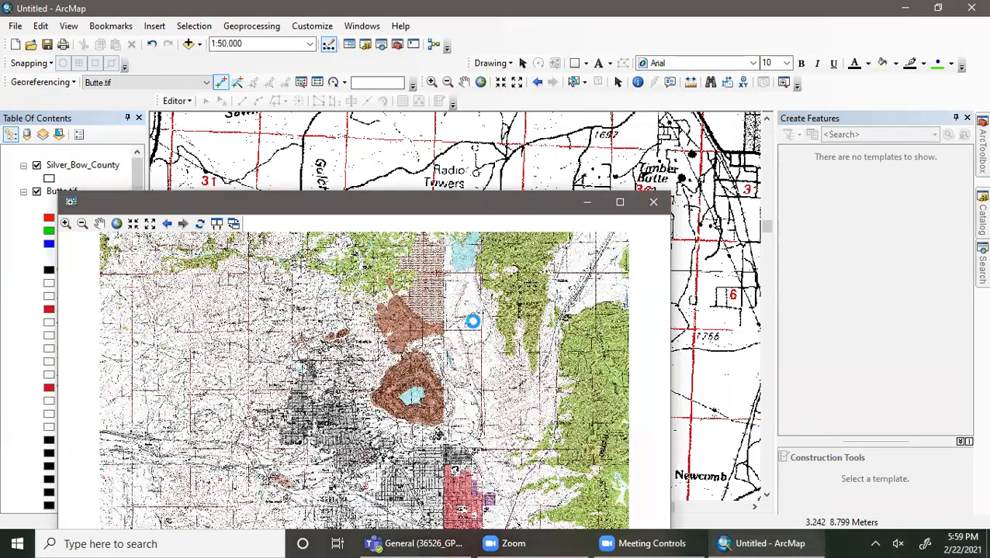
Remove the f45112e1.tif layer from the map.
scroll(466, 334, "down", 2)
scroll(457, 353, "down", 4)
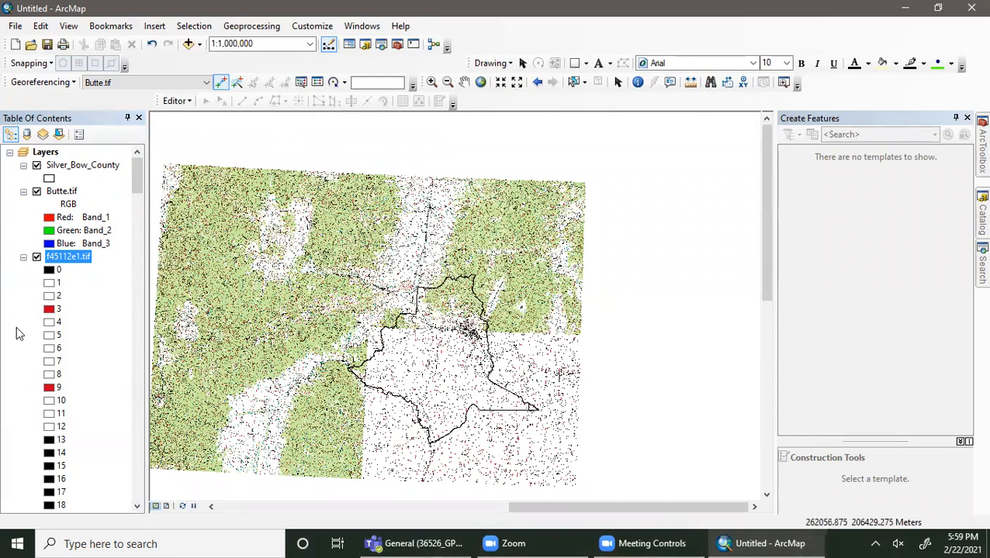
scroll(482, 360, "up", 4)
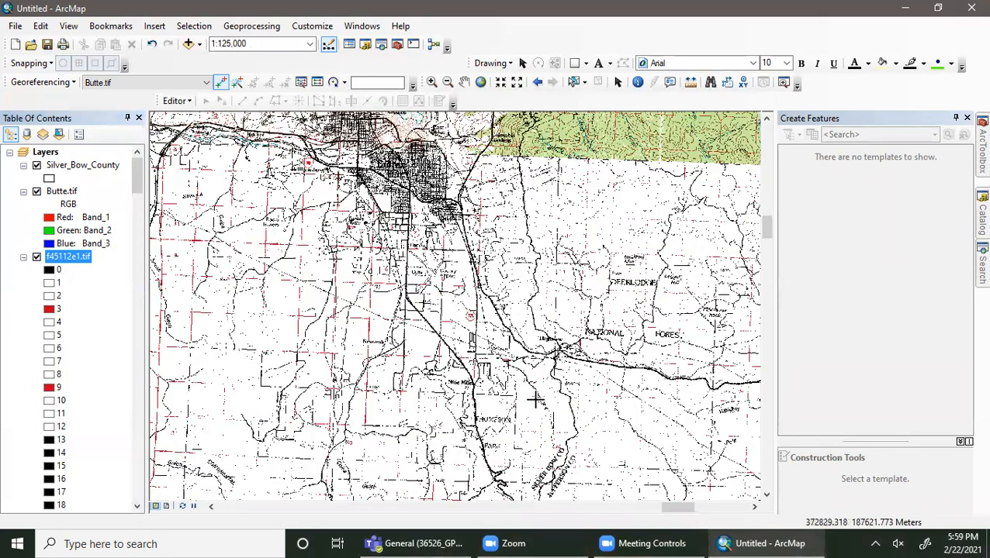
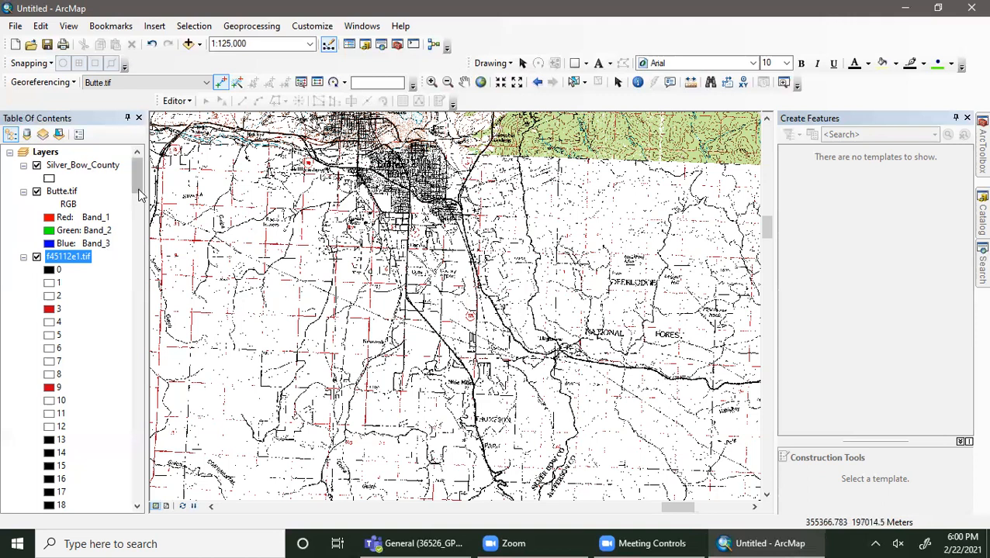
right_click(78, 261)
left_click(113, 289)
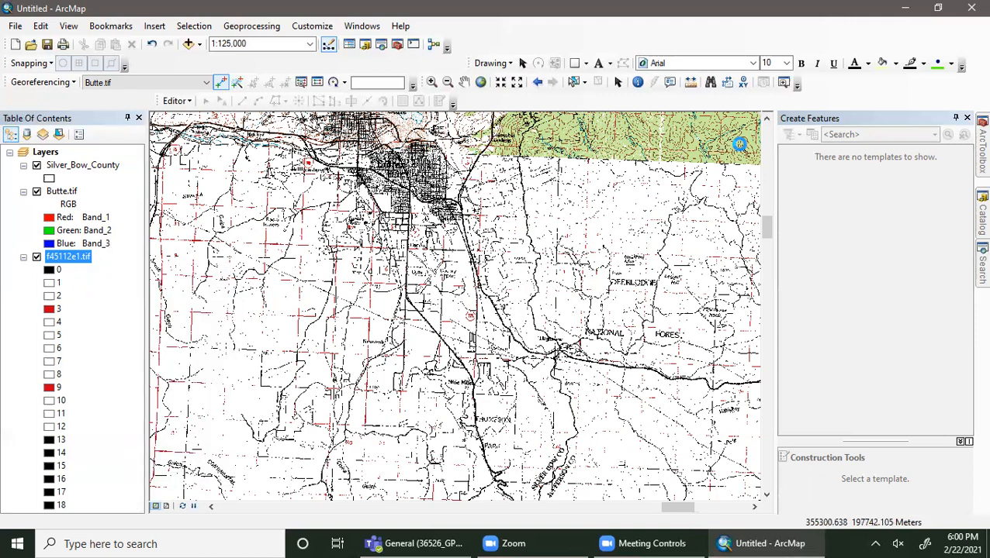
Add Rectify.tif from the Desktop folder connection to the map, and remove the layer again.
left_click(978, 213)
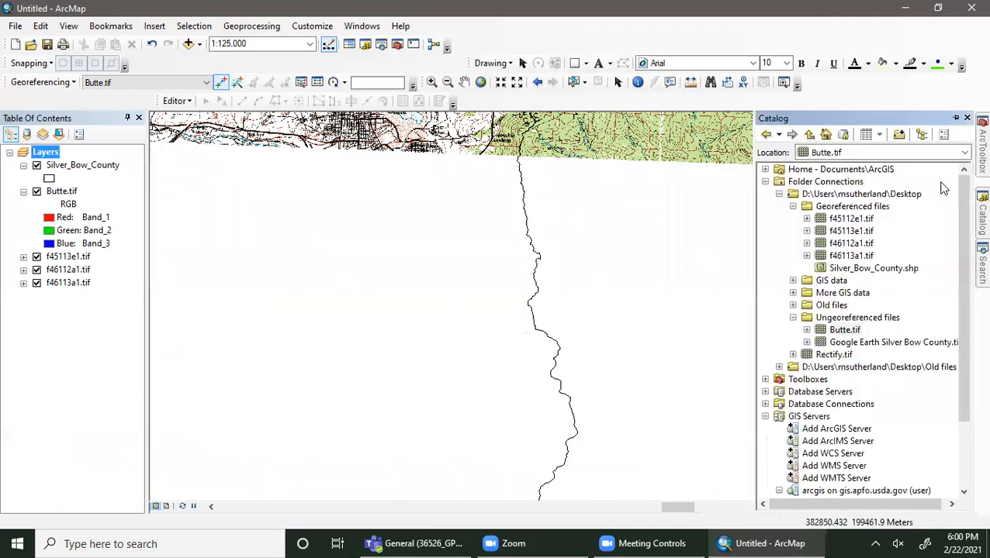
left_click(841, 354)
left_click_drag(842, 355, 72, 153)
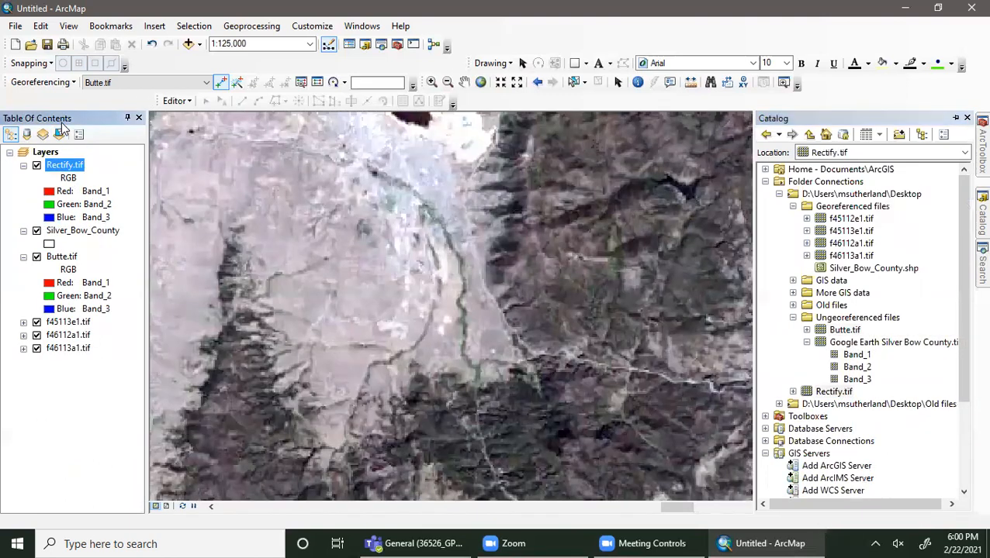
right_click(70, 164)
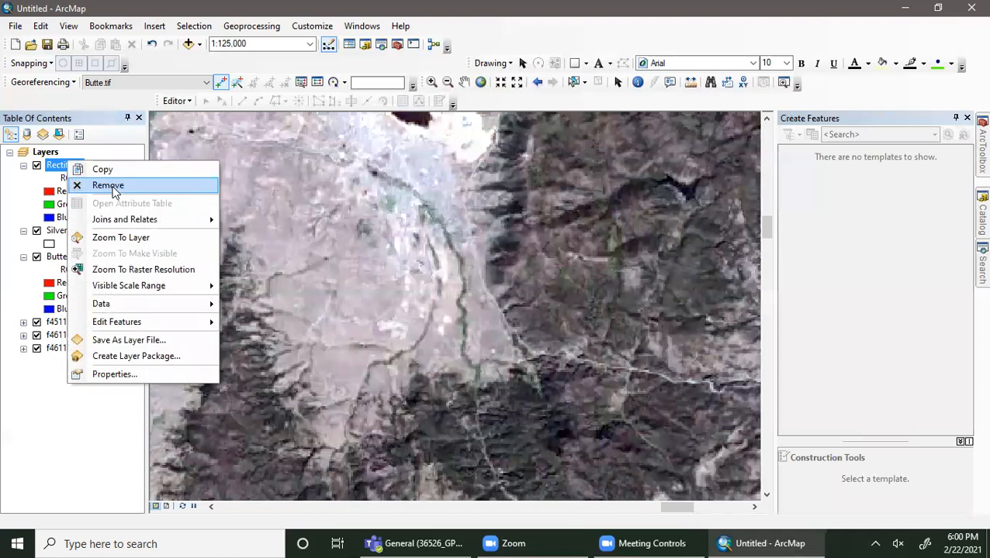
left_click(113, 189)
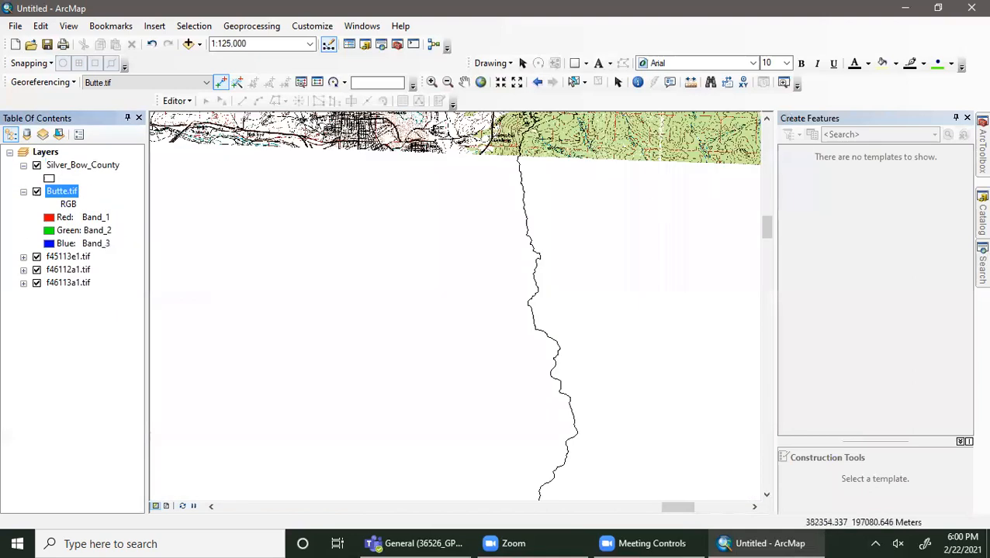
Add Rectify.tif from the Desktop folder connection above the other layers in the map.
left_click(981, 155)
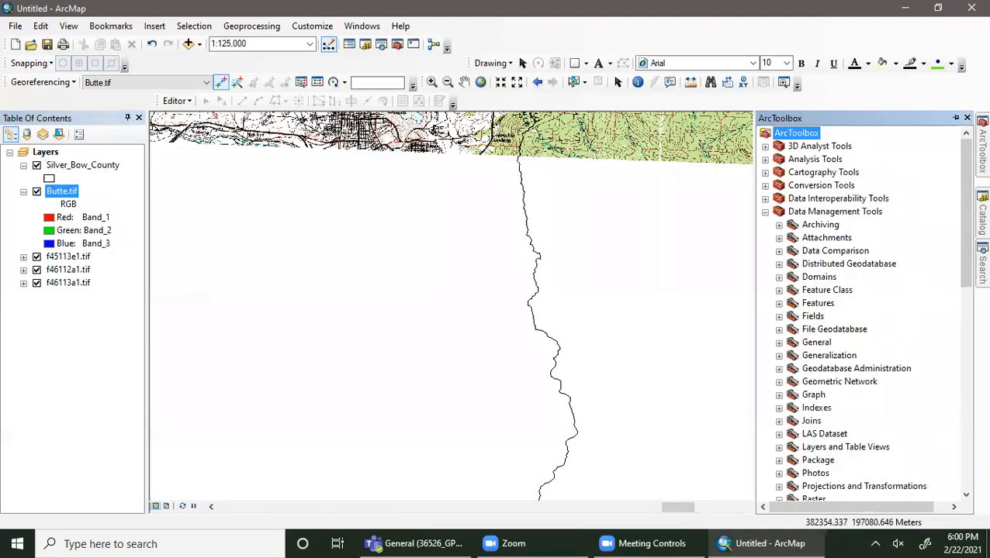
left_click(981, 216)
left_click_drag(849, 391, 108, 157)
Hide the Silver_Bow_County, Butte.tif, f45113e1.tif, f46112a1.tif and f46113a1.tif layers so only Rectify.tif is drawn.
left_click(36, 257)
left_click(37, 232)
left_click(36, 321)
left_click(36, 335)
left_click(37, 348)
Zoom to the full extent of Rectify.tif and examine the coordinate system of the Layers data frame.
right_click(65, 168)
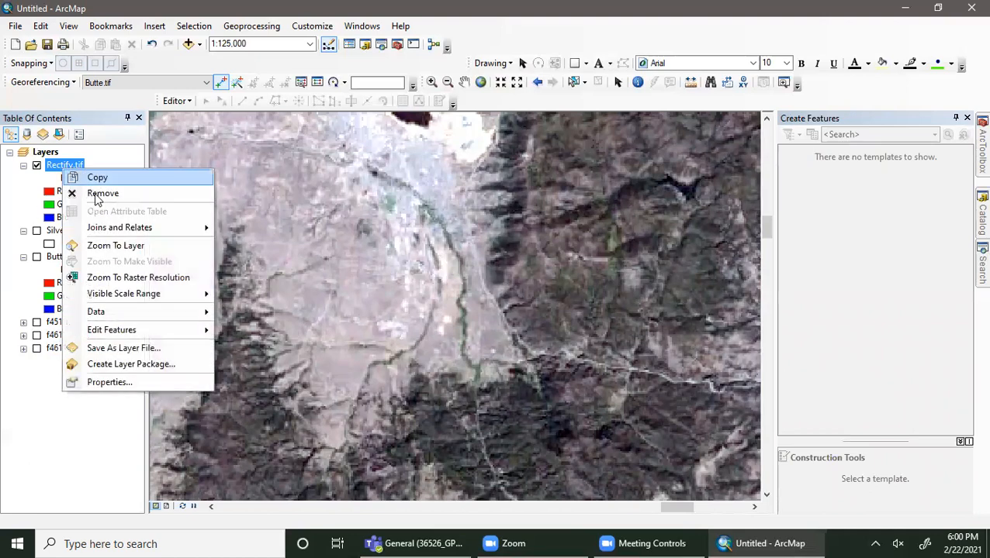
left_click(101, 245)
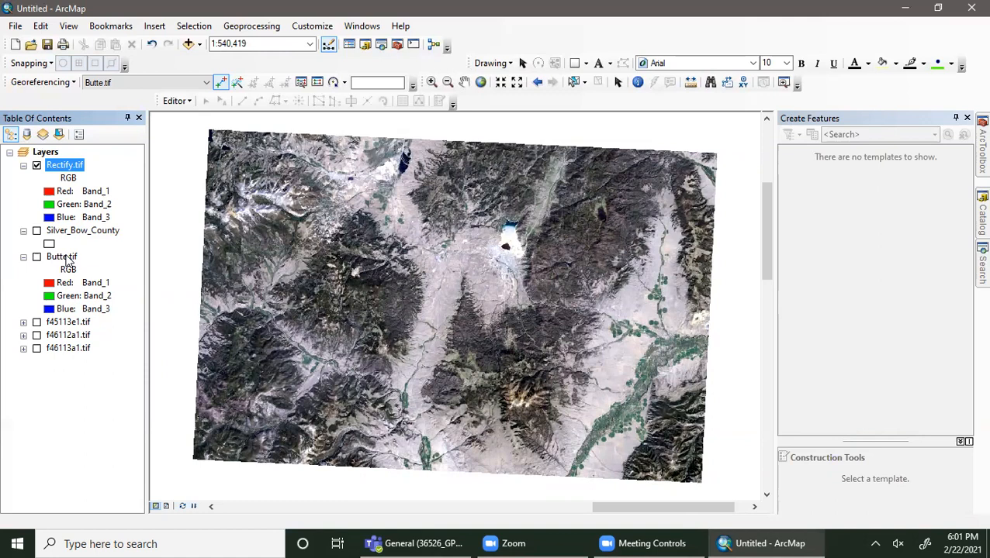
right_click(50, 155)
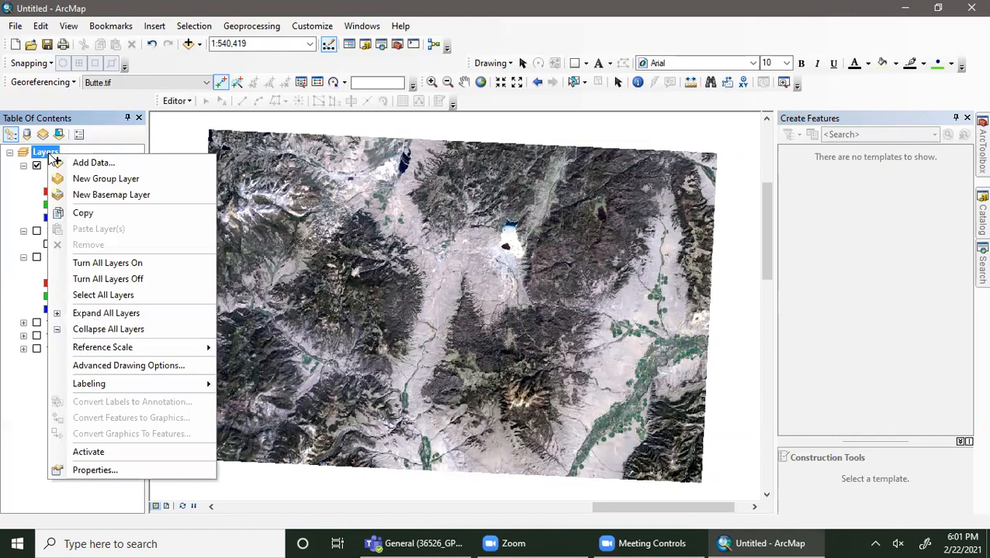
left_click(95, 471)
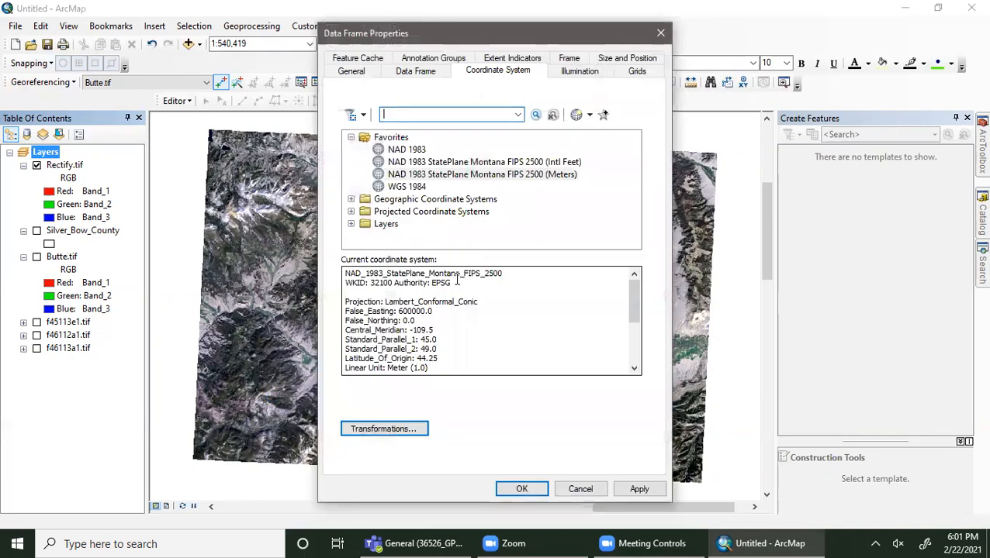
left_click_drag(524, 275, 292, 276)
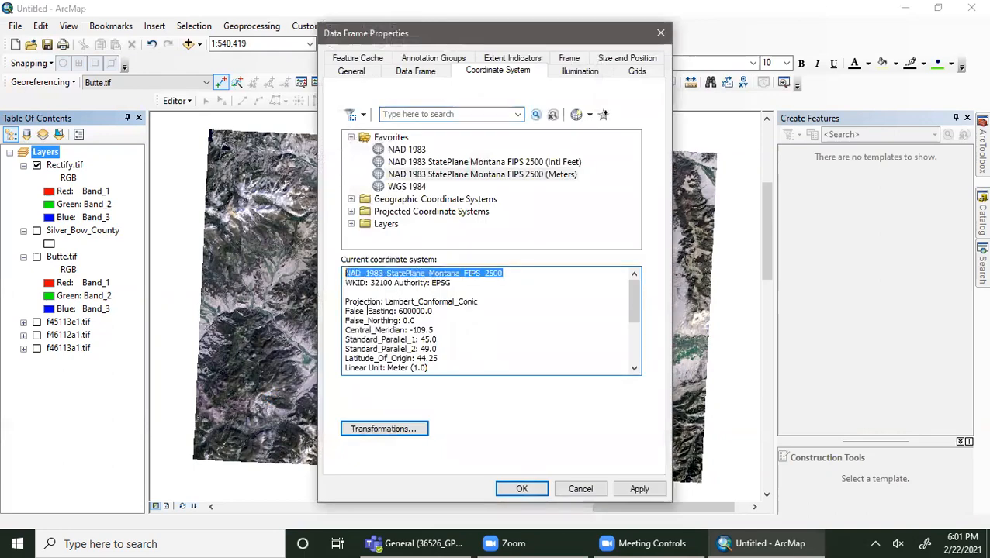
scroll(556, 373, "down", 1)
scroll(557, 373, "up", 1)
scroll(559, 375, "down", 1)
left_click(660, 33)
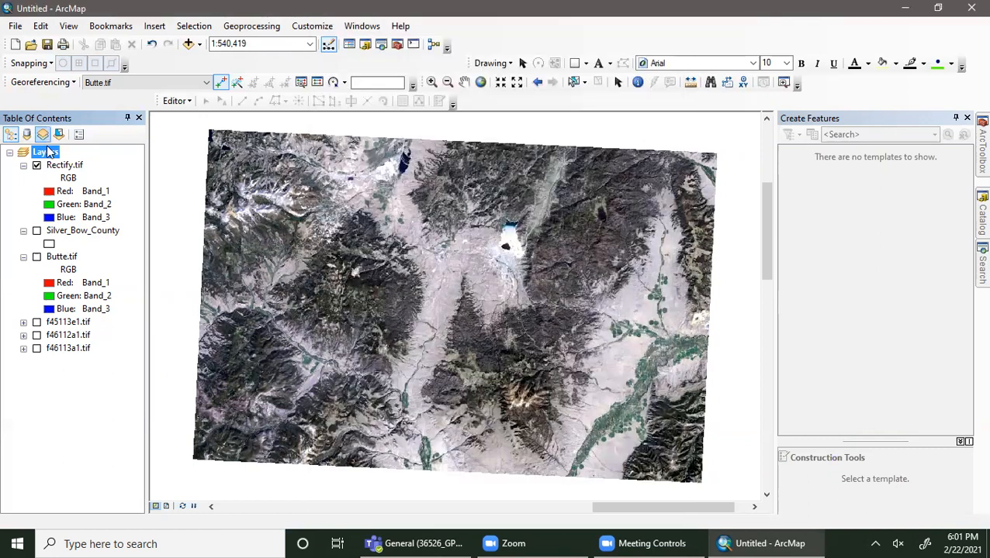
Examine the raster information and spatial reference in the source properties of Rectify.tif.
right_click(73, 164)
left_click(114, 375)
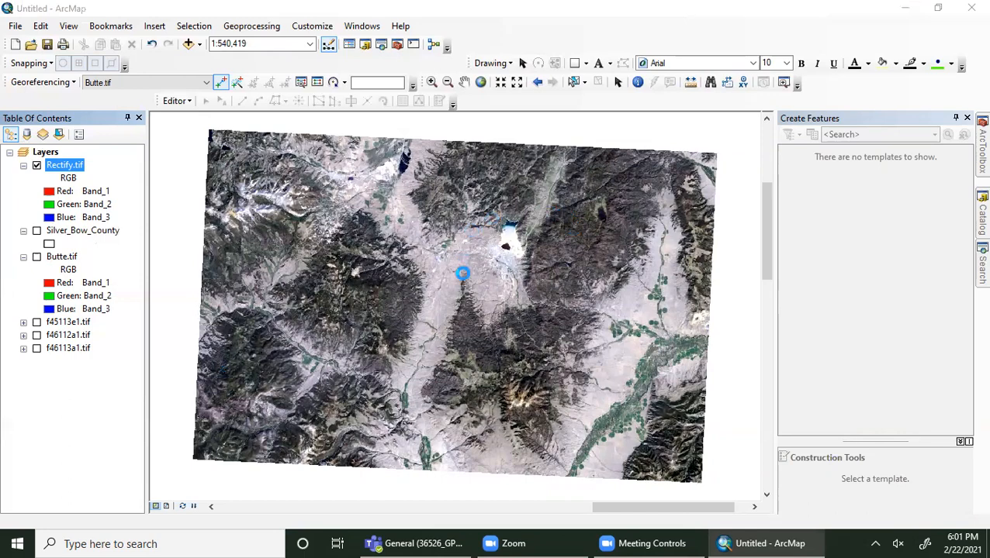
left_click(315, 117)
scroll(458, 232, "down", 5)
scroll(500, 216, "up", 4)
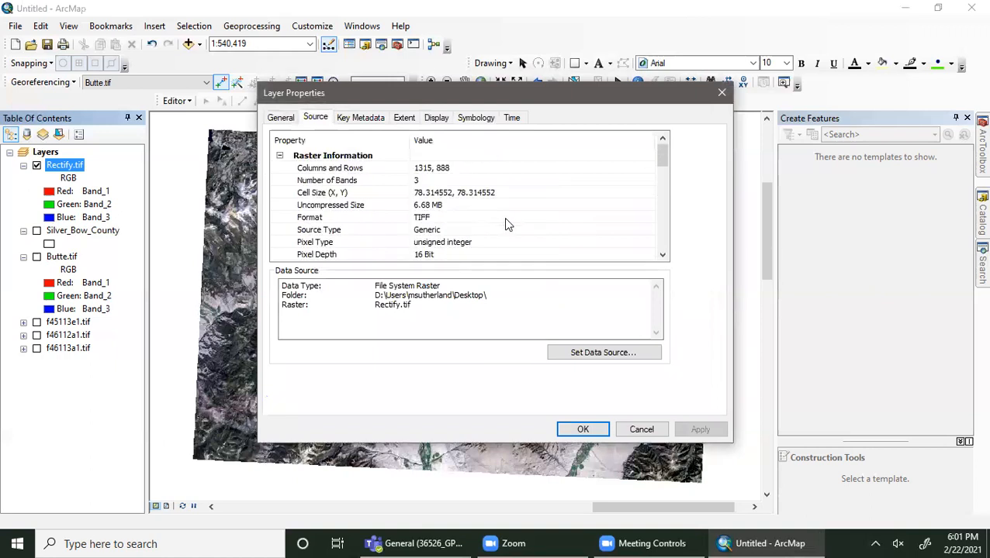
scroll(503, 221, "down", 6)
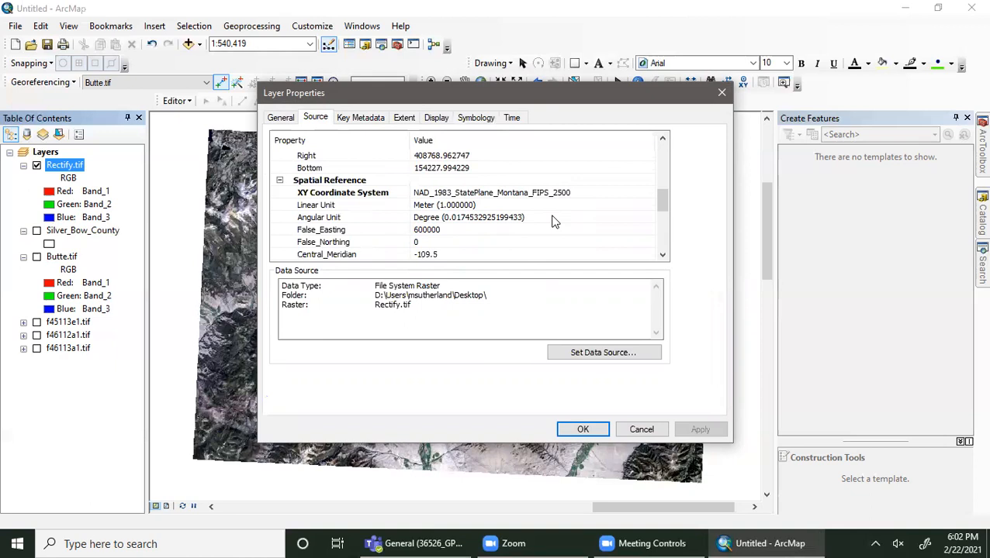
left_click(721, 92)
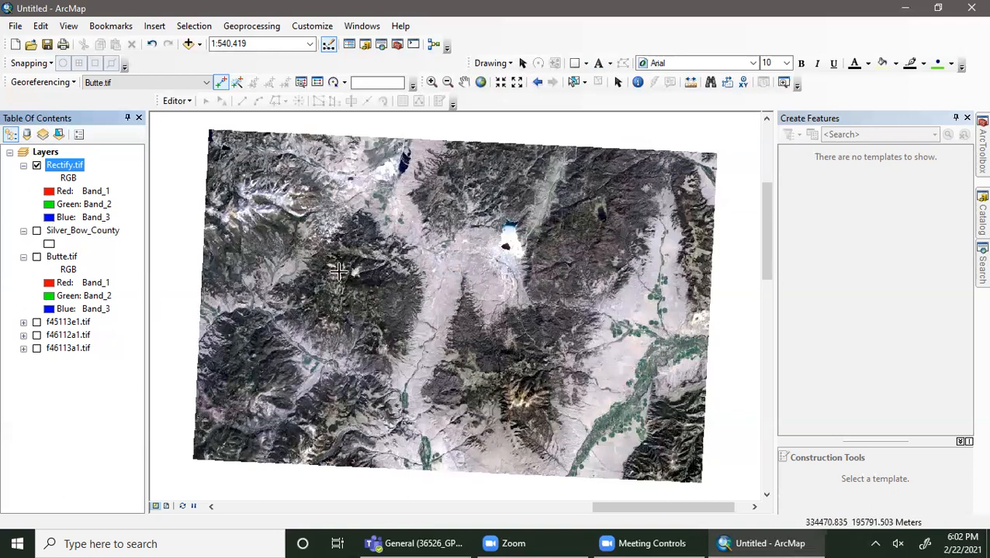
Show the Silver_Bow_County layer above Rectify.tif and give its boundary symbol a thick black outline.
left_click(37, 231)
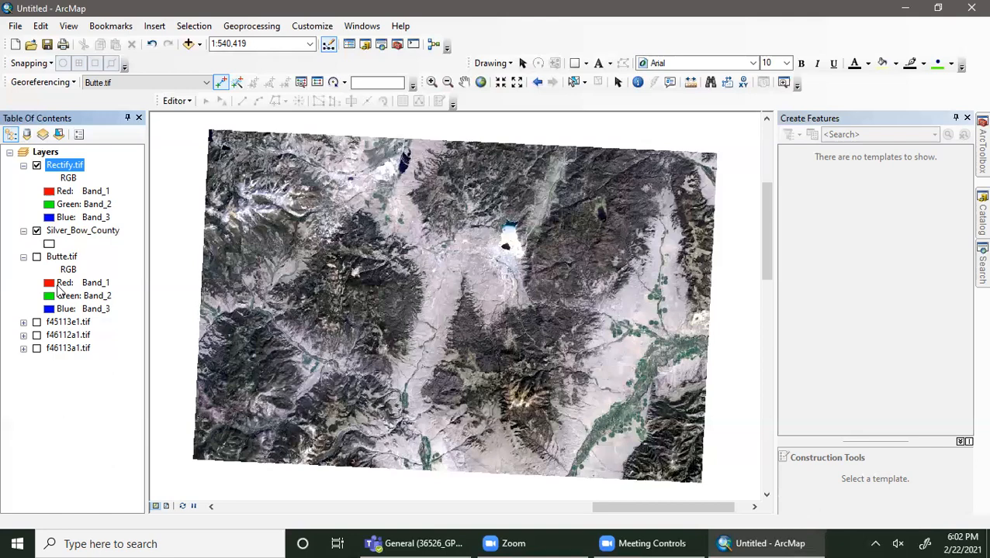
mouse_move(66, 233)
left_mouse_down()
mouse_move(72, 138)
mouse_move(77, 159)
left_mouse_up()
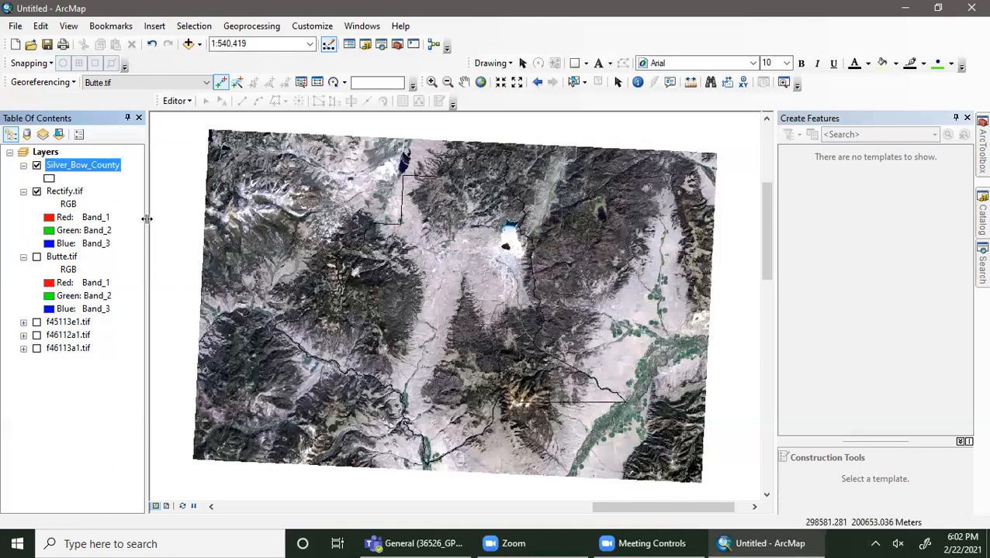
left_click(49, 179)
left_click(659, 211)
left_click(659, 212)
left_click(658, 212)
left_click(581, 425)
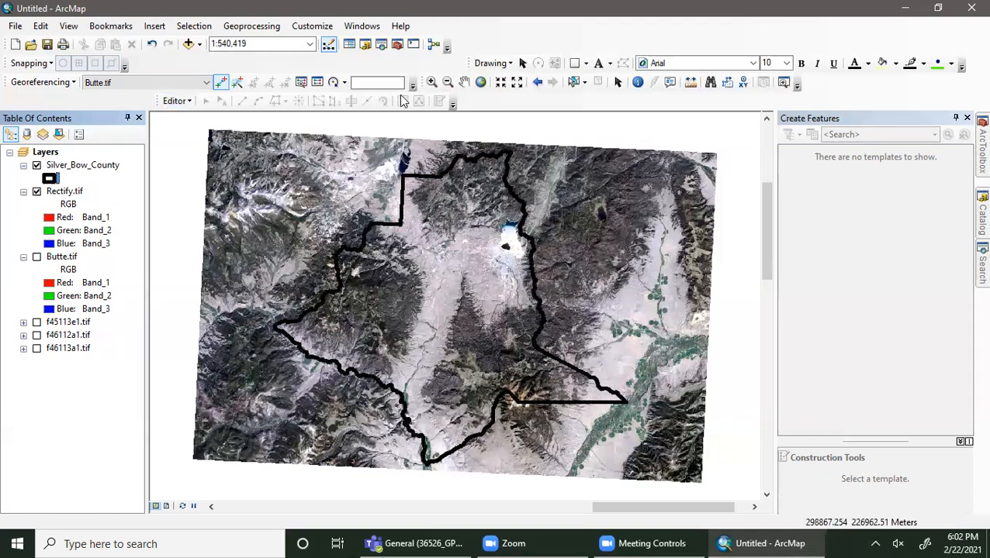
Set up the Raster Processing Clip tool with Rectify.tif as the input raster and Silver_Bow_County as the output extent.
left_click(981, 144)
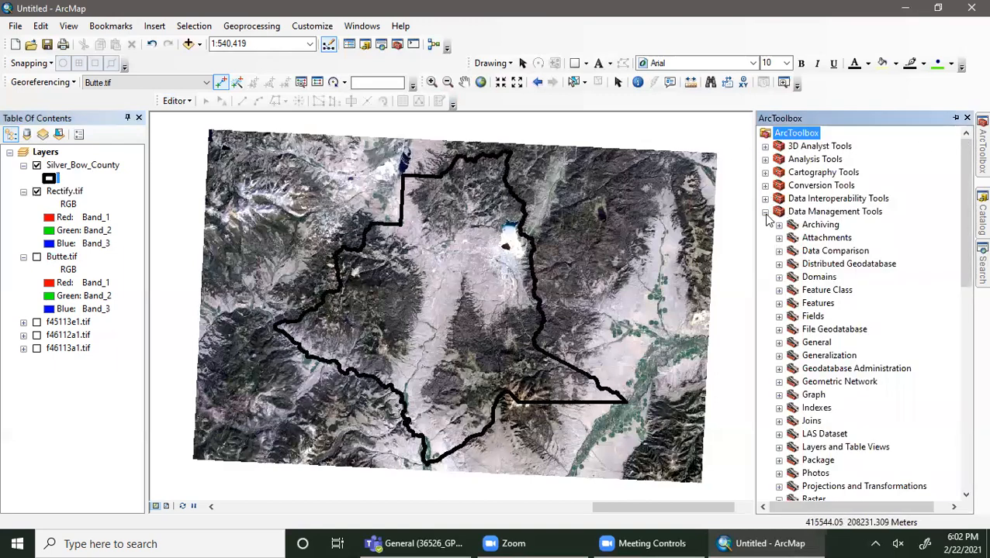
left_click(779, 499)
left_click(792, 494)
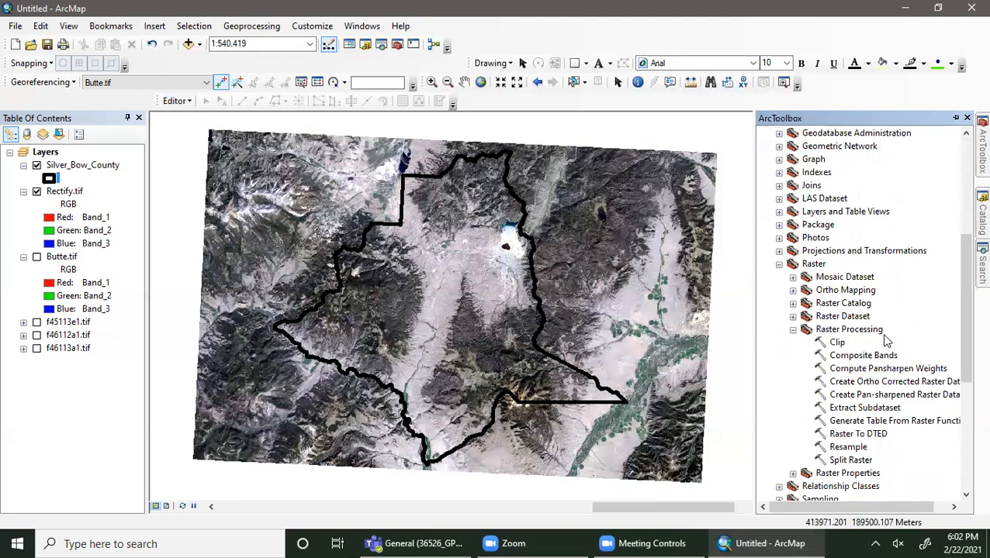
double_click(838, 344)
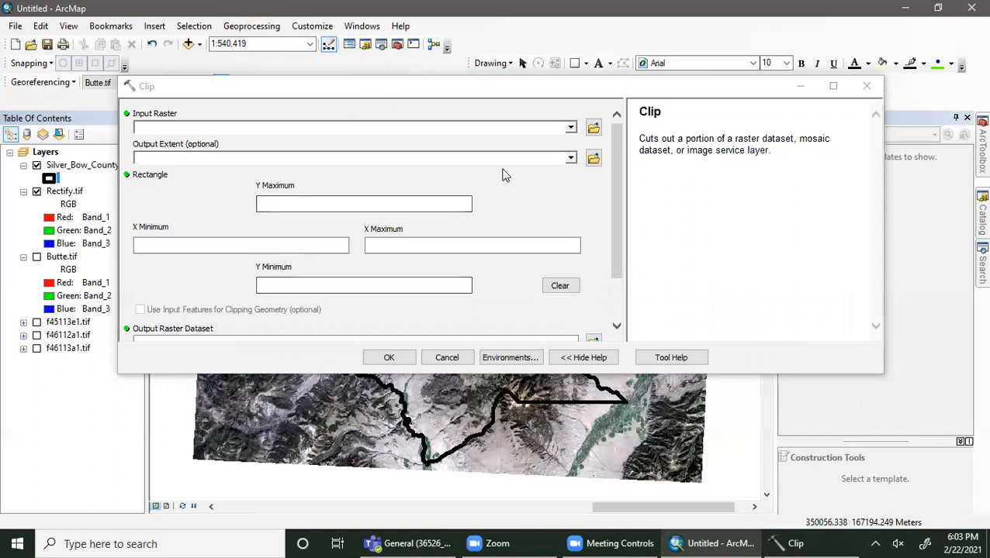
left_click(465, 94)
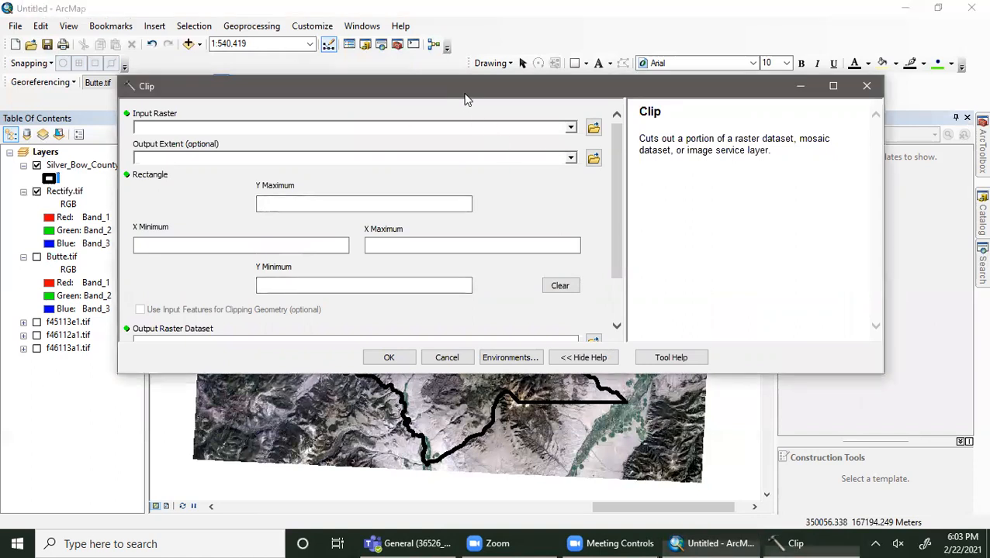
left_click_drag(465, 100, 708, 113)
left_click(813, 140)
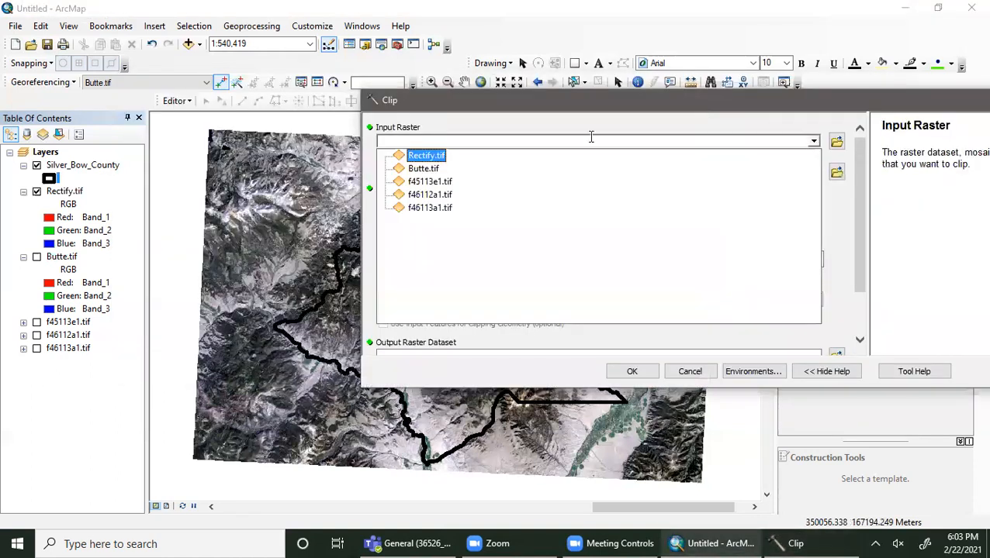
left_click(454, 155)
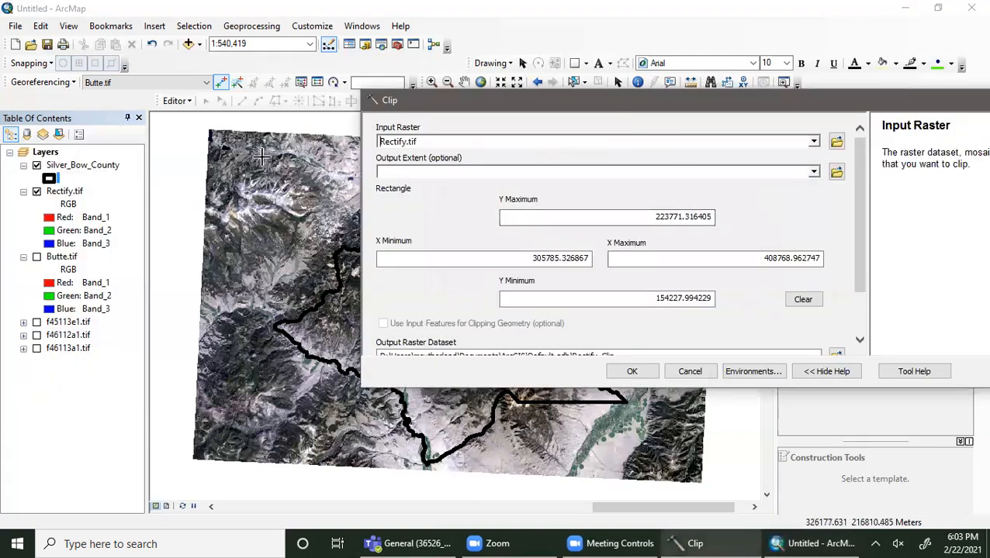
left_click(814, 172)
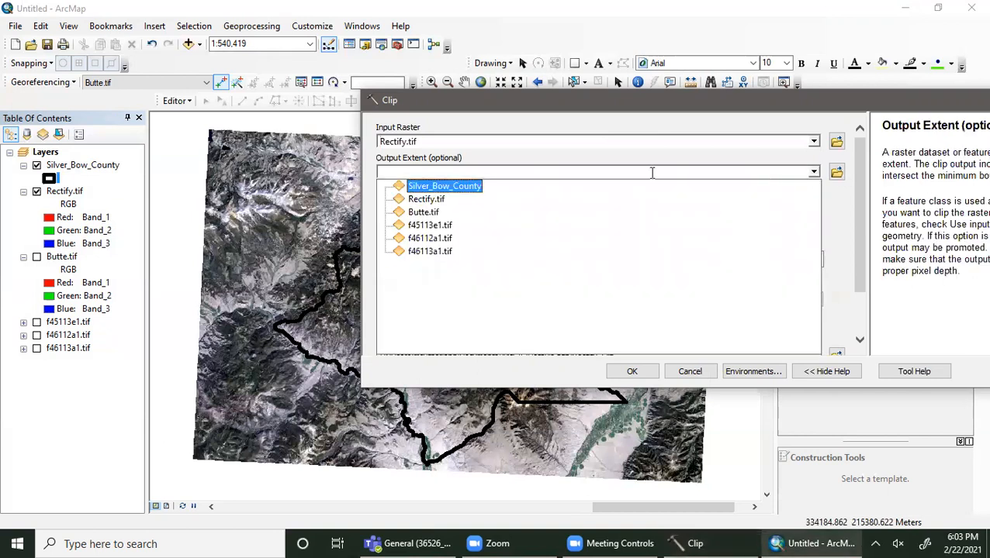
left_click(455, 192)
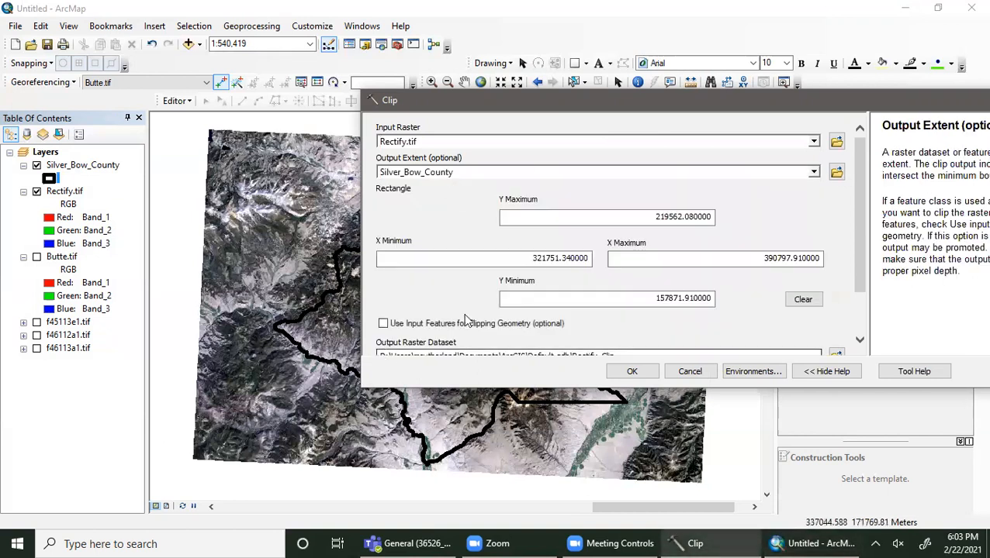
Run the clip with clip1.tif in the Desktop folder connection as the output raster, and hide the Rectify.tif layer.
scroll(476, 325, "down", 2)
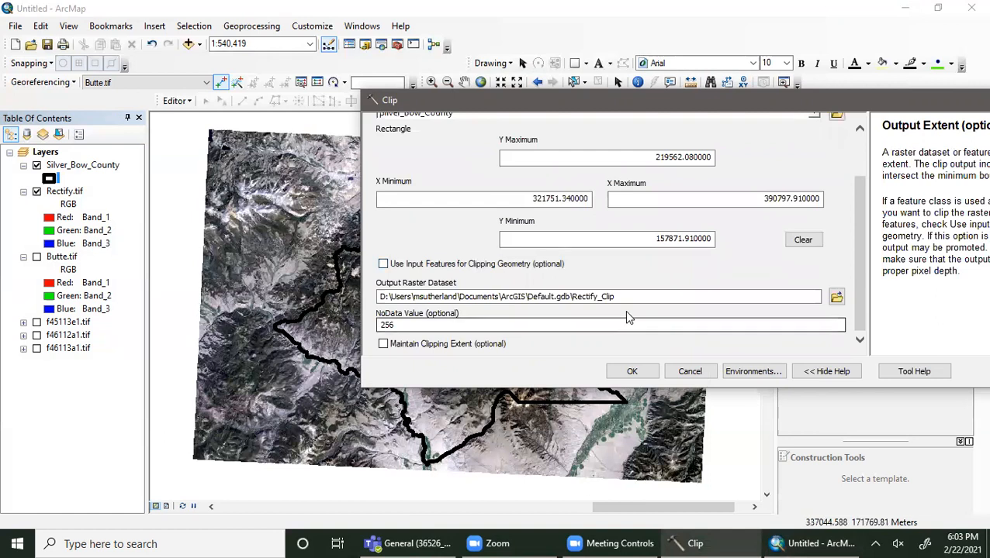
left_click(837, 299)
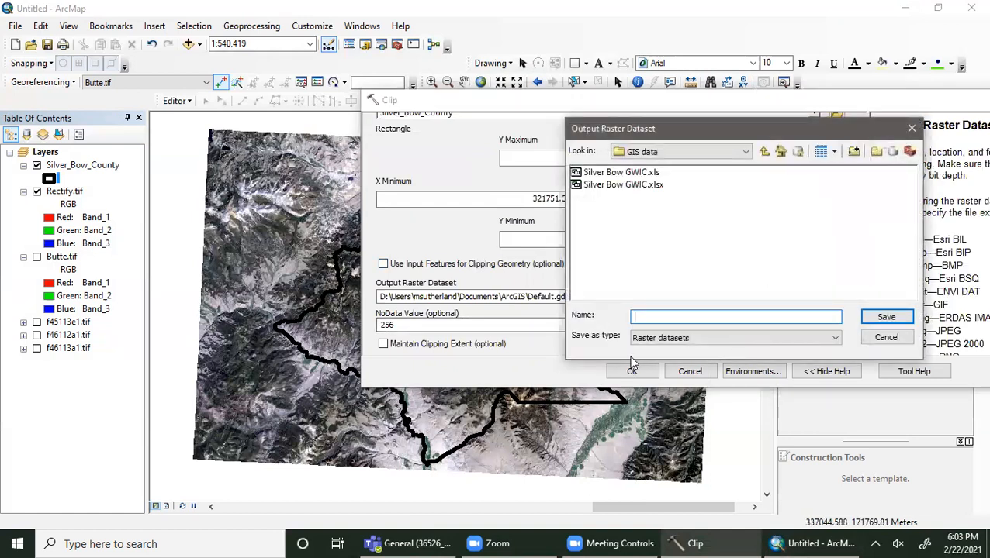
left_click(717, 152)
left_click(702, 190)
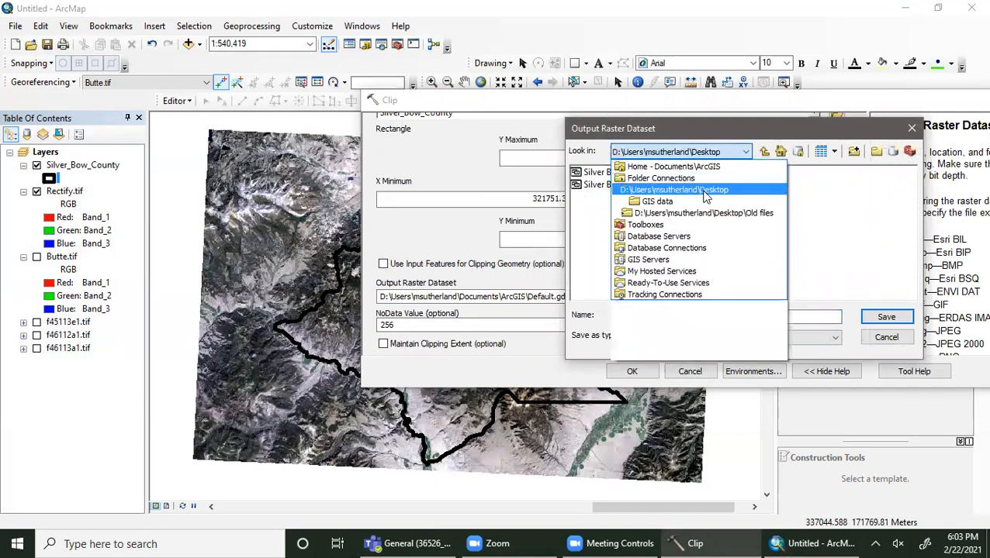
left_click(664, 318)
type("clip1")
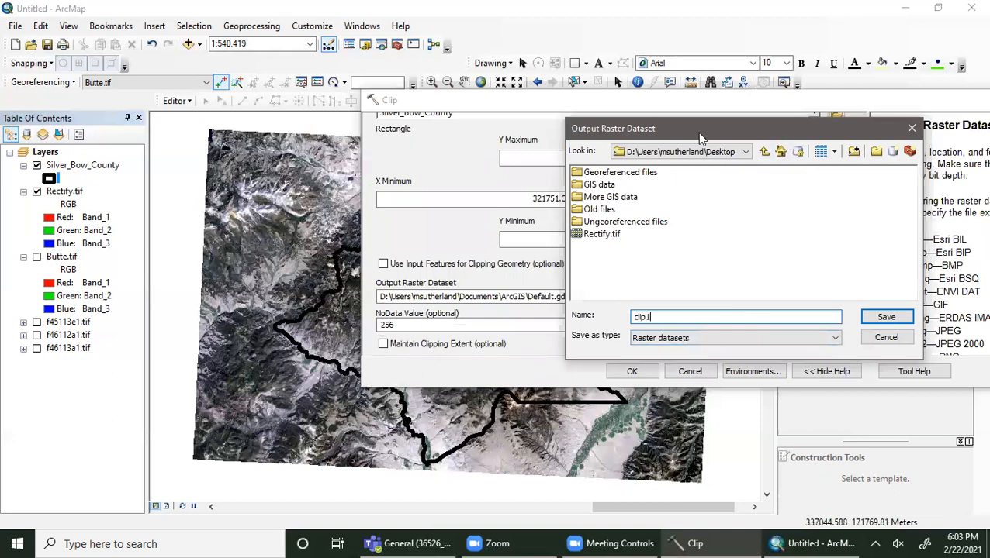
left_click_drag(705, 124, 186, 220)
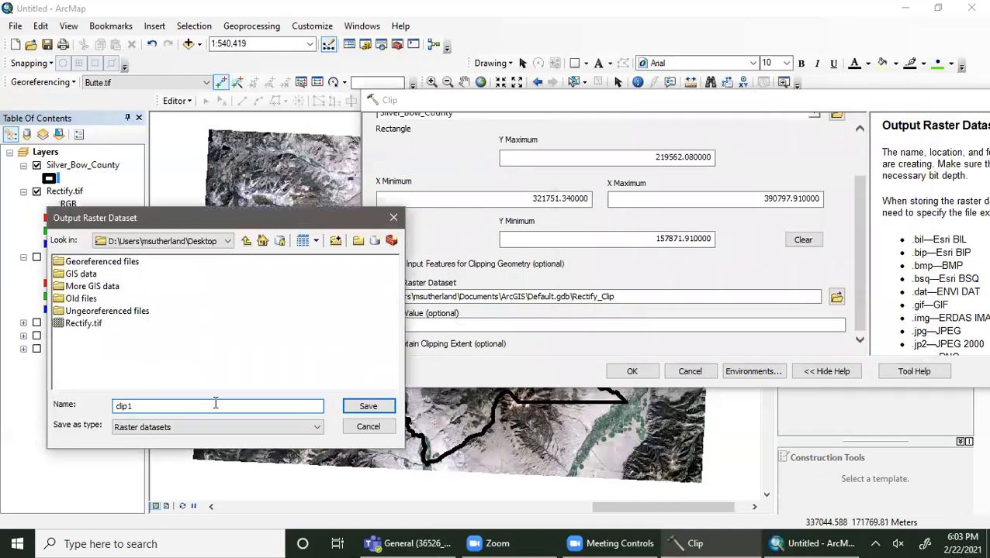
type("tif")
left_click(369, 407)
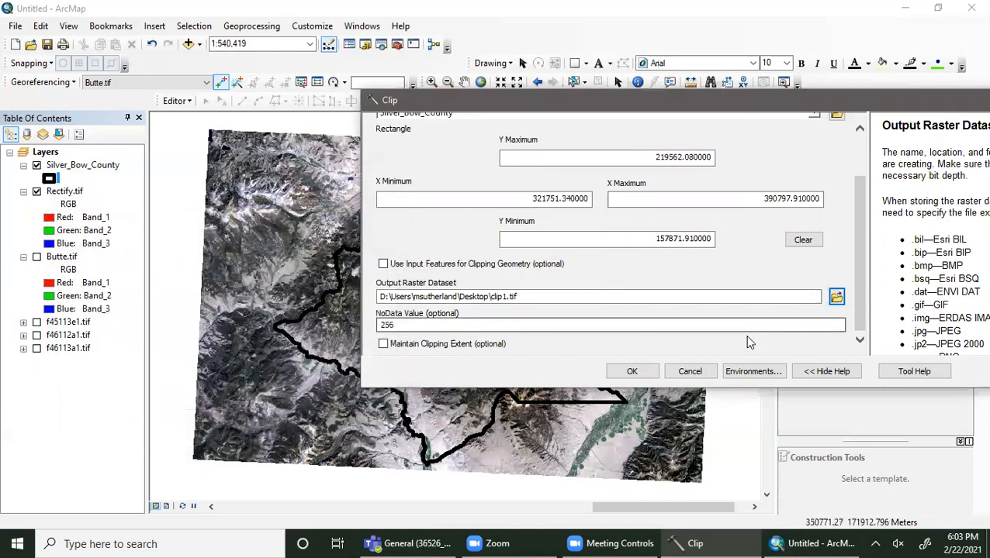
left_click(628, 371)
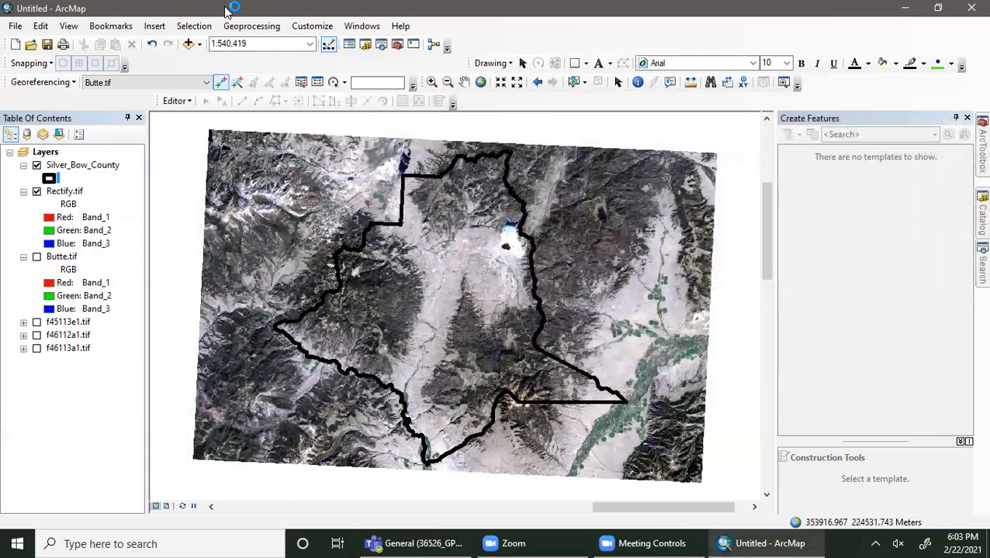
left_click(36, 191)
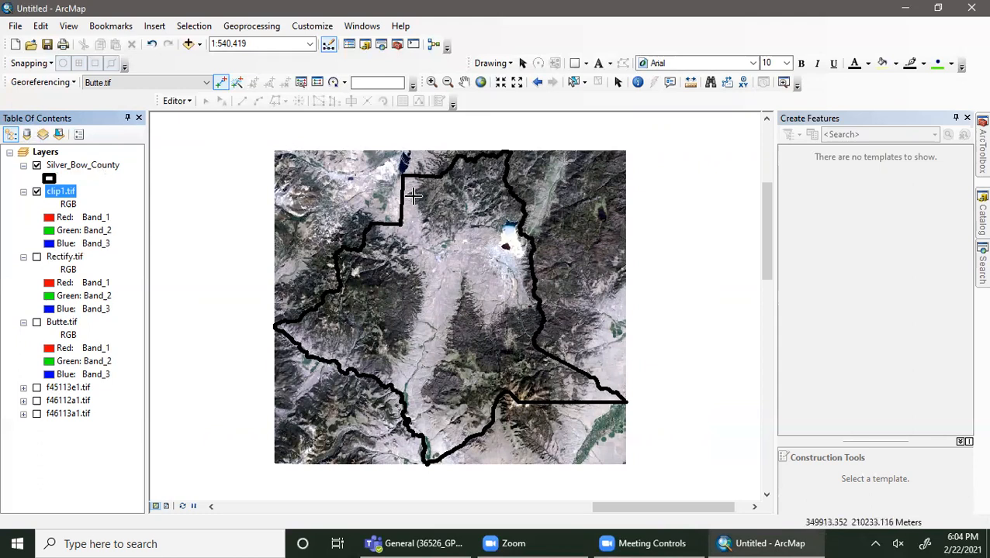
Examine the extent and projected coordinate system in the source properties of Silver_Bow_County.
right_click(103, 167)
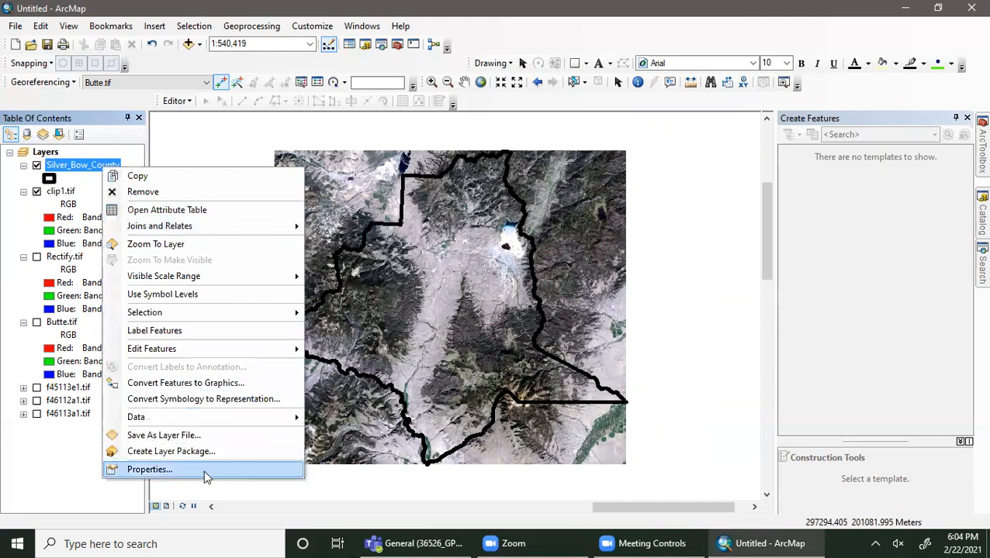
left_click(206, 471)
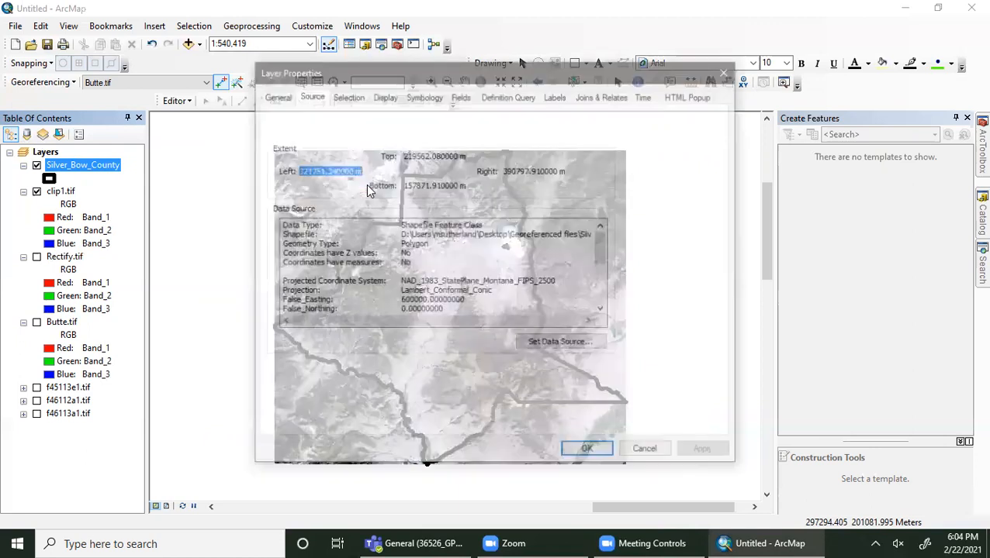
scroll(419, 278, "down", 1)
scroll(419, 278, "down", 2)
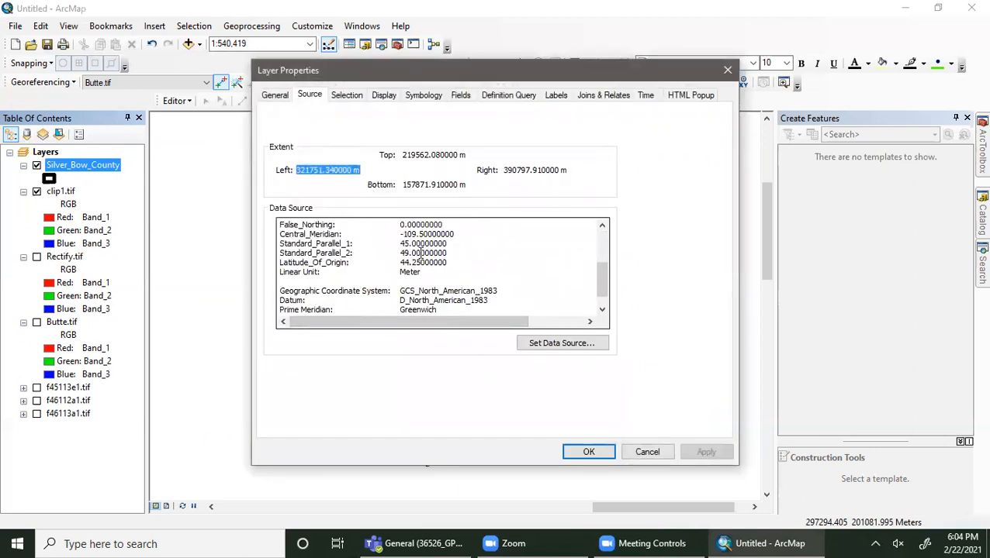
scroll(419, 277, "up", 3)
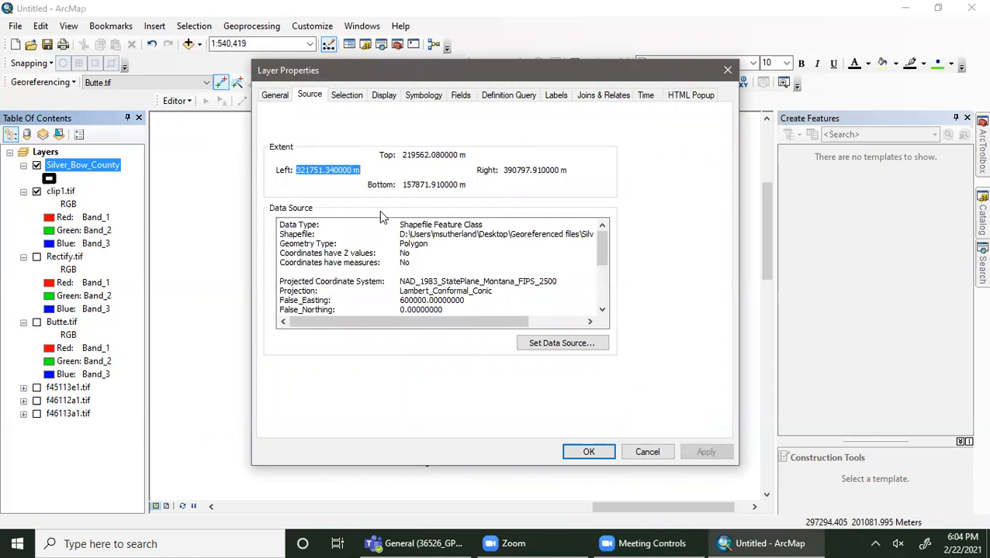
left_click(728, 71)
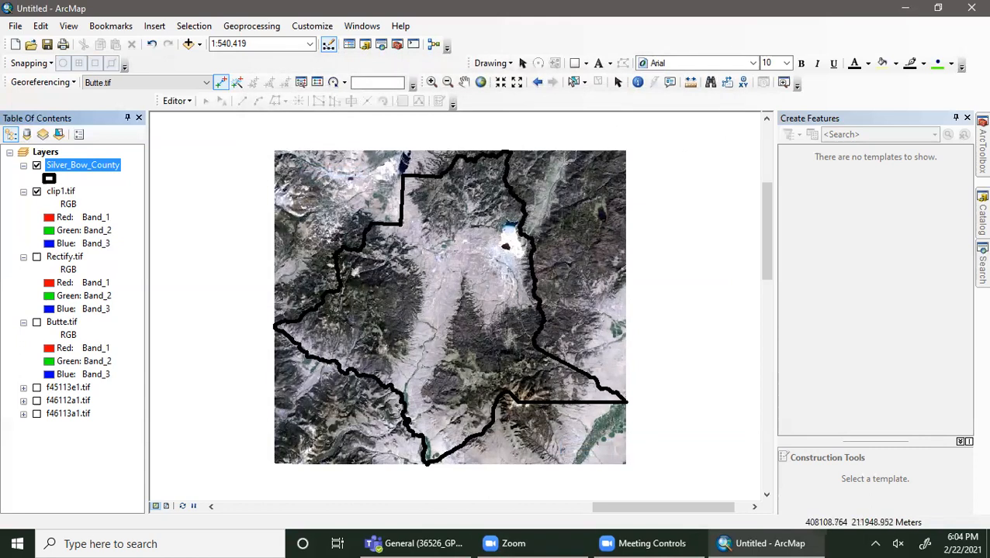
Set up the Raster Processing Clip tool with clip1.tif as input, Silver_Bow_County as output extent, and its input features used for clipping geometry.
left_click(982, 147)
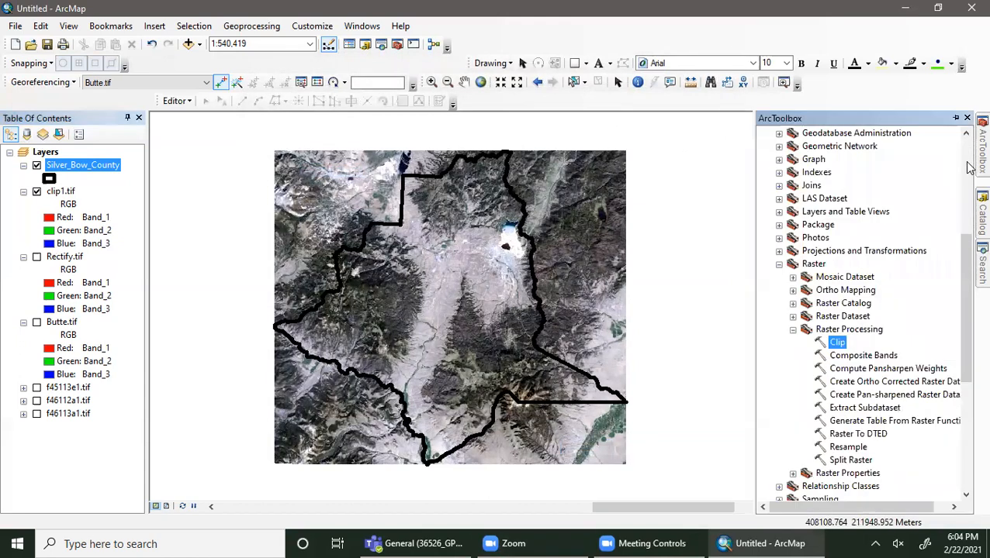
double_click(833, 342)
left_click(813, 141)
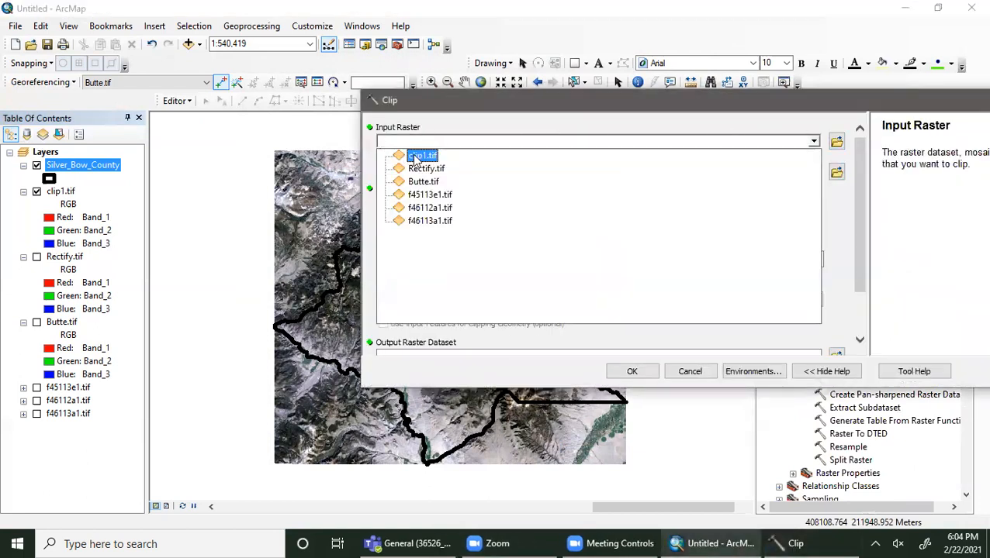
left_click(417, 158)
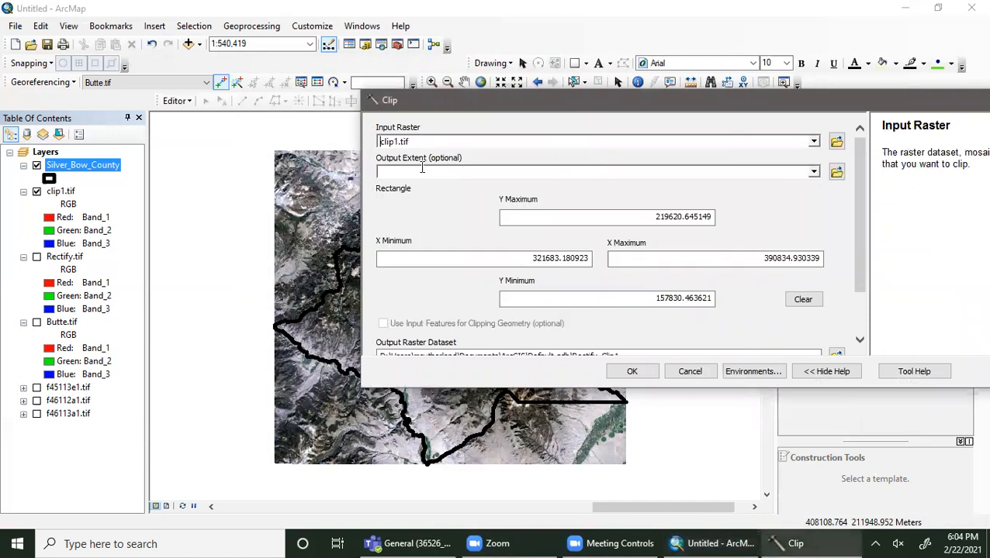
left_click(814, 173)
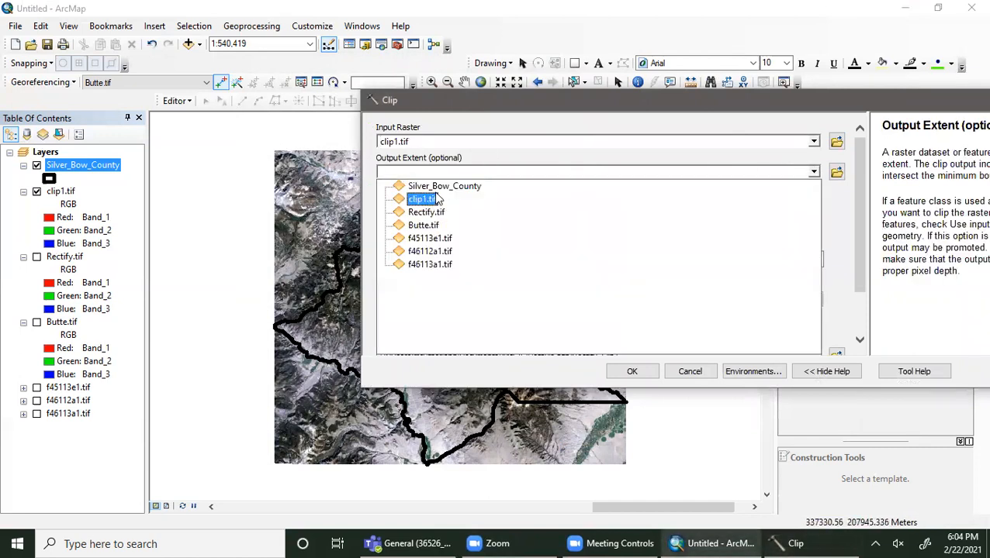
left_click(439, 187)
scroll(419, 263, "down", 2)
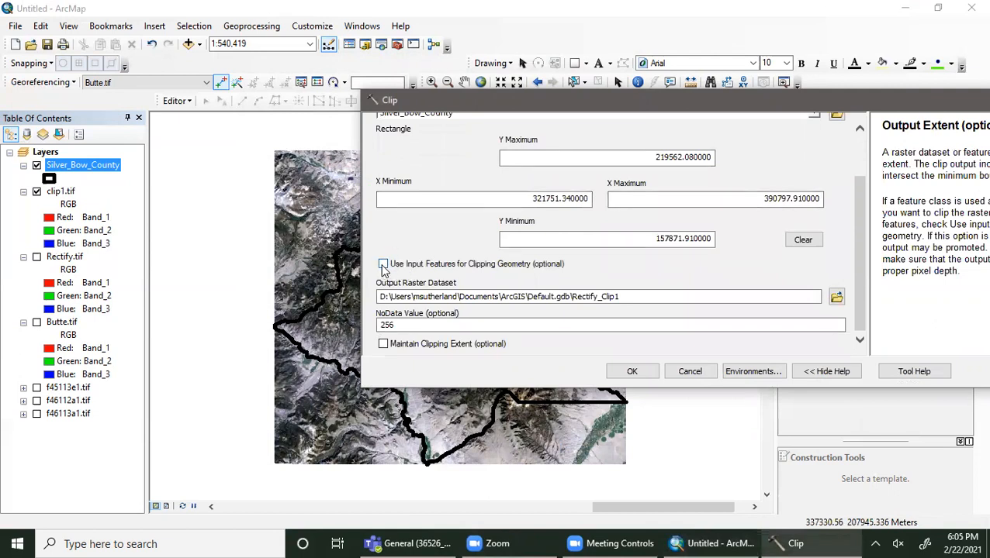
left_click(383, 264)
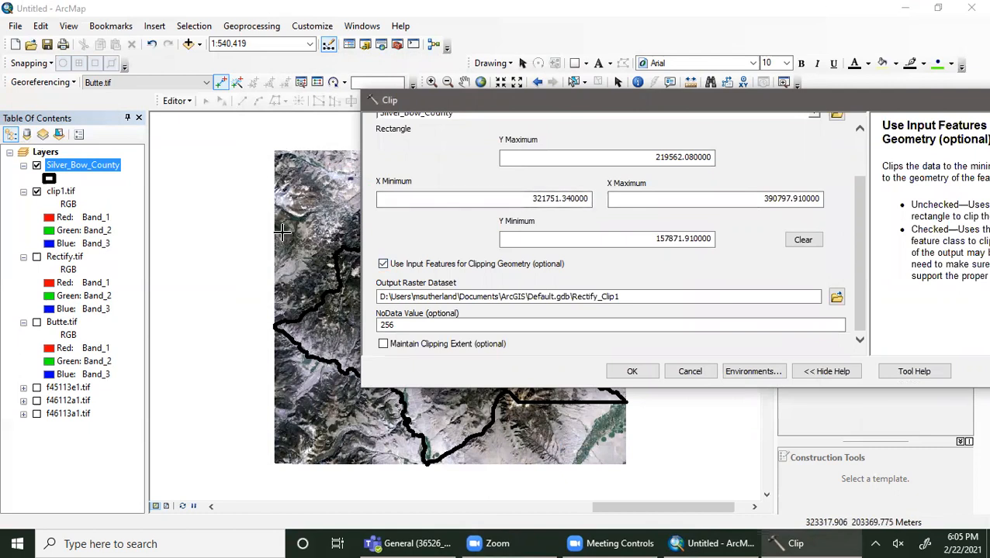
Run the clip with clip2.tif in the Desktop folder as the output raster, and display clip2.tif with clip1.tif hidden.
left_click(835, 296)
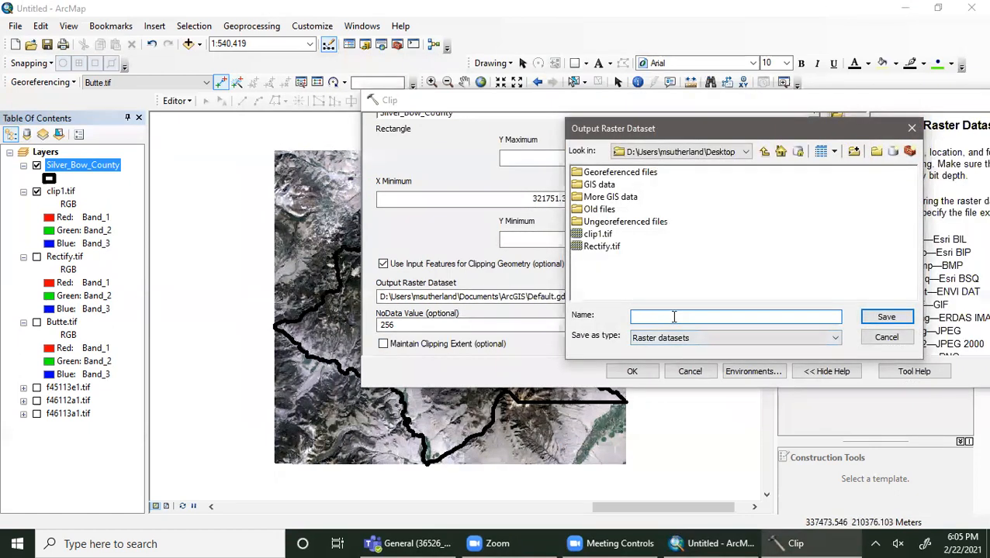
type("clip2.tif")
left_click(885, 317)
left_click(632, 372)
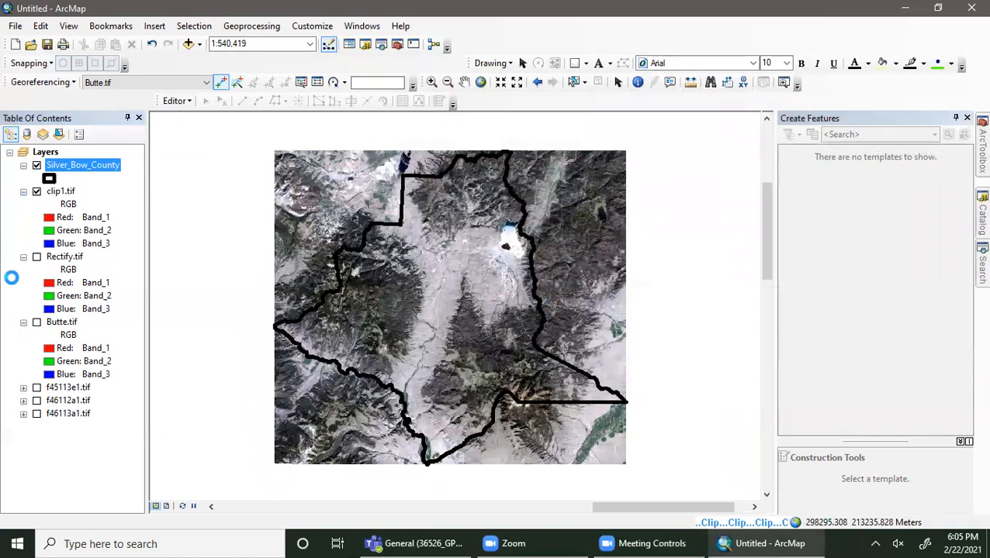
left_click(37, 257)
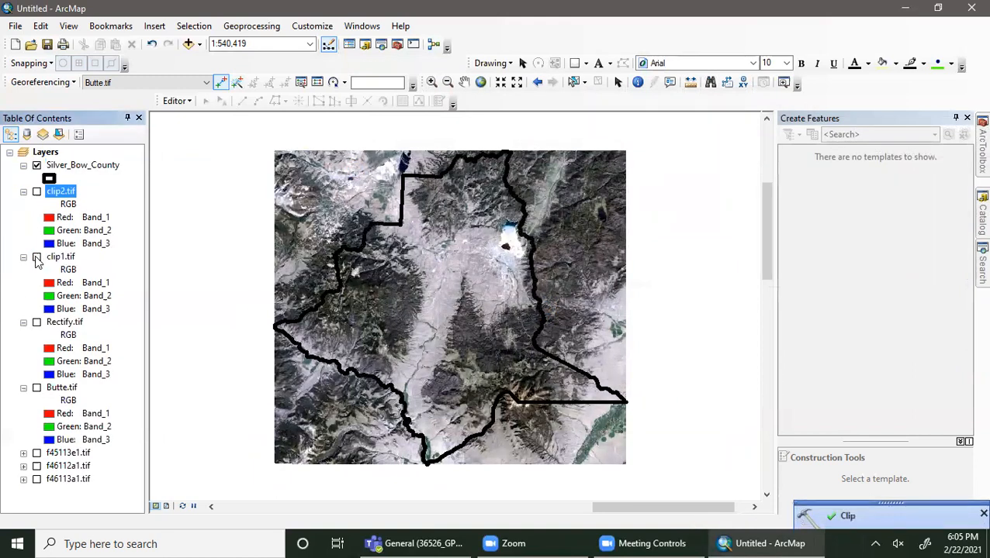
left_click(36, 192)
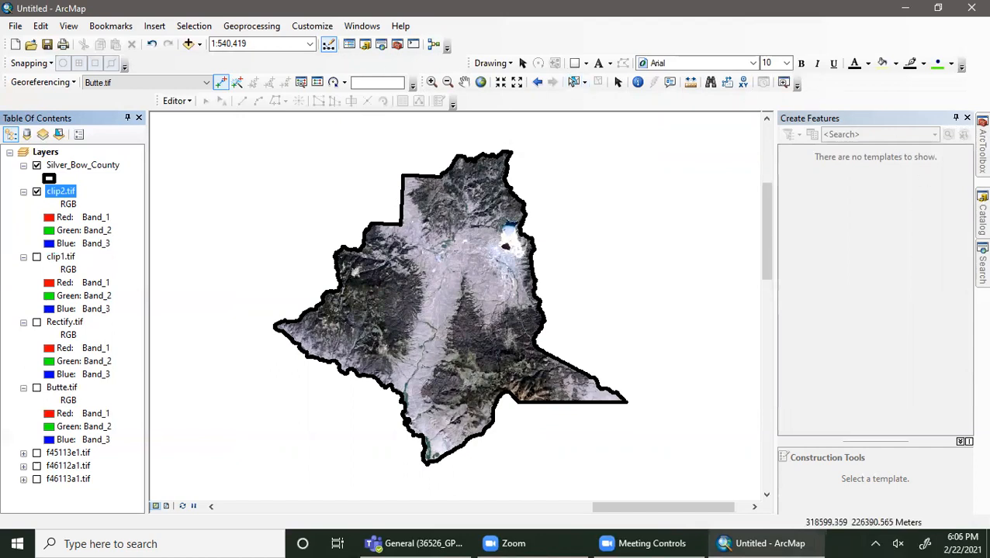
Add the USDA_CONUS_PRIME image service from the USDA server's NAIP folder to the map and show the full extent.
mouse_move(969, 224)
left_click(865, 453)
left_click(882, 467)
left_click_drag(858, 456, 99, 166)
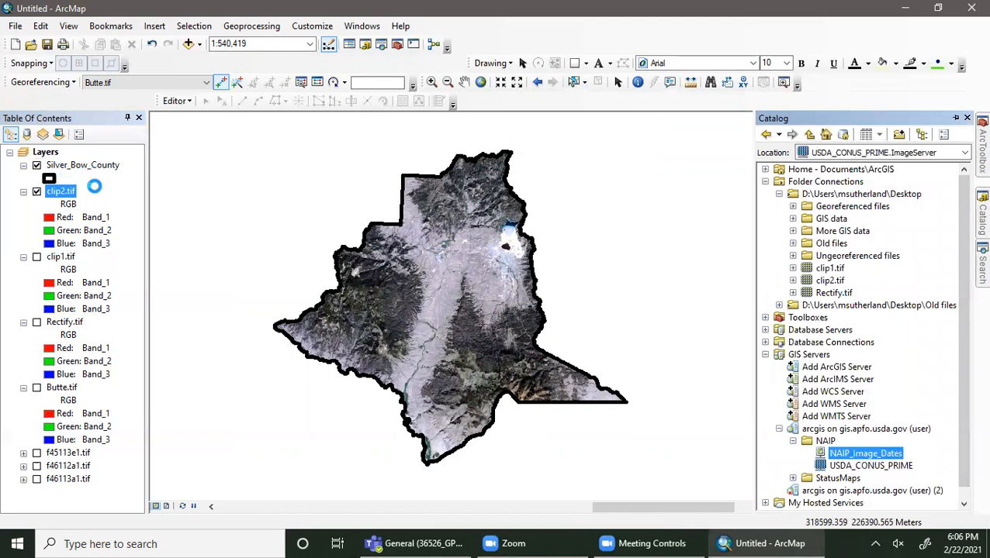
left_click(617, 393)
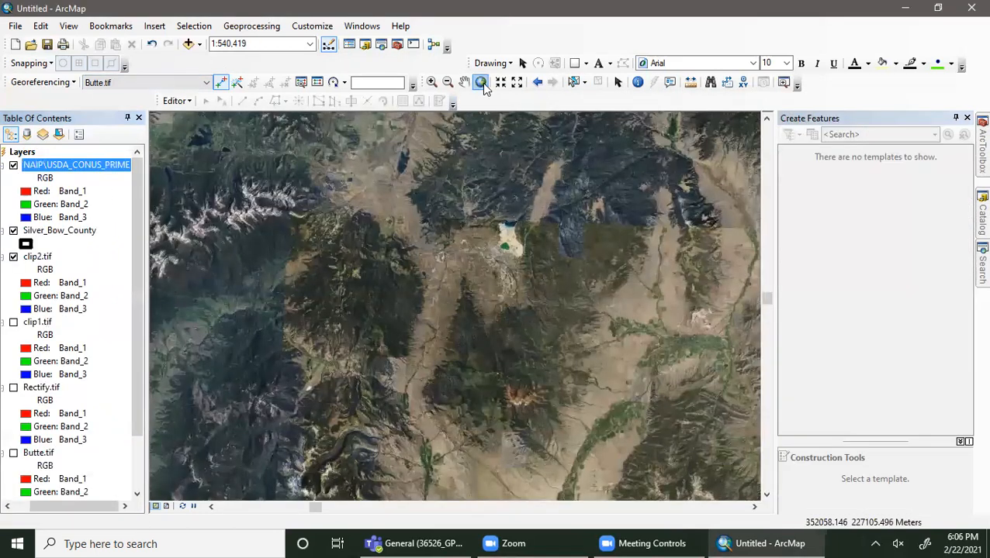
left_click(480, 81)
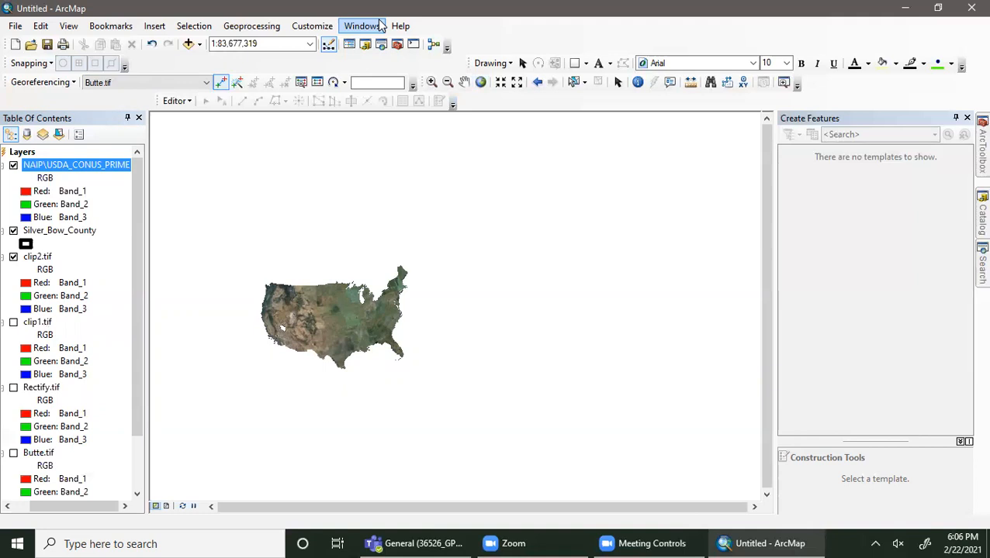
left_click_drag(58, 506, 36, 507)
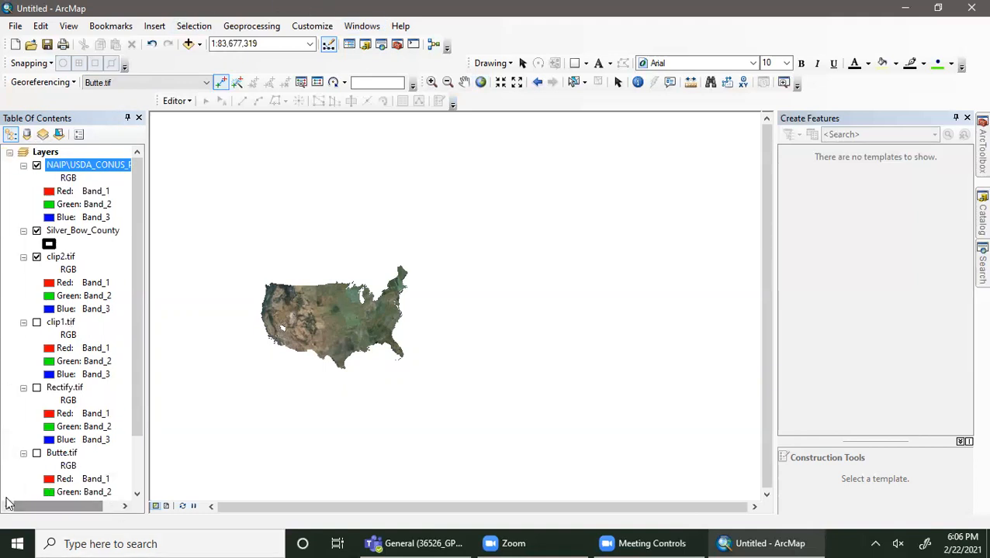